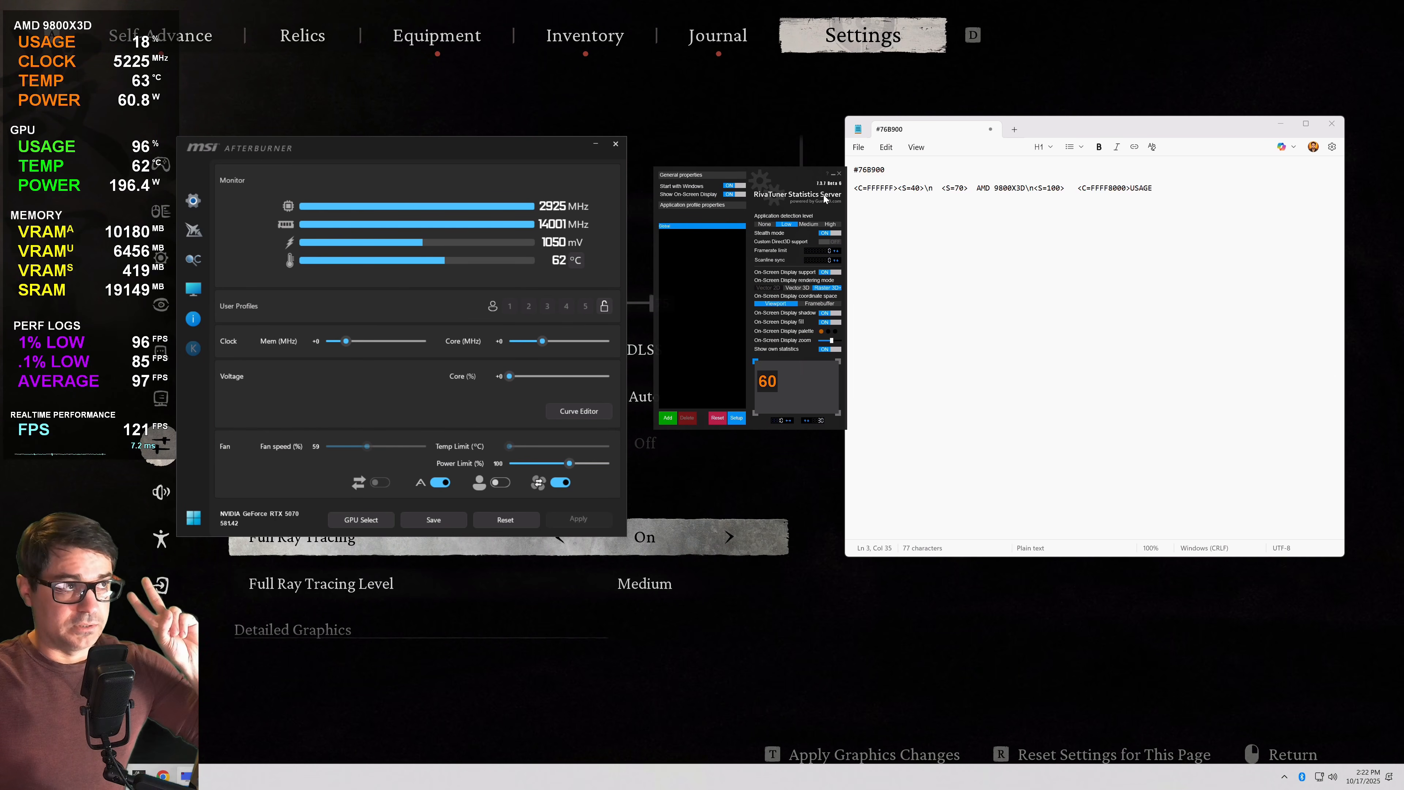
Step: Close the RivaTuner Statistics Server window and reopen it from the hidden system tray apps
drag(442, 155, 454, 151)
mouse_move(775, 176)
mouse_down()
mouse_move(798, 195)
mouse_move(770, 175)
mouse_up()
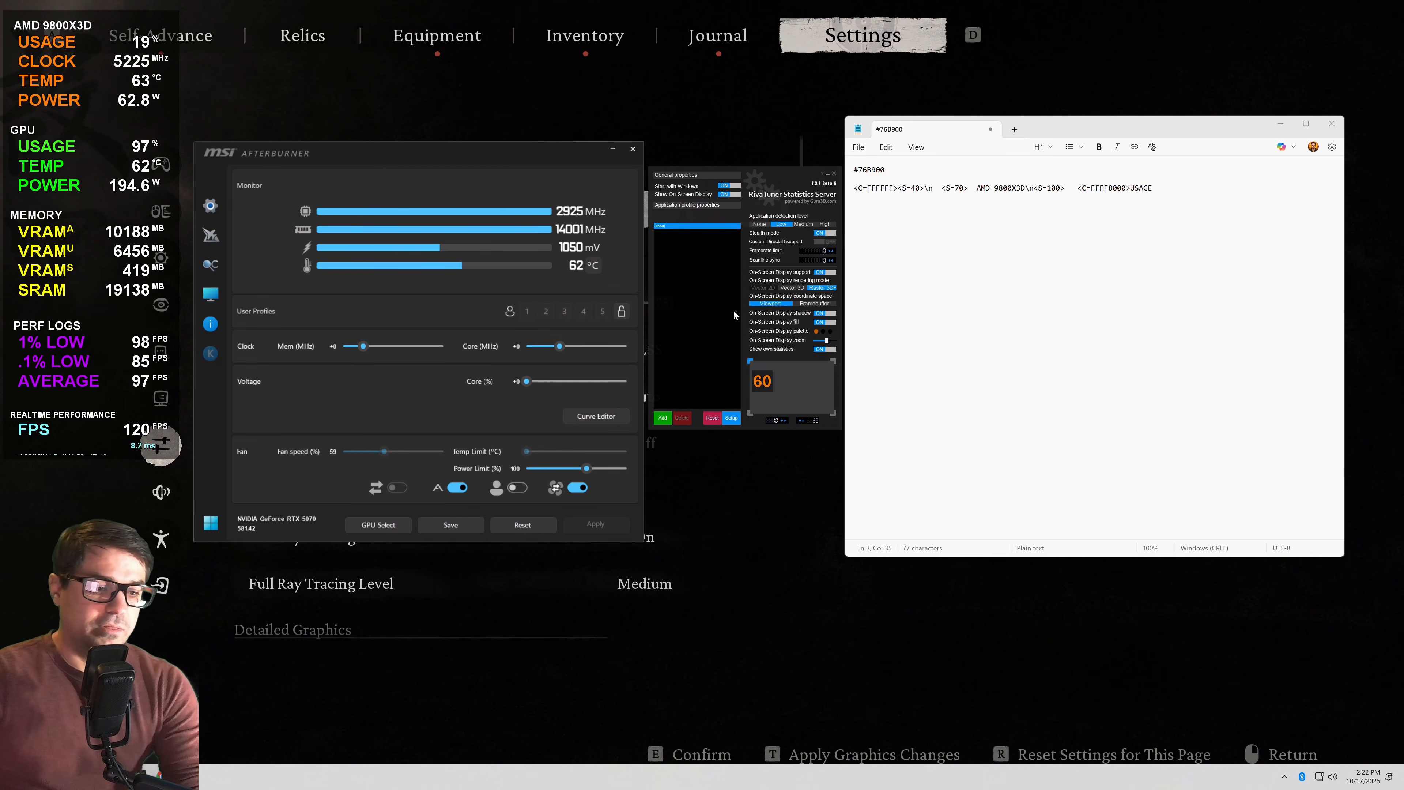
mouse_move(767, 180)
mouse_down()
mouse_move(803, 172)
mouse_move(781, 184)
mouse_up()
click(843, 178)
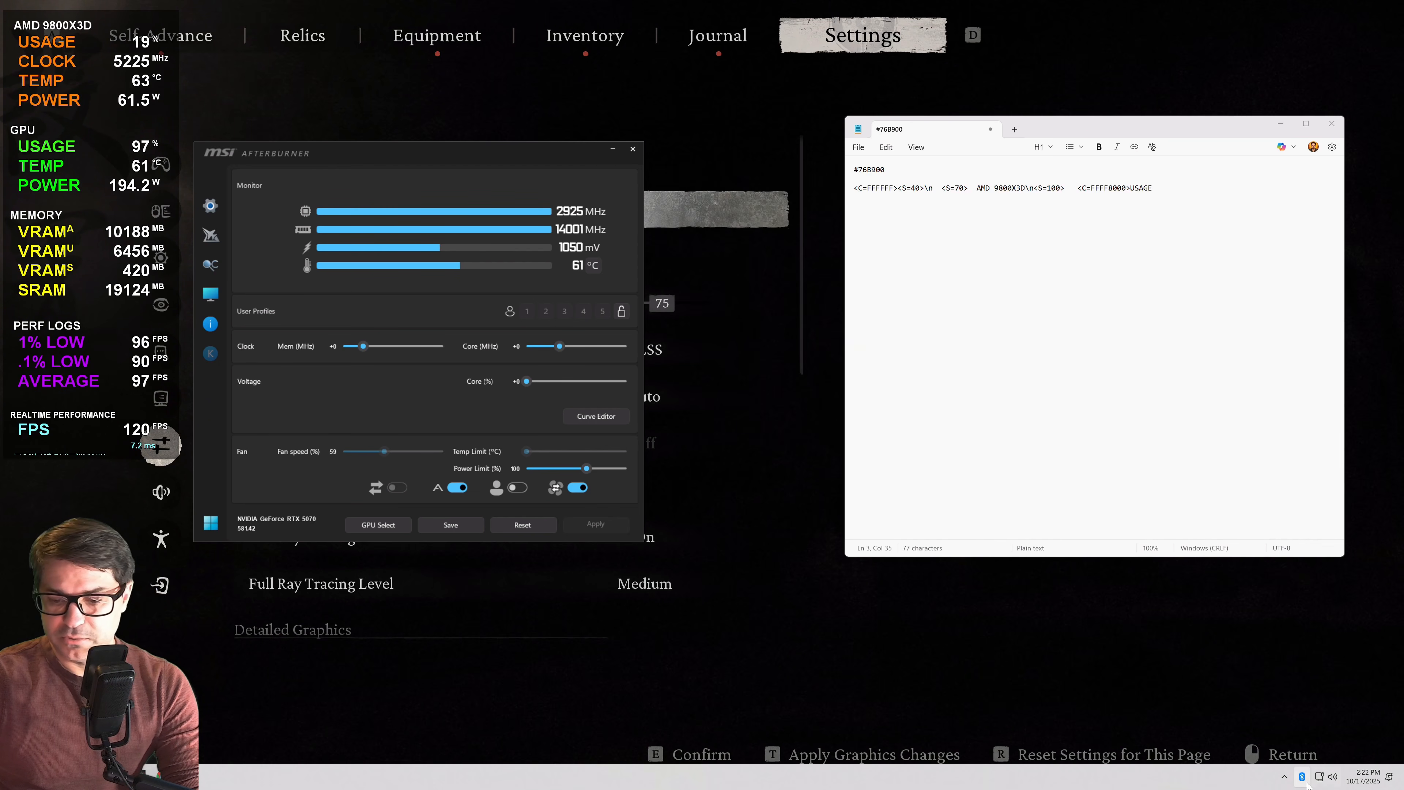
click(1284, 776)
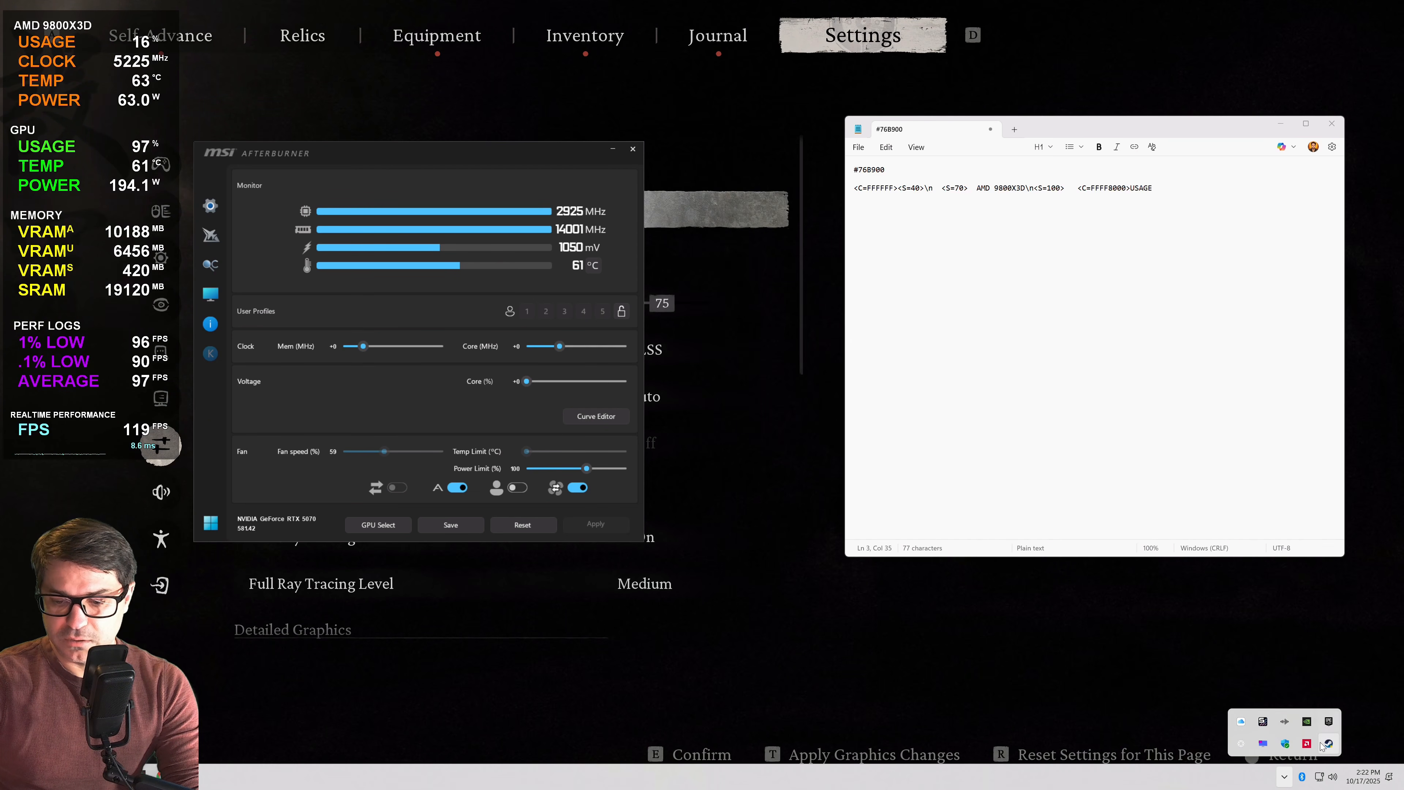
click(1303, 746)
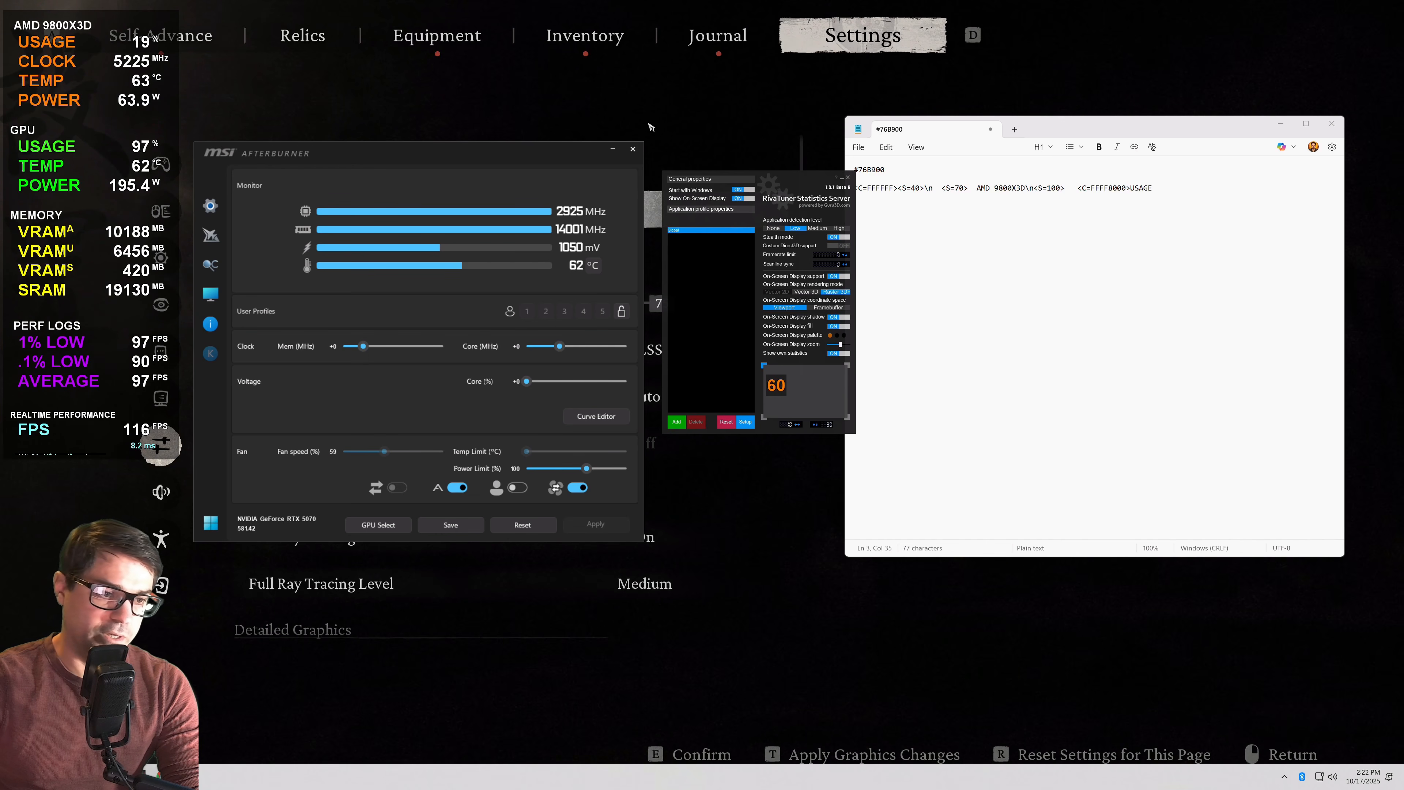
Step: Switch the Show On-Screen Display option off and back on in RivaTuner Statistics Server
drag(792, 190, 771, 167)
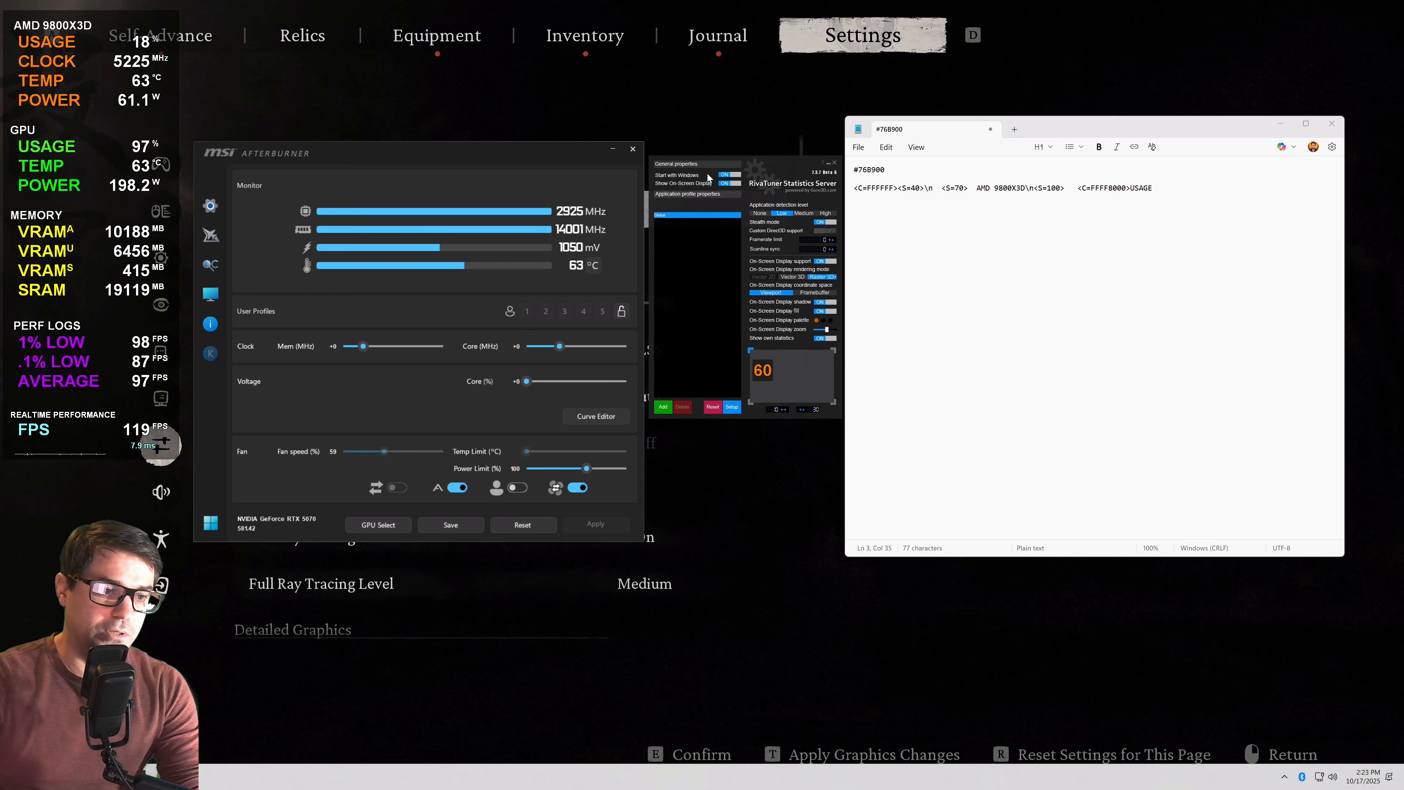
click(728, 183)
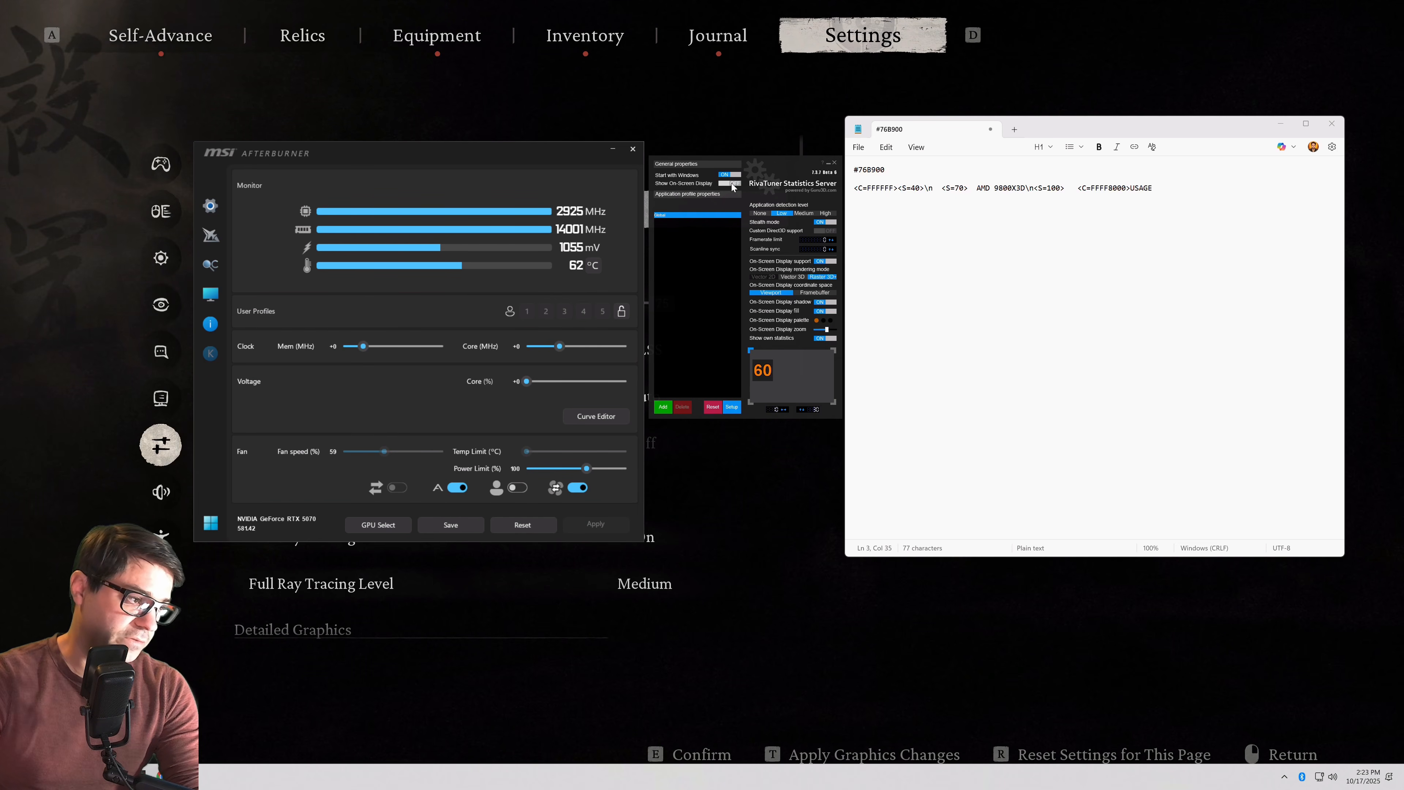
click(731, 184)
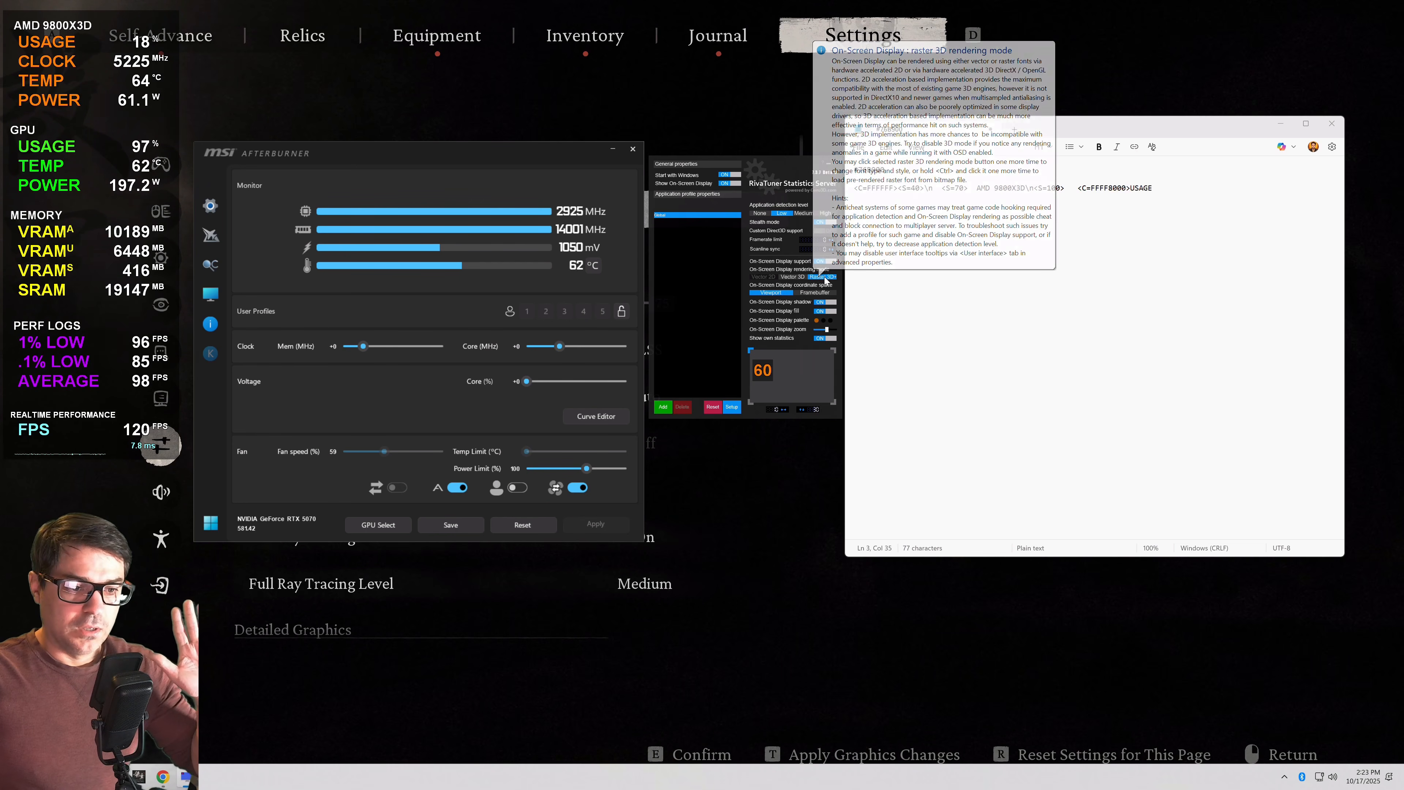
Step: Review the font and font style options for the raster 3D rendering mode, closing them without changes
click(825, 278)
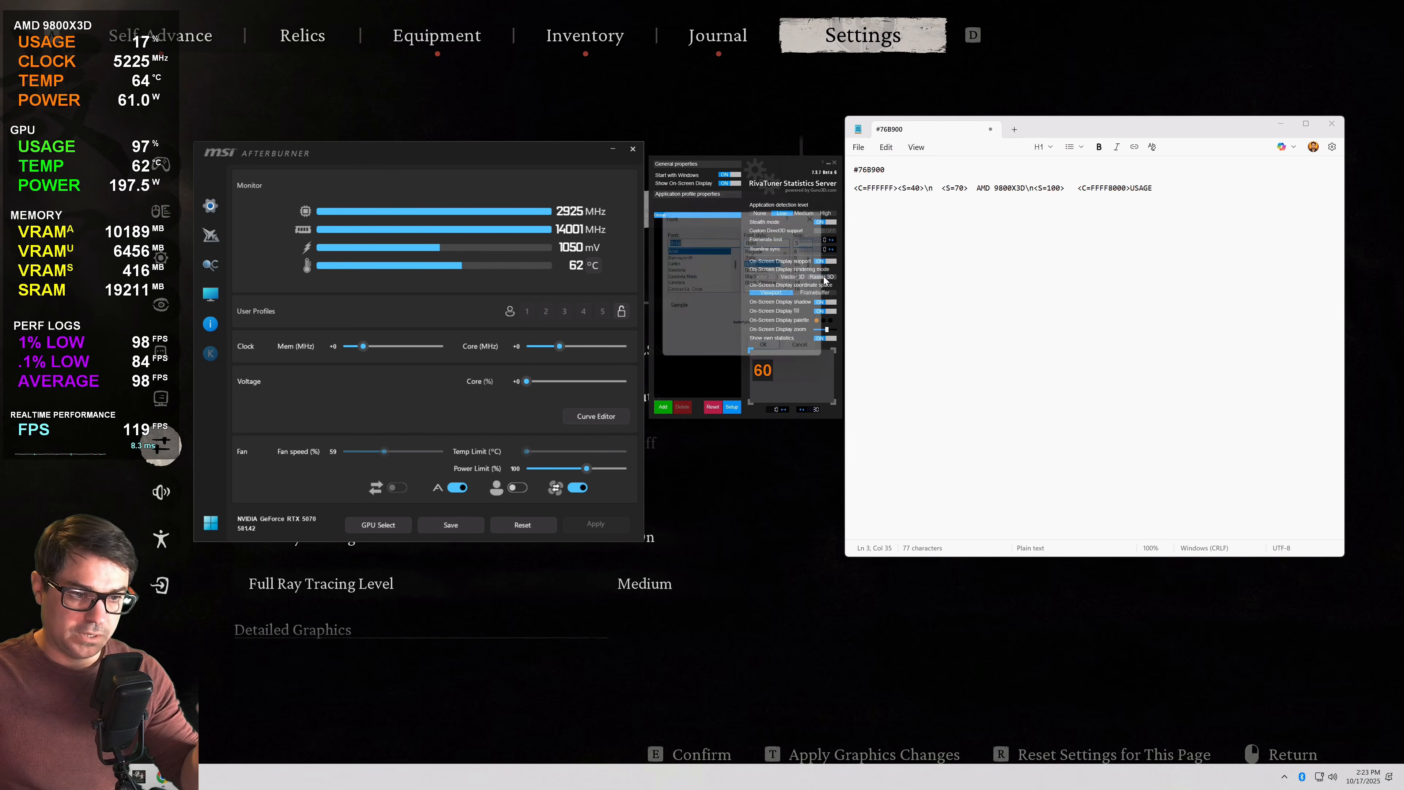
drag(760, 228, 763, 409)
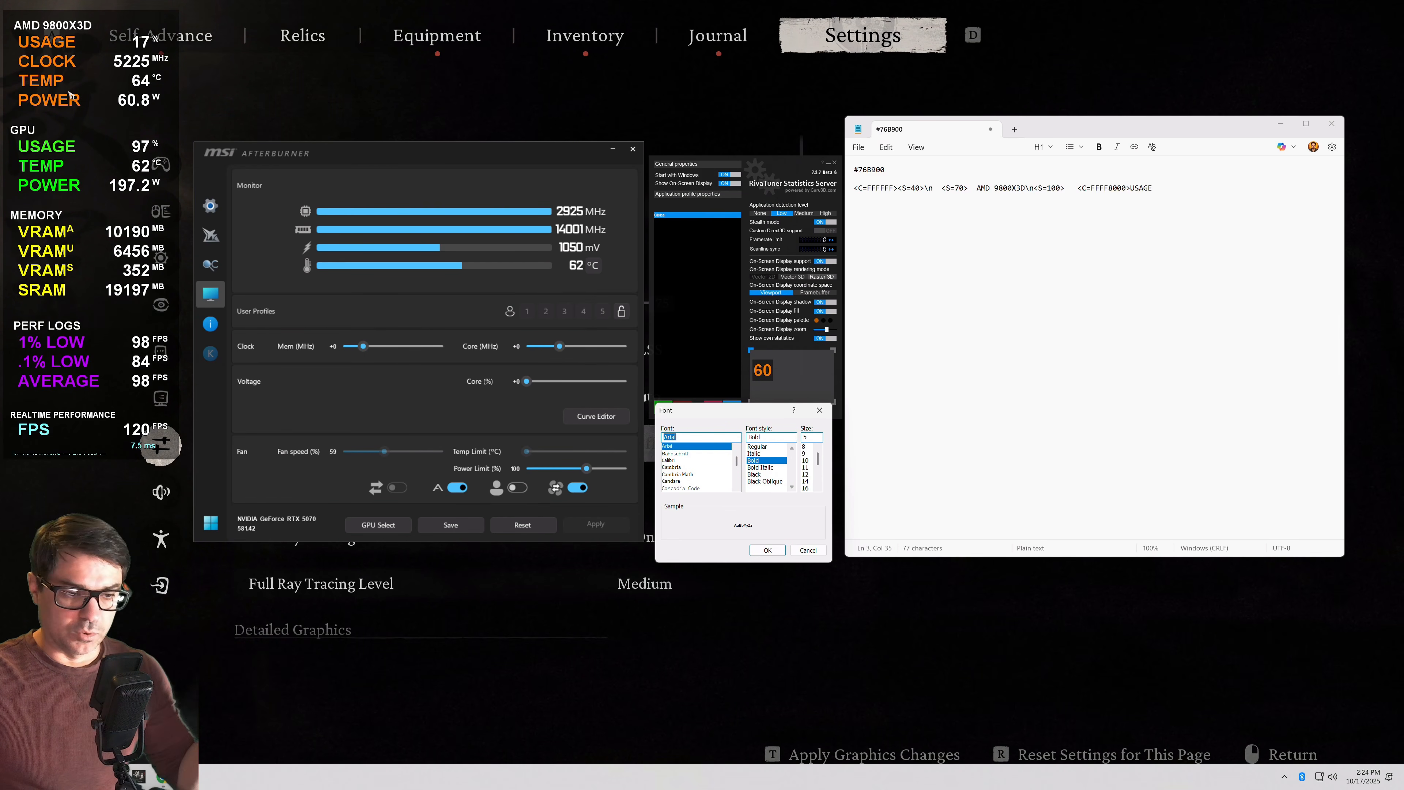
drag(720, 408, 722, 226)
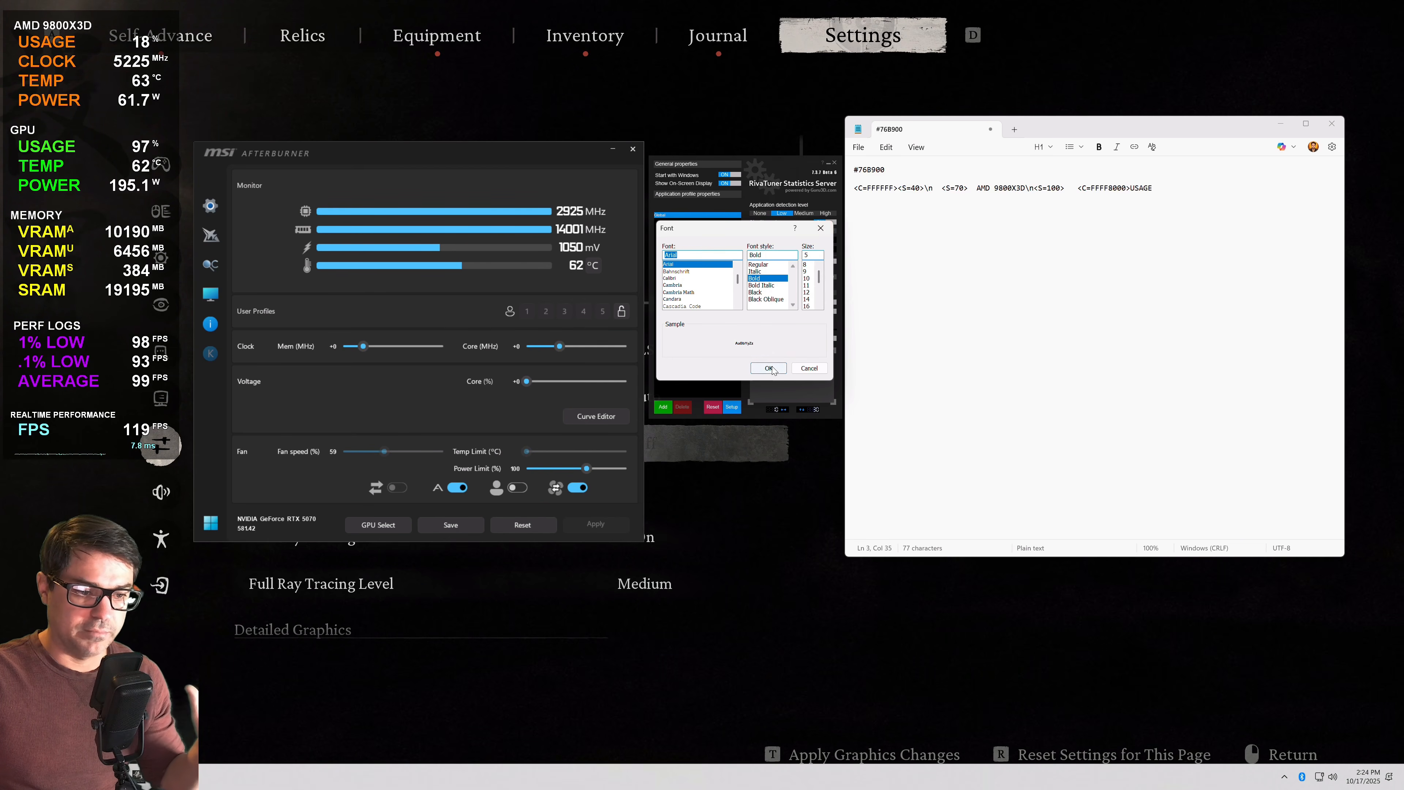
click(823, 232)
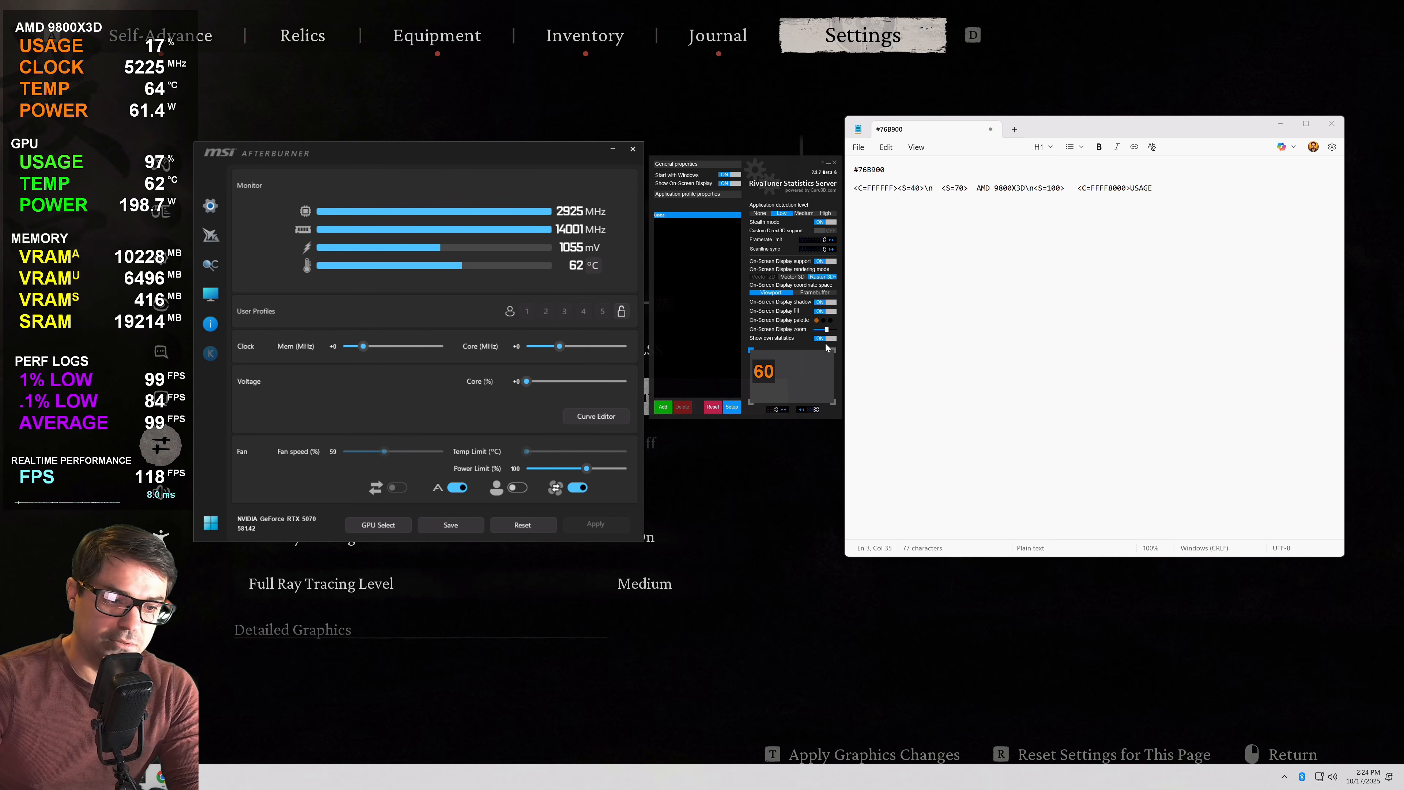
Step: Enlarge the overlay slightly with the On-Screen Display zoom and close the RivaTuner Statistics Server window
drag(827, 329, 830, 329)
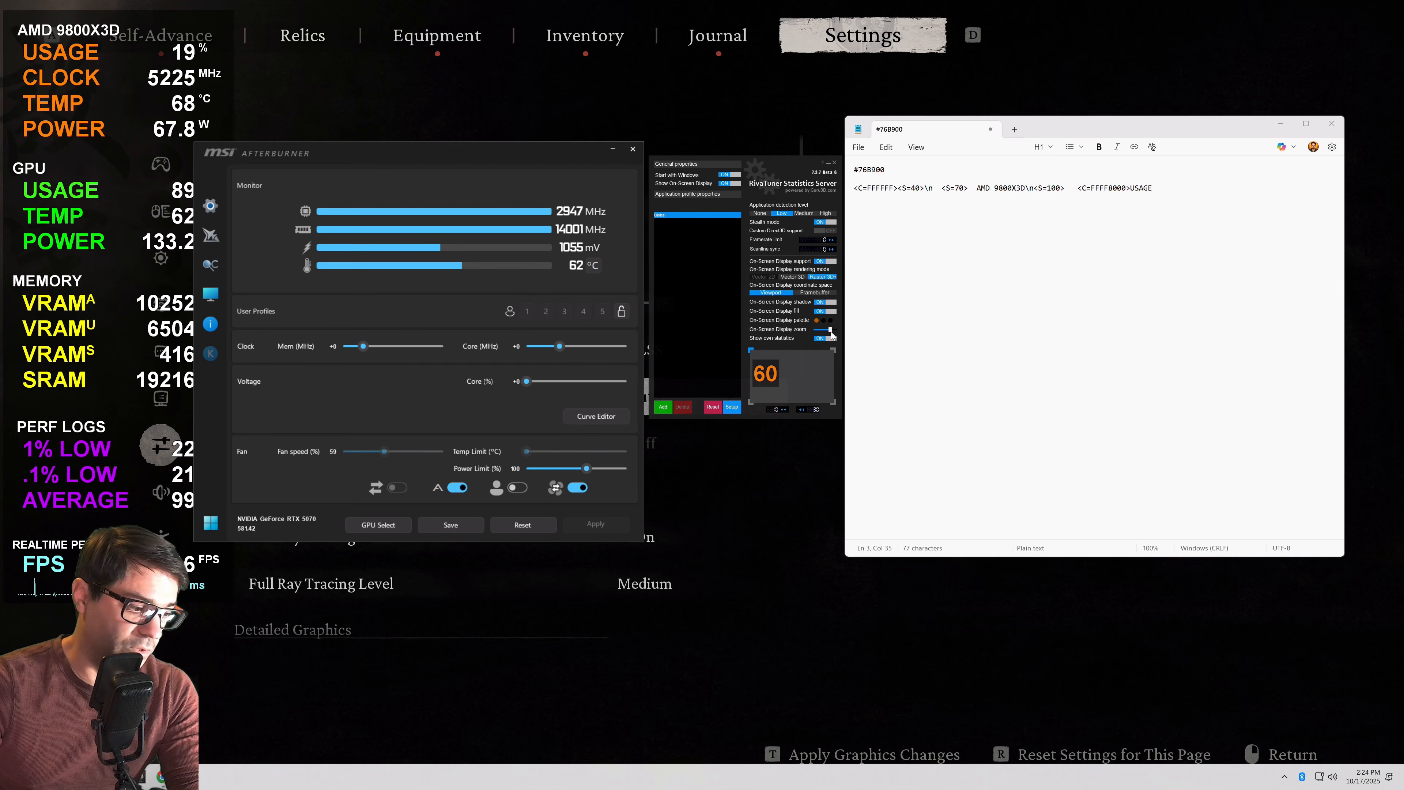
drag(481, 150, 551, 191)
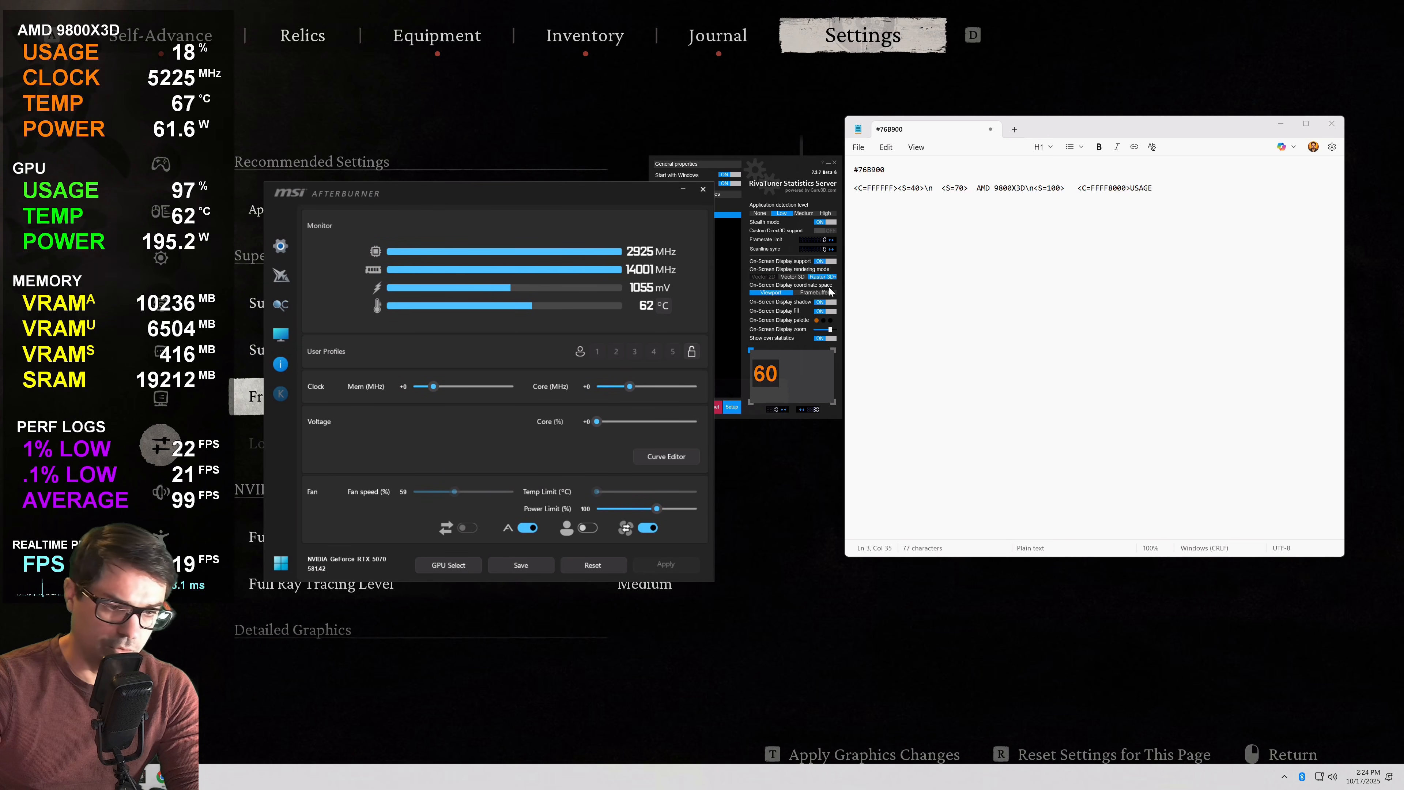
drag(780, 169, 890, 247)
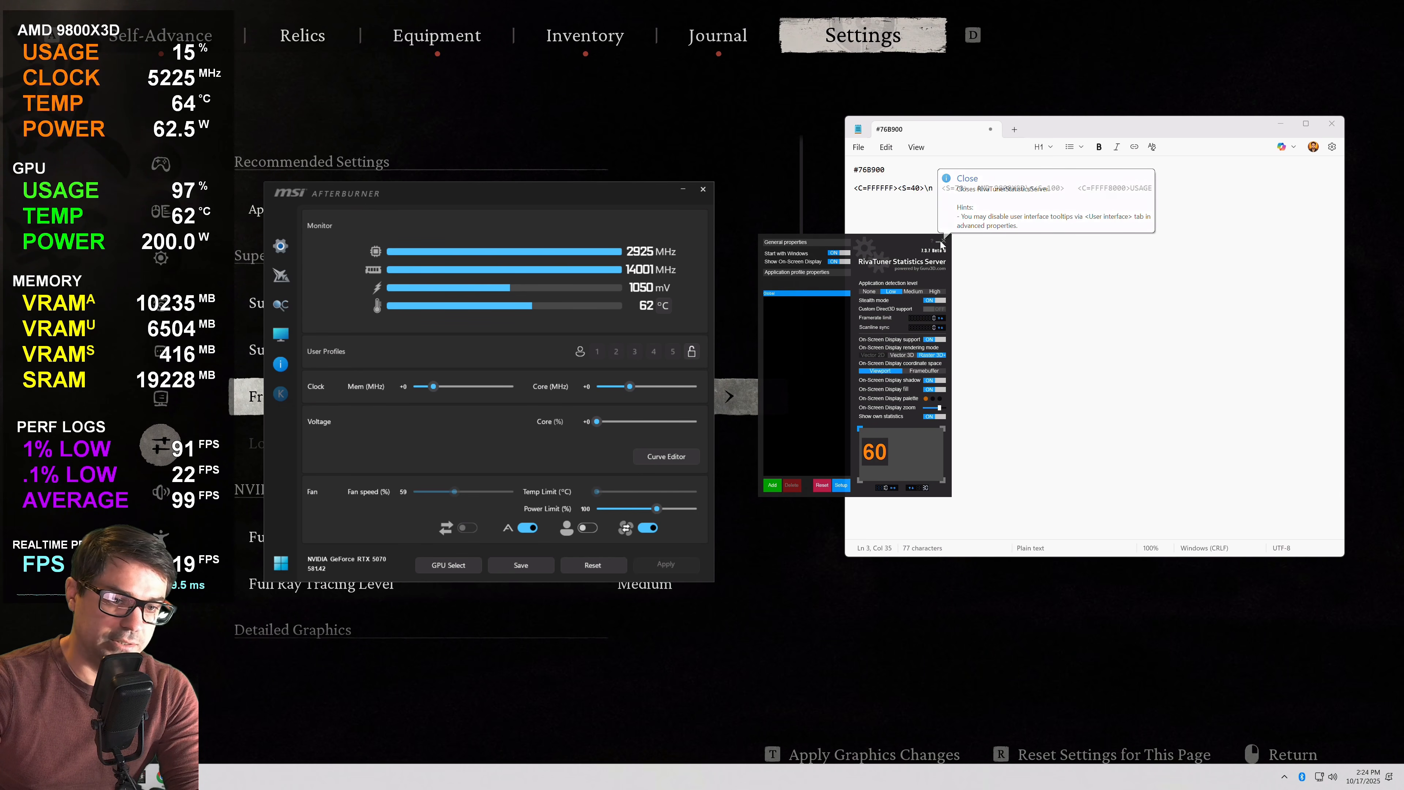
click(940, 243)
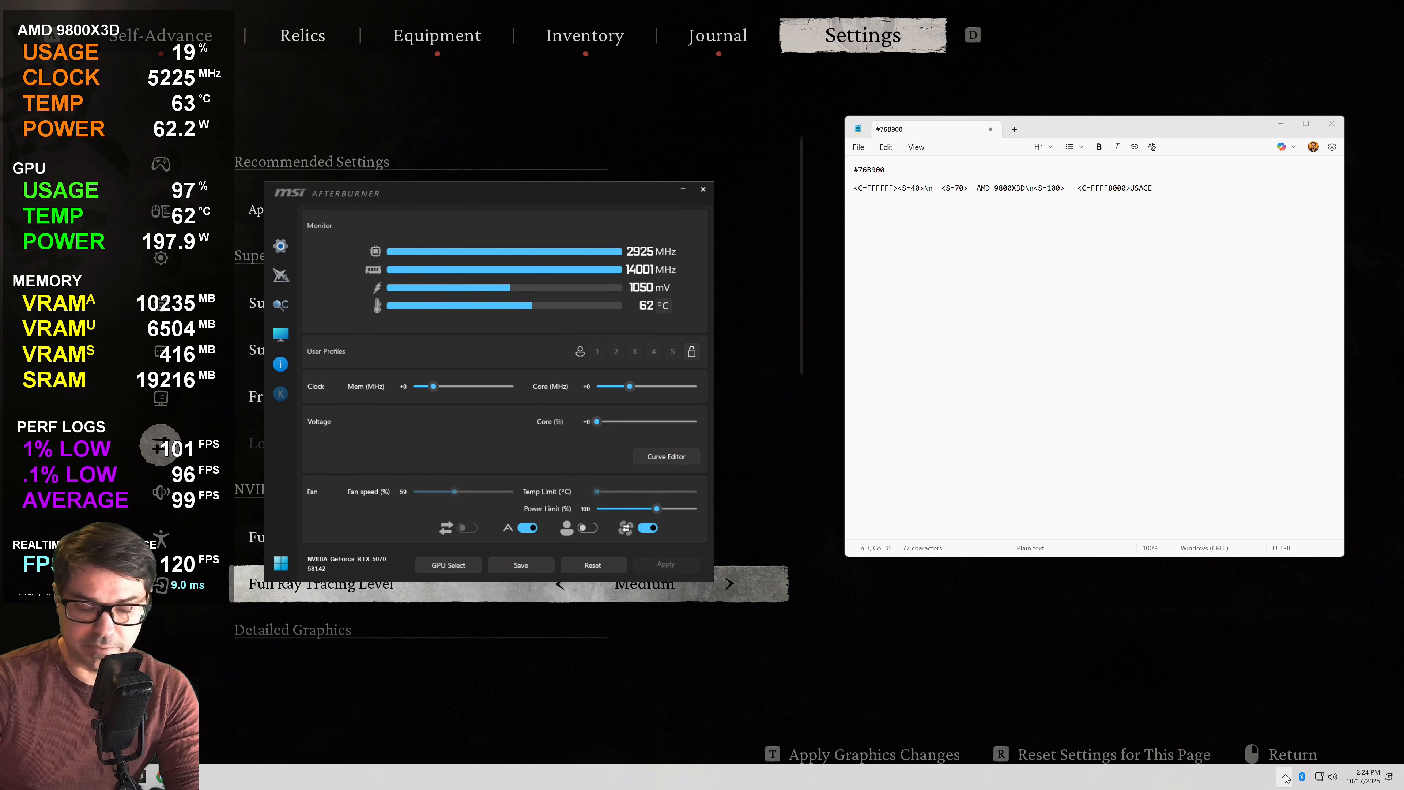
drag(514, 186, 602, 130)
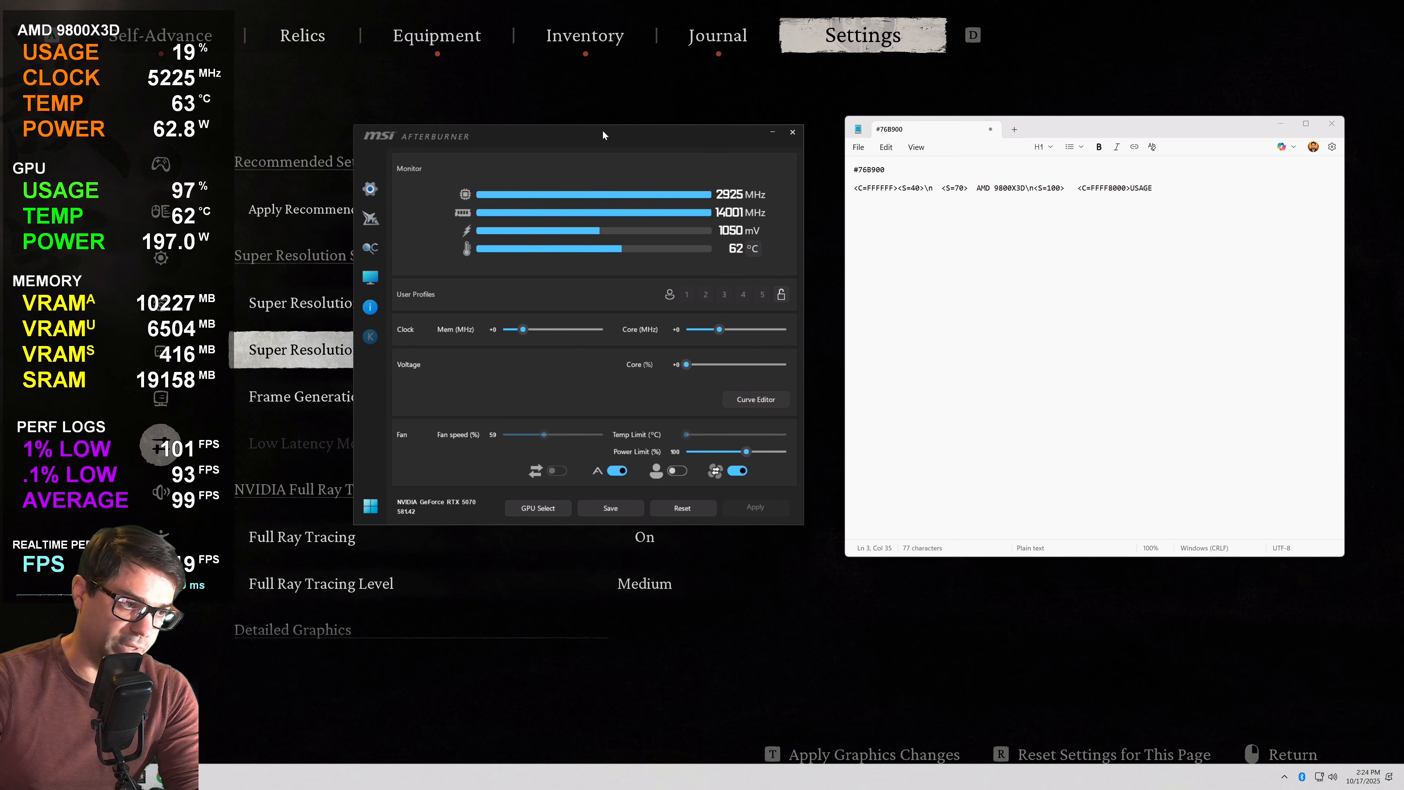
mouse_move(525, 132)
mouse_down()
mouse_move(448, 160)
mouse_move(531, 127)
mouse_up()
key(super)
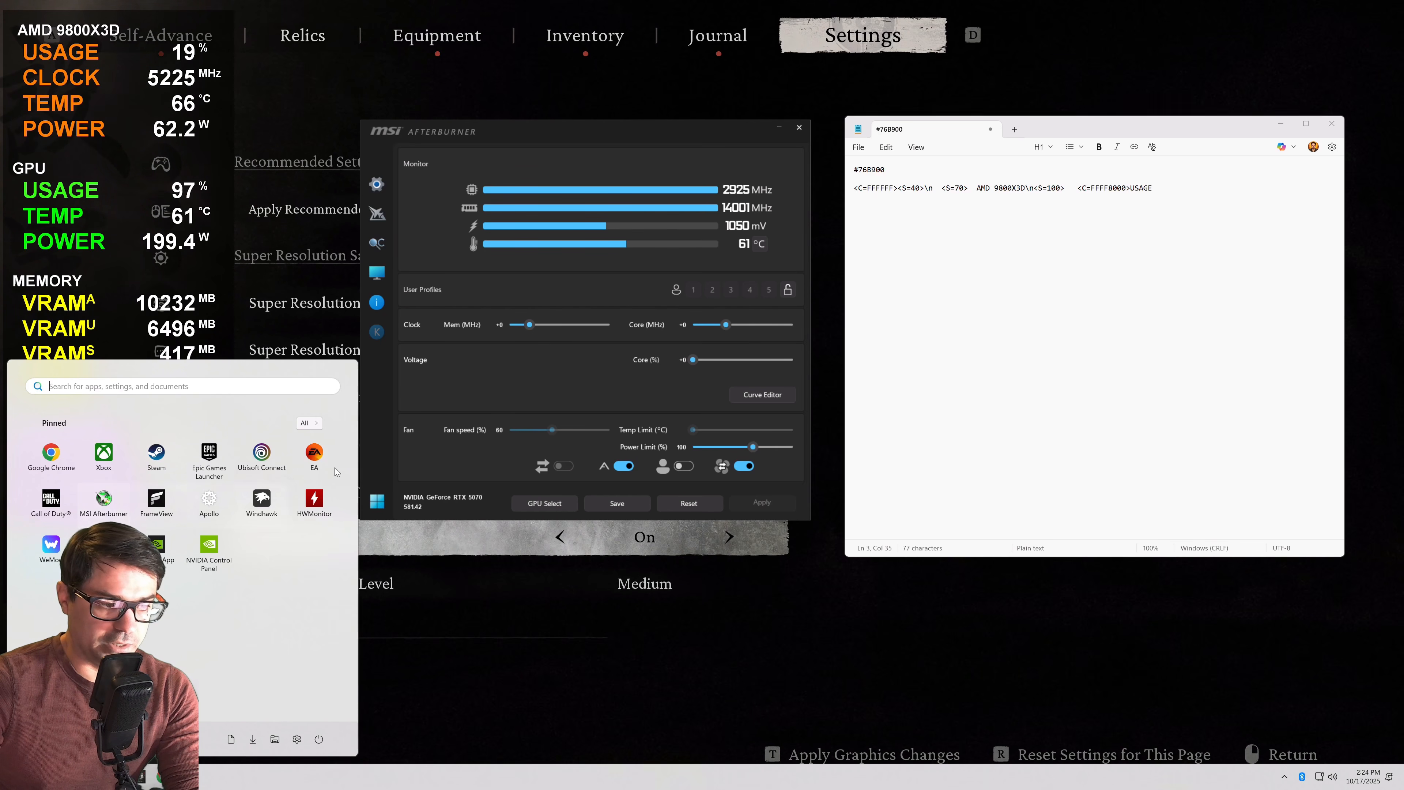
click(544, 380)
drag(585, 143, 524, 133)
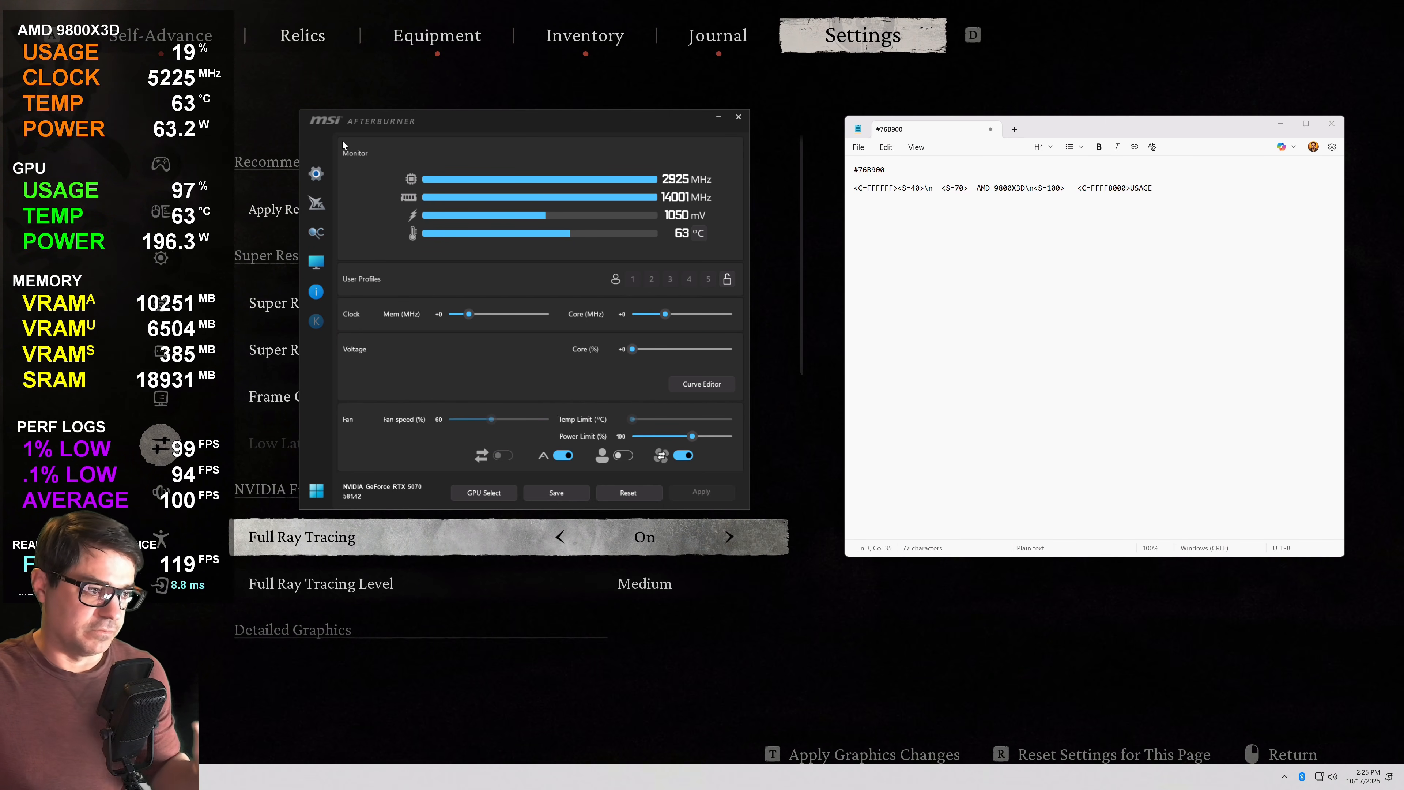
Step: Set the master graphics processor to GPU2: NVIDIA GeForce RTX 5070 in the MSI Afterburner properties and accept
click(317, 174)
drag(393, 131, 645, 139)
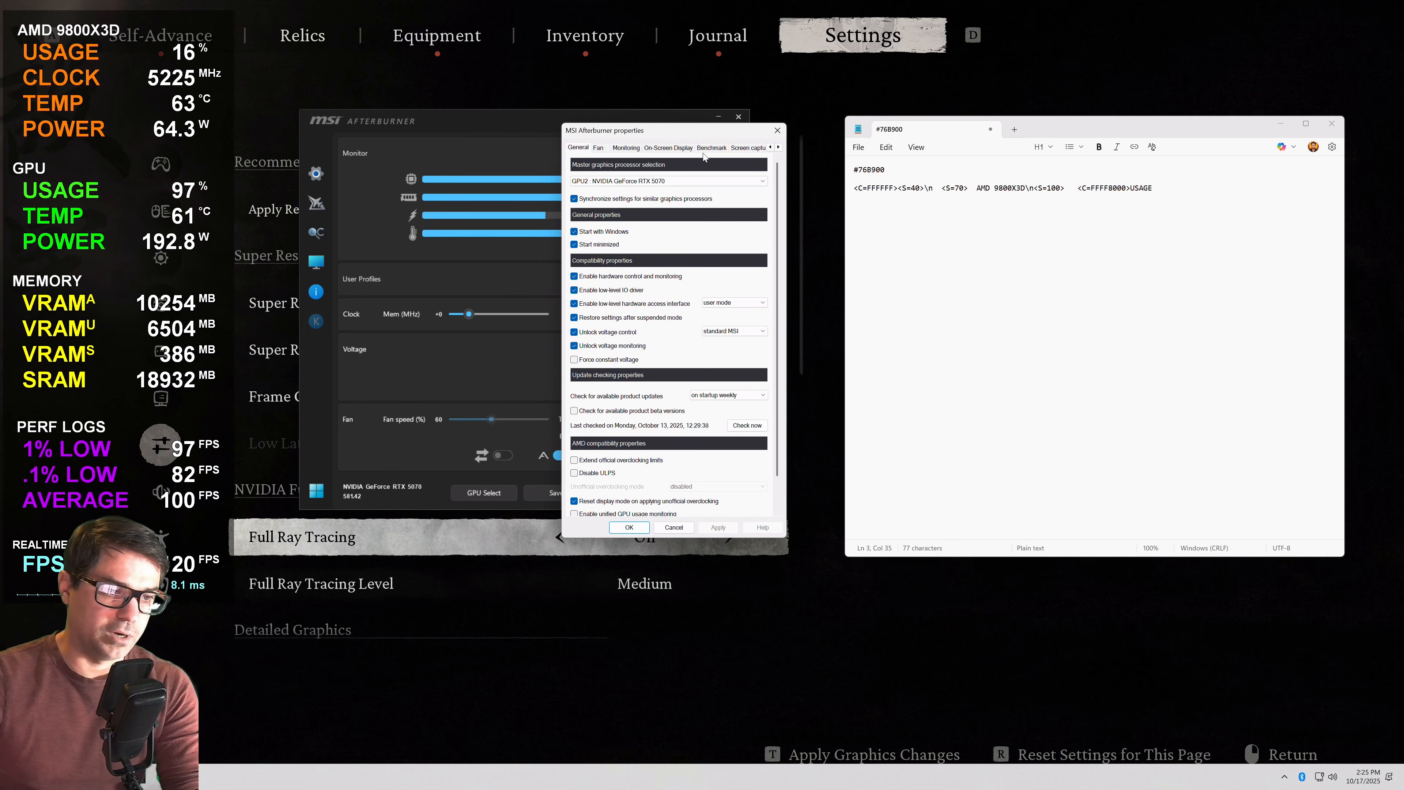
click(636, 182)
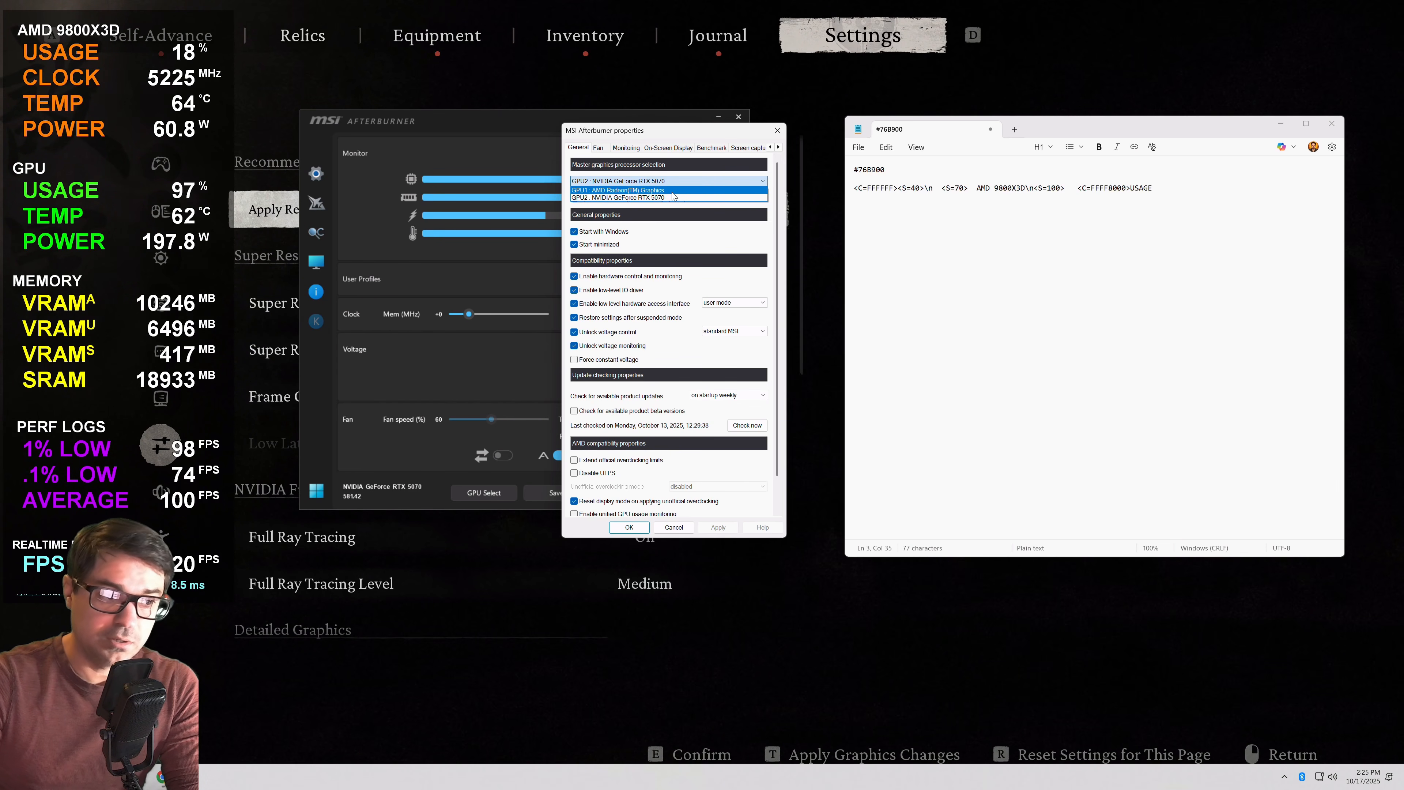
click(668, 198)
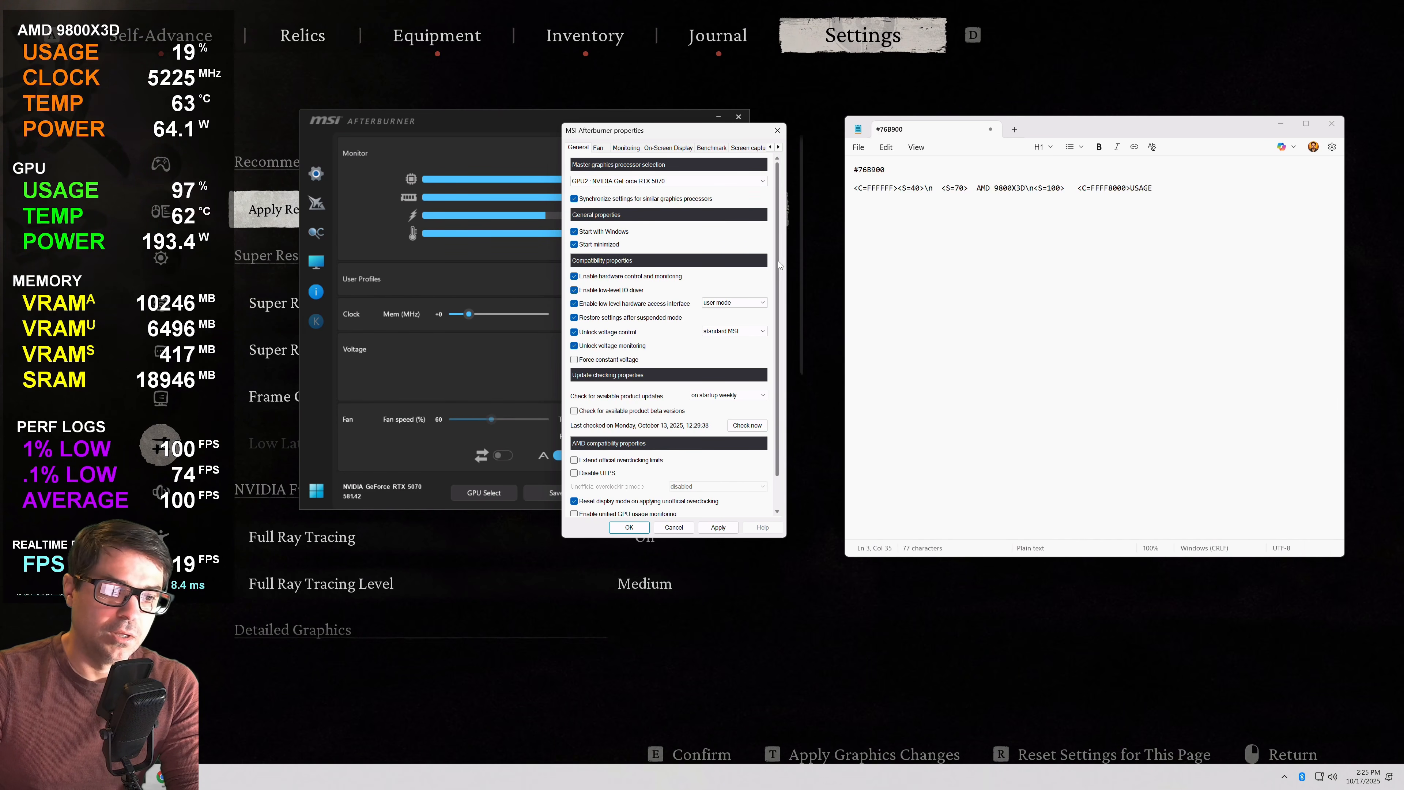
scroll(778, 265, down, 1)
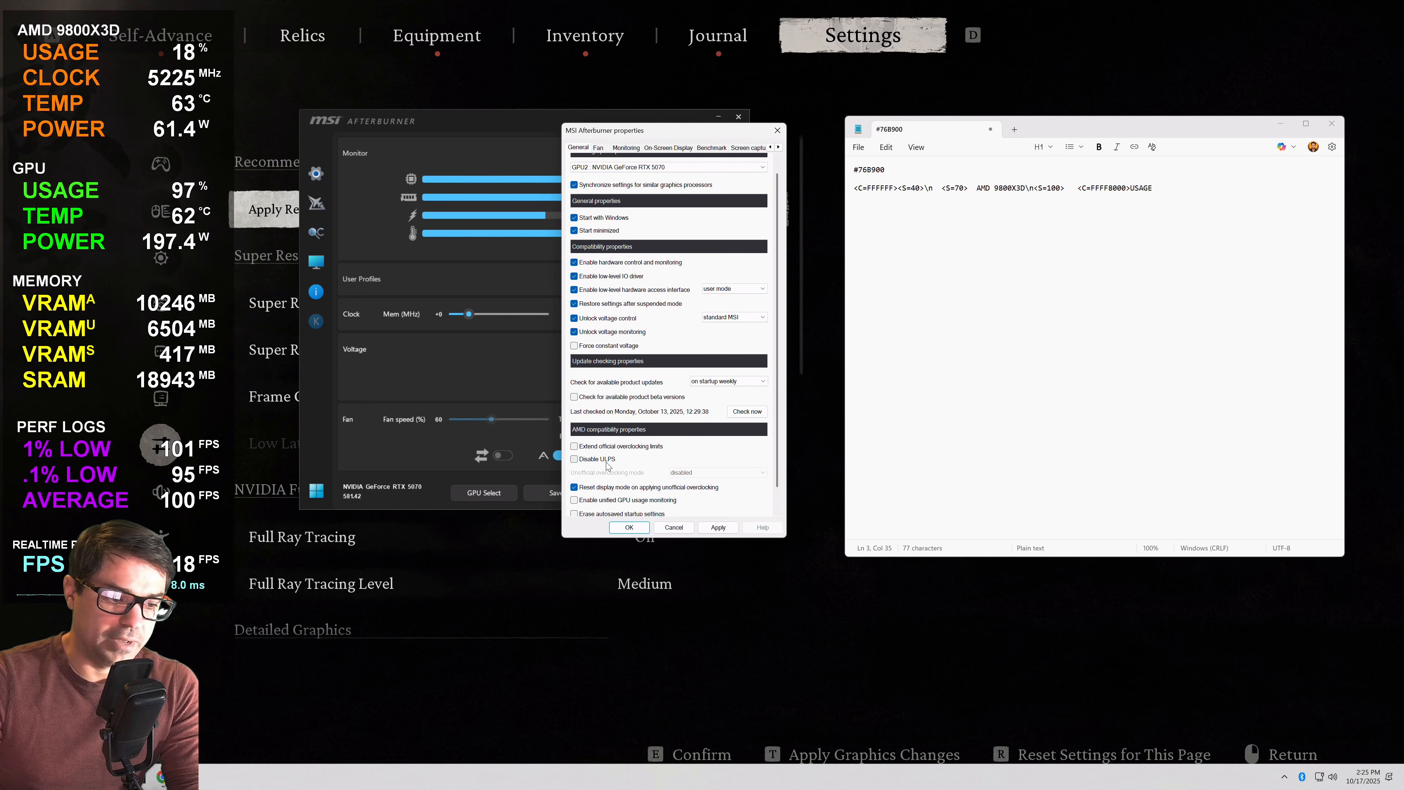
scroll(763, 398, up, 1)
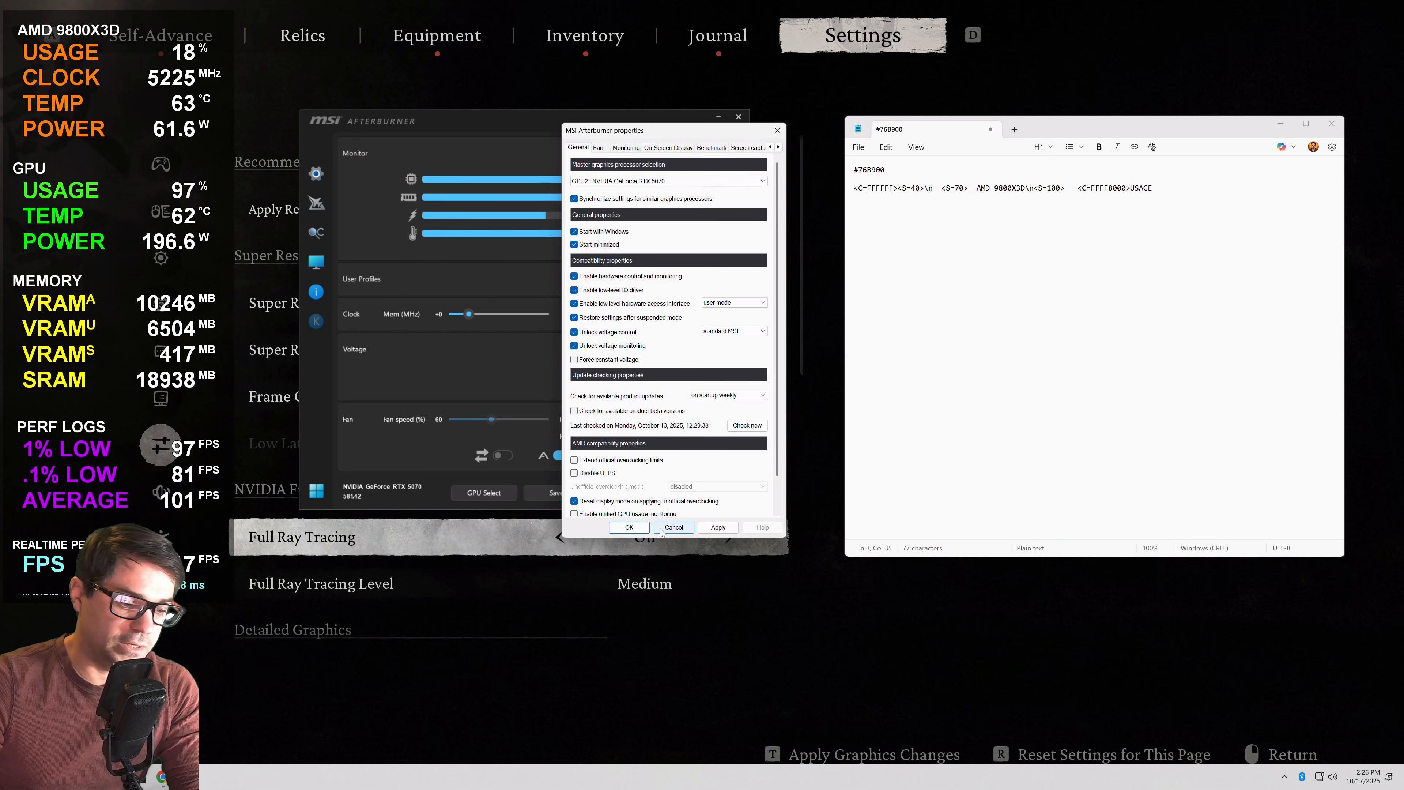
click(629, 529)
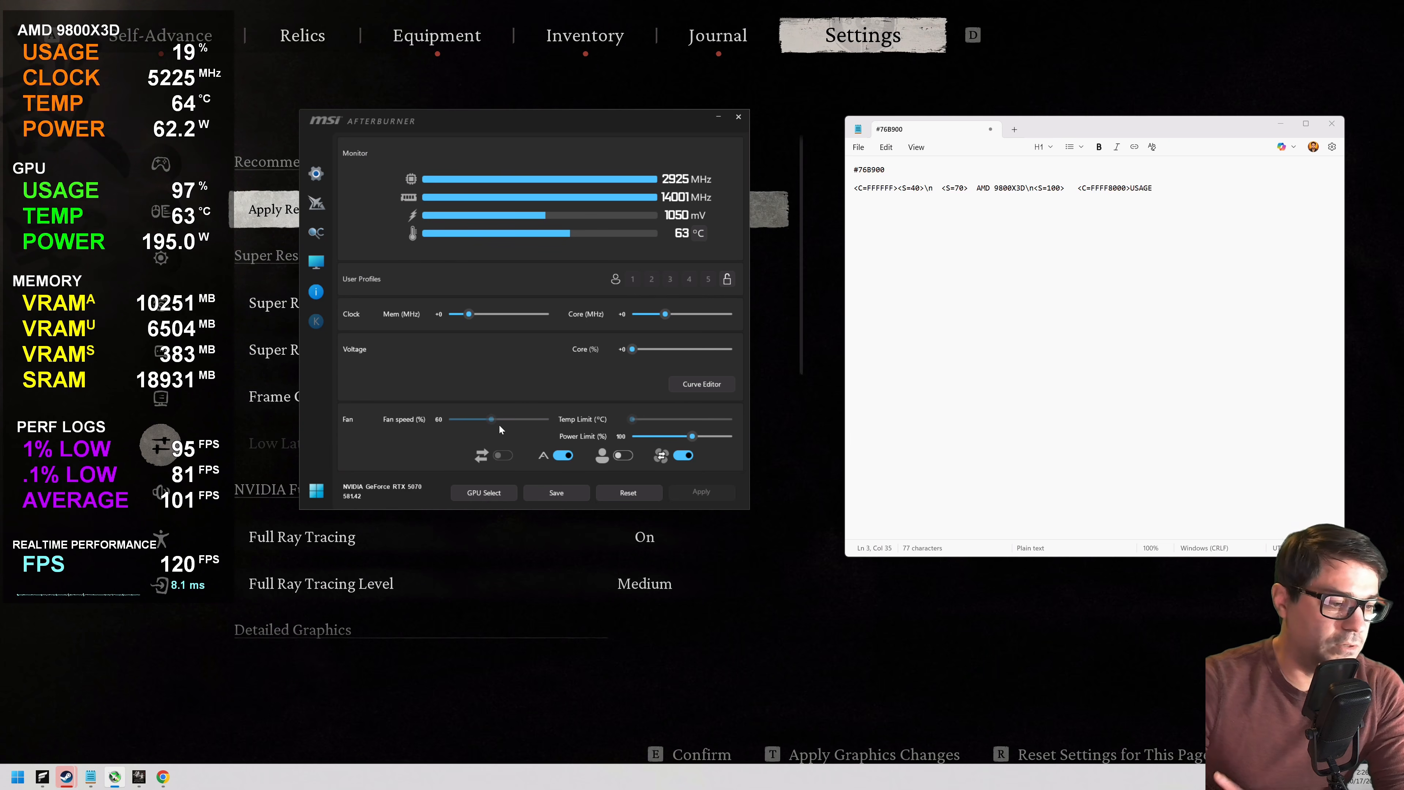
Step: Open the monitoring properties in MSI Afterburner and check the hardware polling period
click(316, 173)
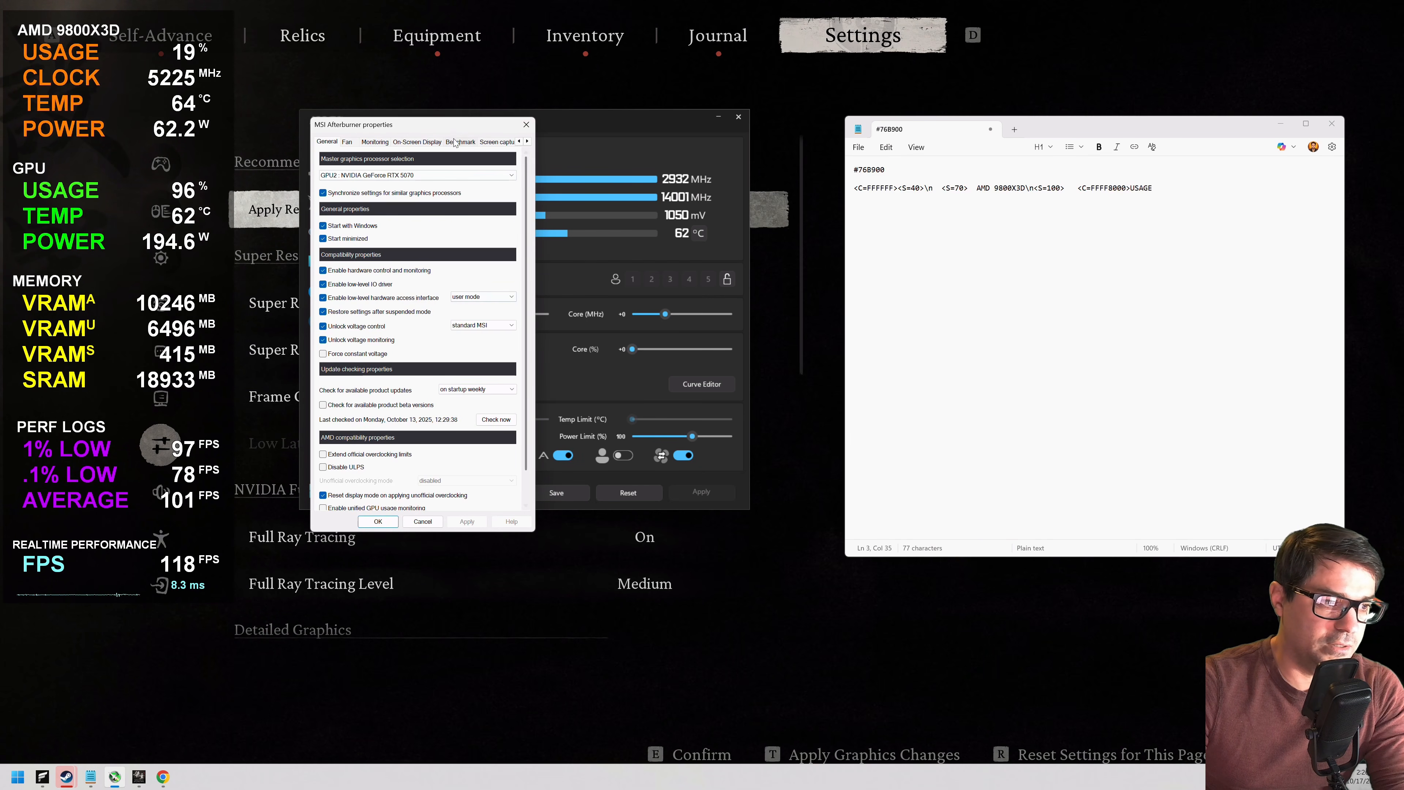
drag(434, 126, 640, 165)
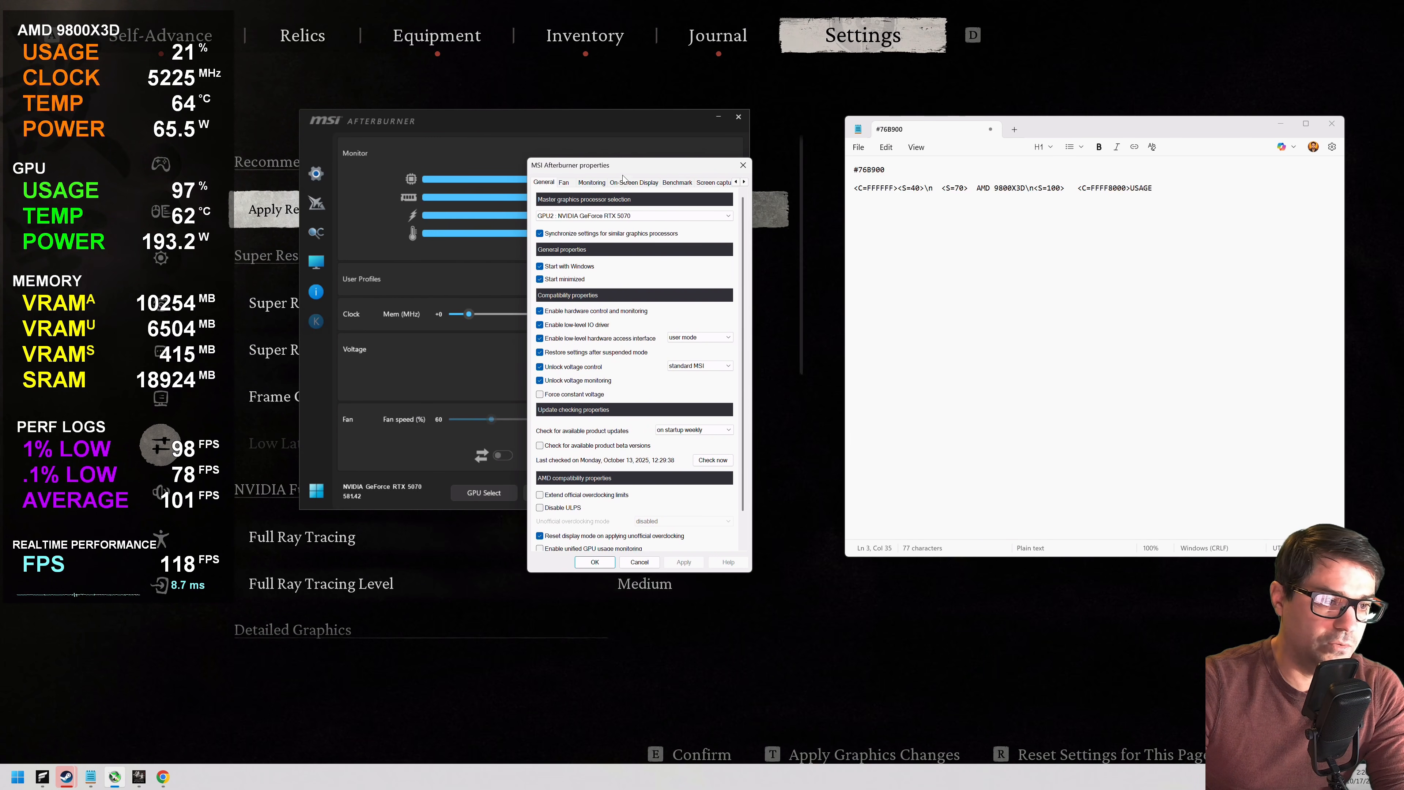
click(592, 183)
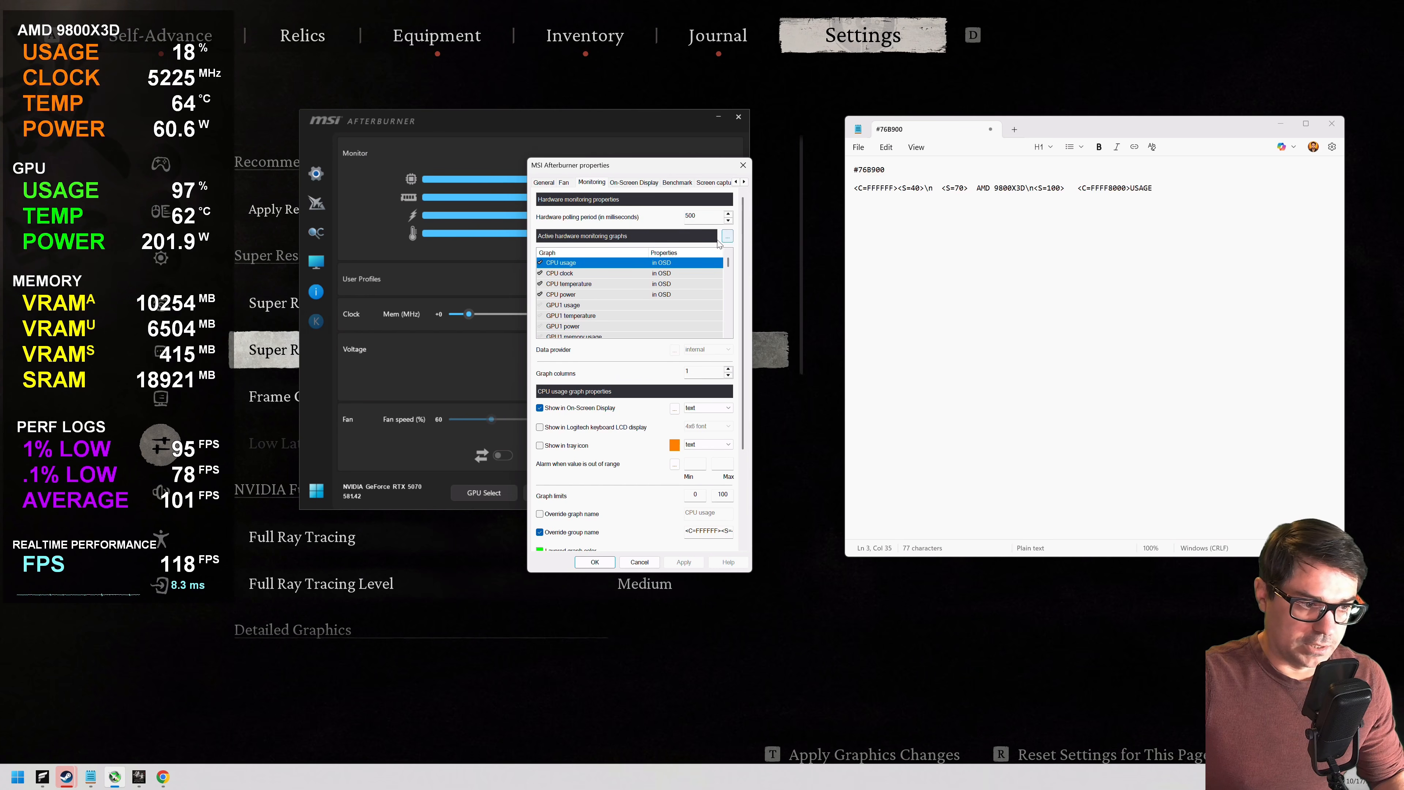
click(706, 220)
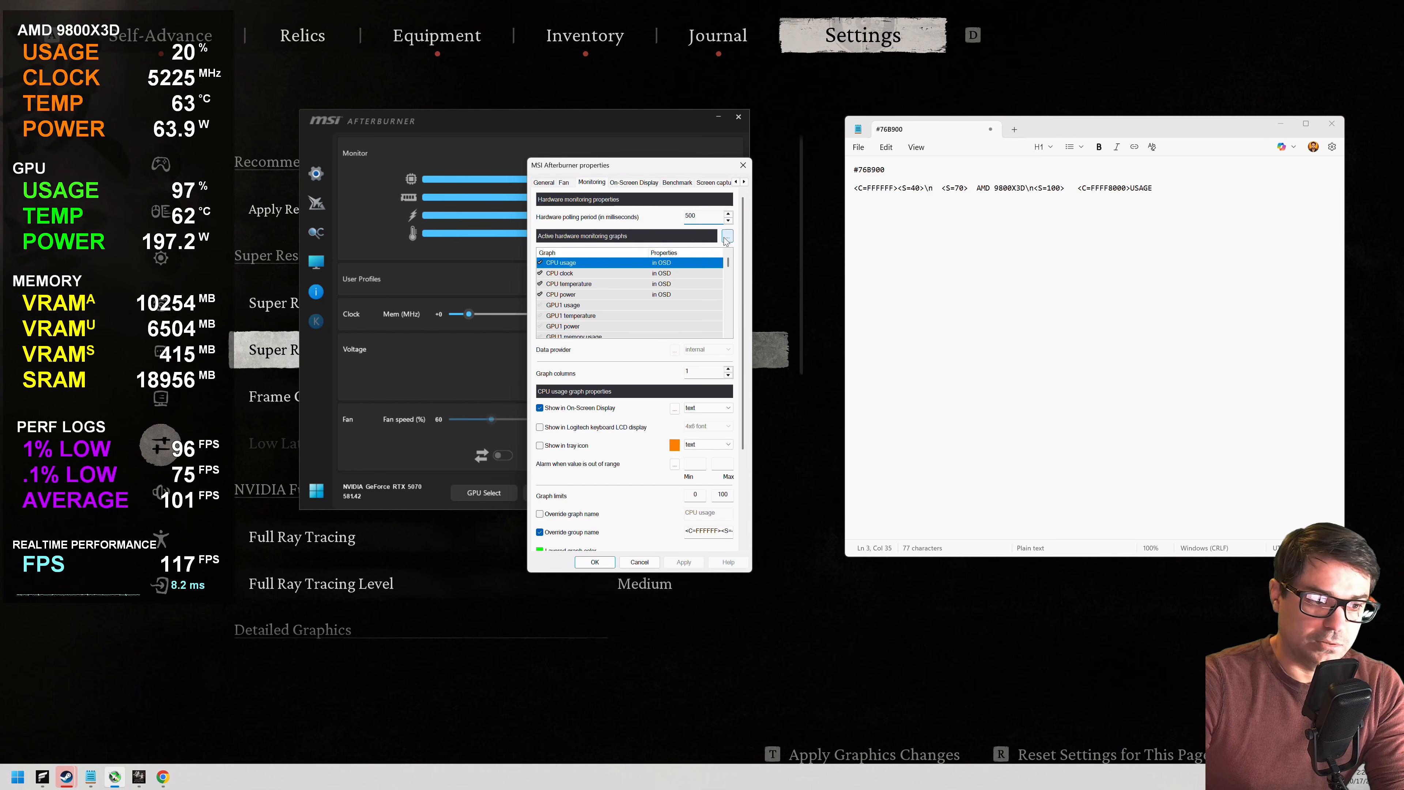
Step: Inspect the HwInfo.dll and GPU.dll entries among the hardware monitoring plugins and accept the plugin list
click(726, 236)
drag(672, 254, 827, 210)
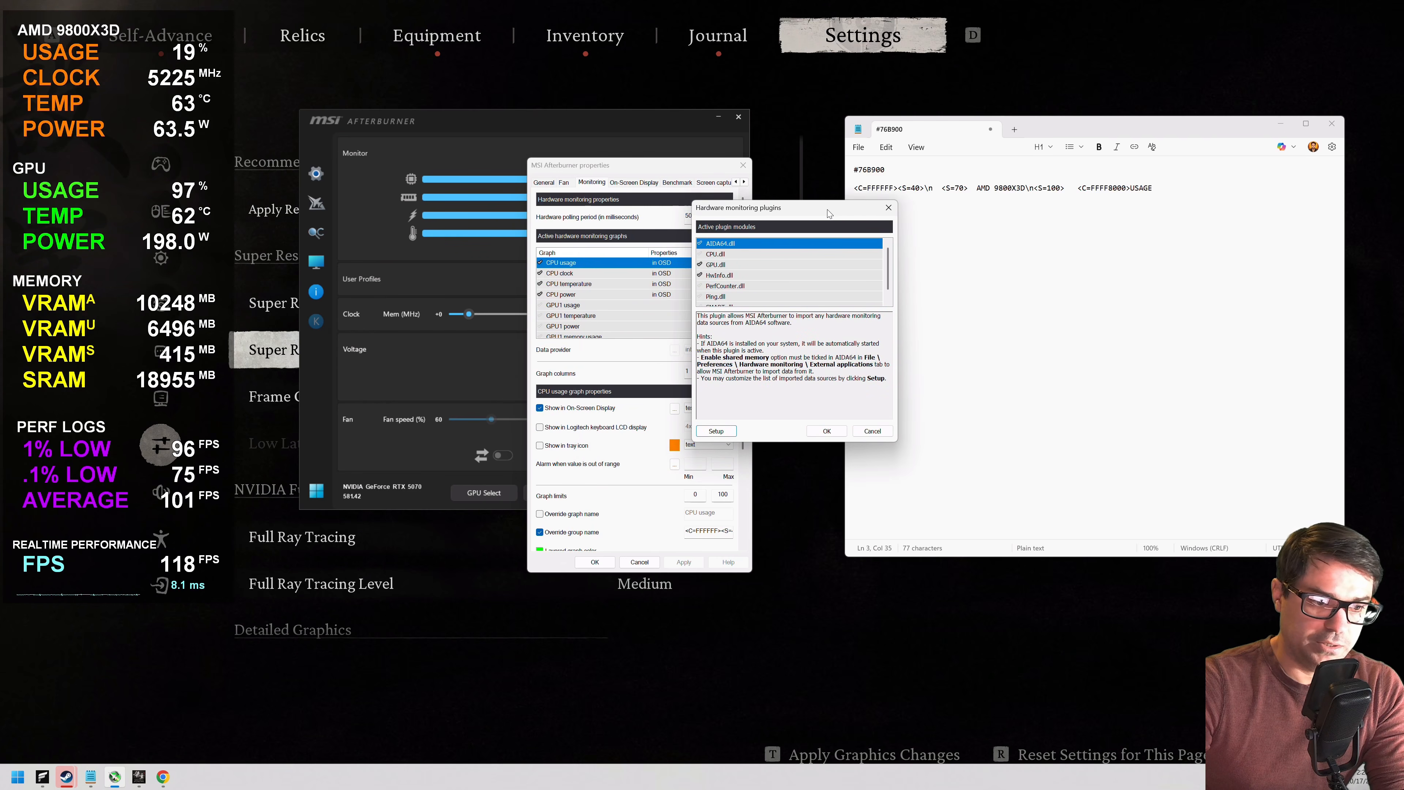
click(732, 276)
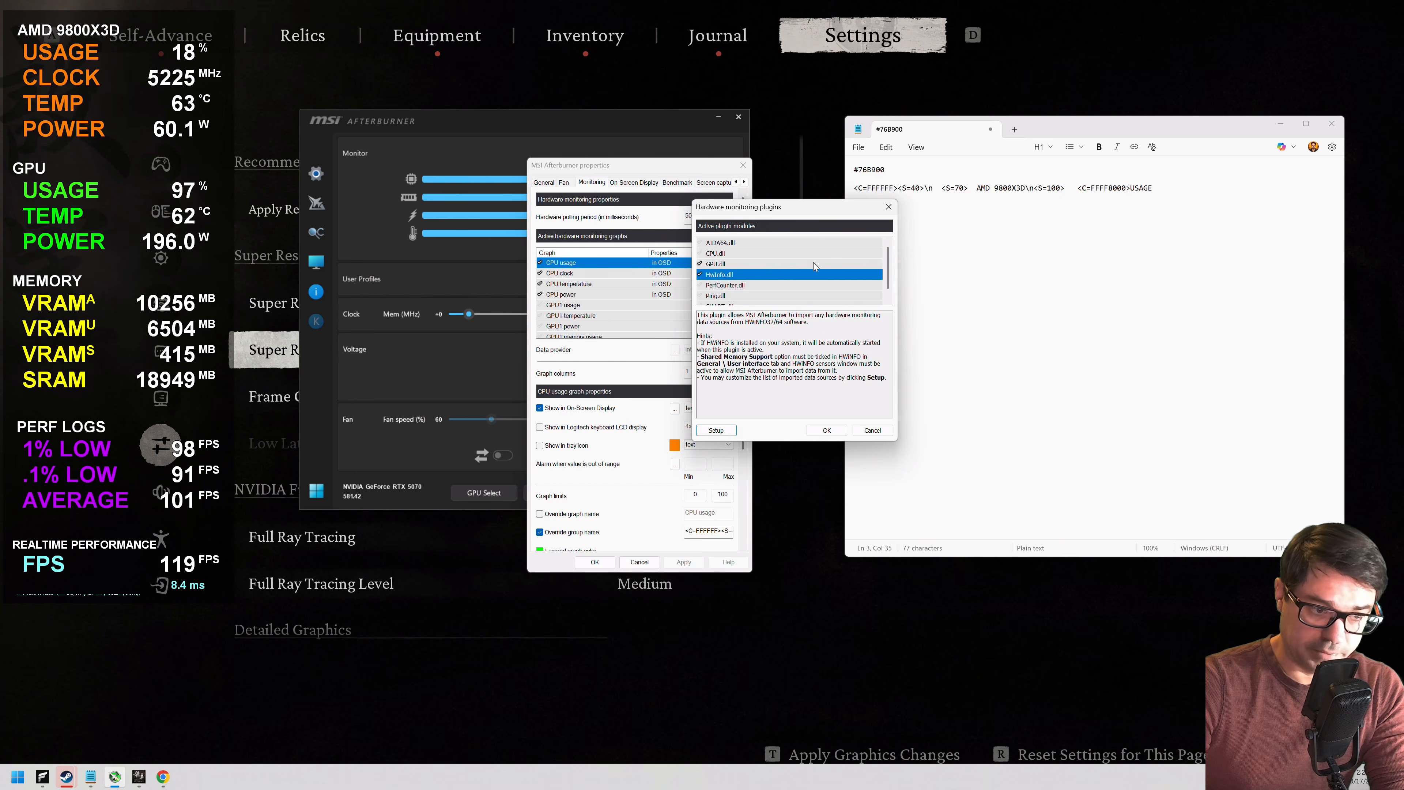
click(741, 263)
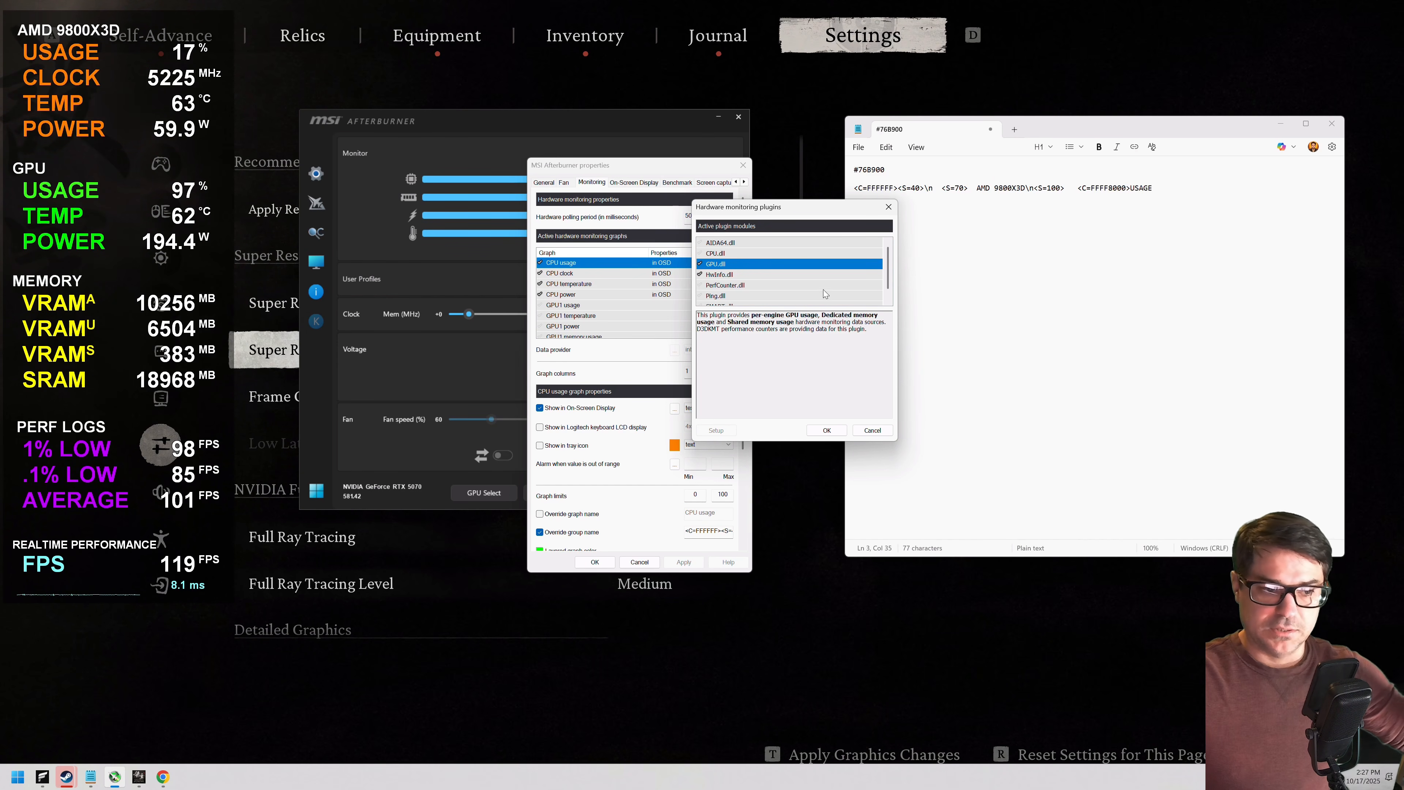
click(827, 431)
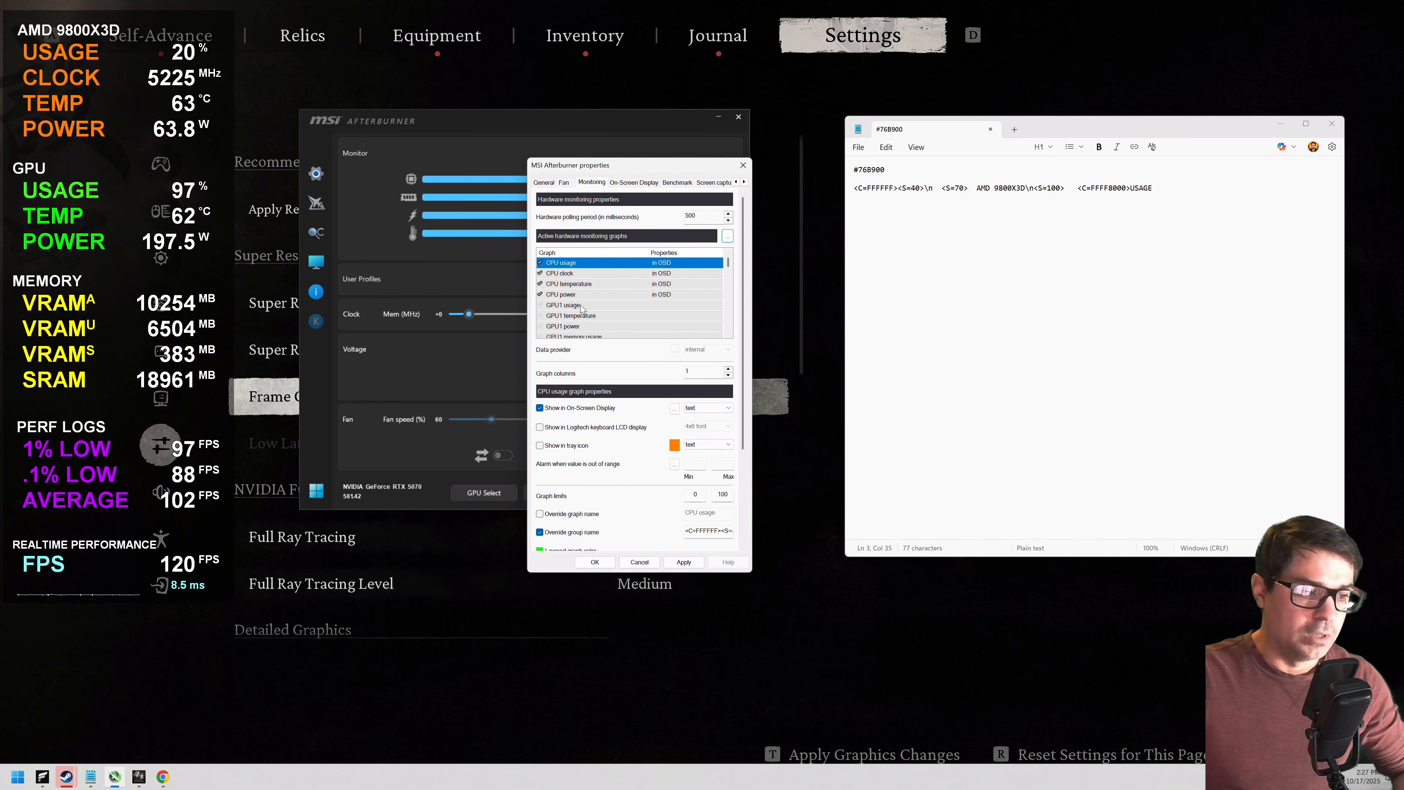
Step: Move the six GPU1 graphs, from GPU1 usage through GPU1 shared memory usage, directly below Frametime in the active hardware monitoring graphs
click(604, 307)
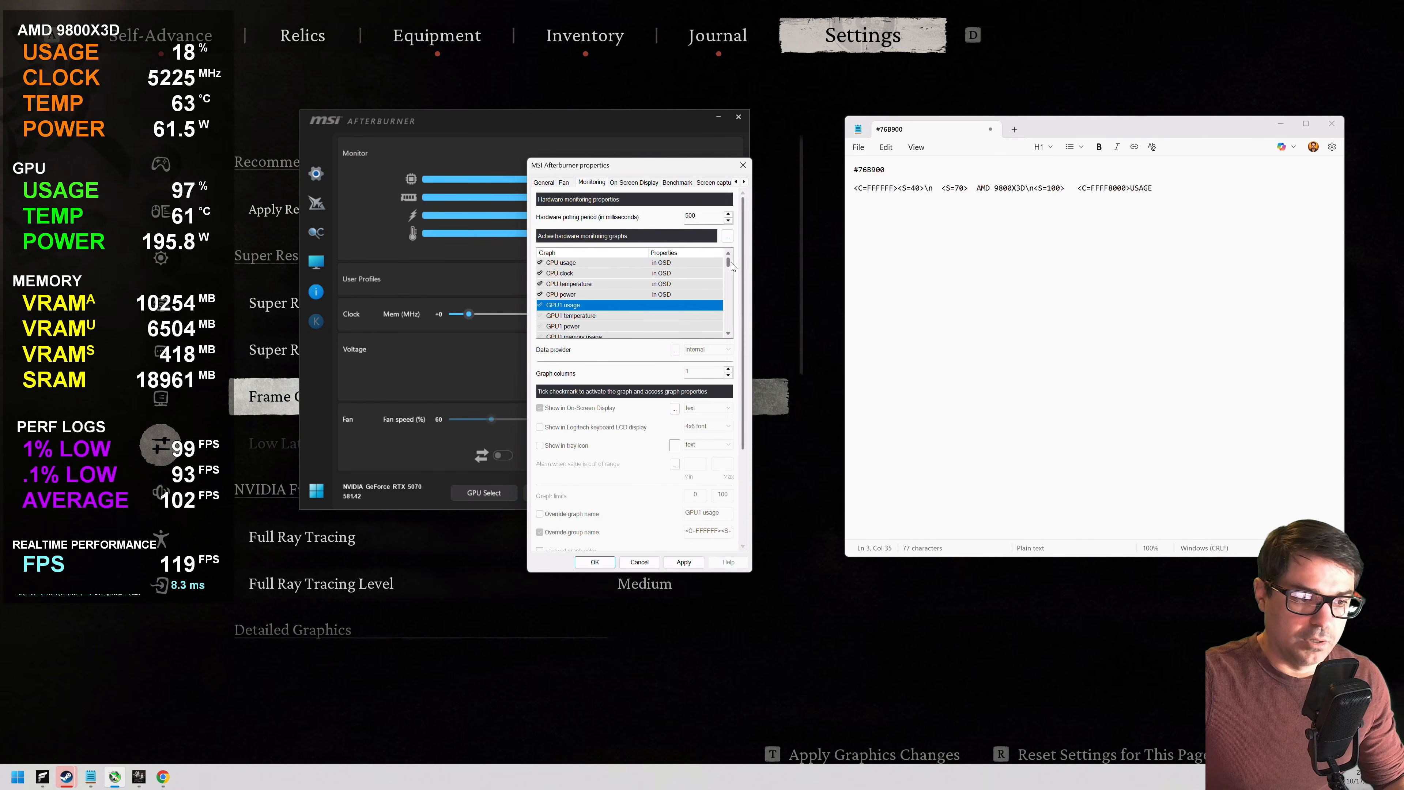
click(728, 333)
click(729, 333)
click(729, 333)
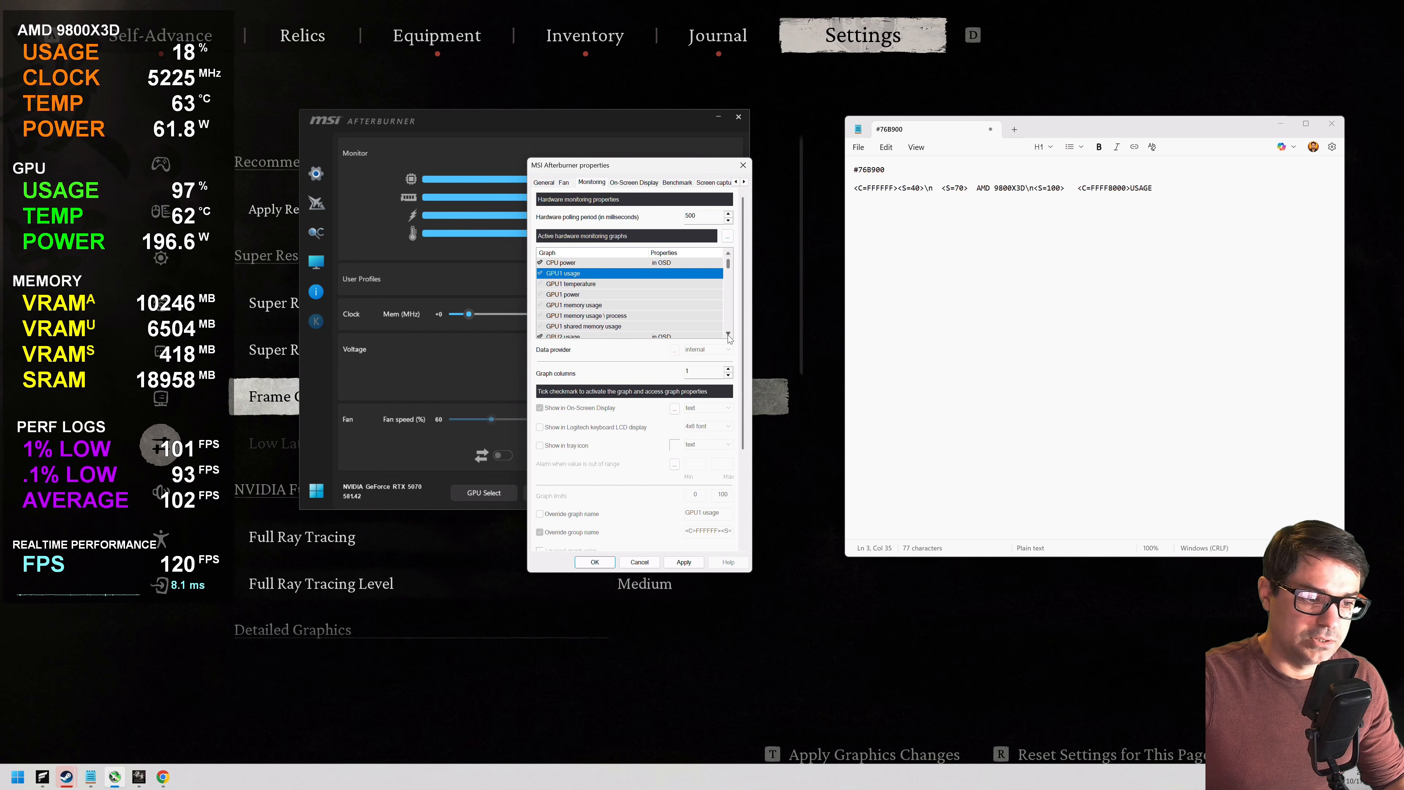
shift+click(581, 326)
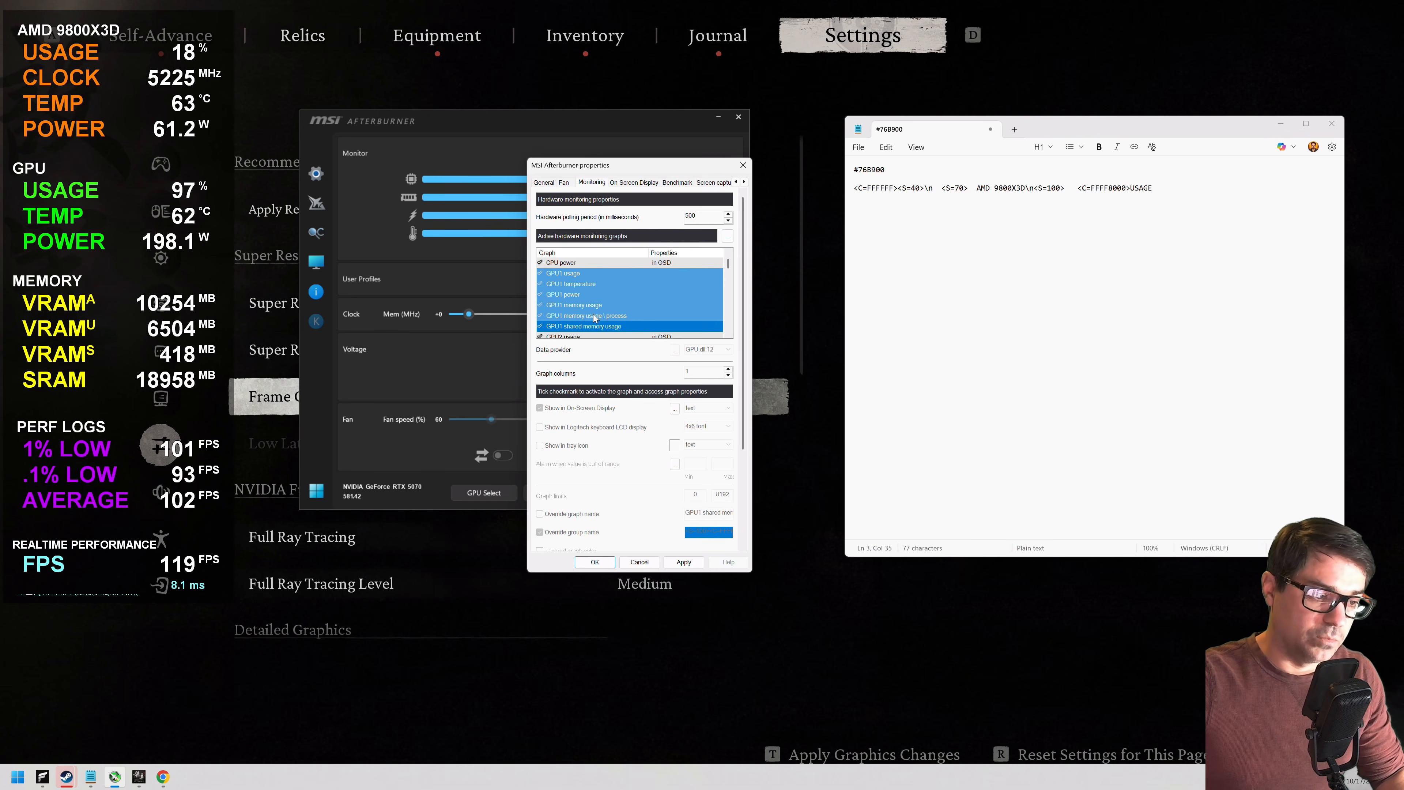
click(590, 271)
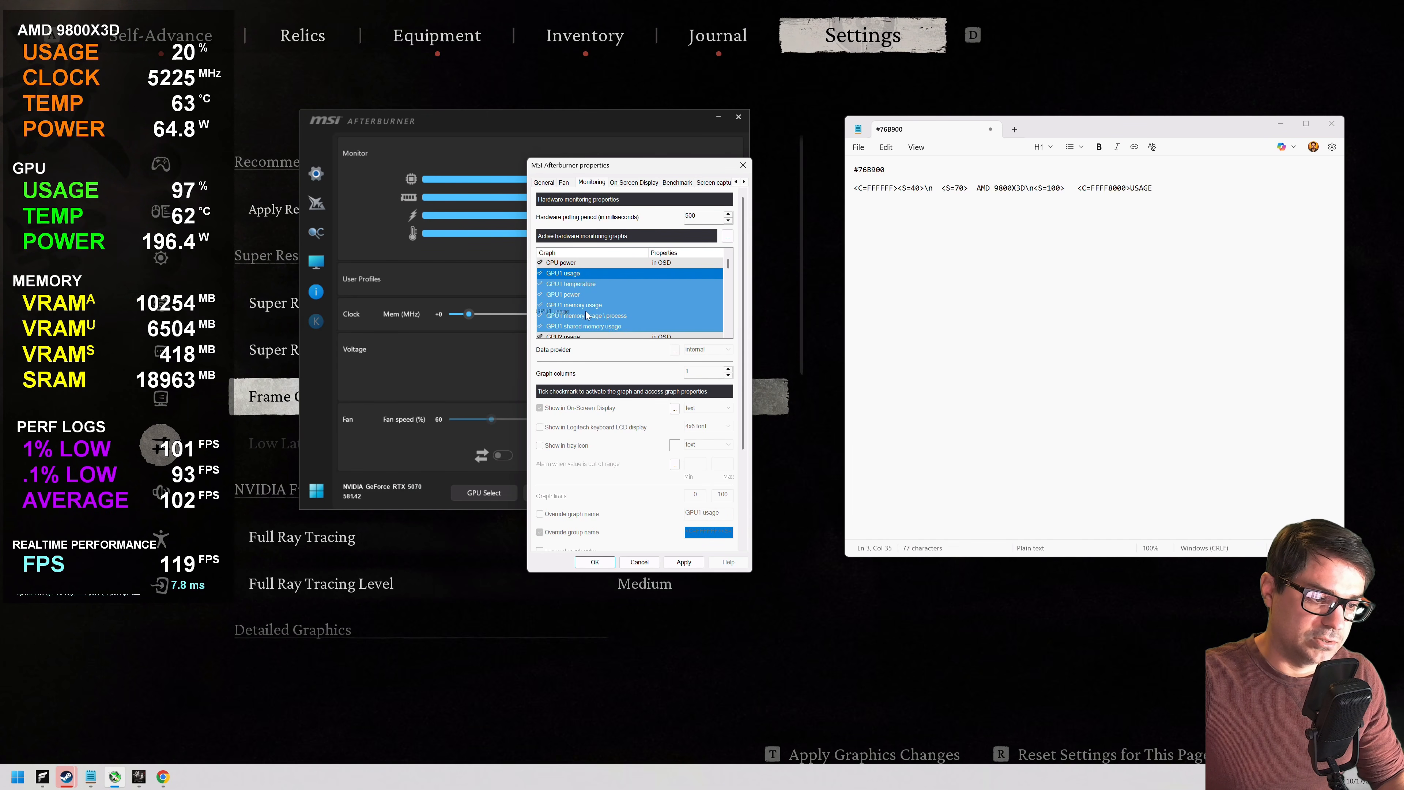
scroll(583, 301, down, 1)
drag(584, 300, 580, 338)
scroll(588, 321, up, 3)
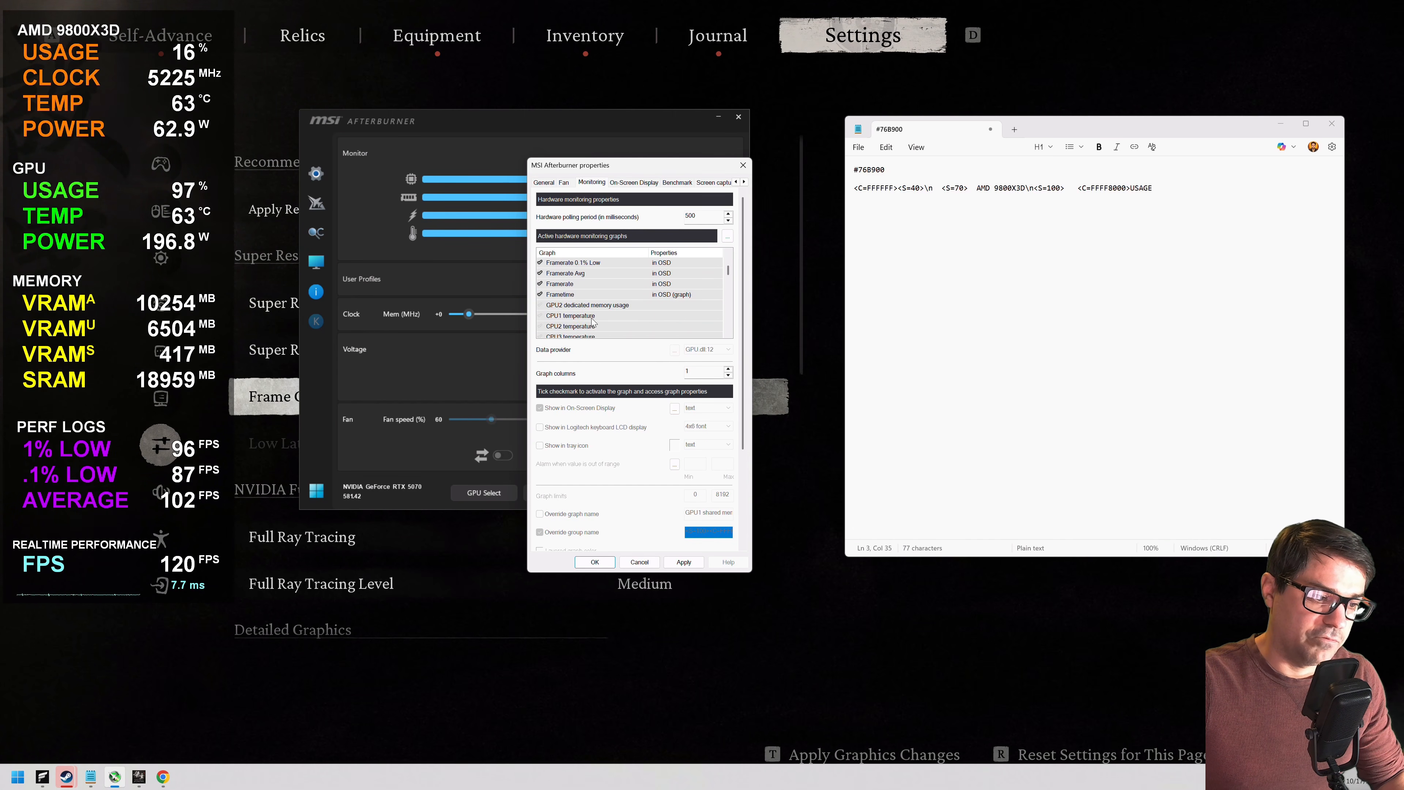
mouse_move(596, 295)
mouse_down()
mouse_move(600, 340)
mouse_move(574, 299)
mouse_move(590, 304)
mouse_up()
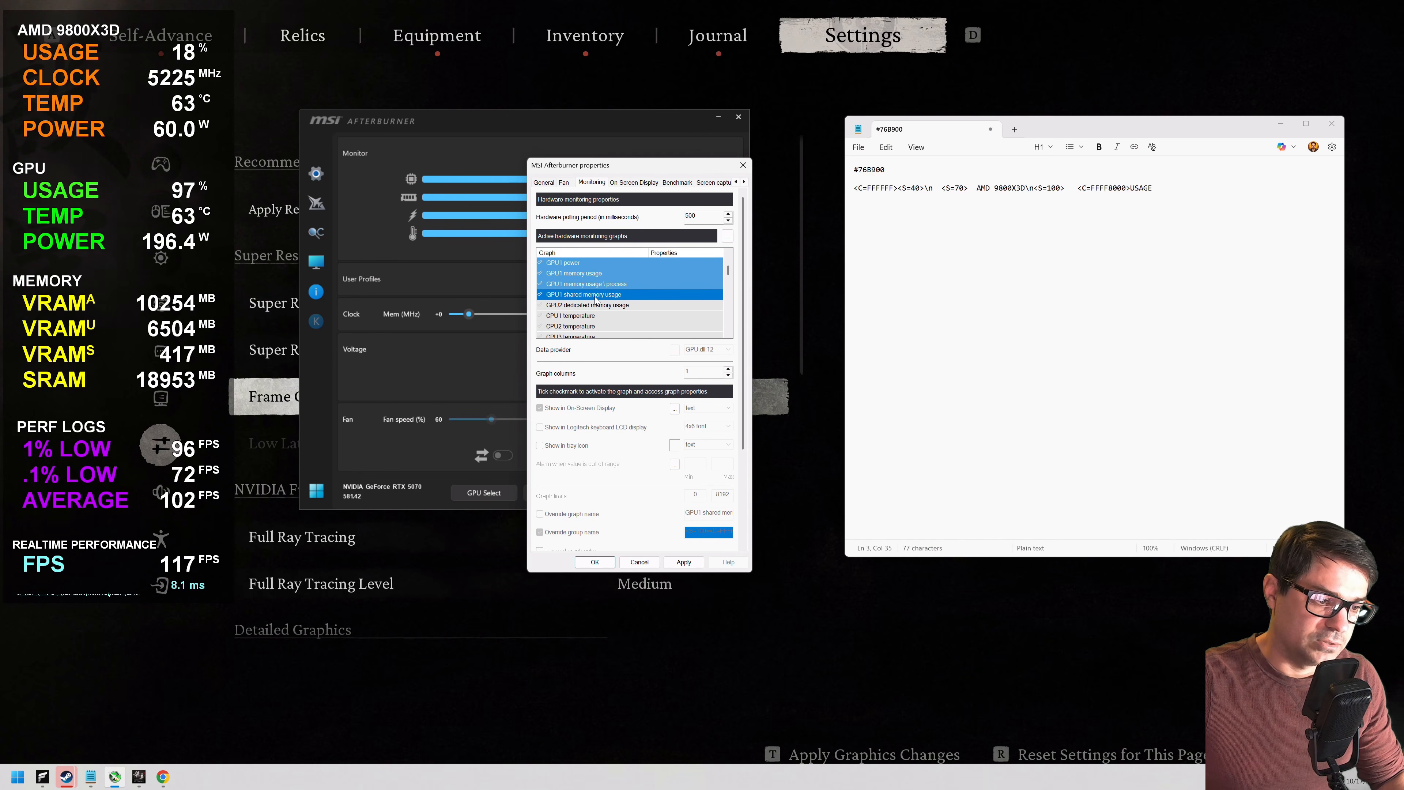
scroll(595, 297, up, 1)
scroll(590, 320, up, 3)
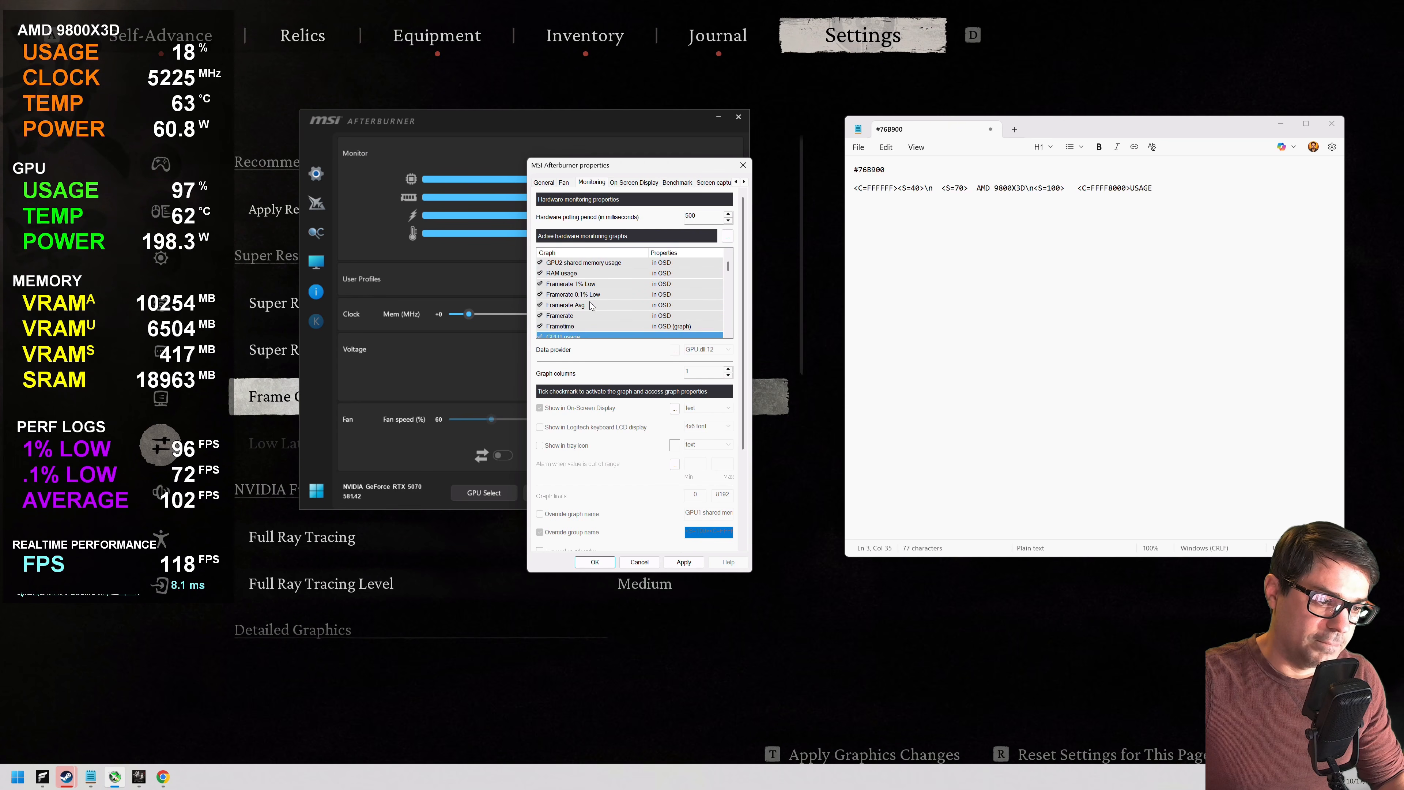
Step: Deactivate and reactivate the CPU usage graph, keeping it shown in the On-Screen Display
click(583, 263)
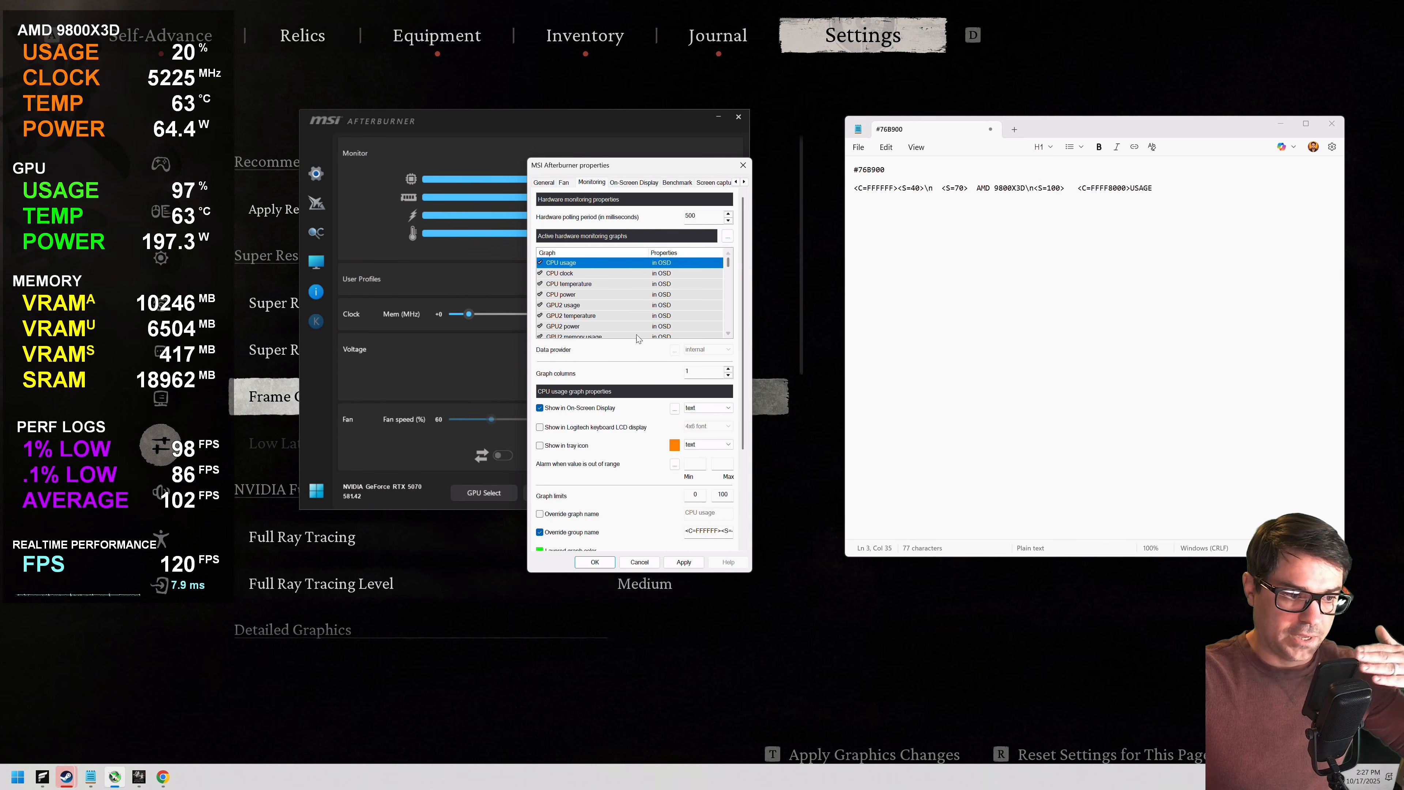
click(539, 262)
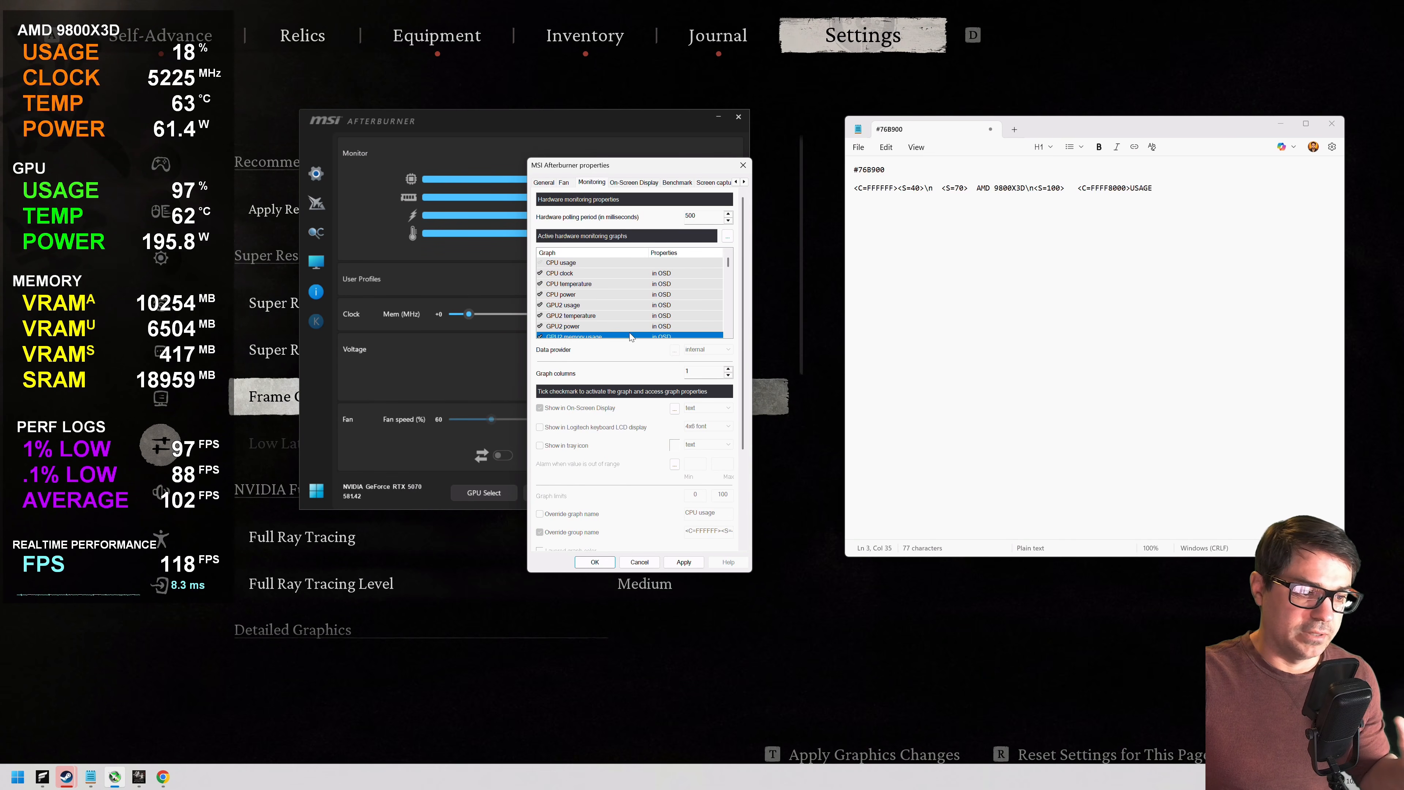
click(657, 264)
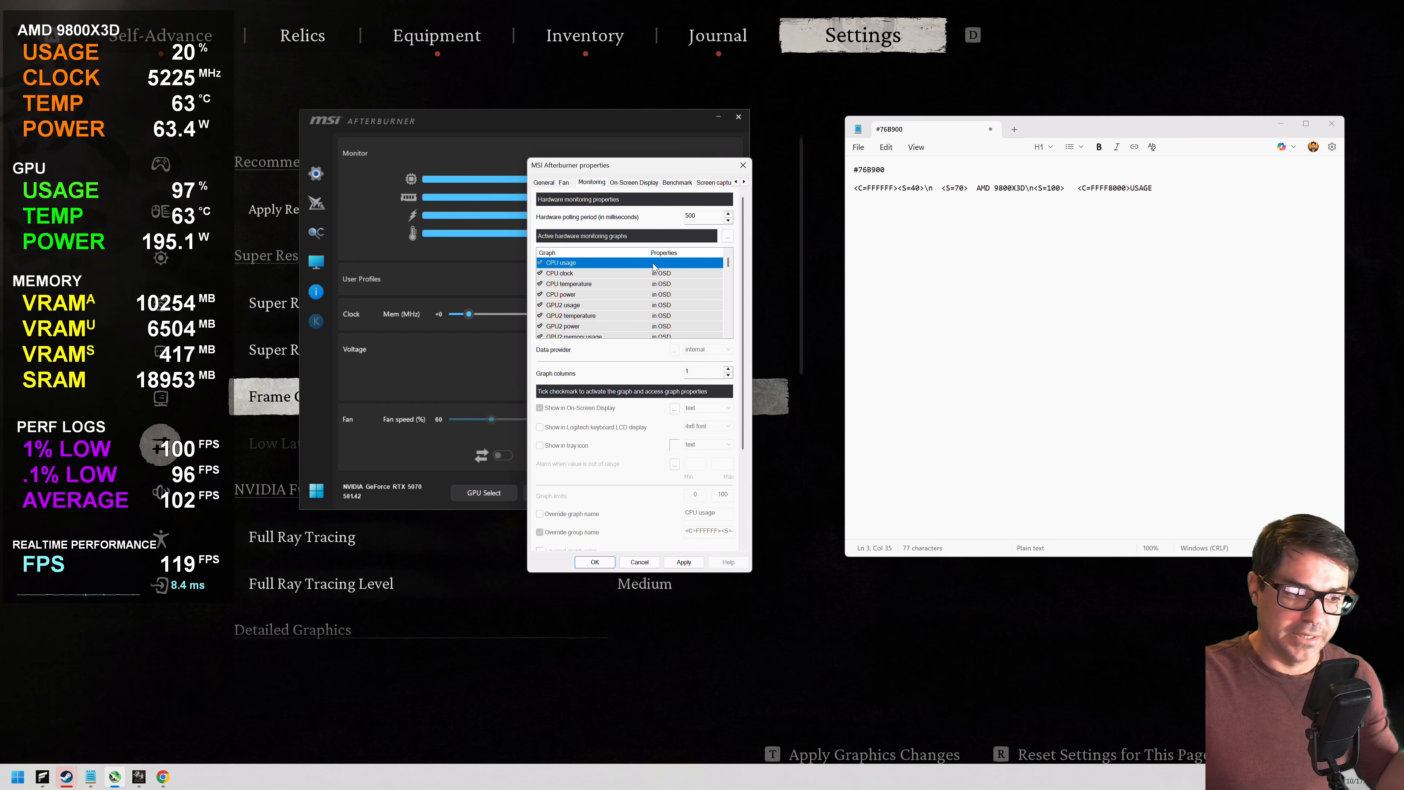
click(541, 263)
click(540, 408)
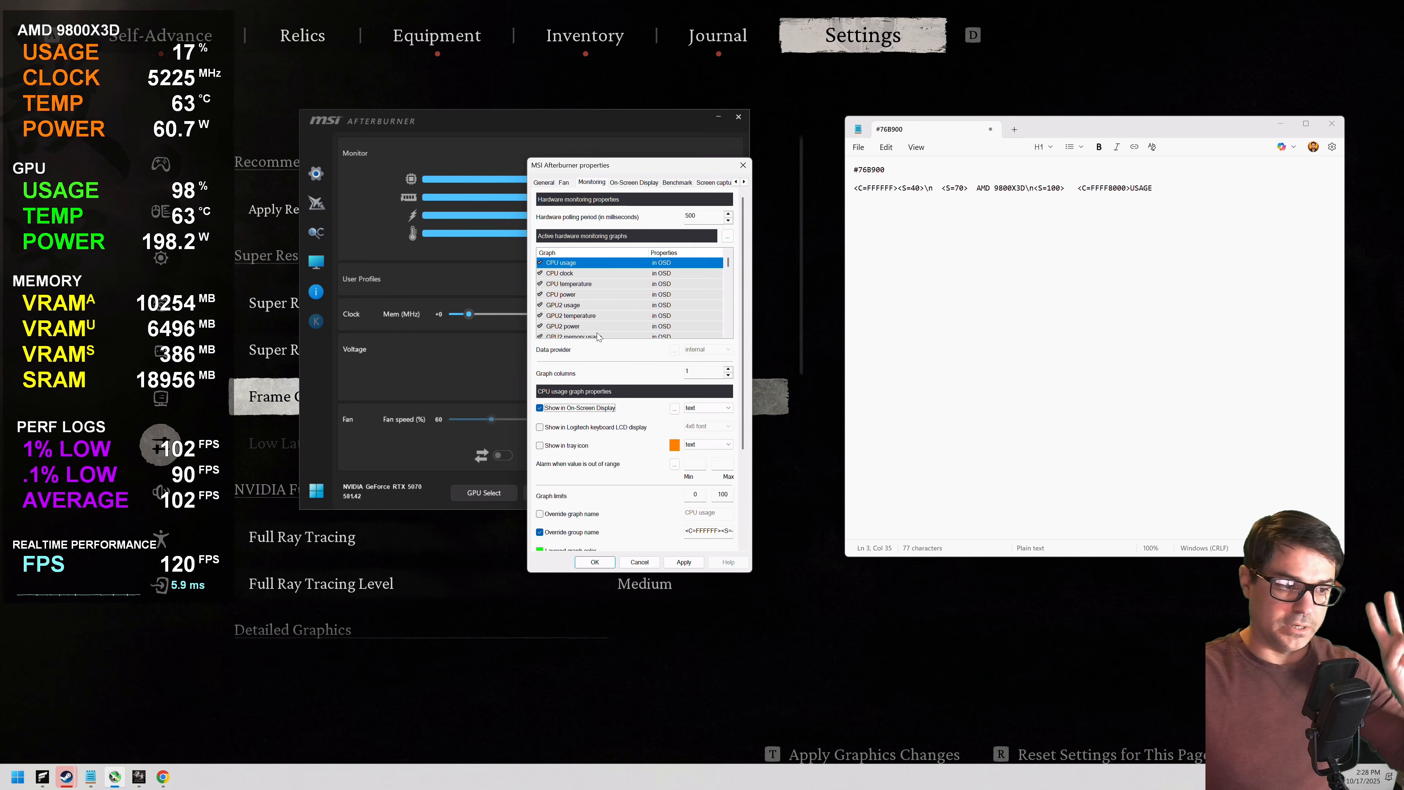
Step: Check the master graphics processor in the general properties against the GPU2 usage entry in the monitoring graphs
scroll(596, 313, down, 2)
scroll(596, 313, up, 2)
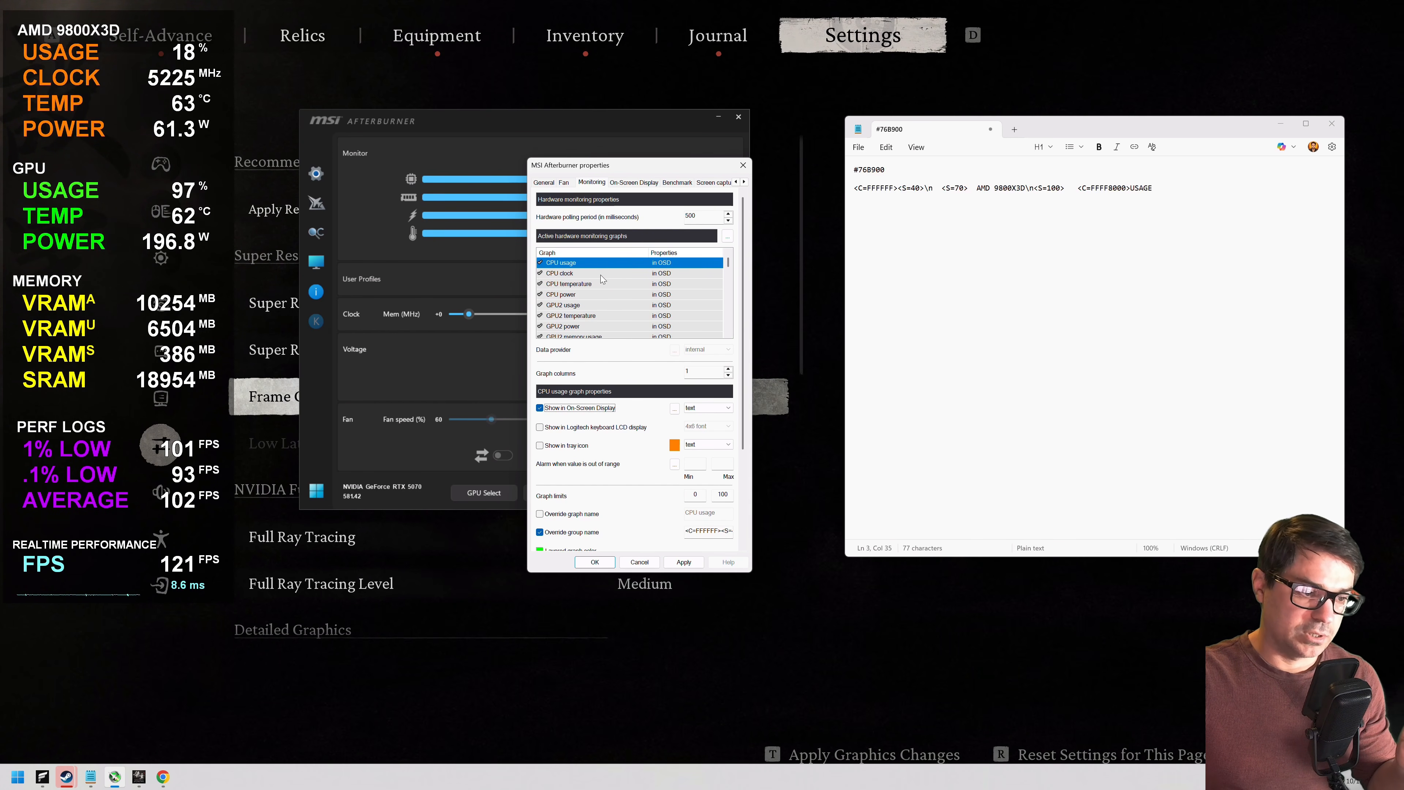
scroll(577, 298, down, 1)
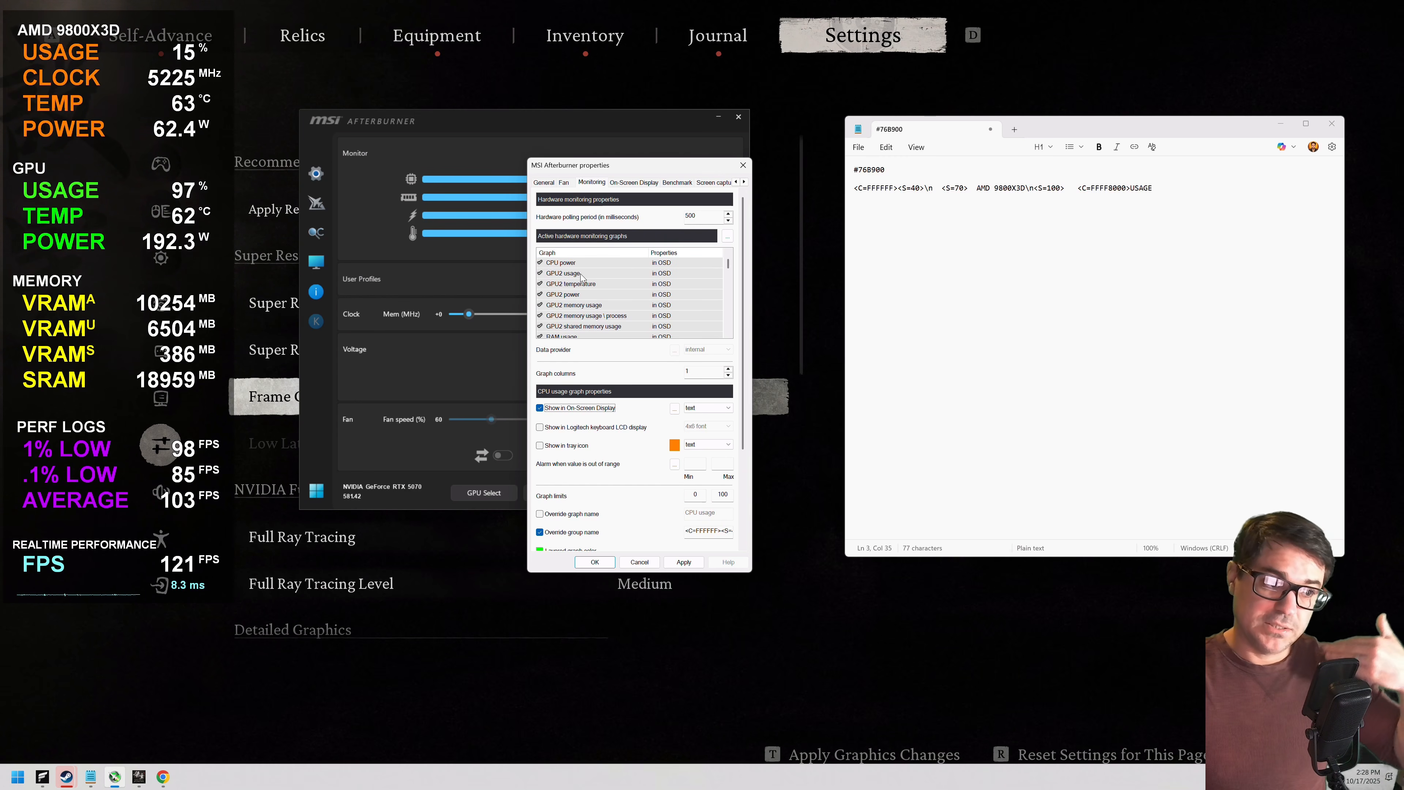
click(544, 182)
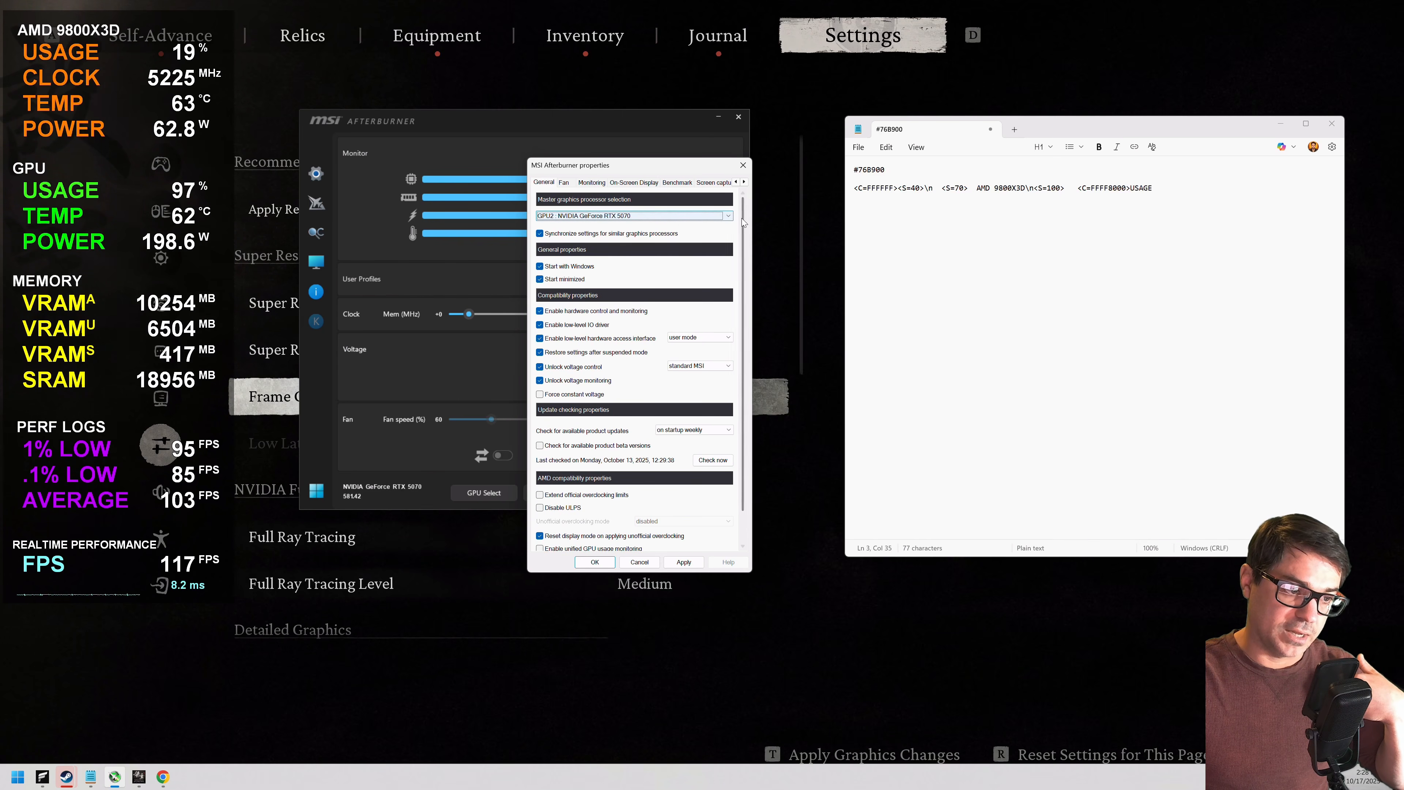
click(594, 184)
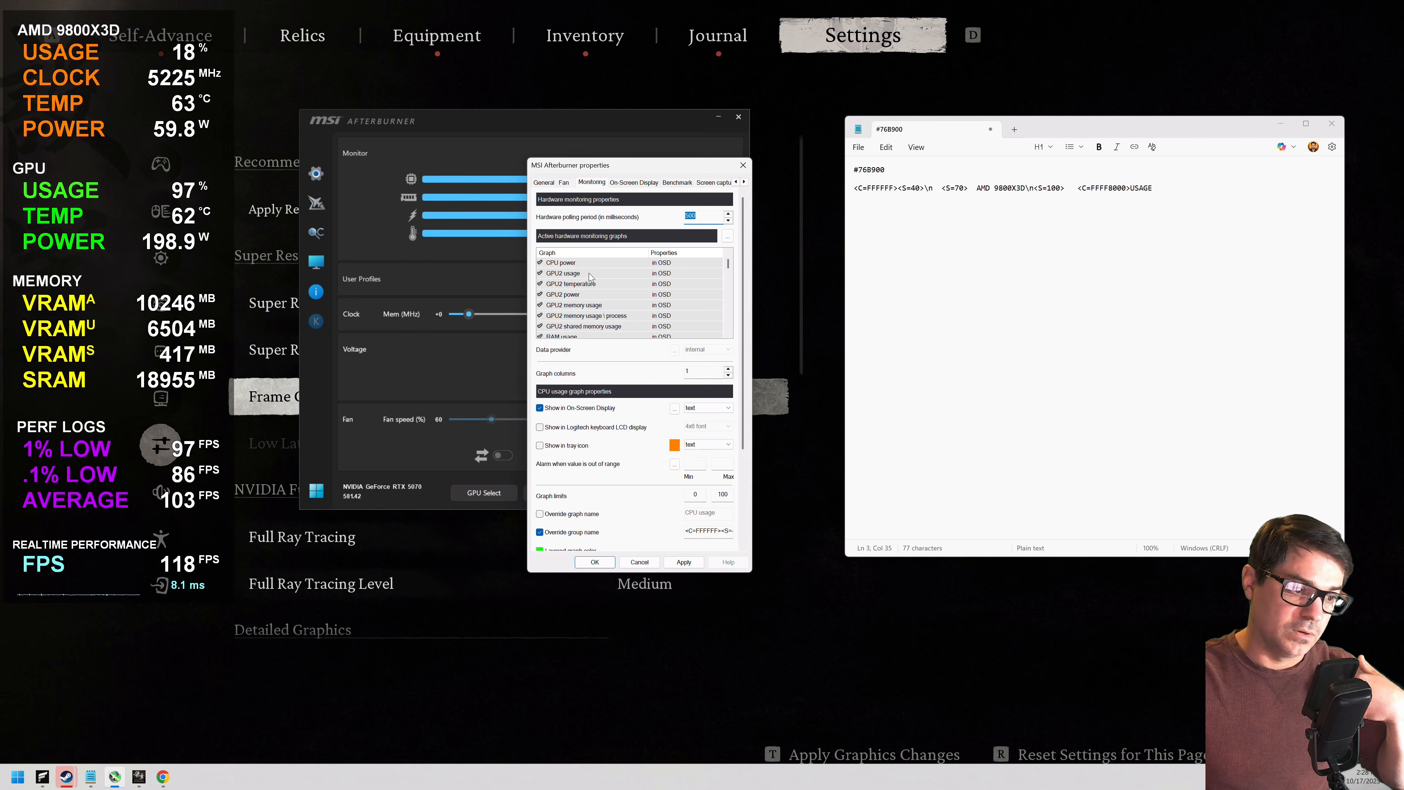
click(577, 276)
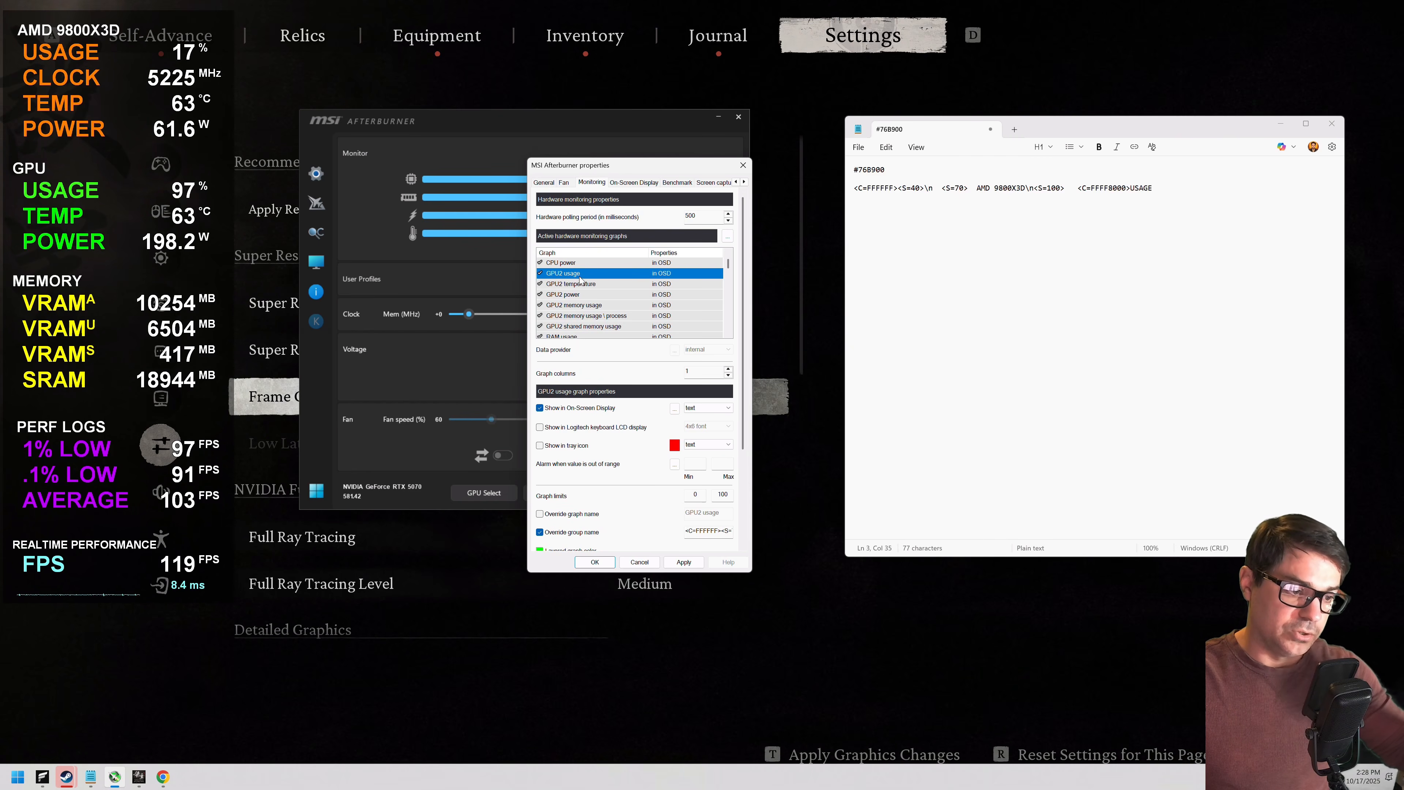
Step: Inspect the properties of the GPU2 memory usage, memory usage \ process, shared memory usage and RAM usage graphs
click(609, 309)
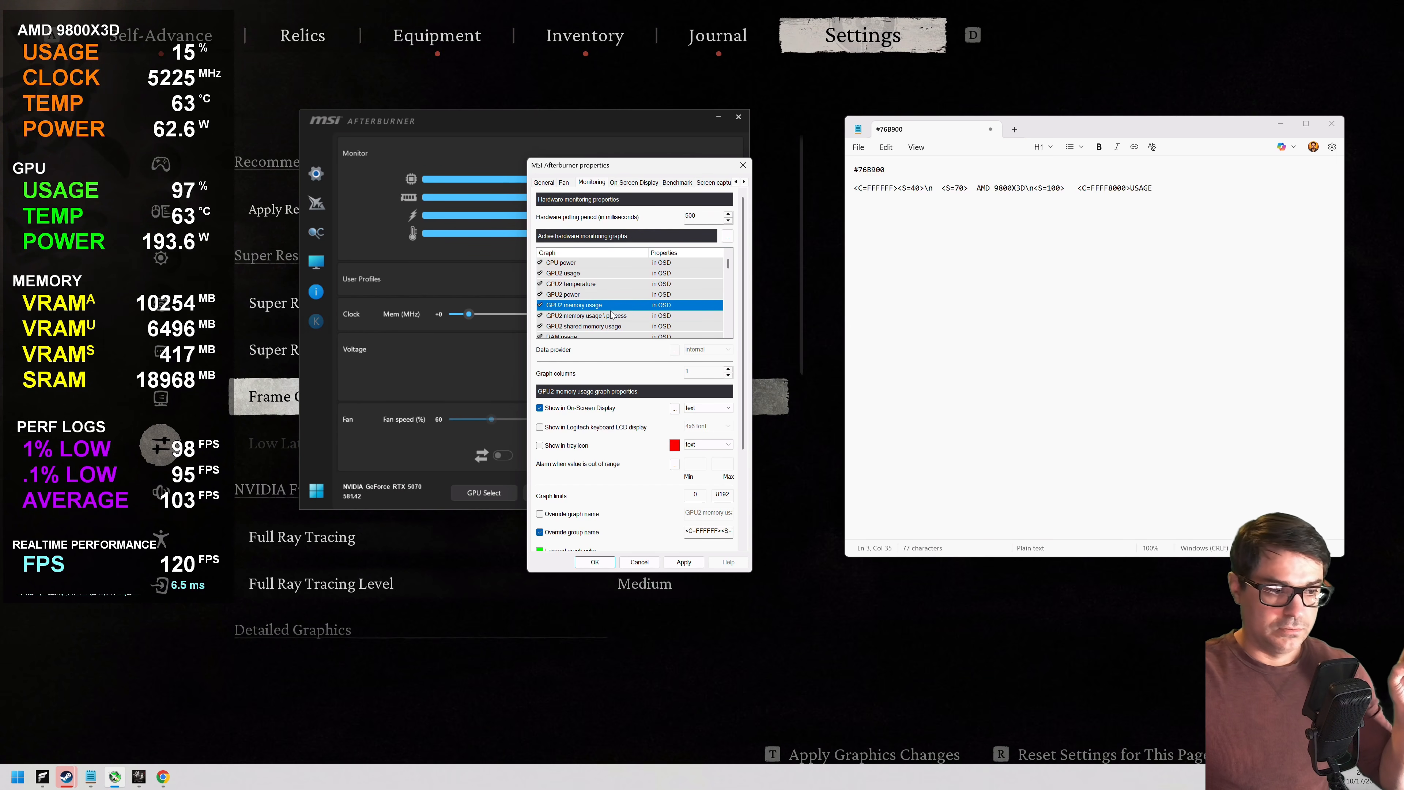
click(611, 315)
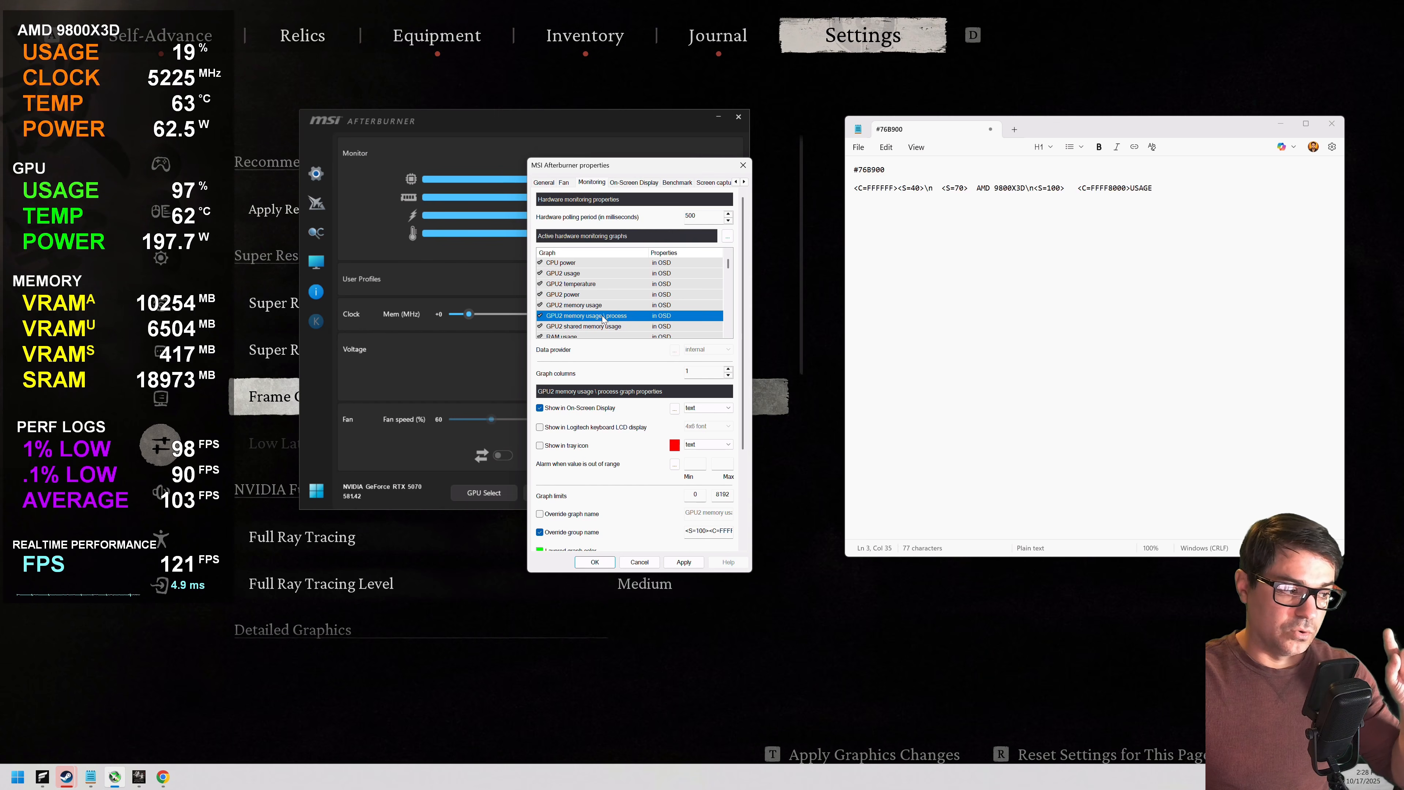
click(619, 327)
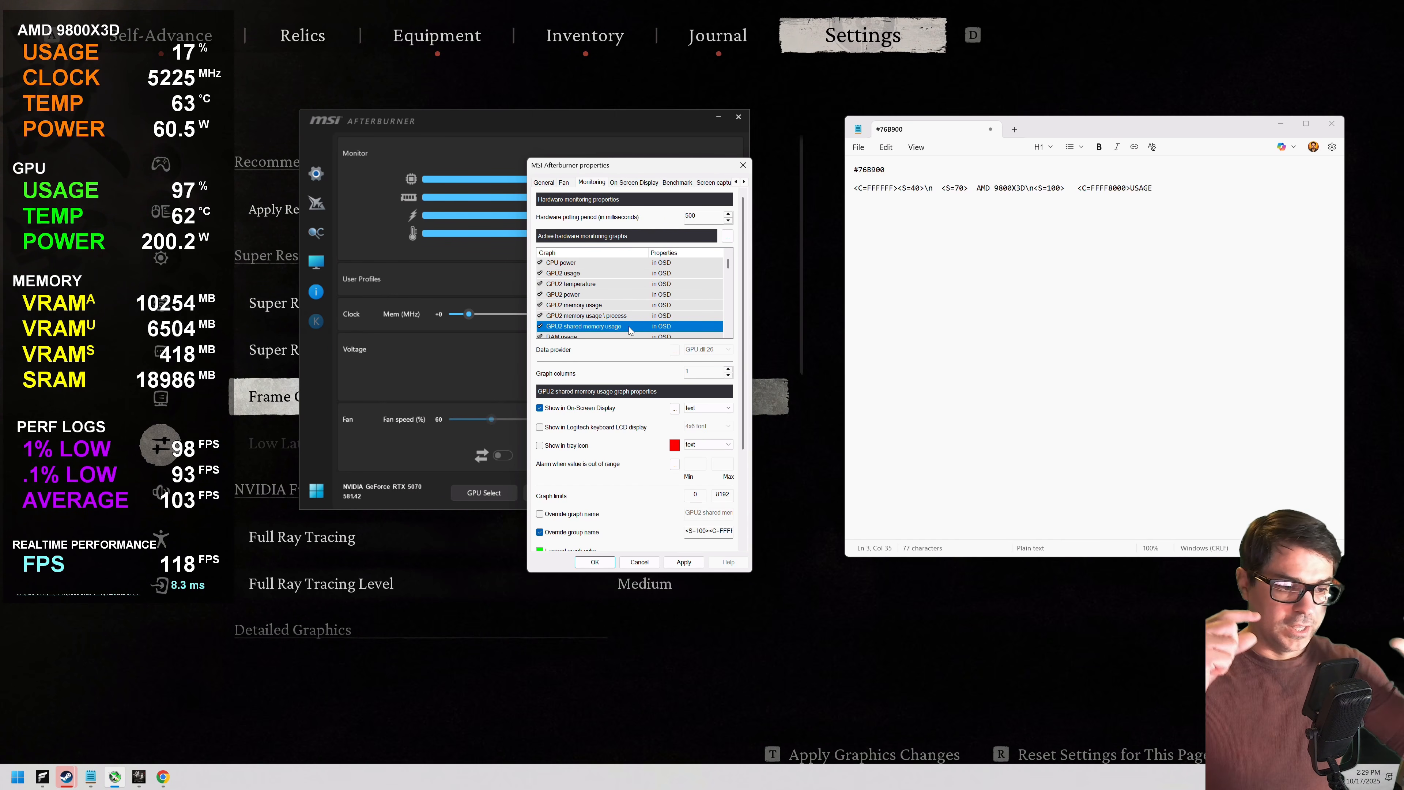
click(728, 334)
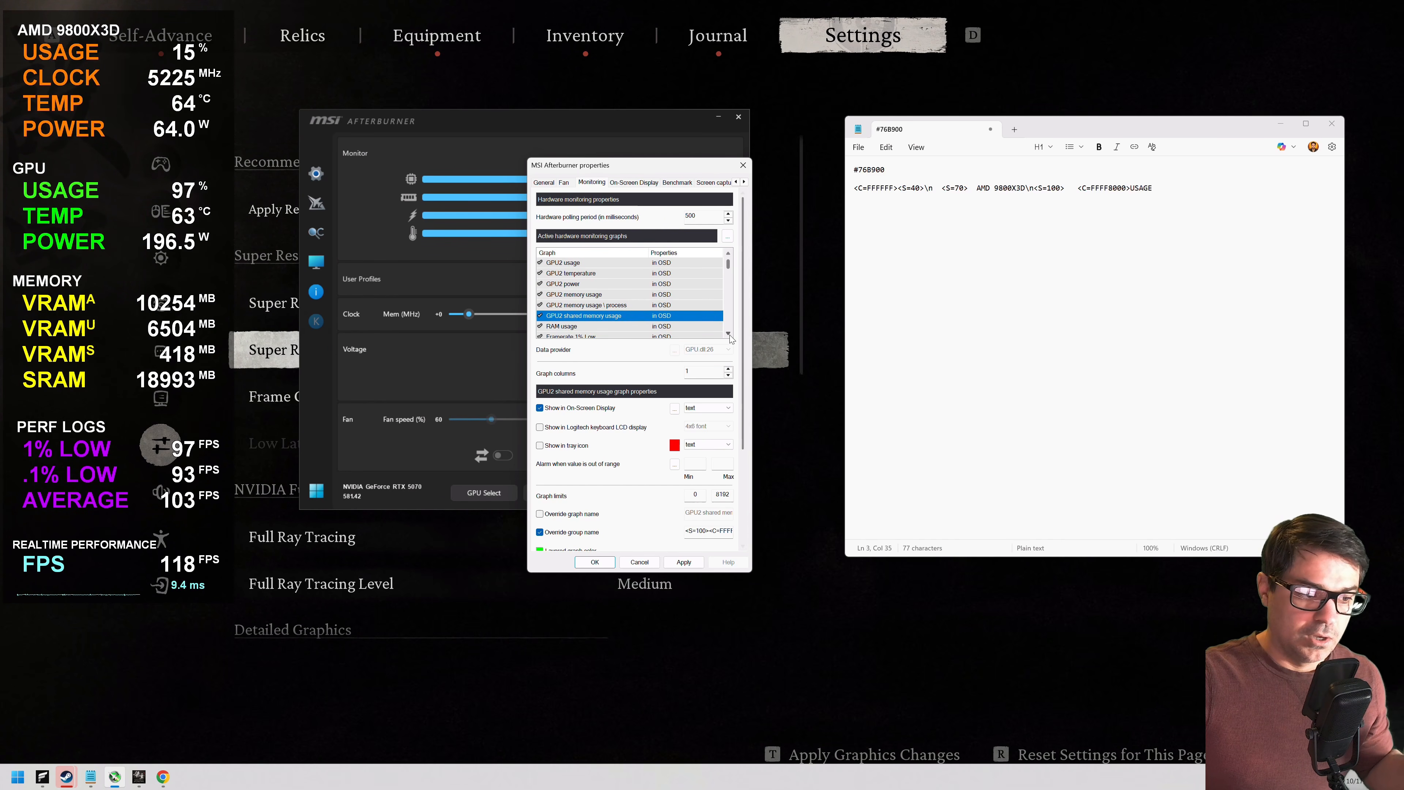
click(611, 327)
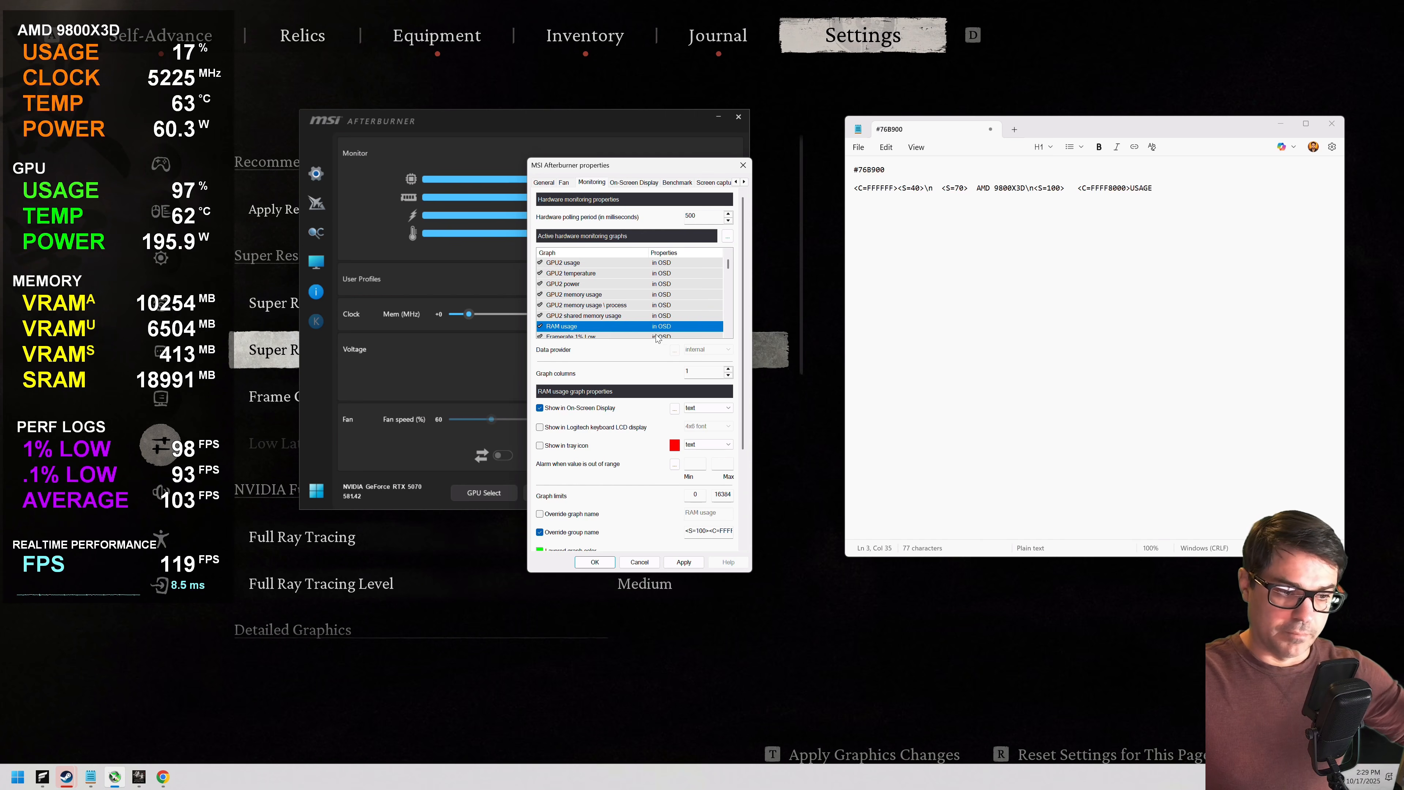
Step: Inspect the properties of the Framerate 1% Low, Framerate 0.1% Low, Framerate Avg and Frametime graphs
click(728, 334)
click(728, 334)
click(728, 334)
click(728, 334)
click(618, 294)
click(610, 305)
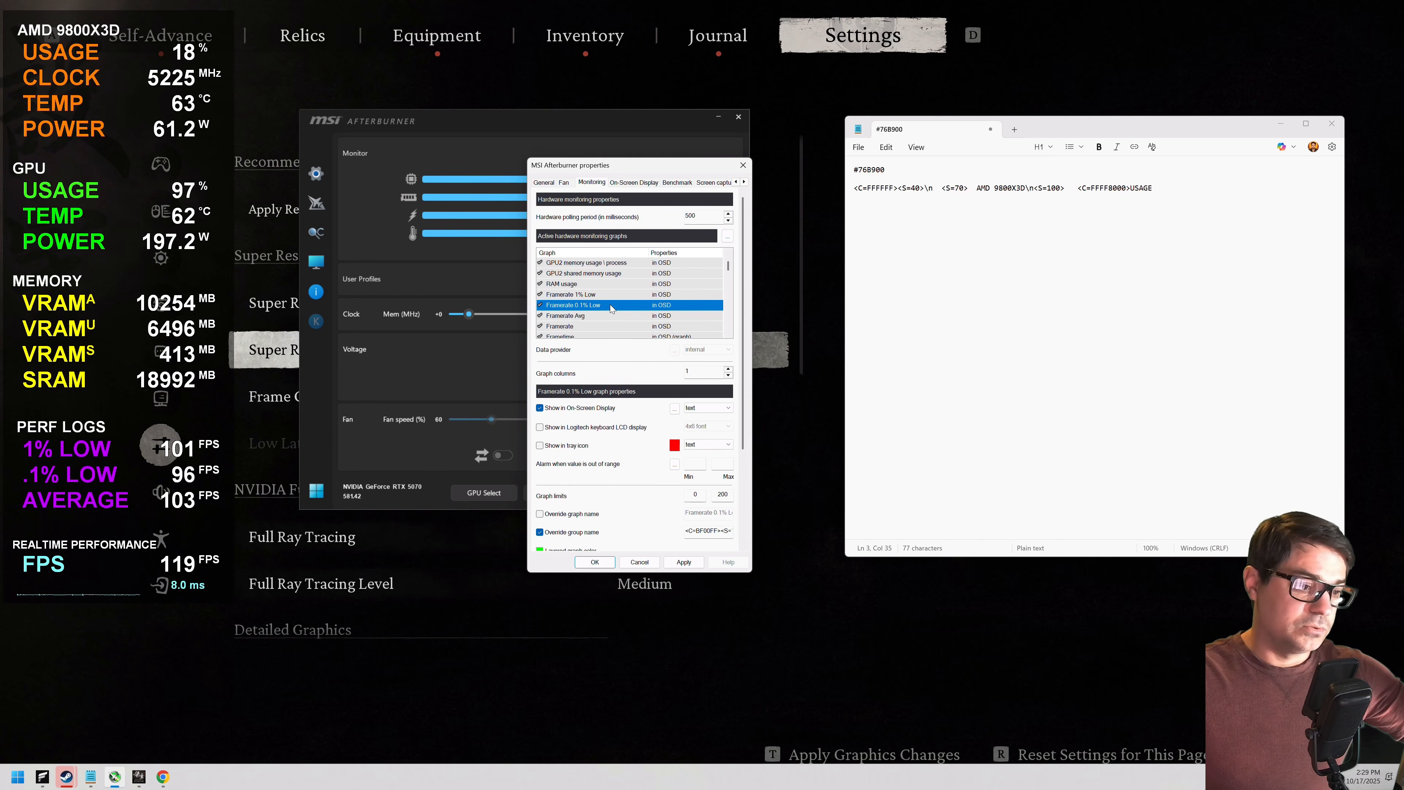
click(609, 314)
scroll(603, 323, down, 1)
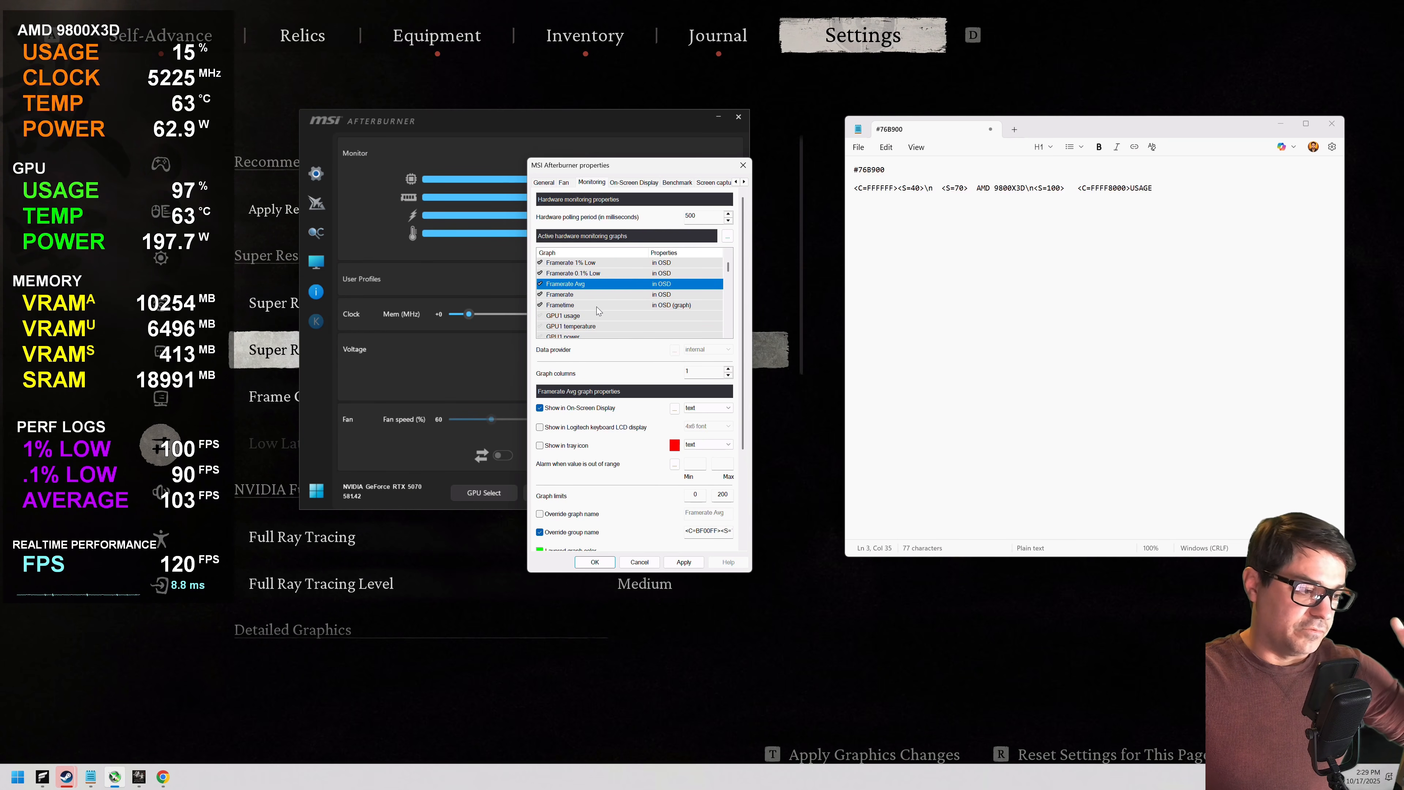
click(597, 305)
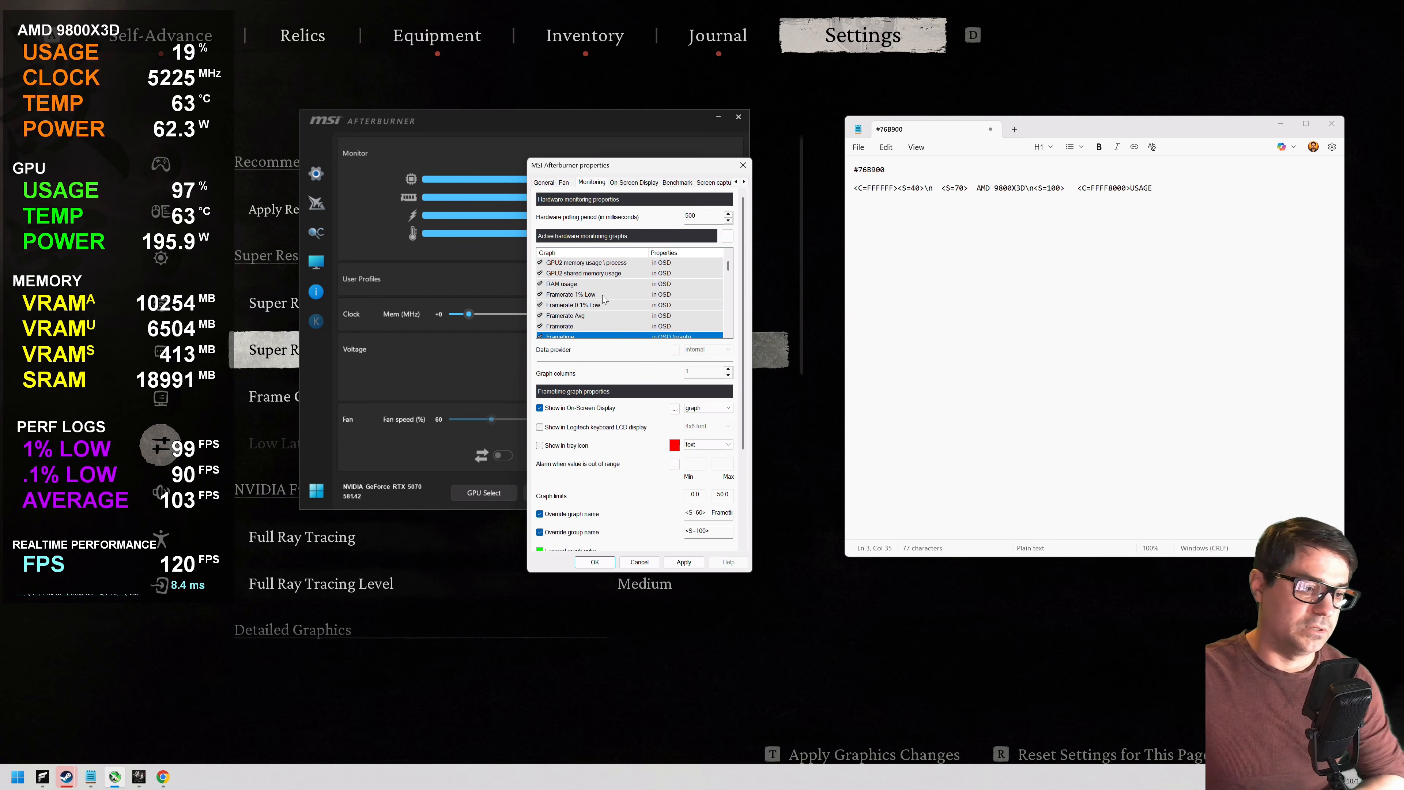
click(602, 296)
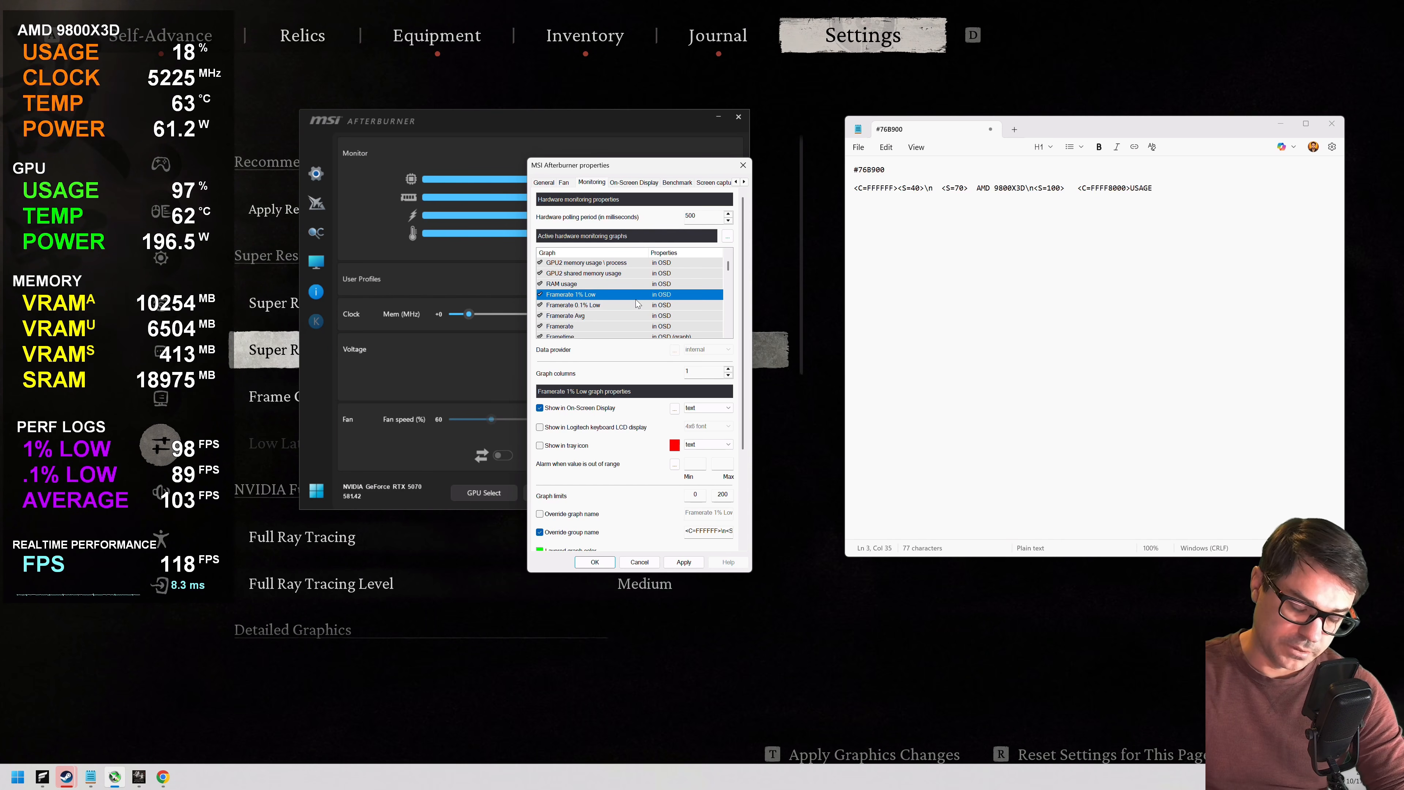
Step: Review the CPU temperature graph's properties and the overridden group name of the CPU usage graph
click(730, 254)
click(730, 253)
click(730, 254)
click(730, 253)
click(730, 253)
click(730, 253)
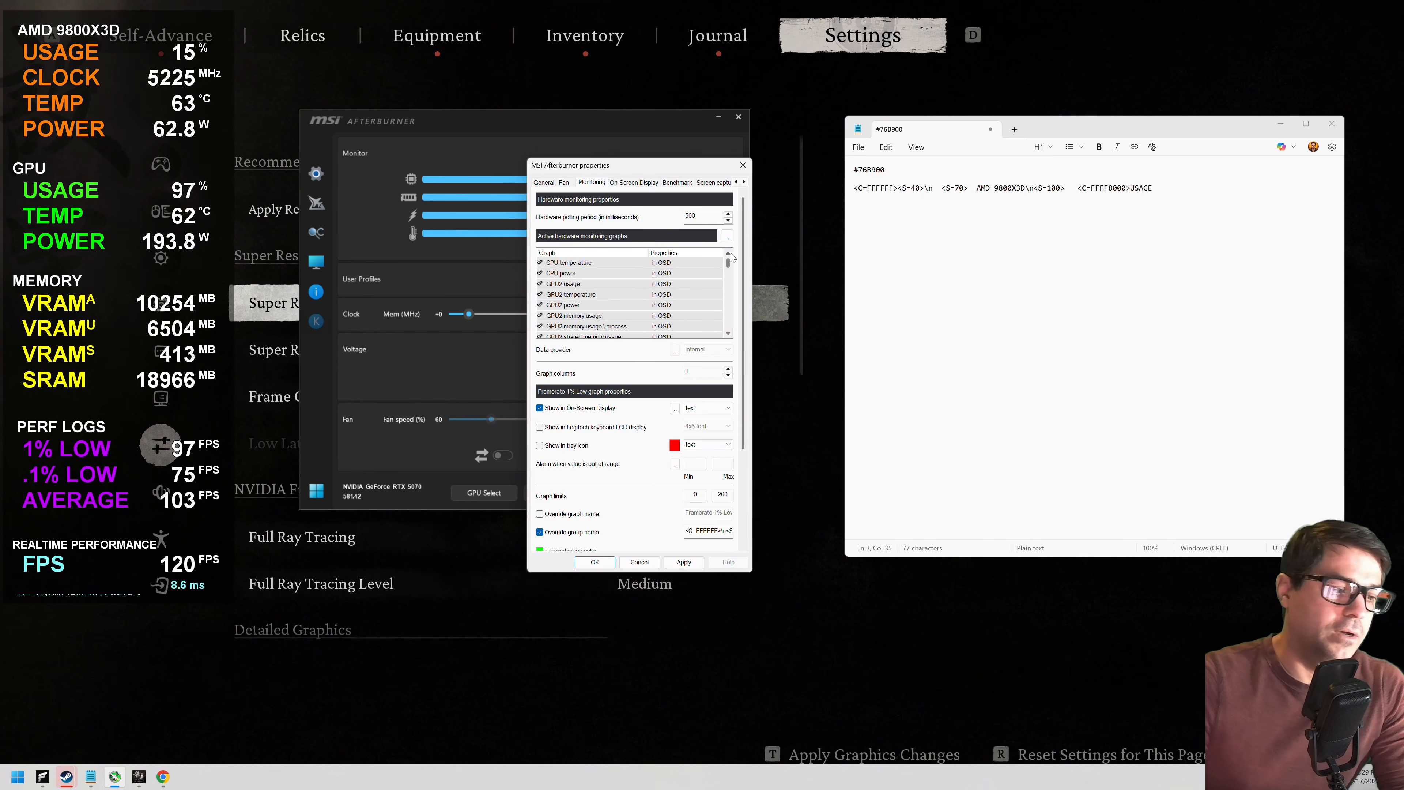
click(658, 263)
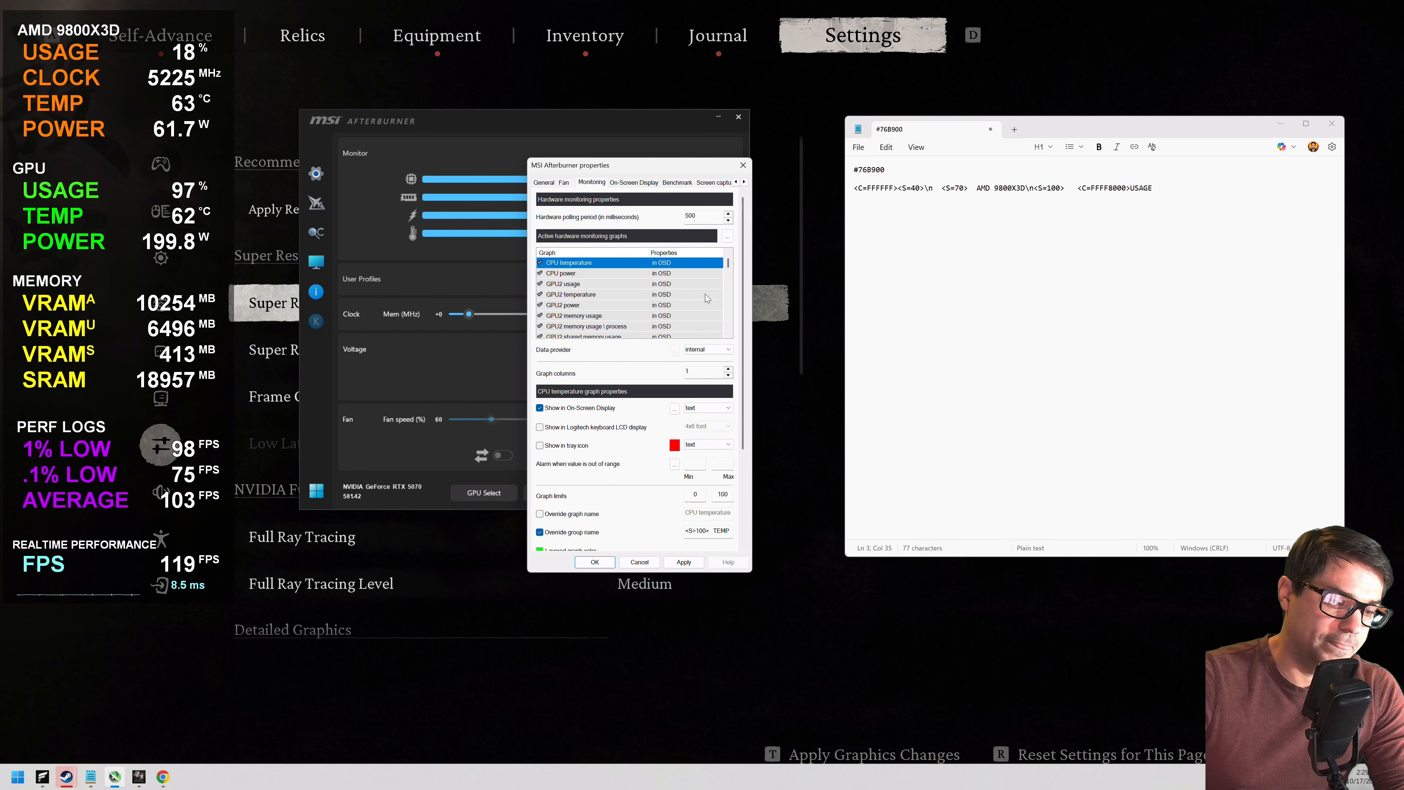
scroll(575, 260, up, 1)
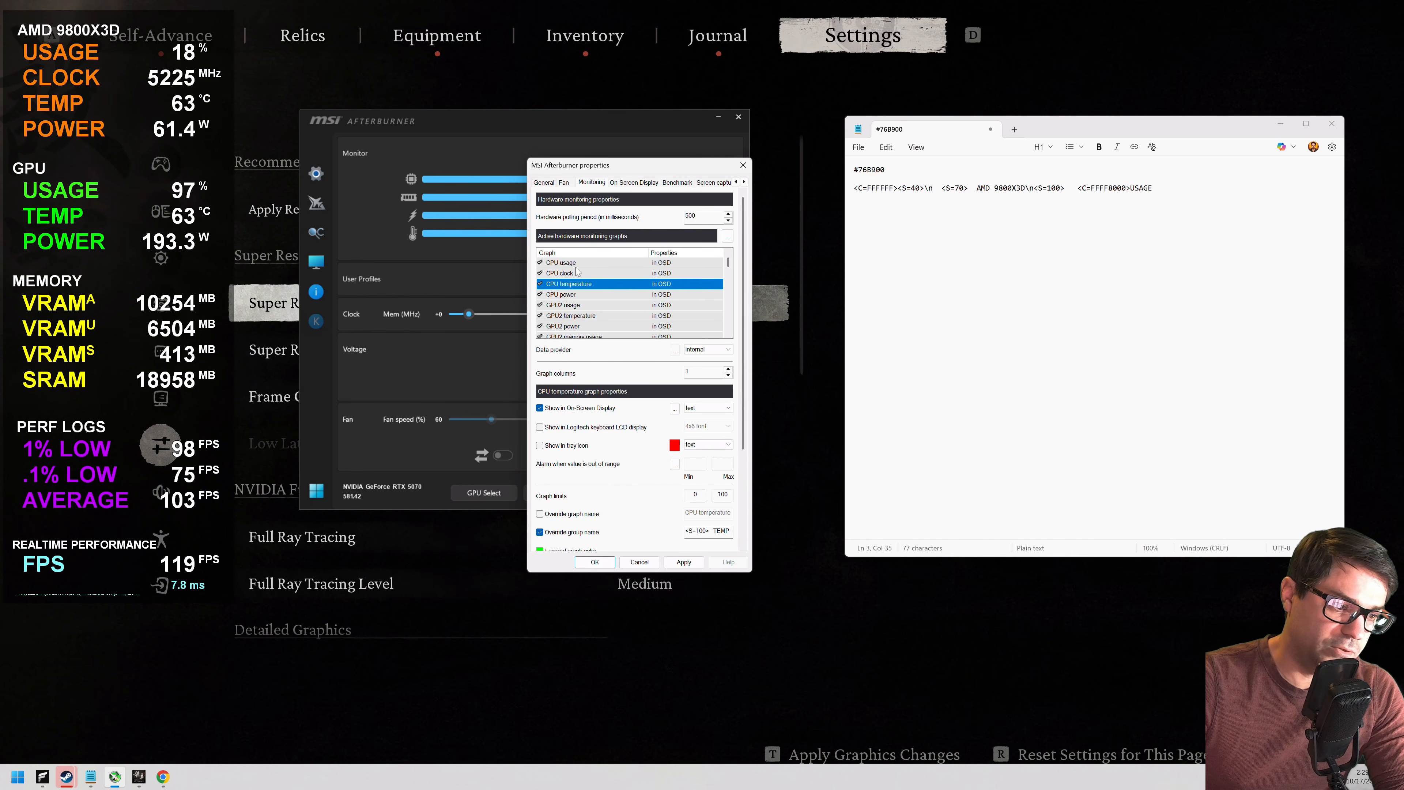
click(577, 265)
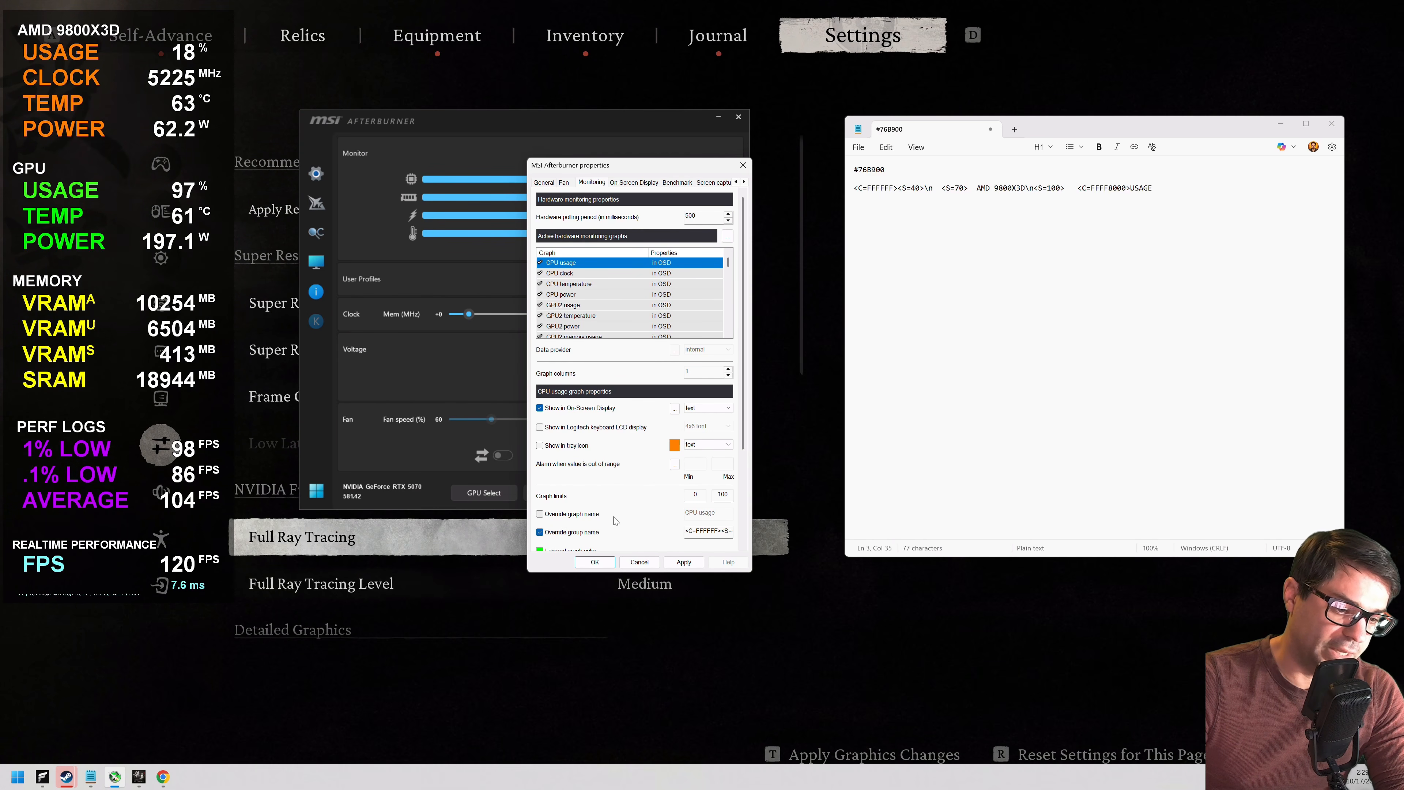
scroll(740, 438, down, 2)
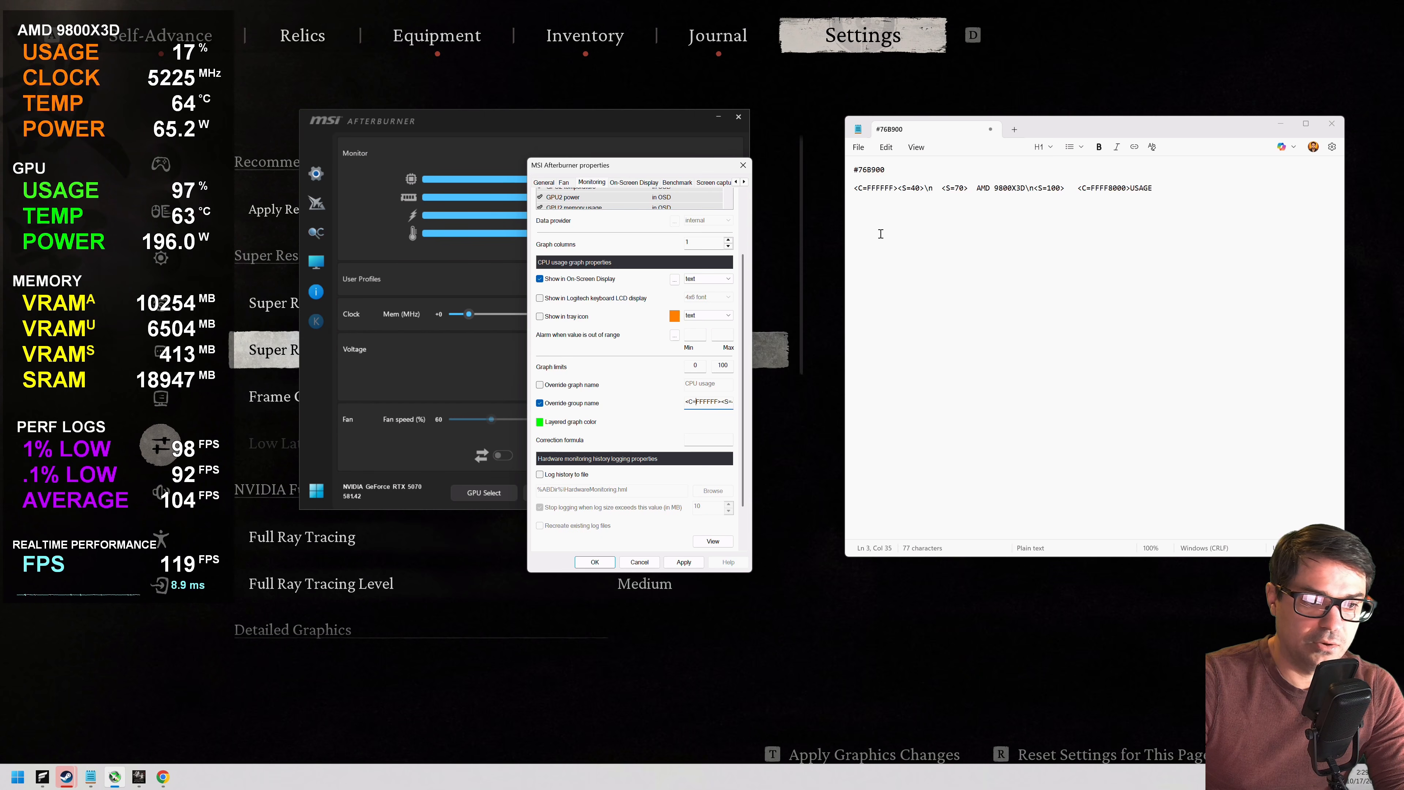
Step: Examine the CPU usage group-name string in the notes, highlighting its <C=FFFFFF> colour tag, <S=40> size tag and \n line break
drag(854, 188, 1083, 190)
key(shift+End)
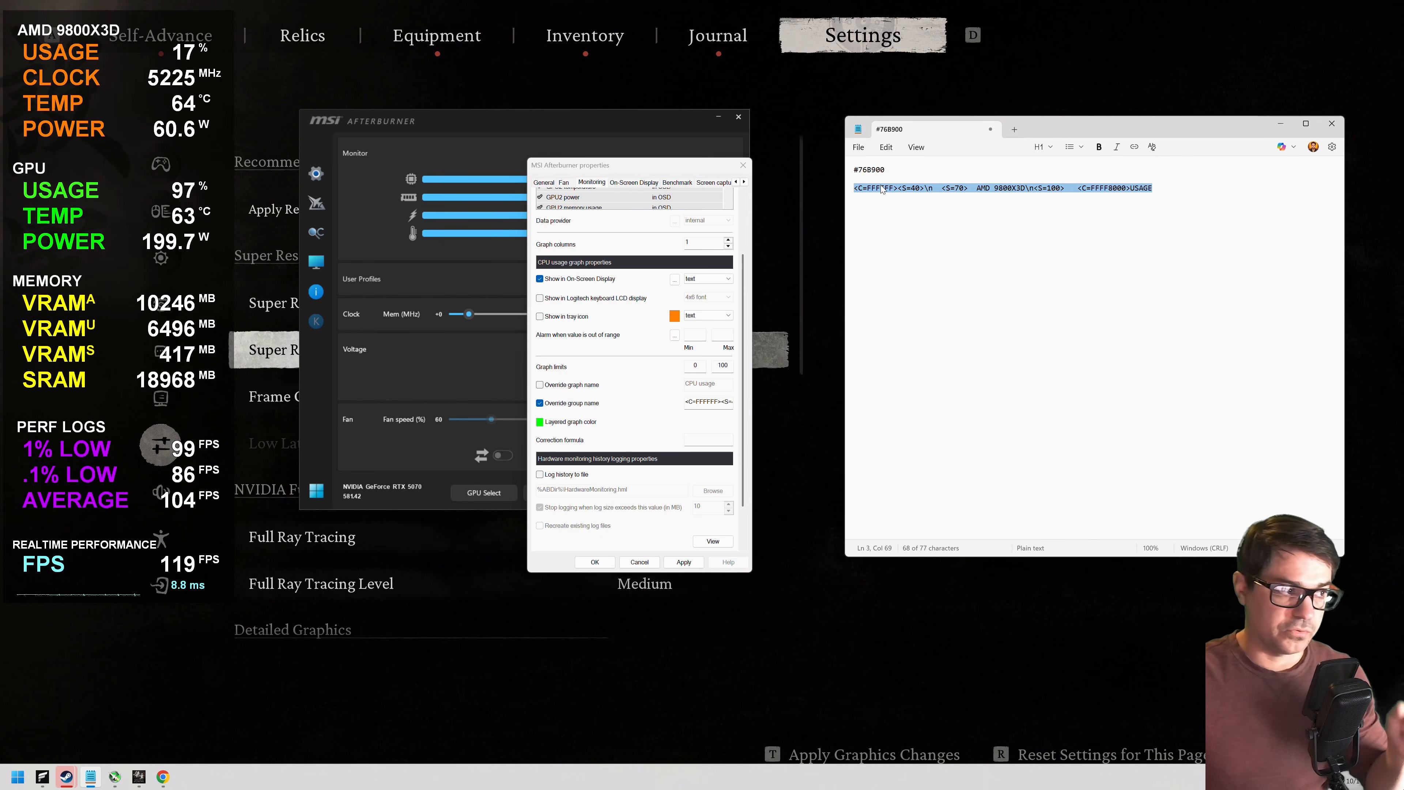
click(899, 191)
drag(900, 192, 852, 191)
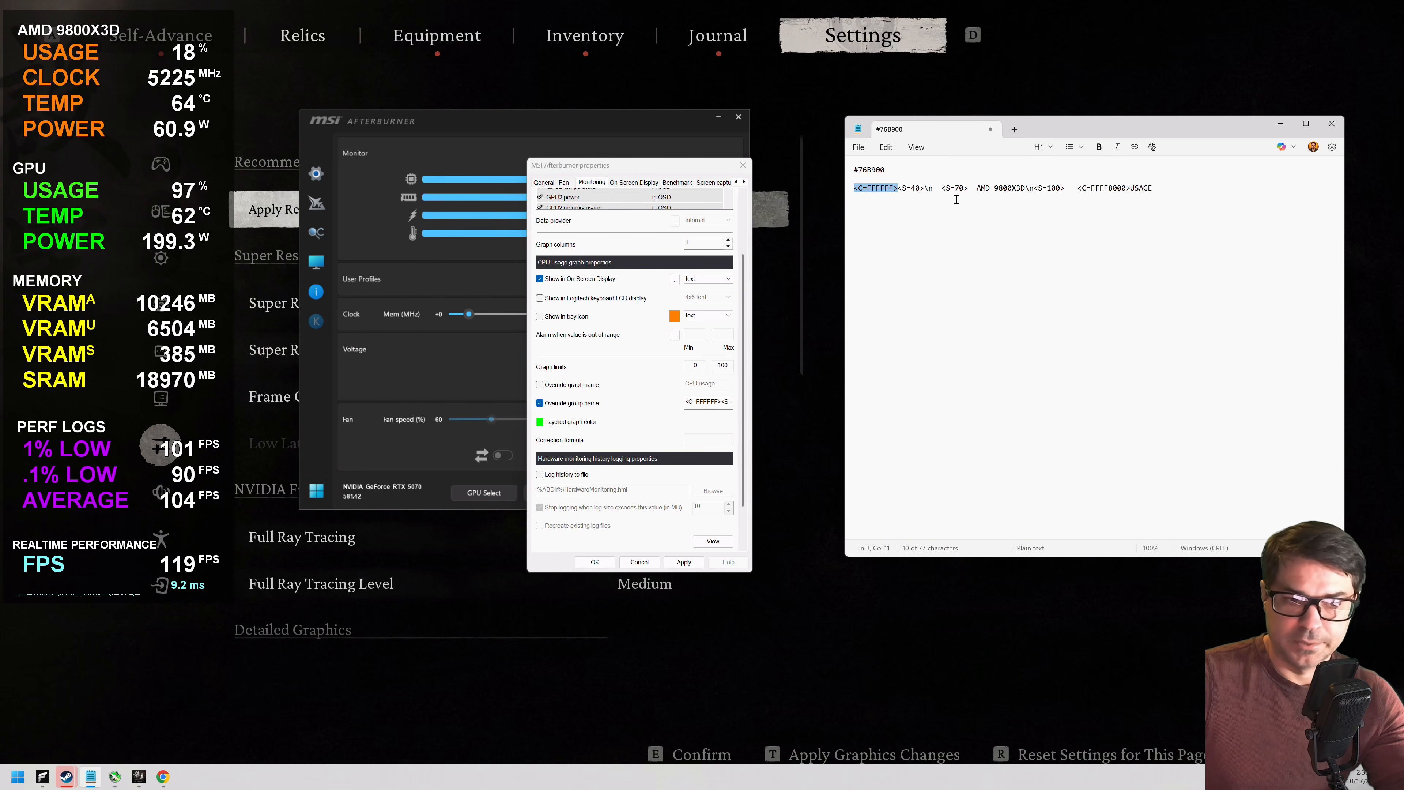
click(900, 187)
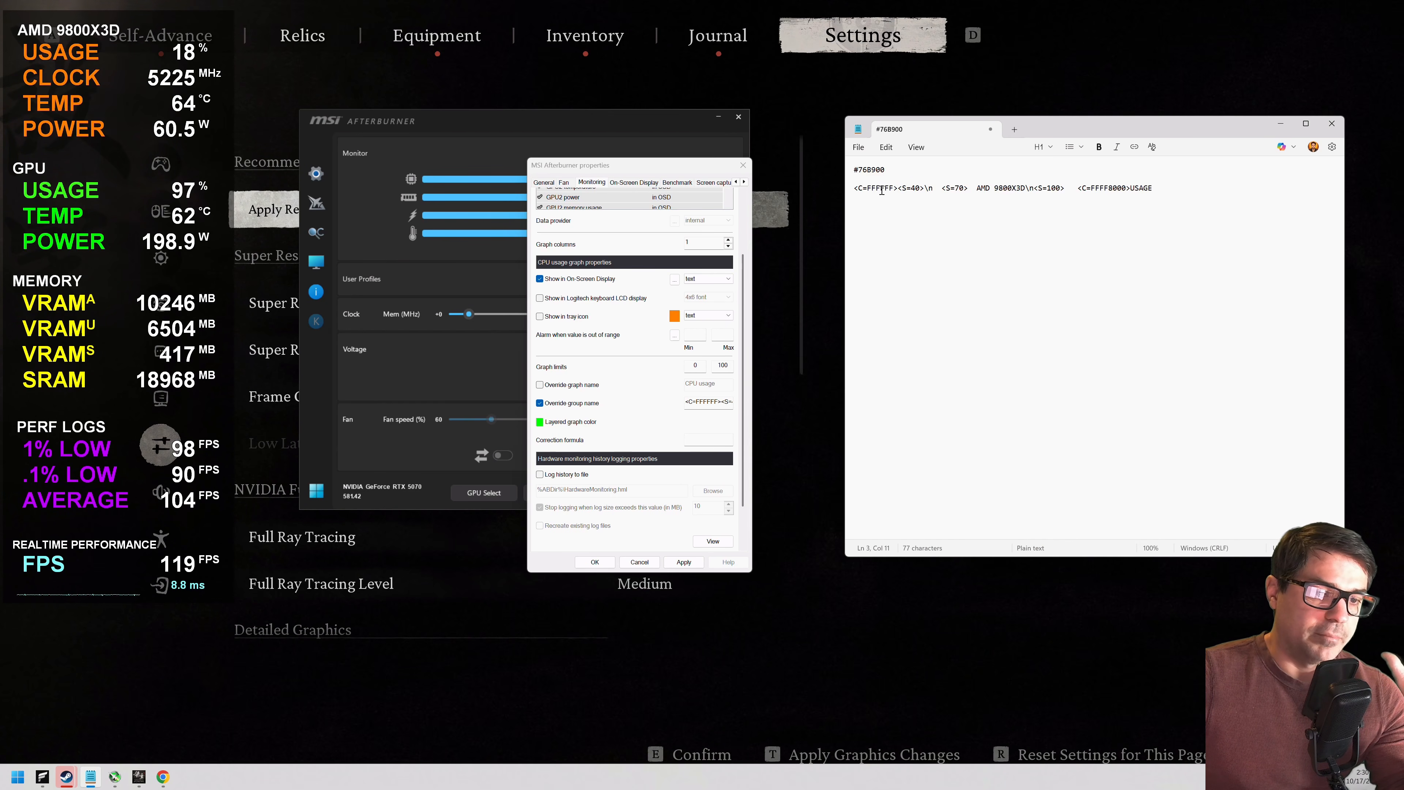
drag(898, 188, 924, 187)
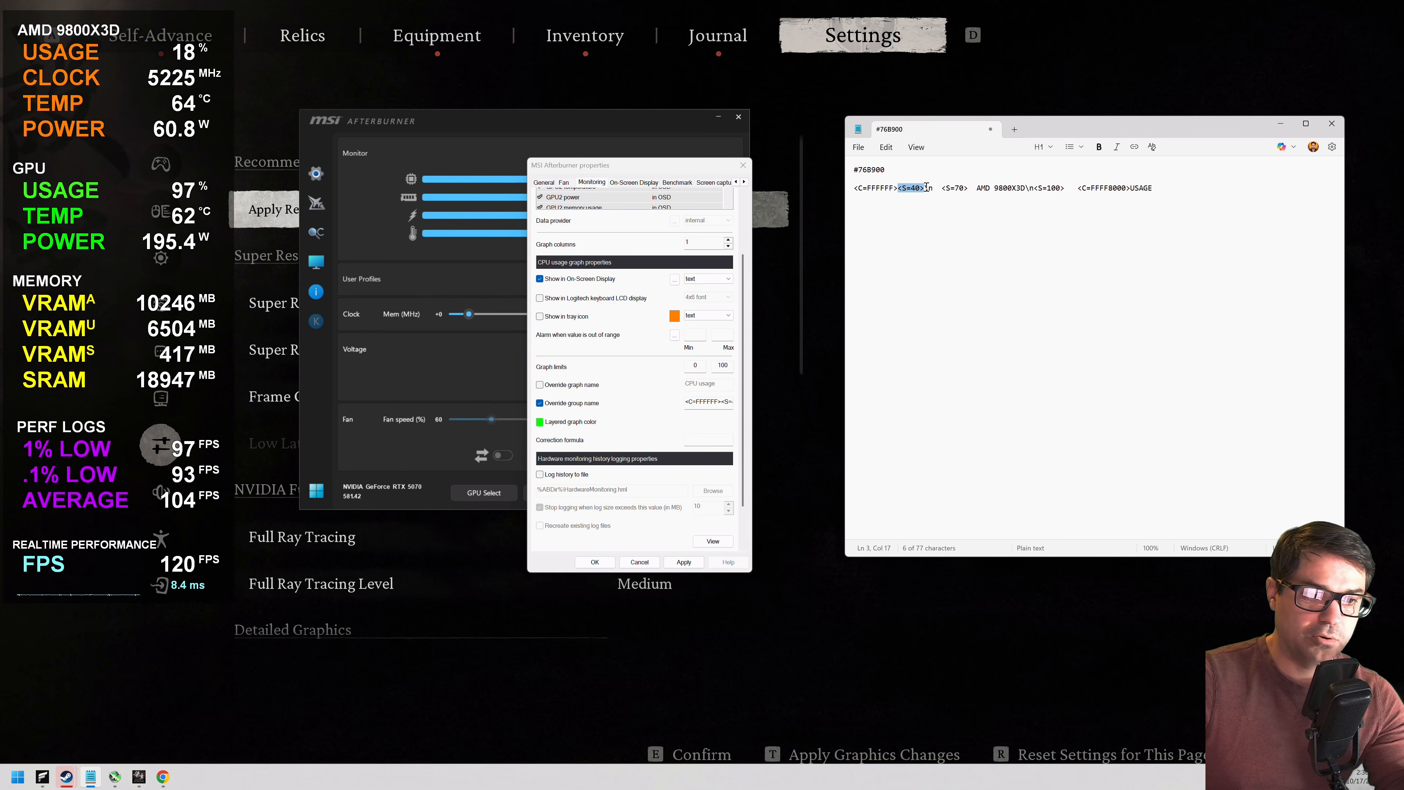
drag(925, 187, 932, 189)
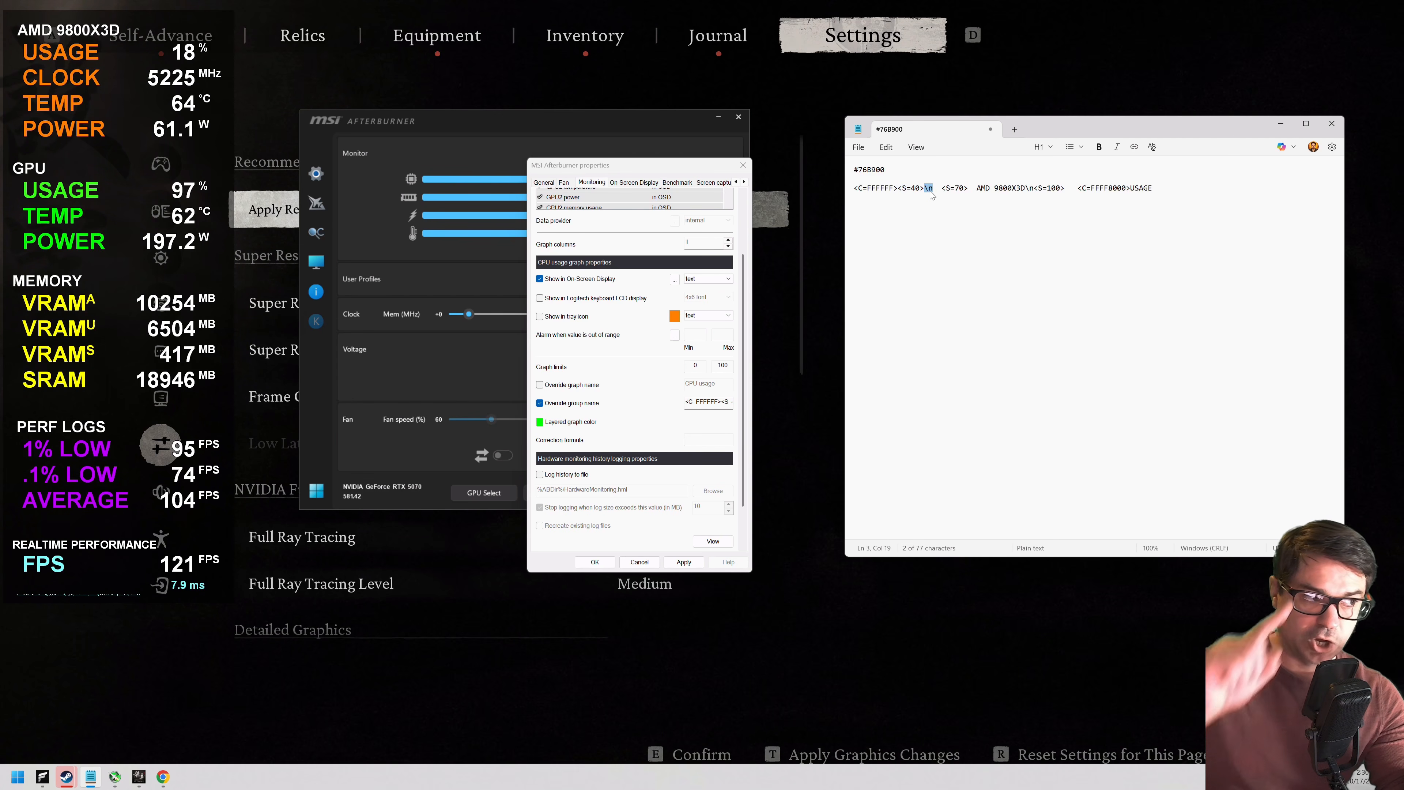
click(941, 189)
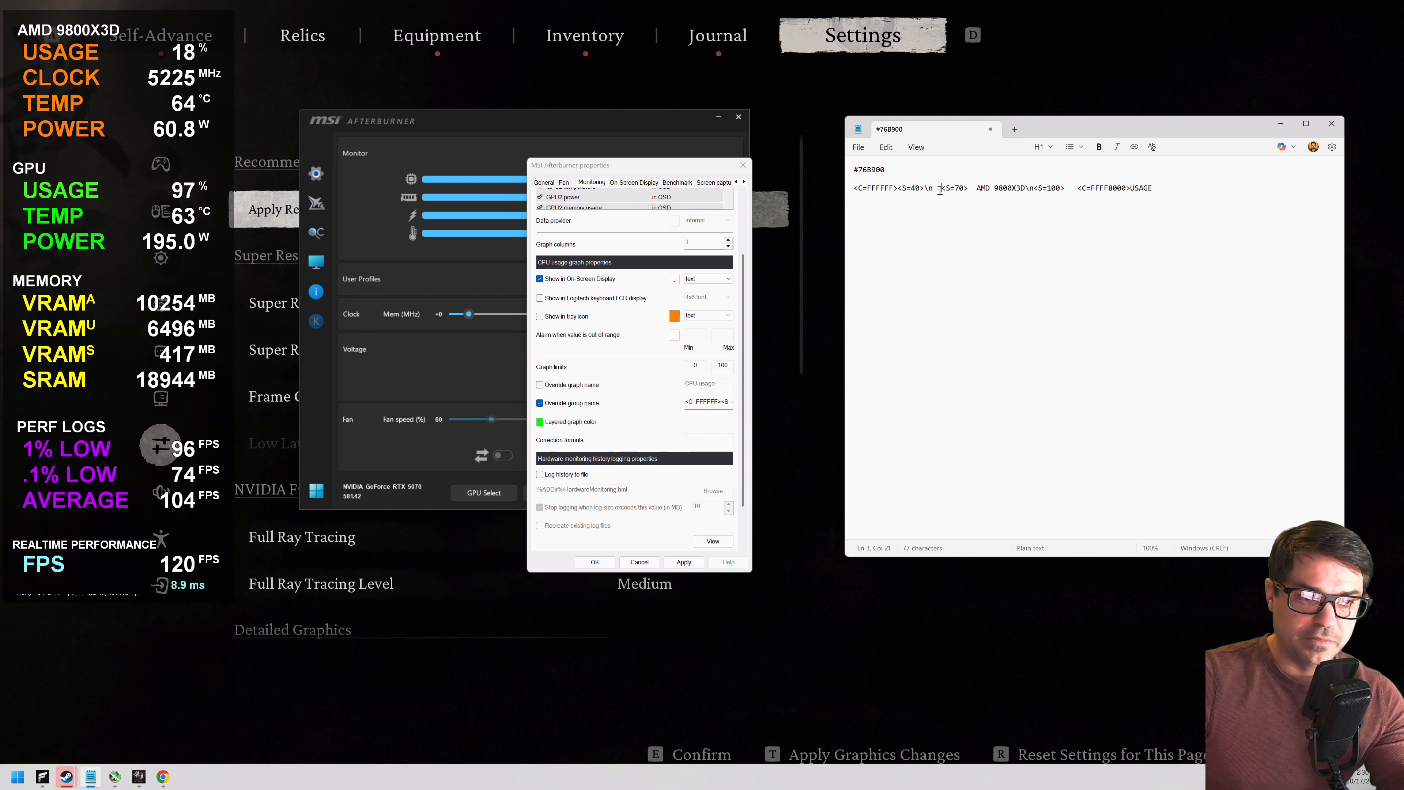
Step: Examine the string's opening portion through the \n line break, the spaces after it and the <S=70> size tag
drag(933, 189, 853, 189)
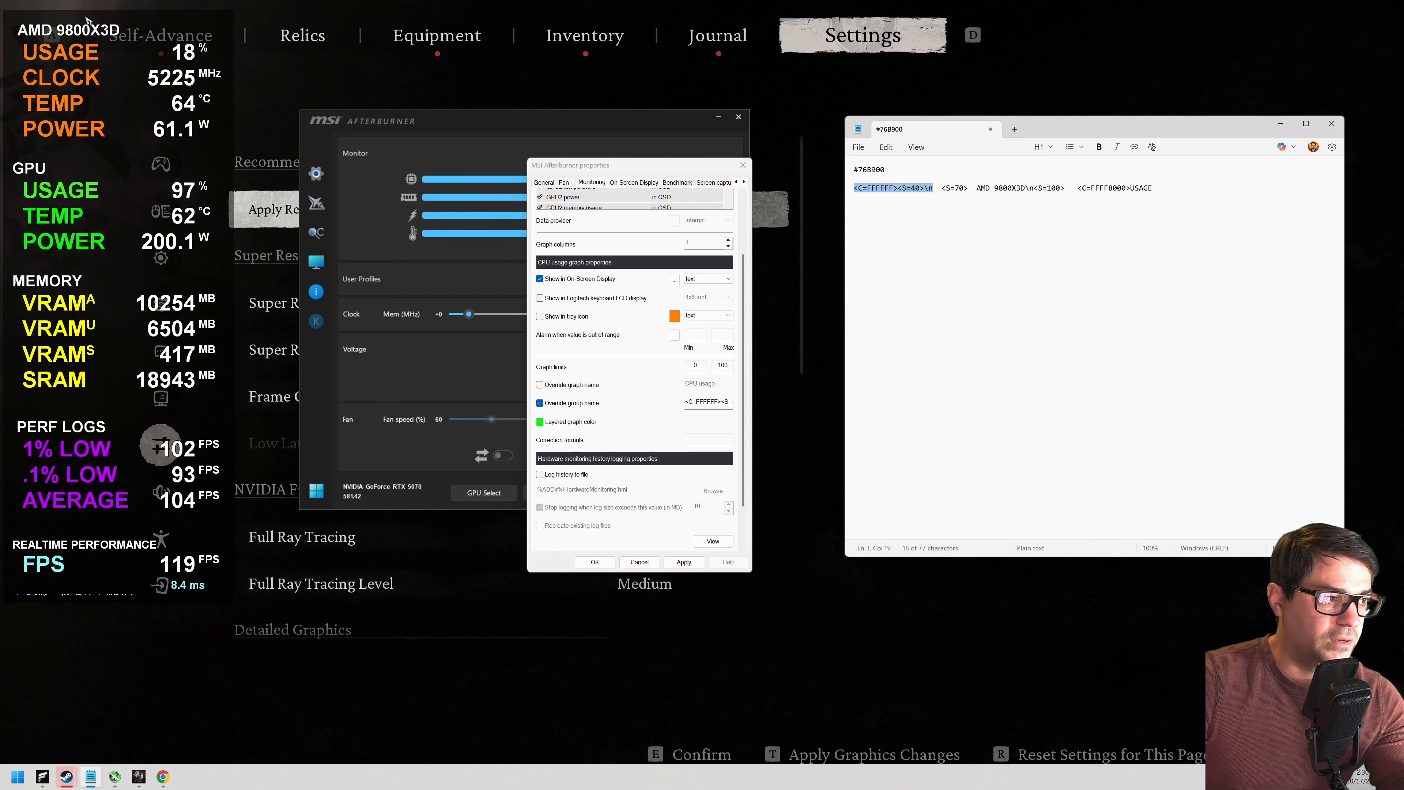
click(933, 191)
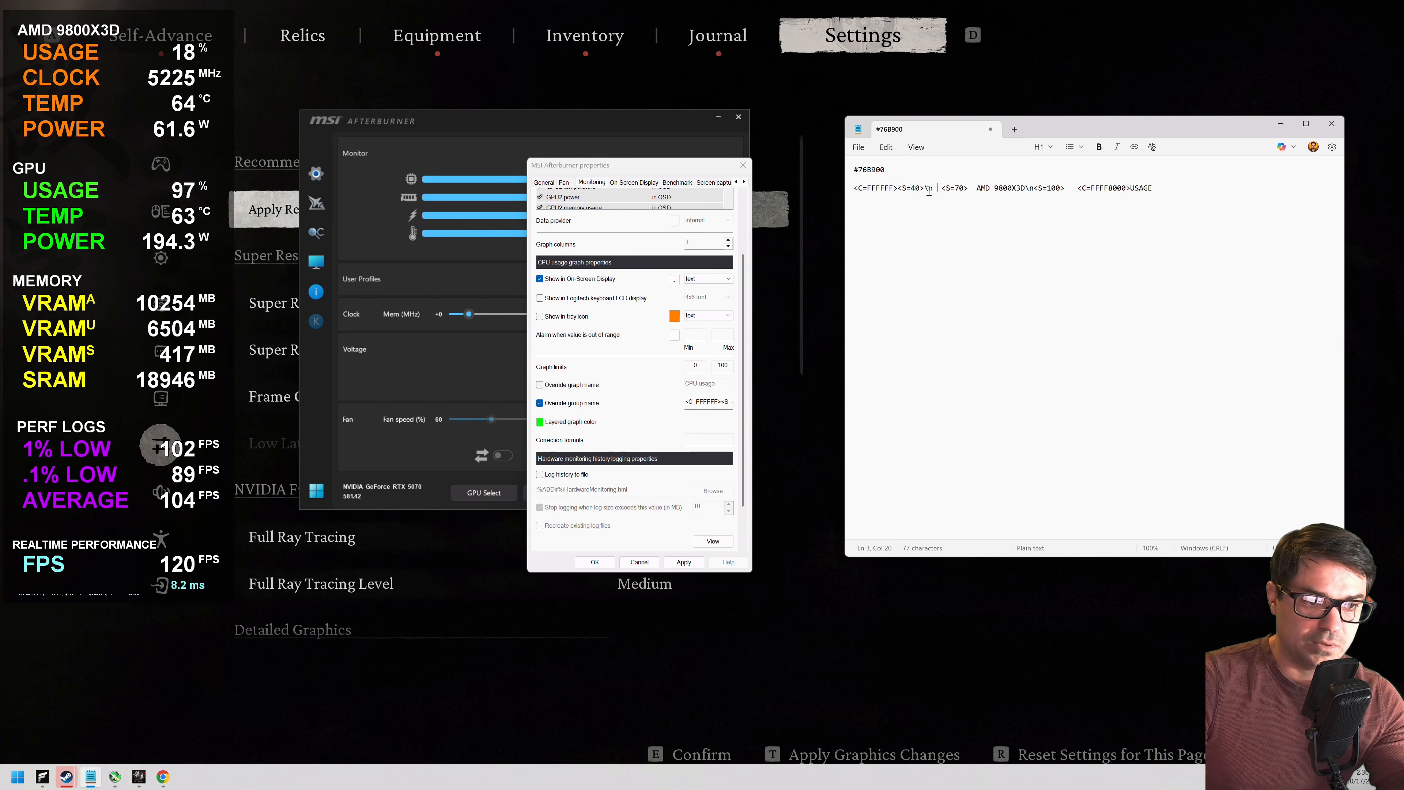
drag(924, 191, 933, 191)
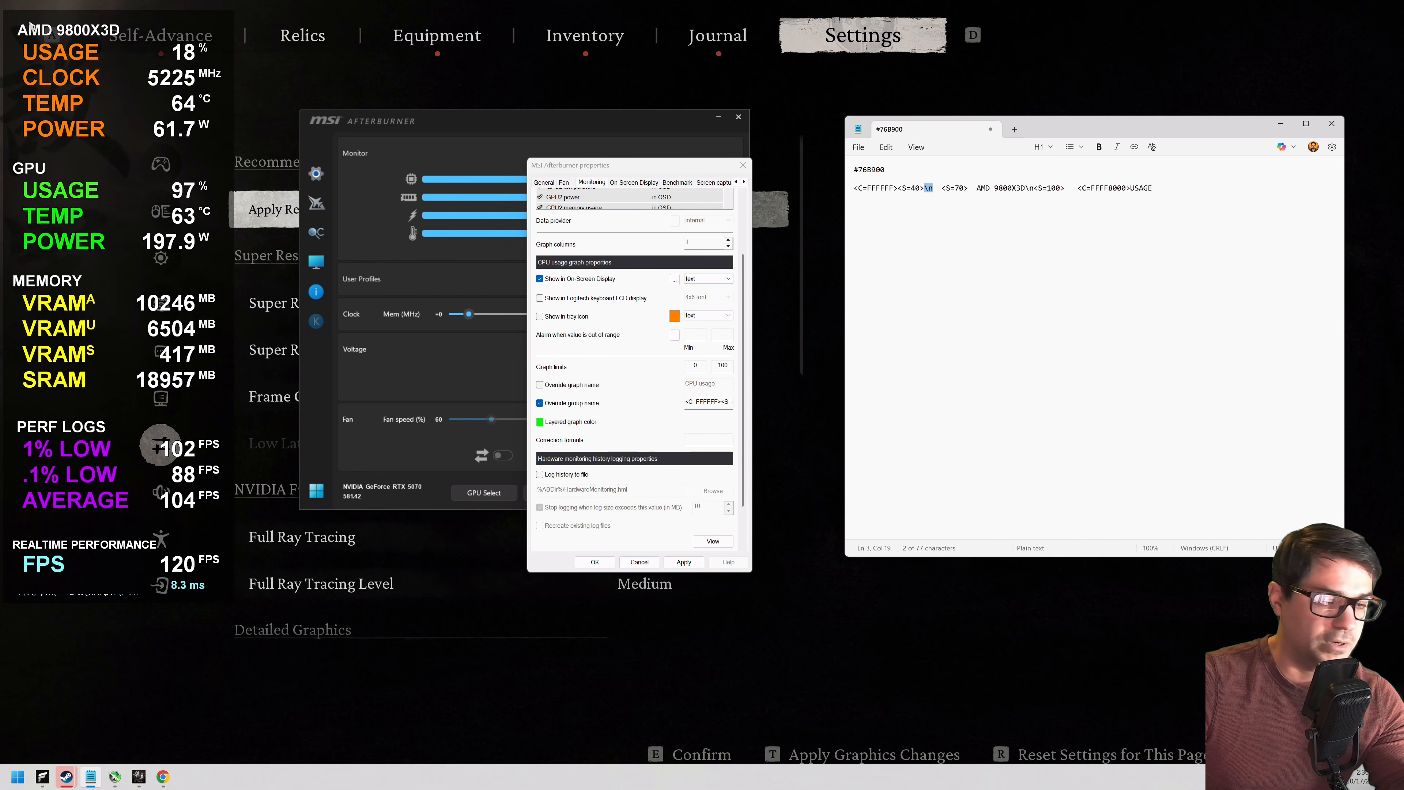
click(995, 196)
click(941, 188)
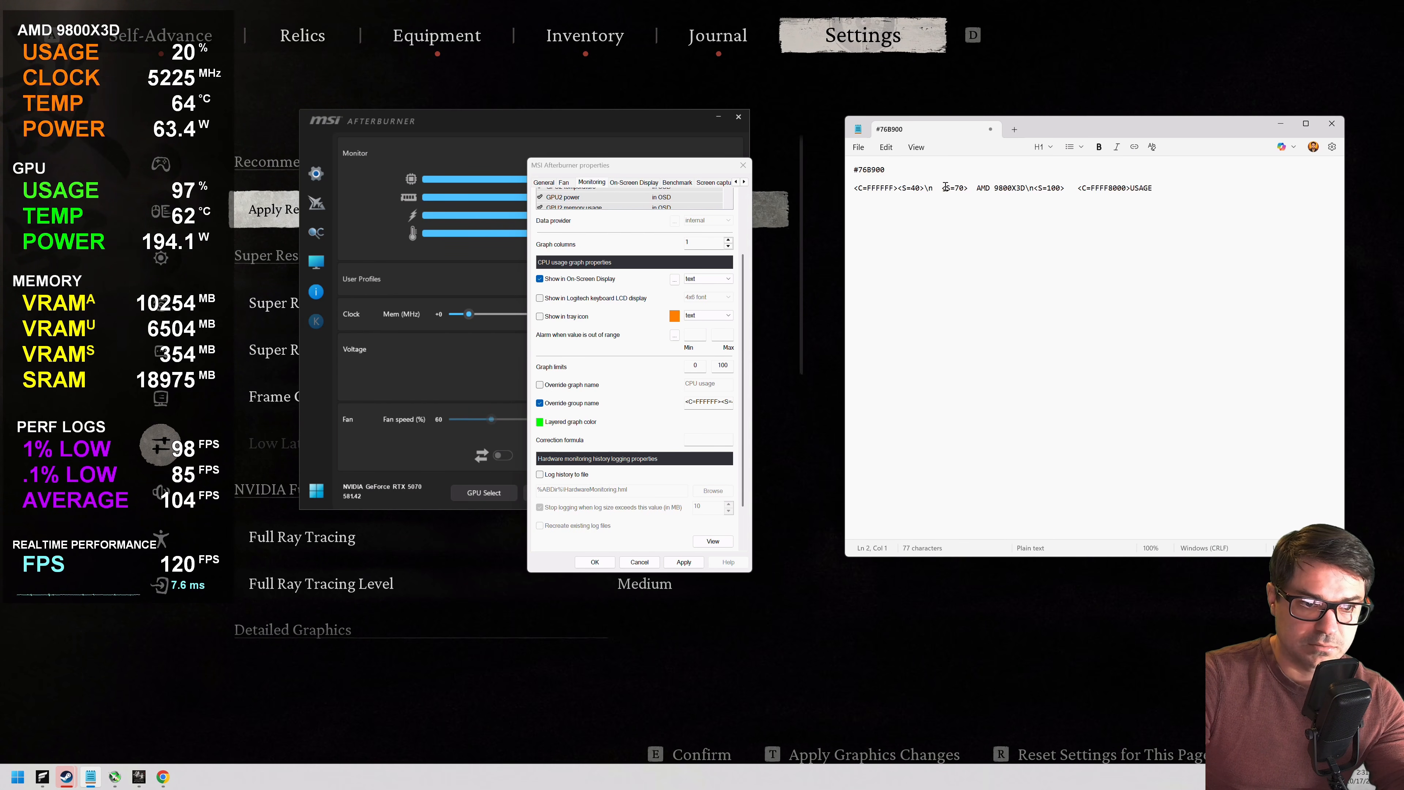
drag(943, 188, 853, 188)
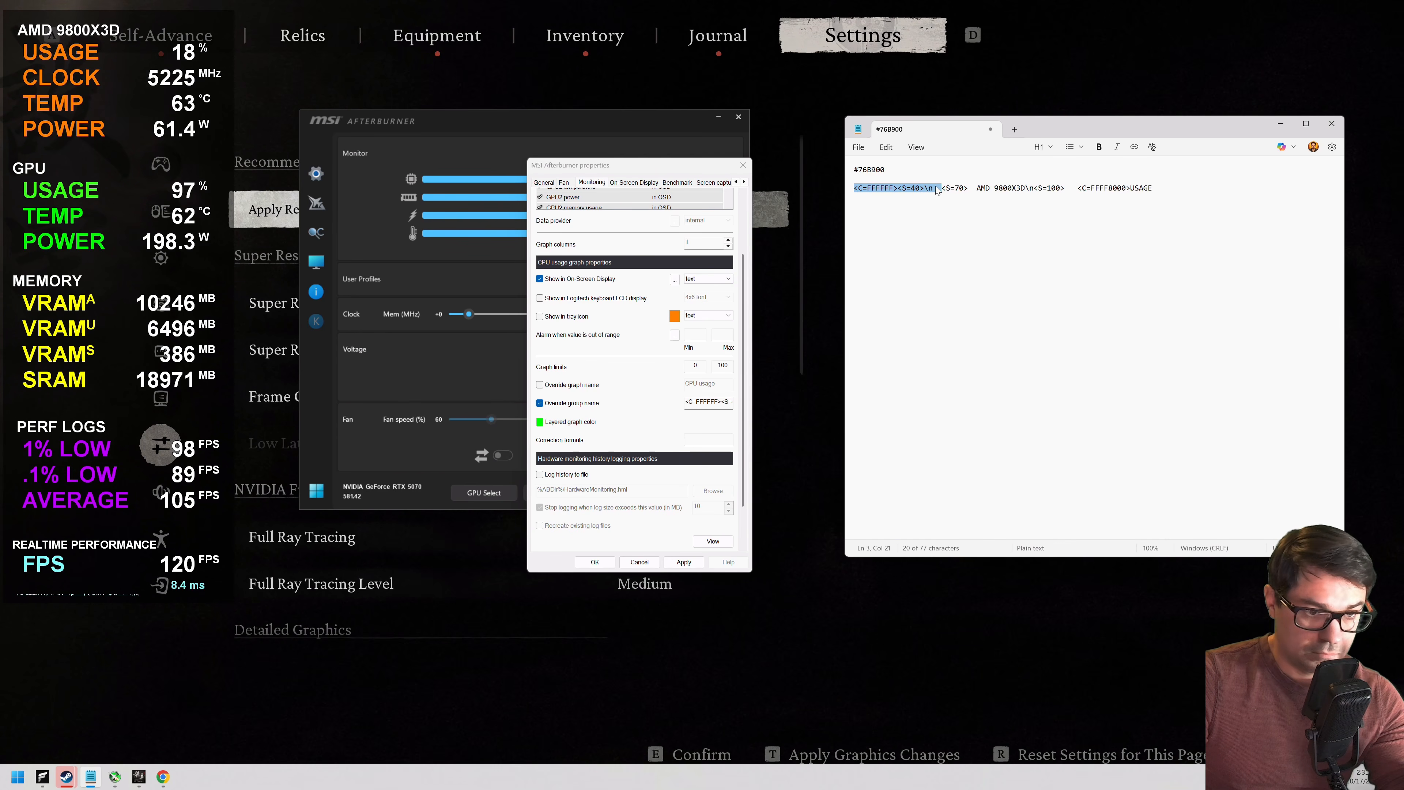
drag(942, 188, 966, 188)
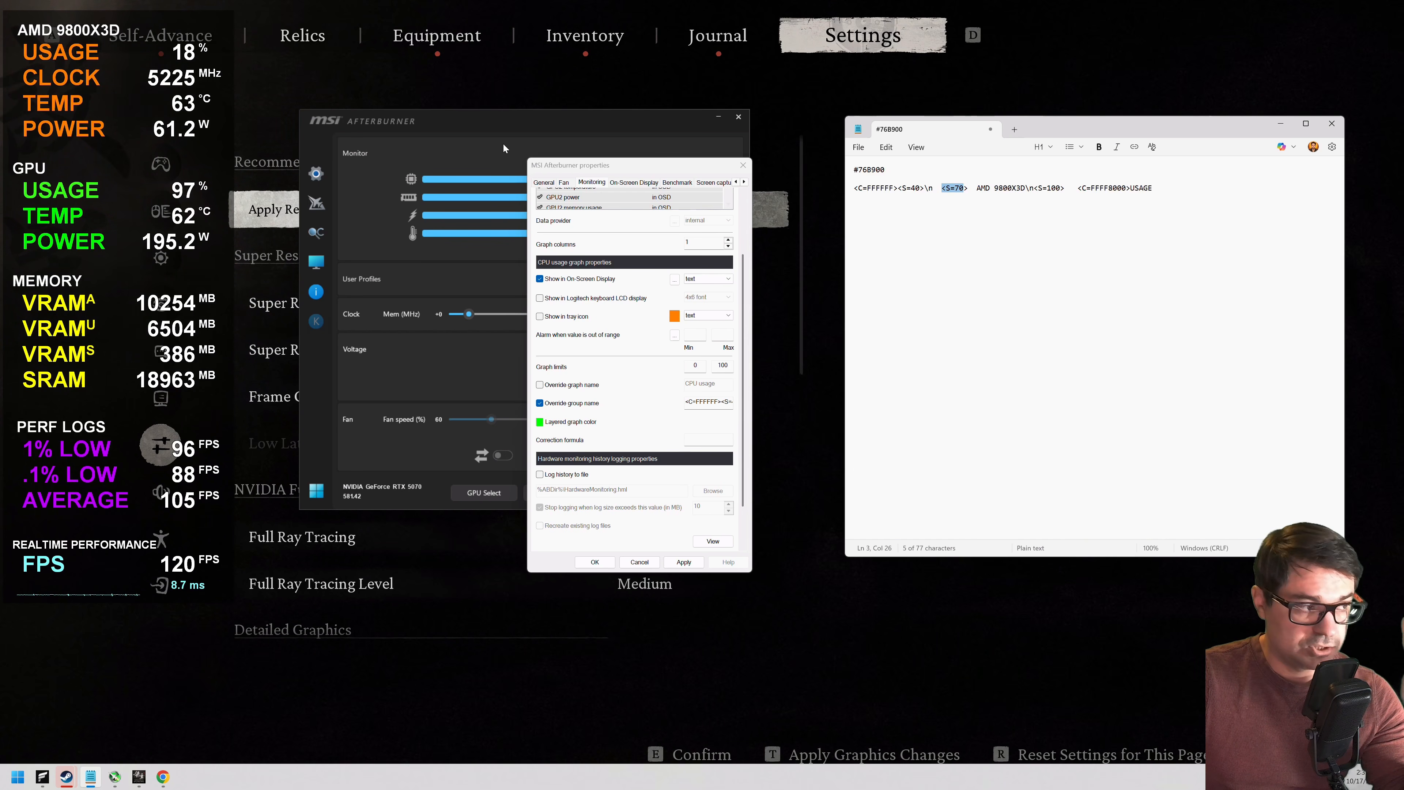
click(26, 37)
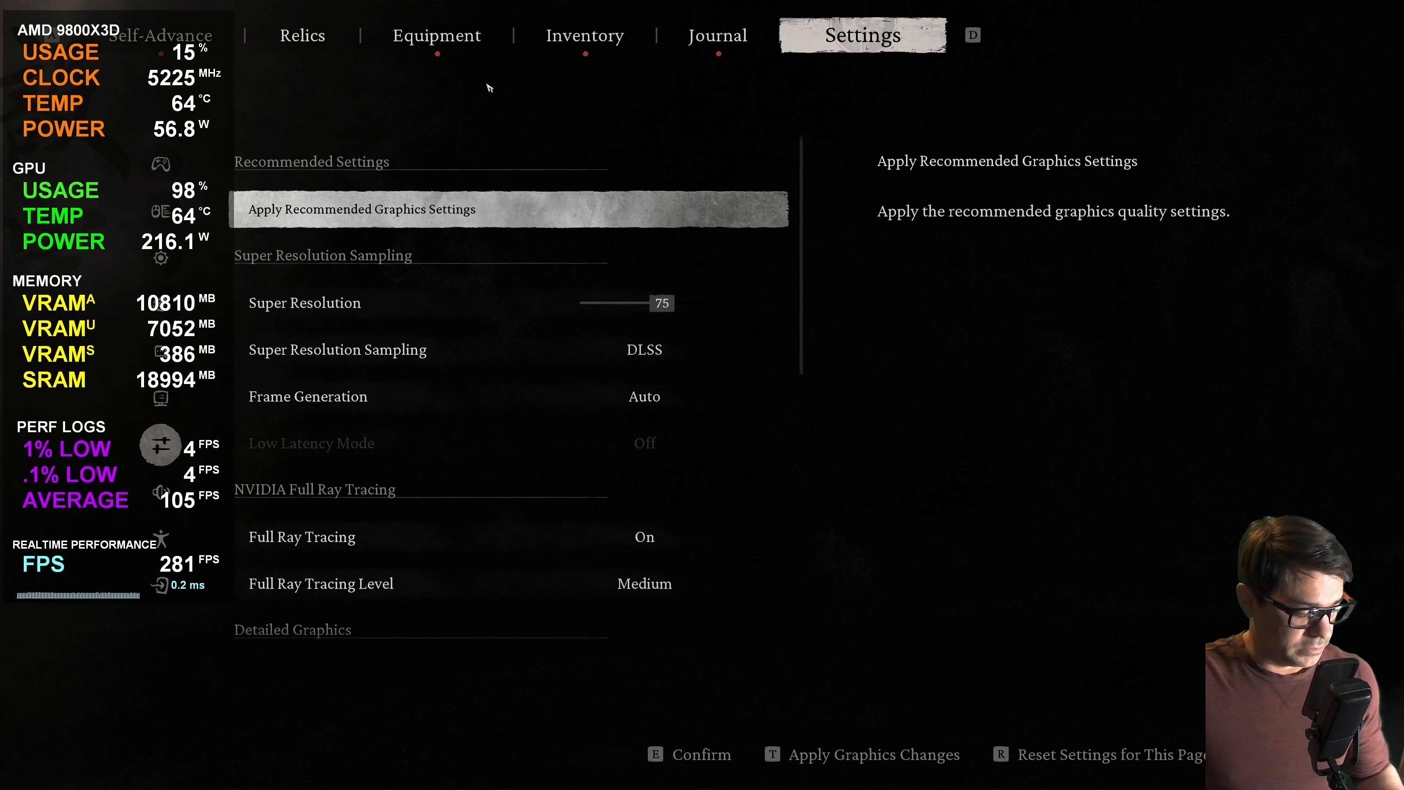
key(alt+Tab)
key(alt+Tab)
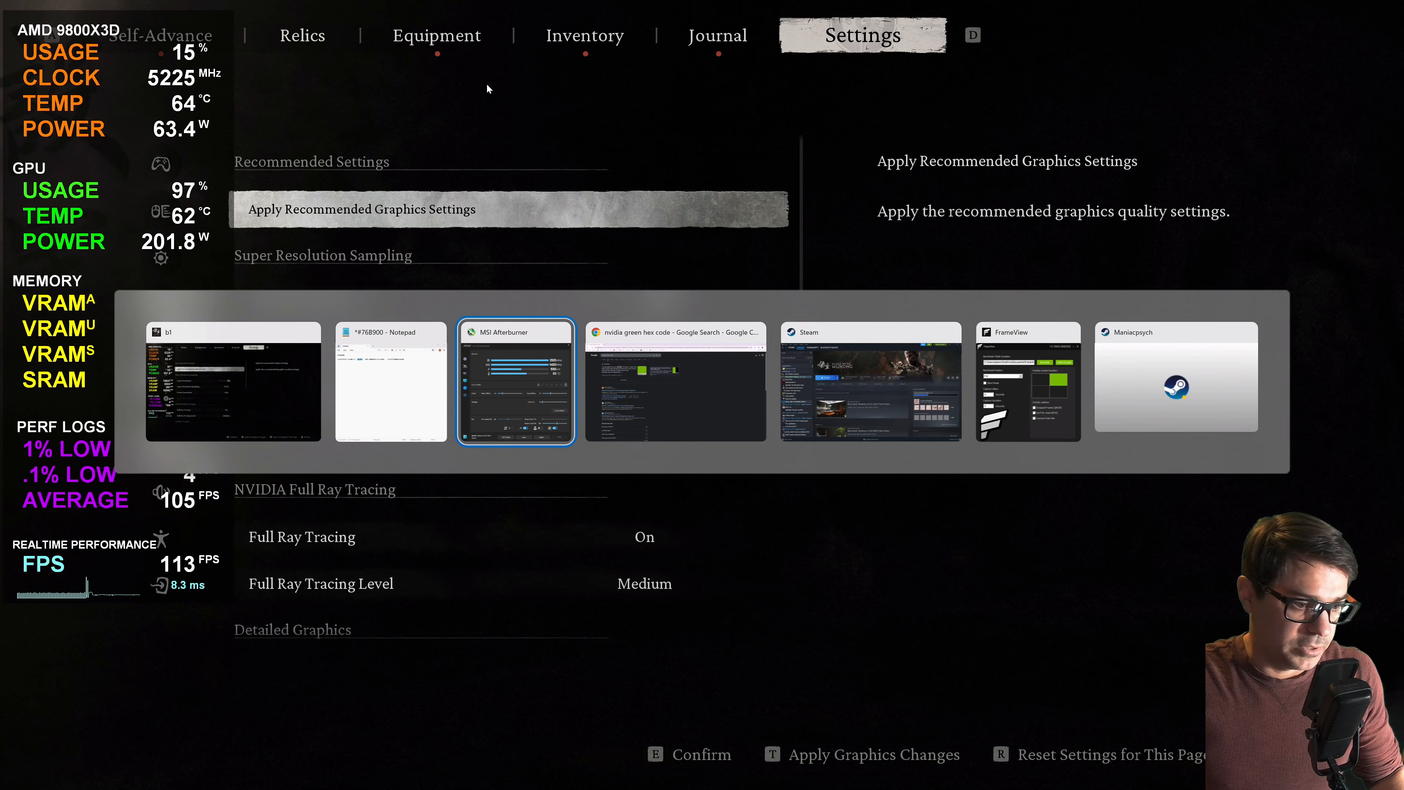
key(alt+Tab)
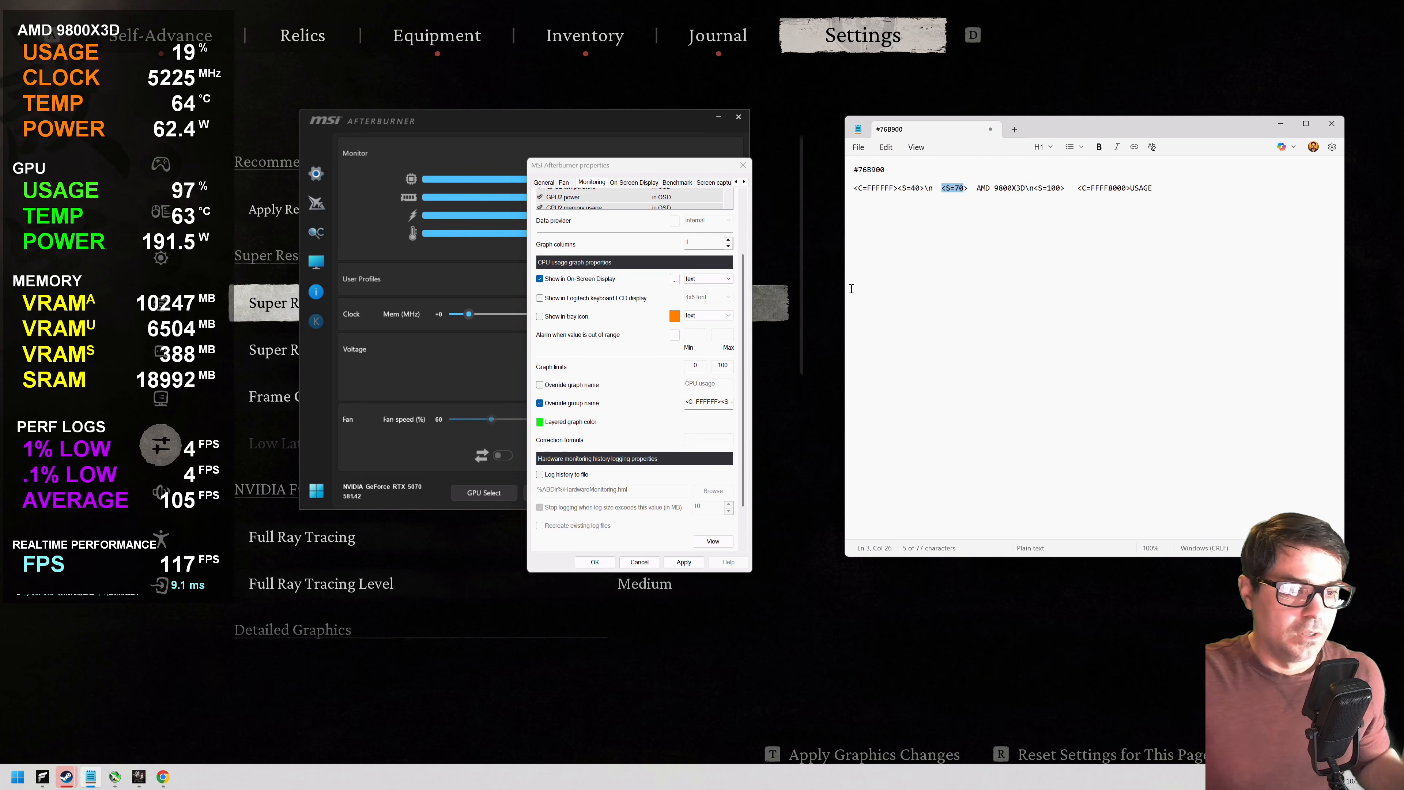
Step: Examine the spaces before the AMD 9800X3D label, the label itself, the \n after it and the <S=100> size tag
click(969, 189)
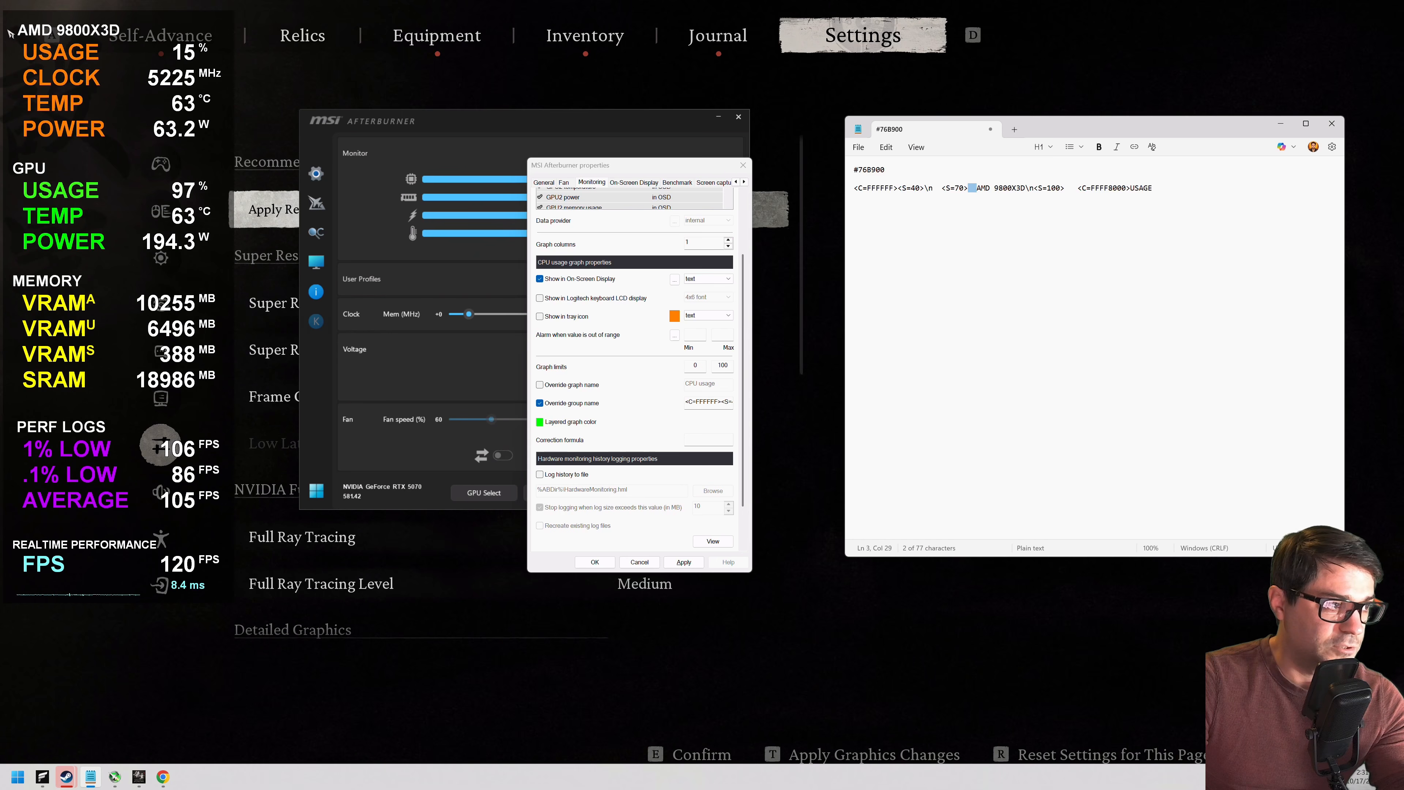
click(977, 188)
drag(977, 189, 1019, 189)
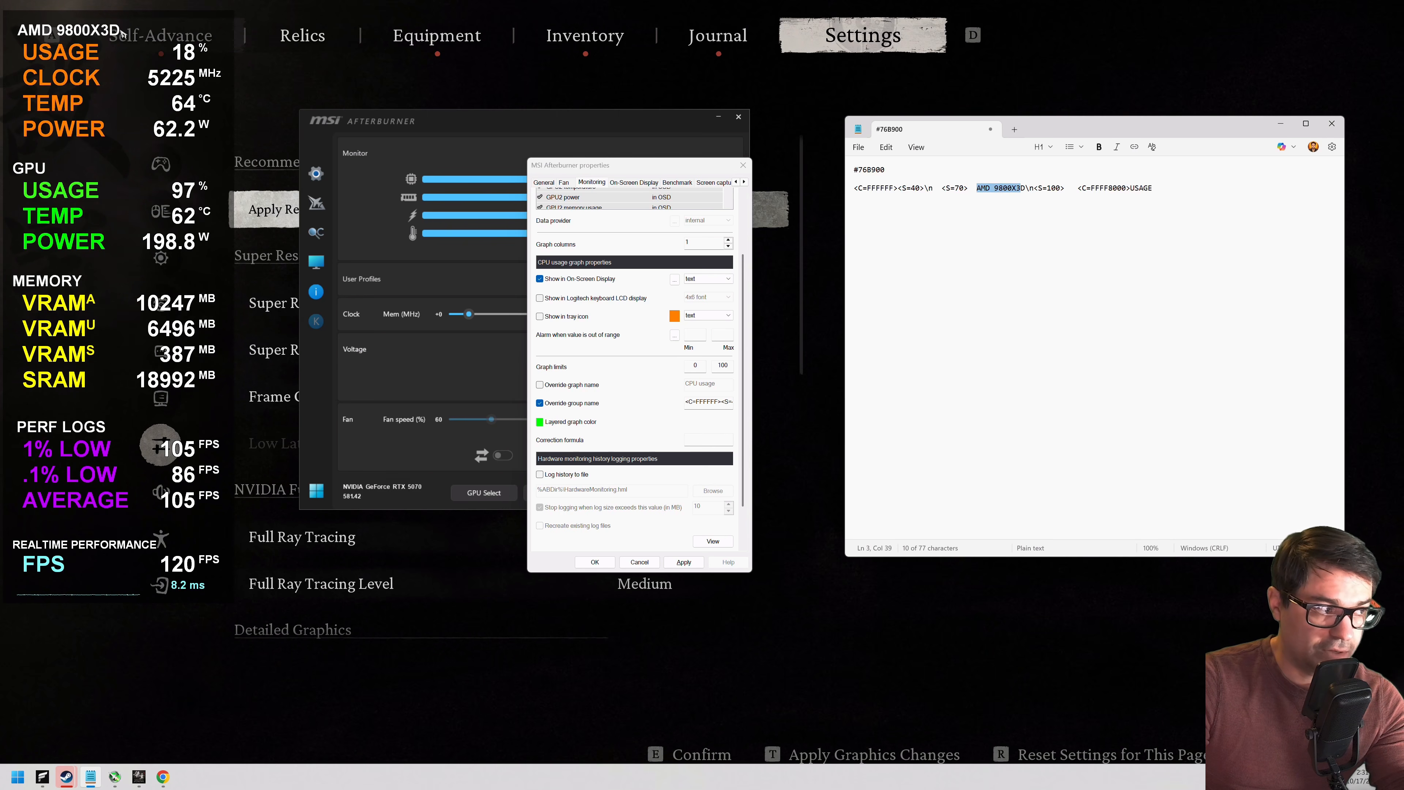
click(1028, 187)
drag(1026, 188, 1034, 188)
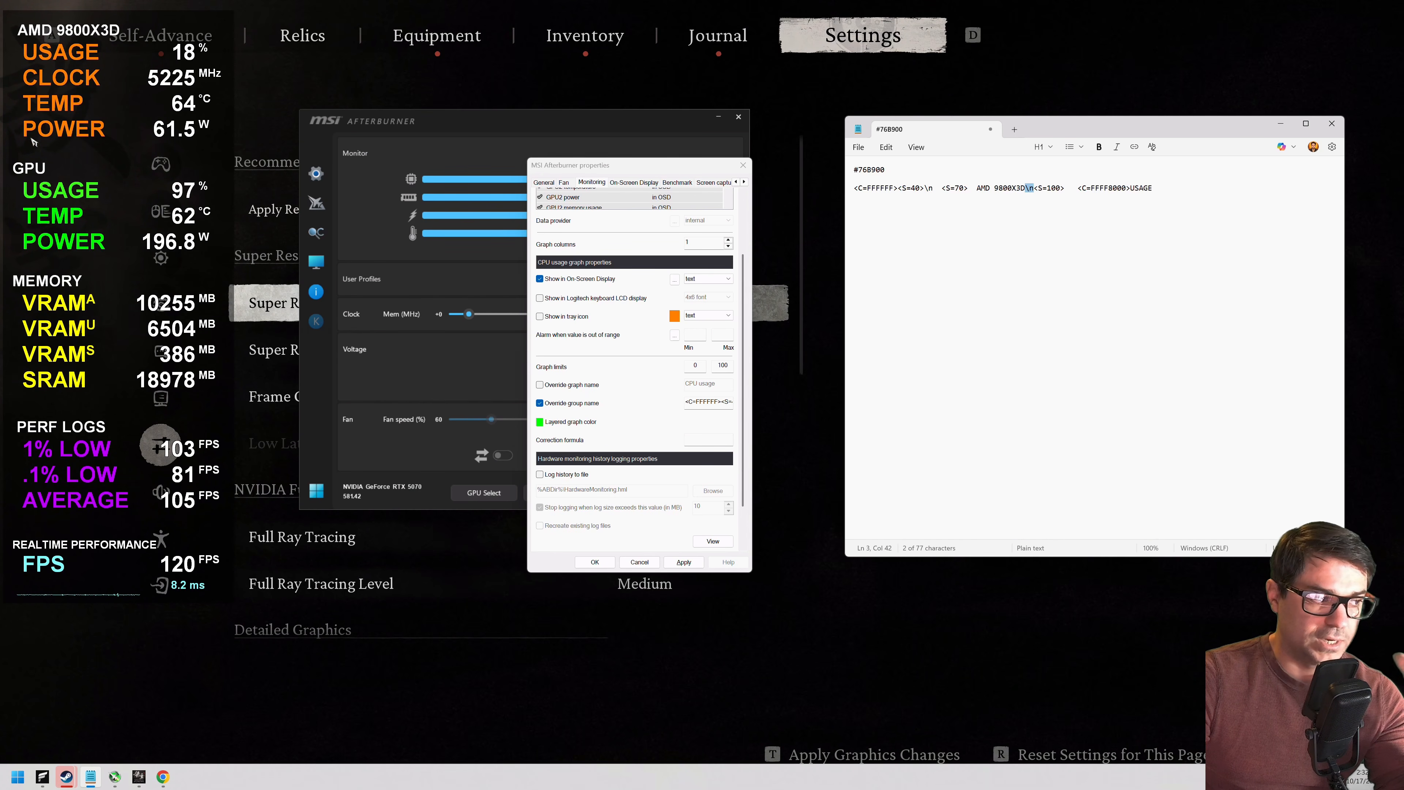
click(1035, 189)
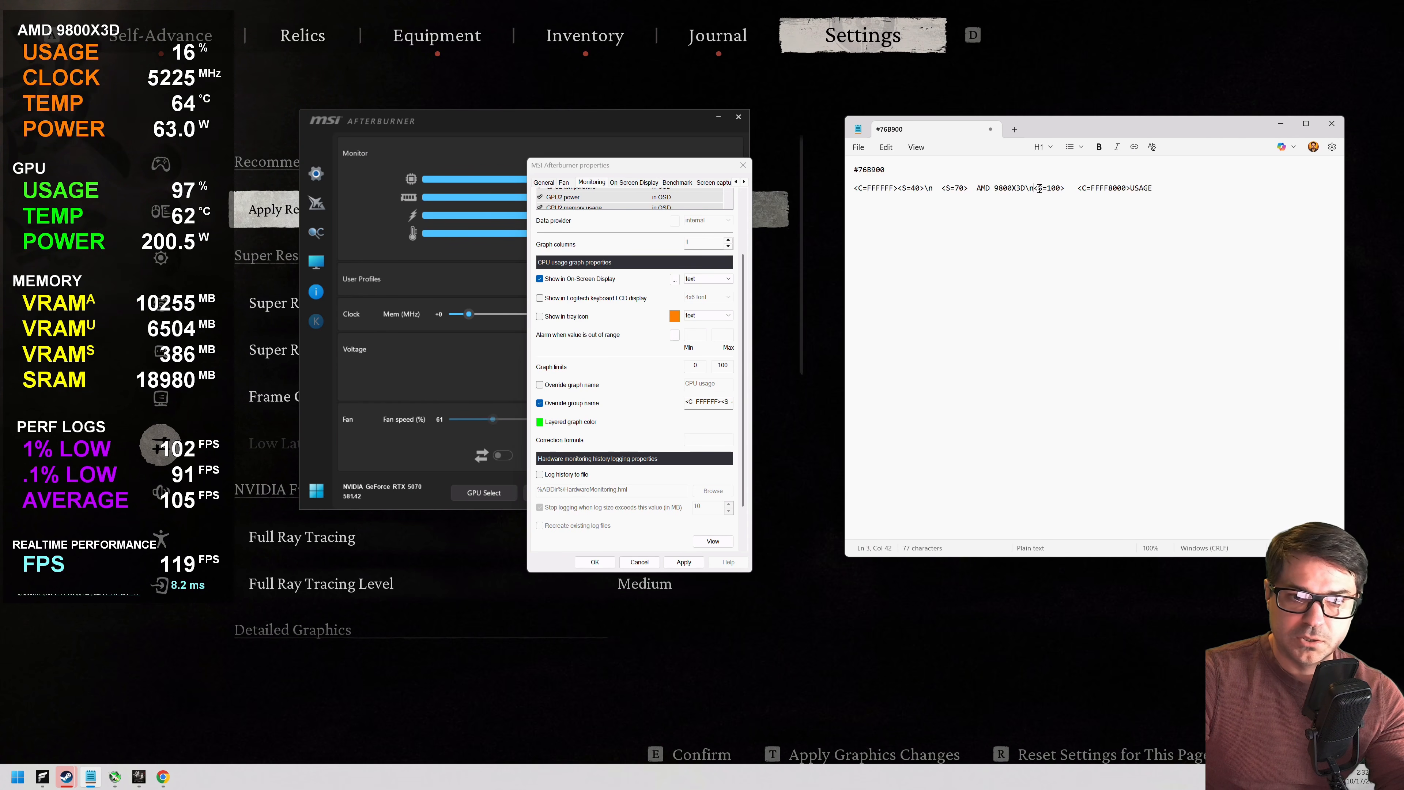
drag(1035, 189, 1064, 188)
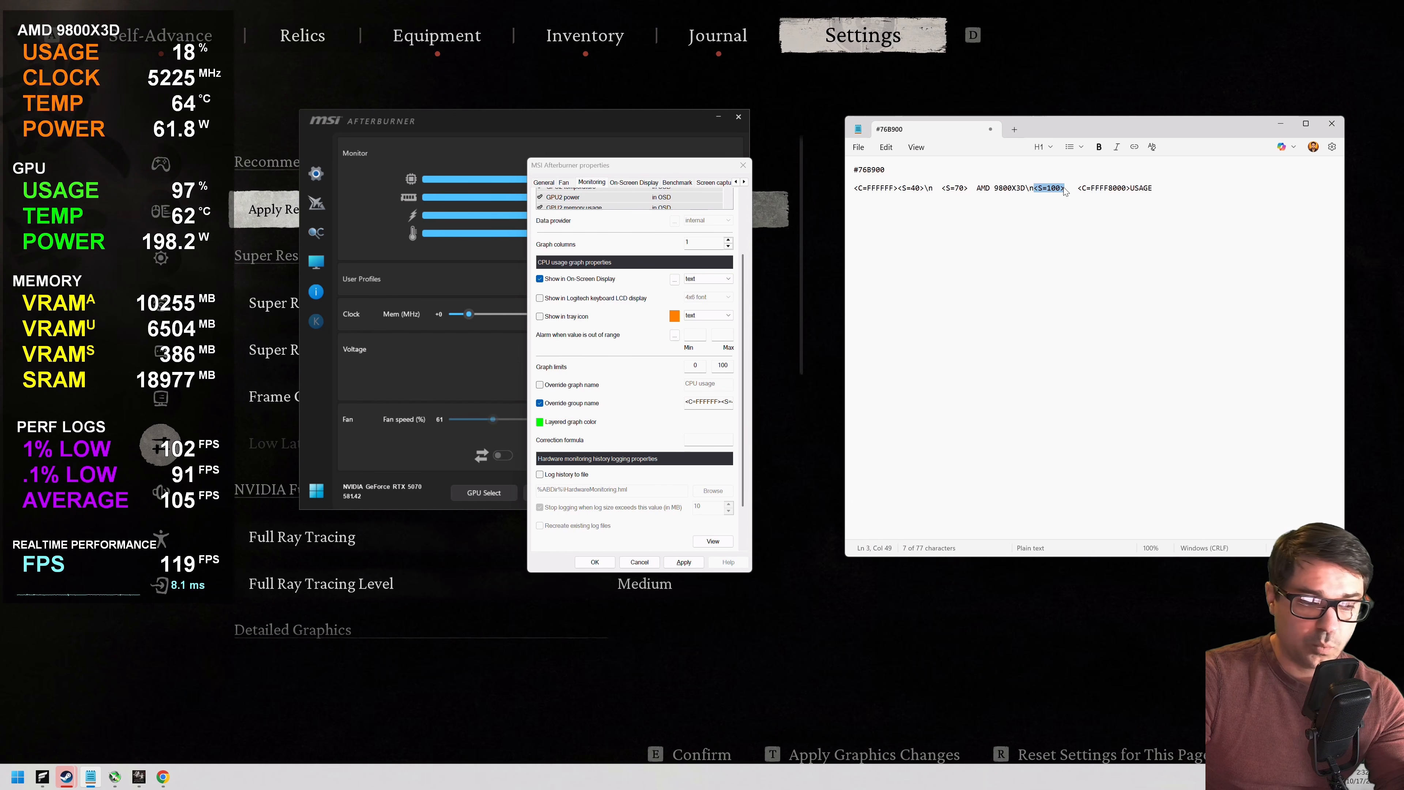
click(1065, 191)
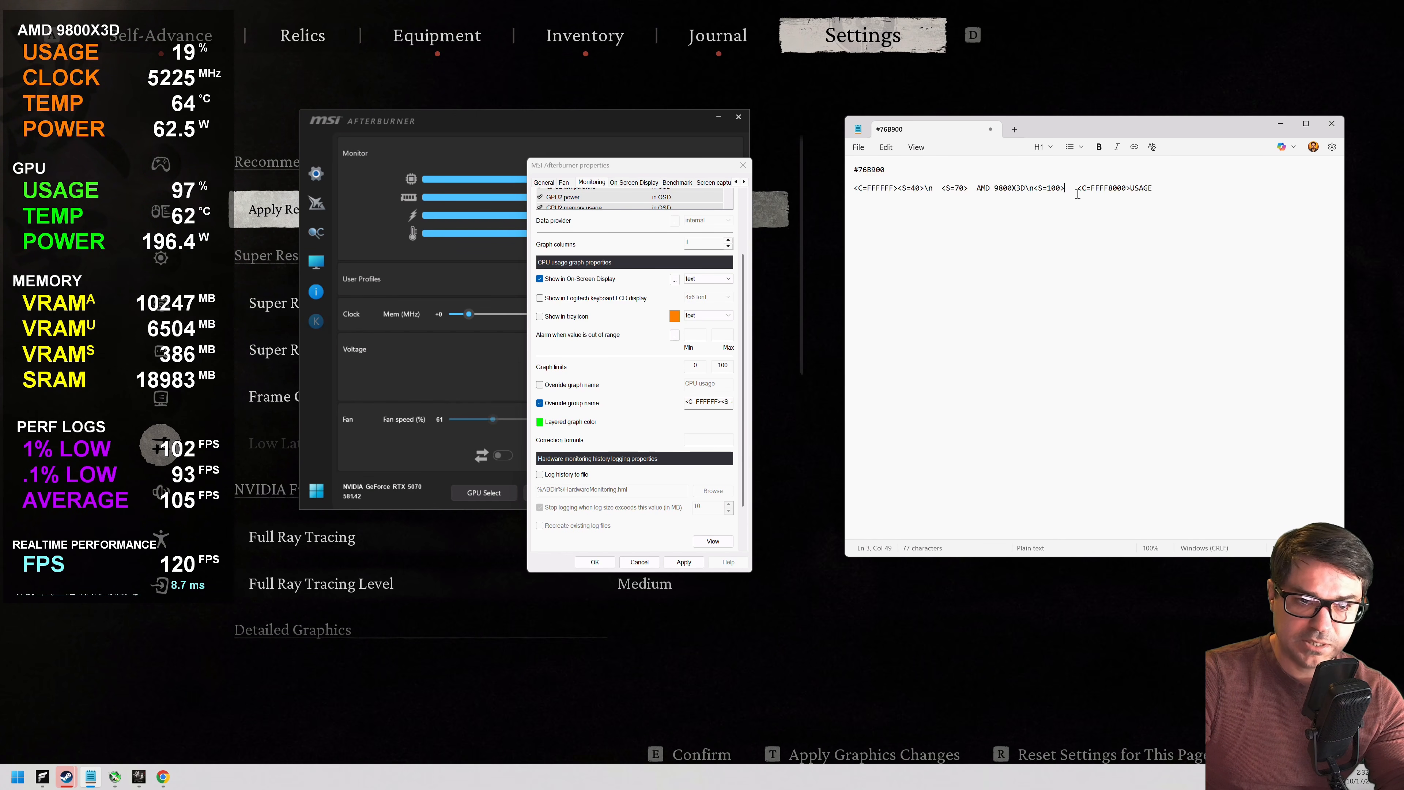
Step: Examine the spacing after <S=100> and highlight the <C=FFFF8000> colour tag in front of USAGE
key(Right)
key(Right)
key(Right)
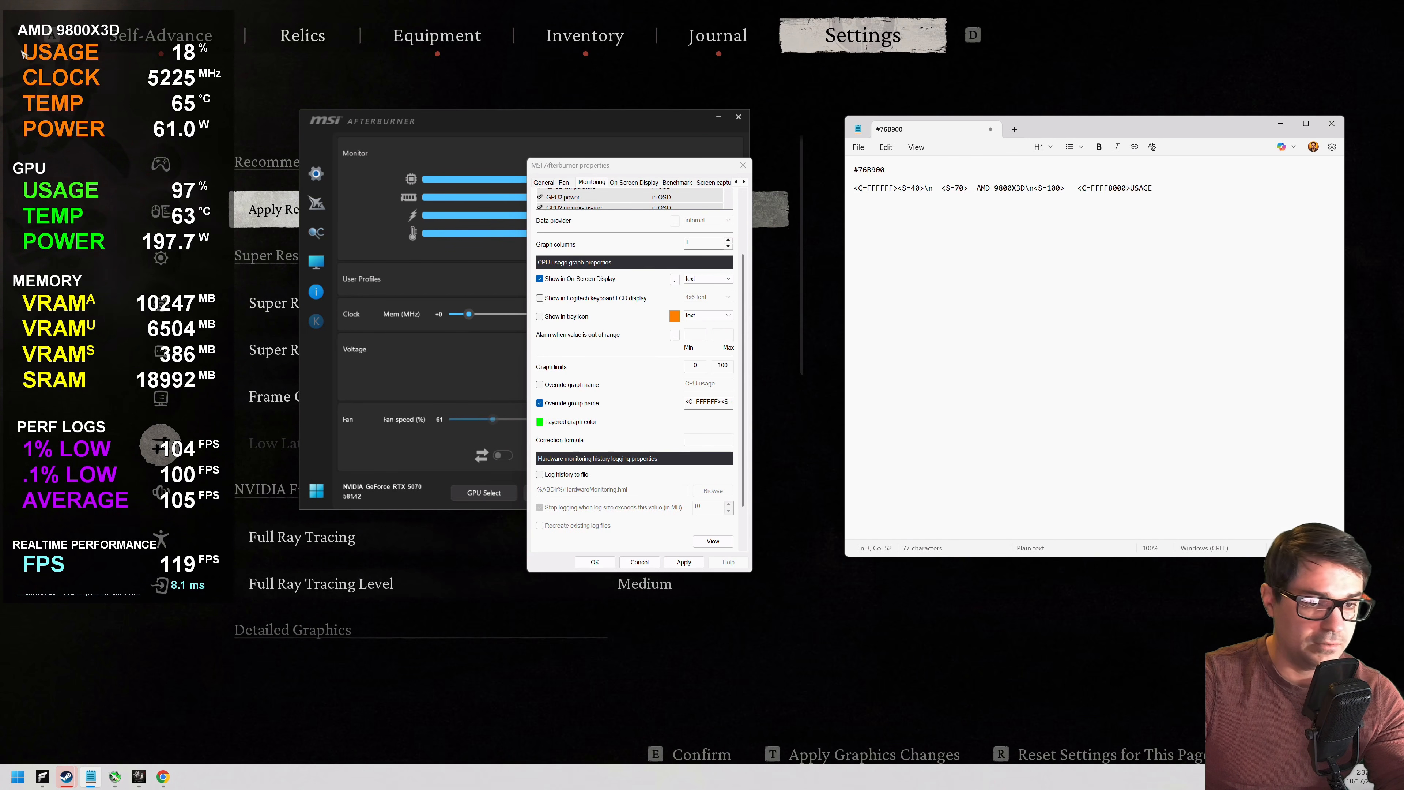
key(shift+Right)
key(shift+Right)
key(shift+Right)
key(shift+Right)
key(shift+Right)
key(shift+Right)
key(shift+Right)
key(shift+Right)
key(shift+Right)
key(shift+Right)
key(shift+Right)
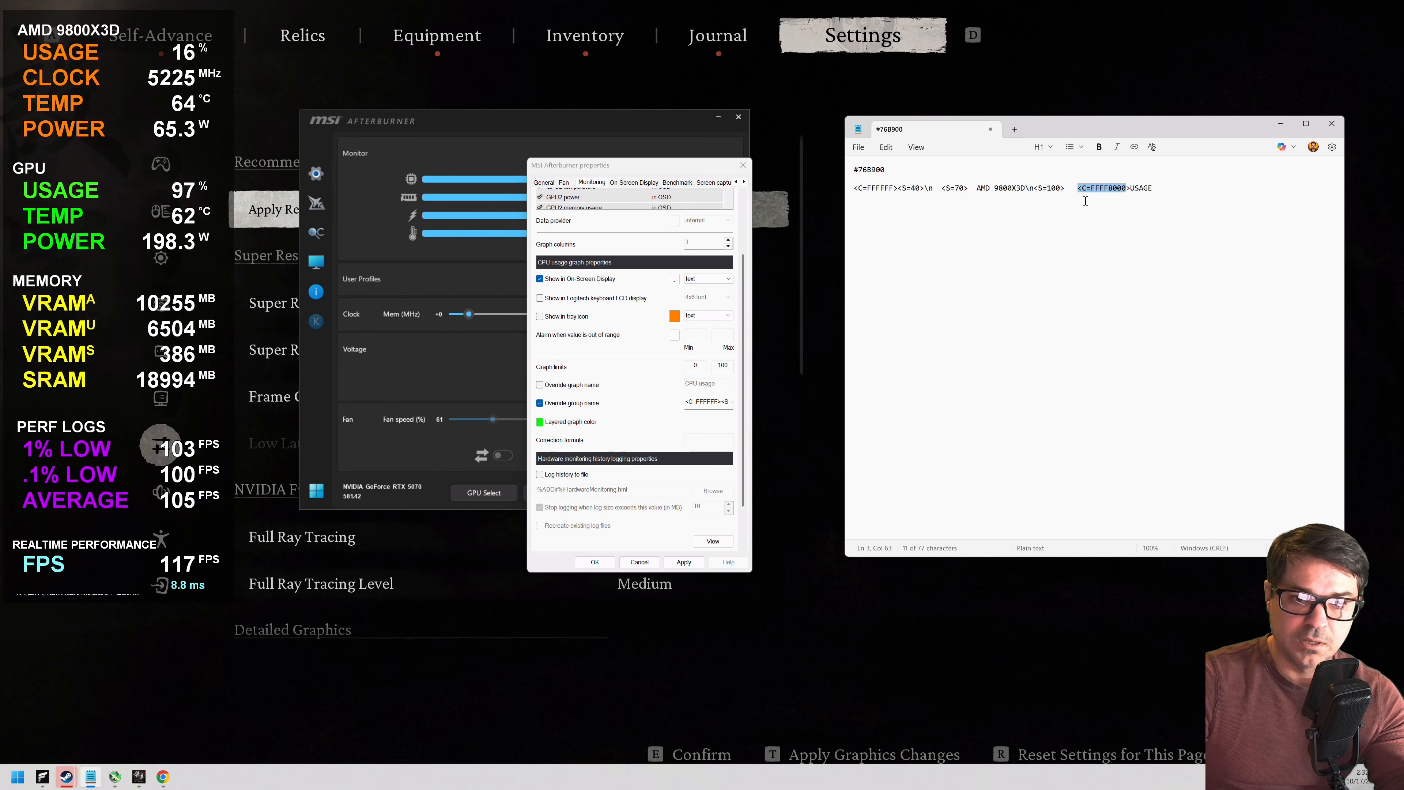
click(1104, 188)
key(shift+Right)
key(shift+Right)
key(shift+Right)
key(shift+Right)
key(shift+Right)
drag(1105, 188, 1079, 190)
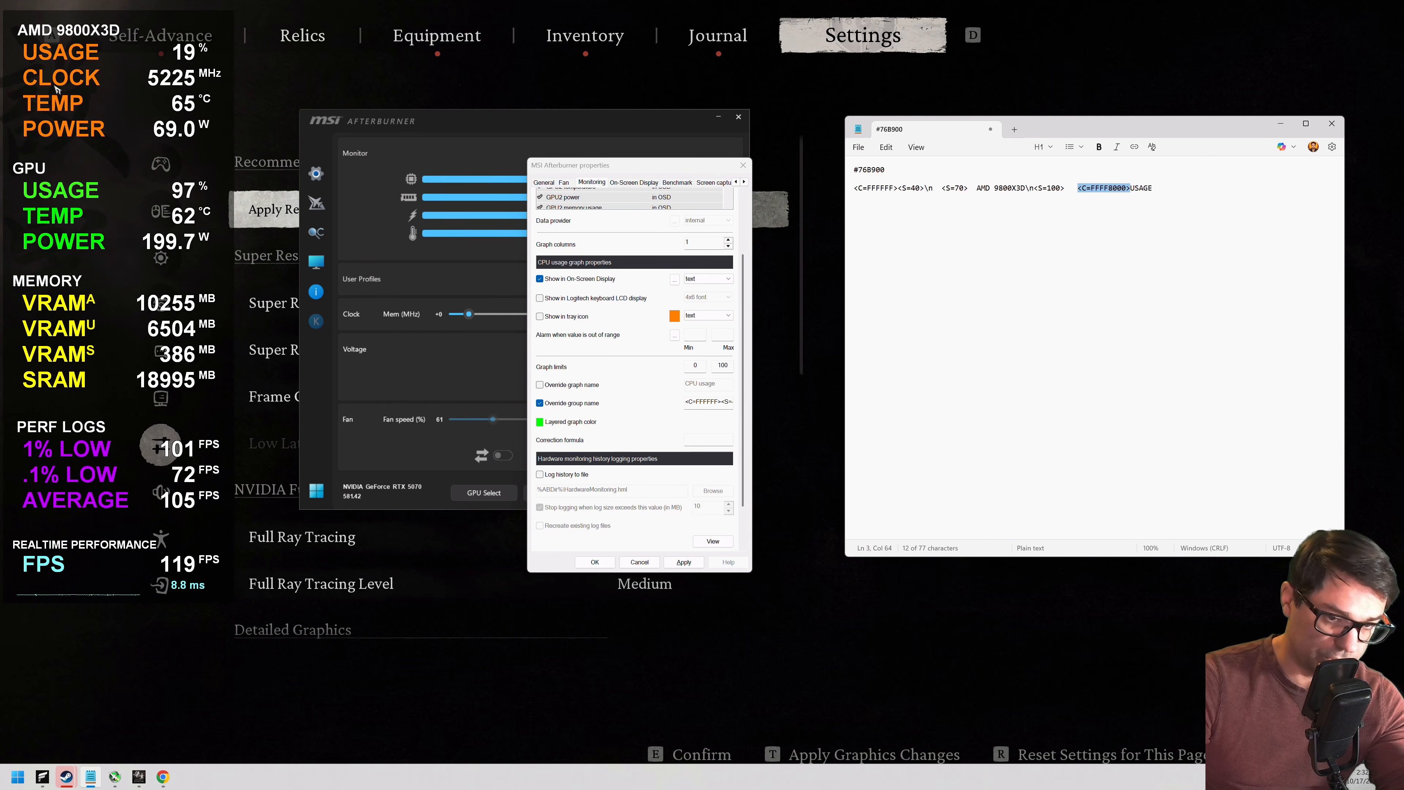
click(1125, 189)
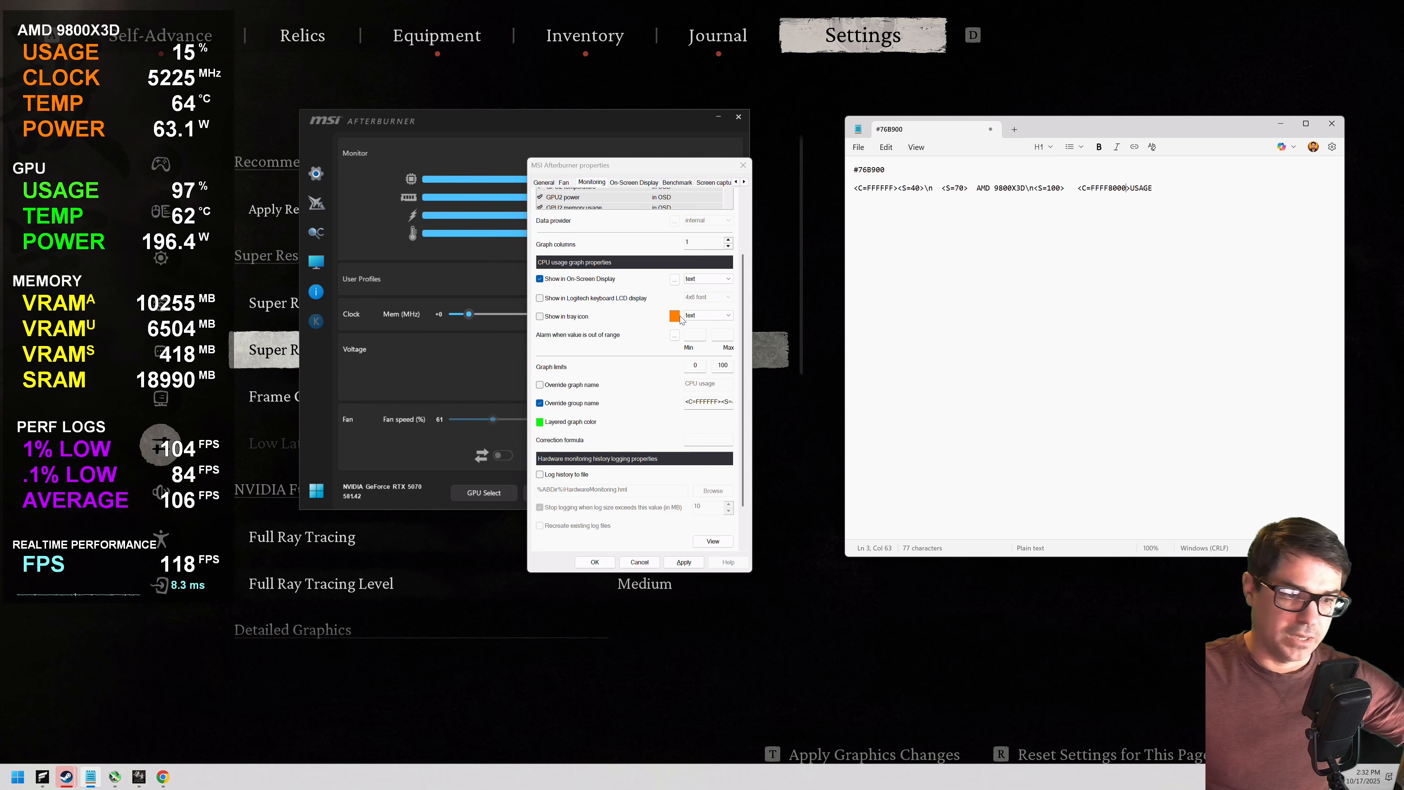
click(110, 58)
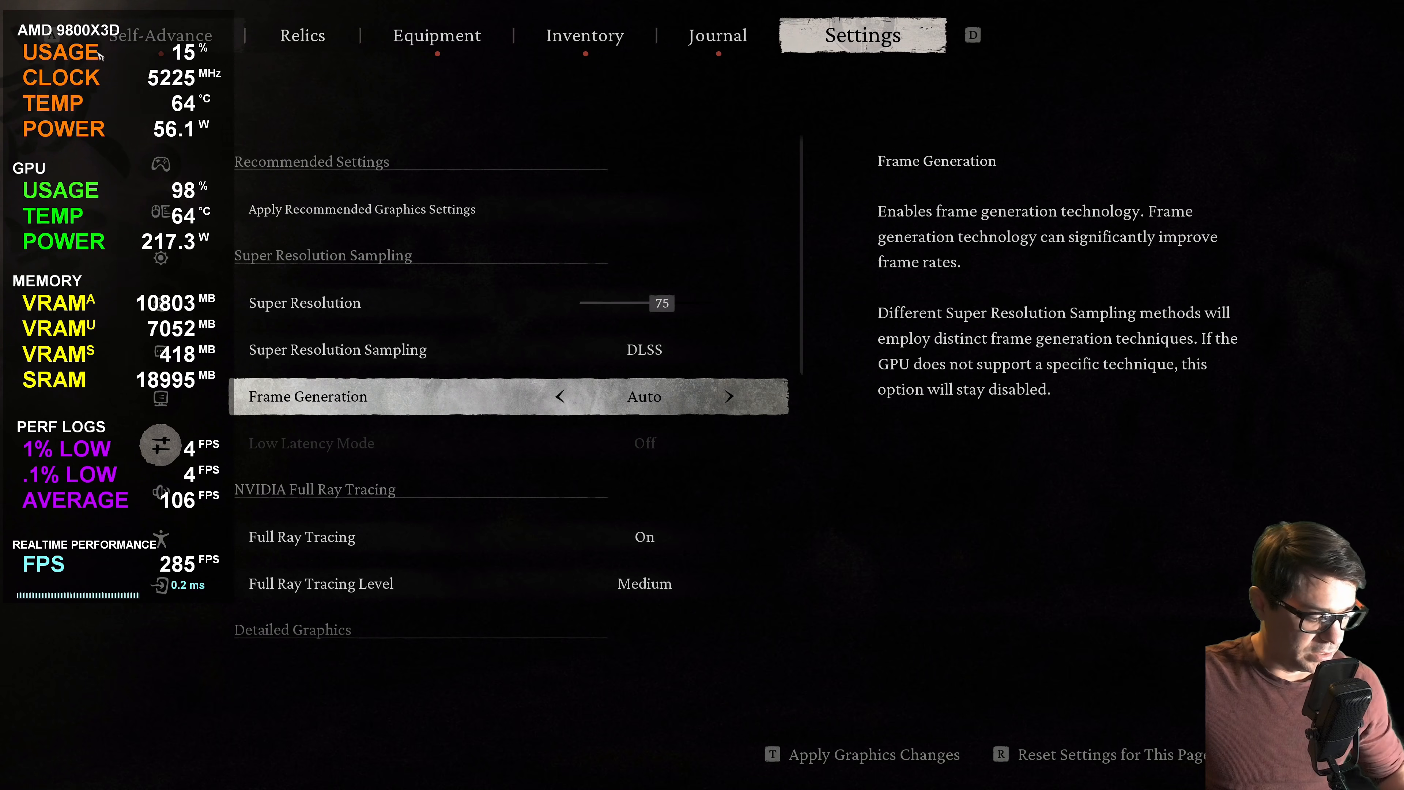
key(alt+Tab)
key(alt+Tab)
key(Tab)
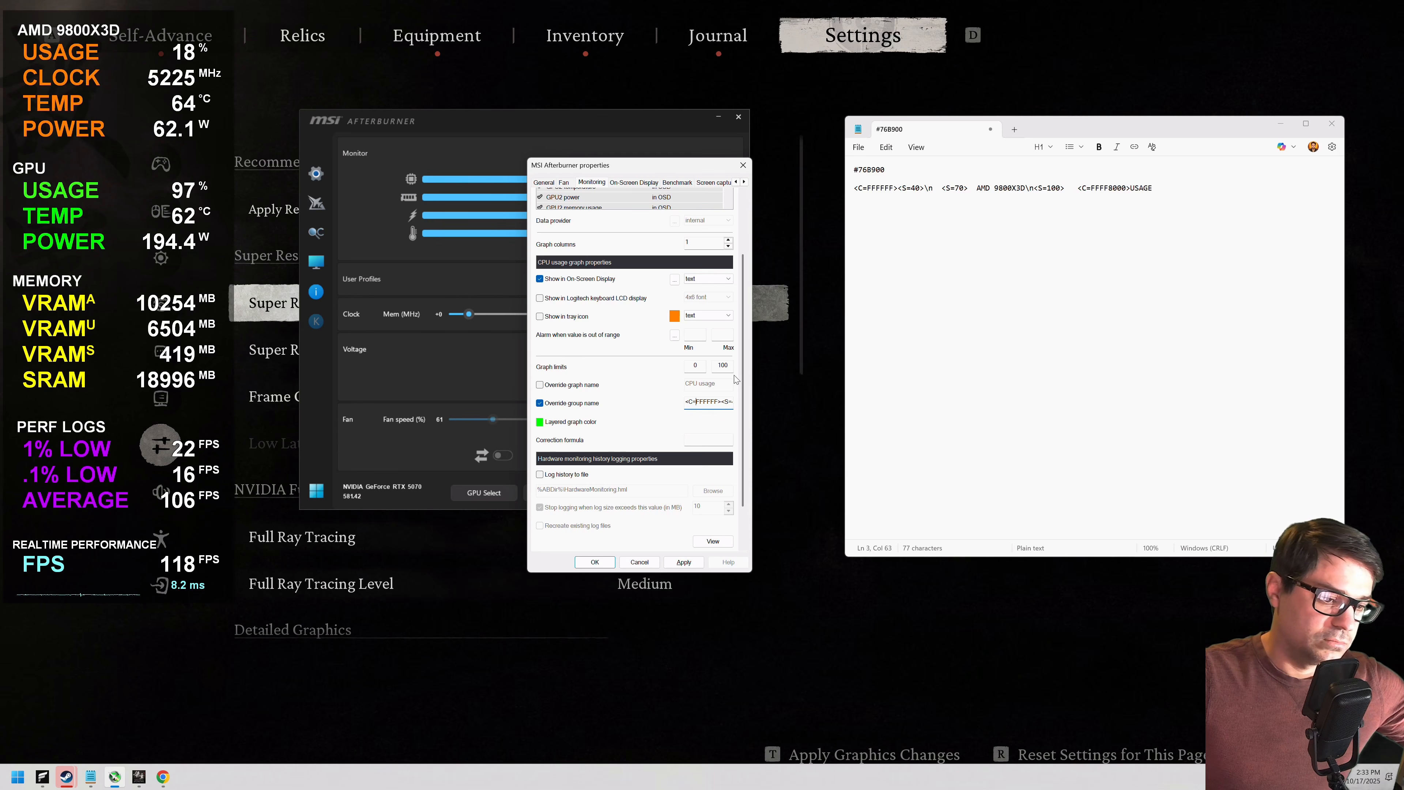
Step: Review the modern On-Screen Display layout's properties and colours library from the CPU usage graph, then close the layout settings
drag(742, 376, 746, 316)
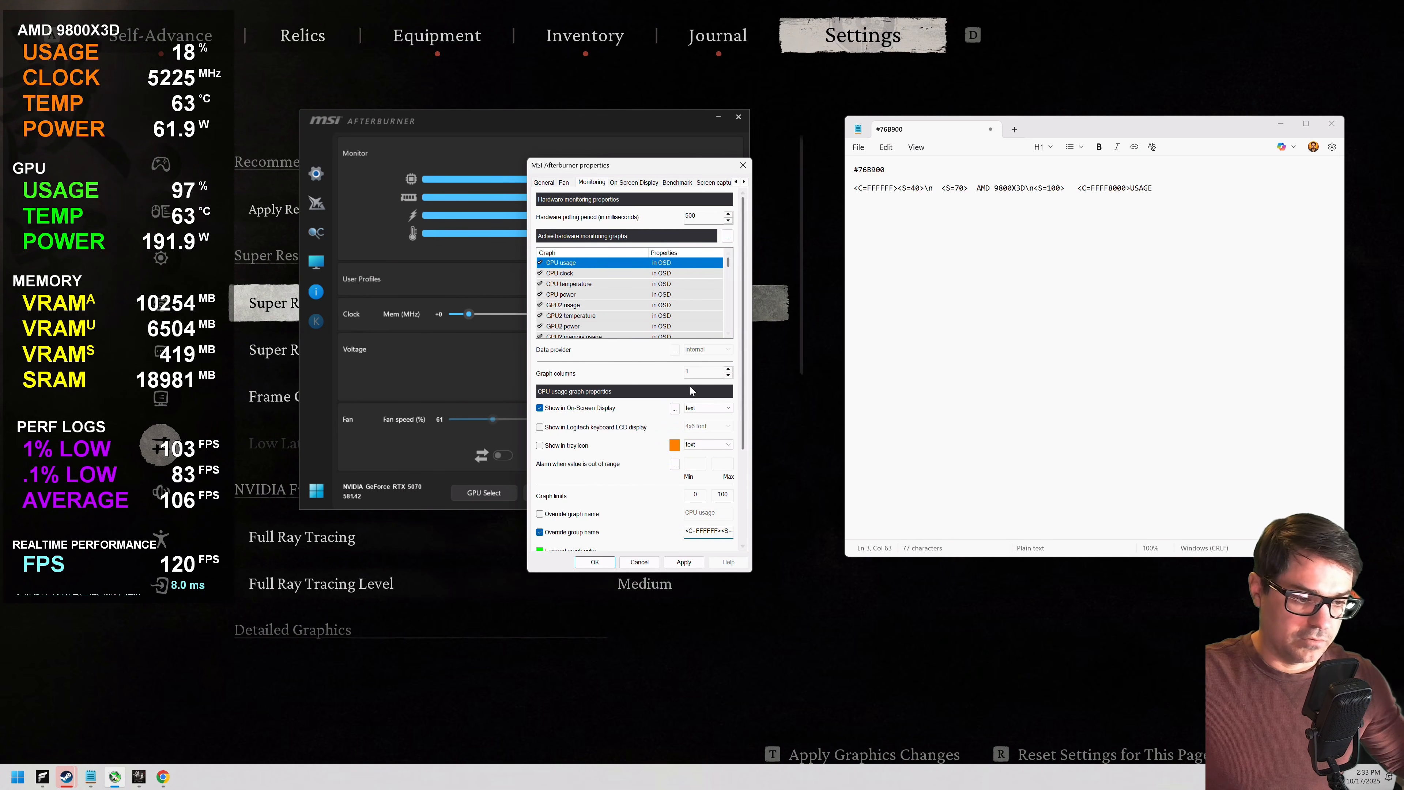
click(674, 409)
scroll(662, 387, down, 10)
scroll(666, 401, down, 10)
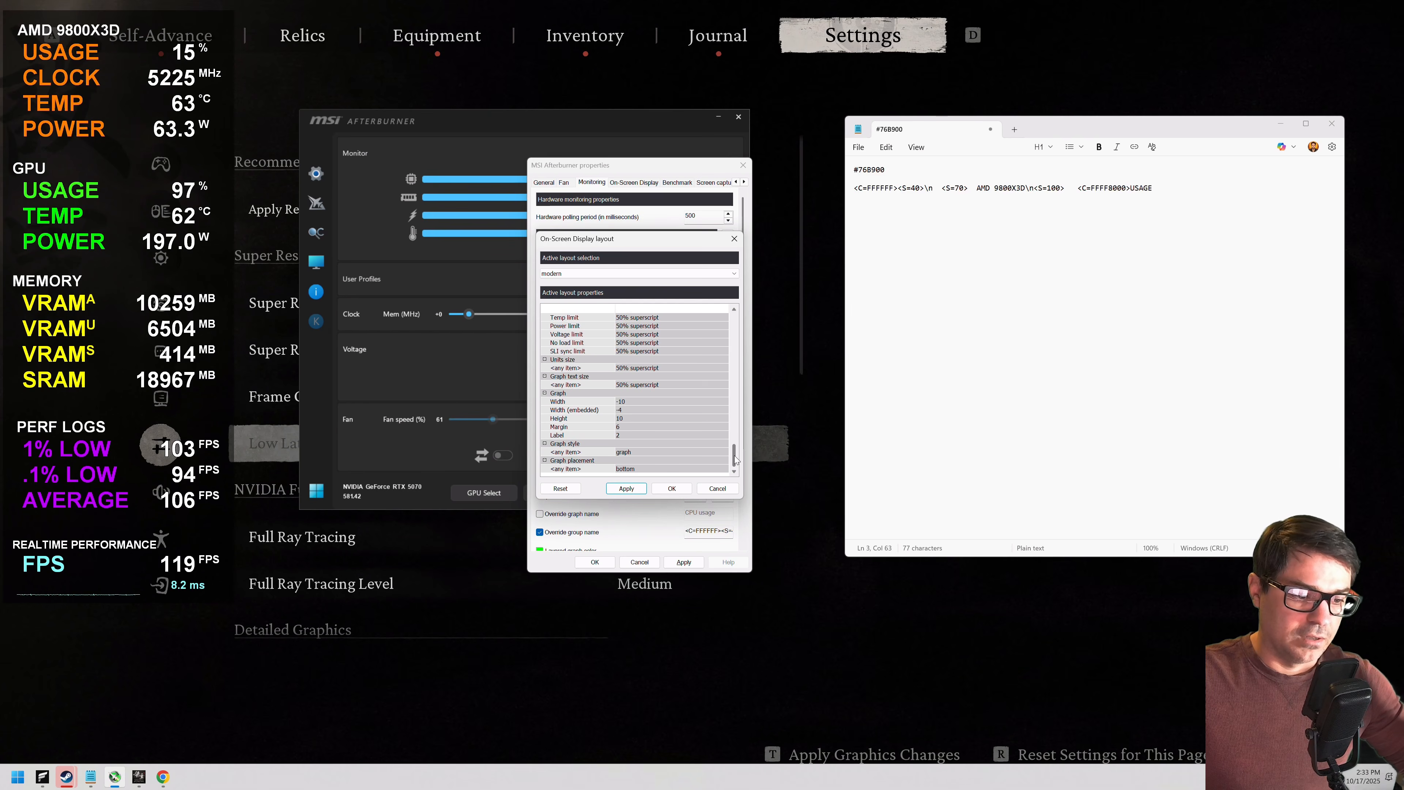
drag(736, 460, 717, 323)
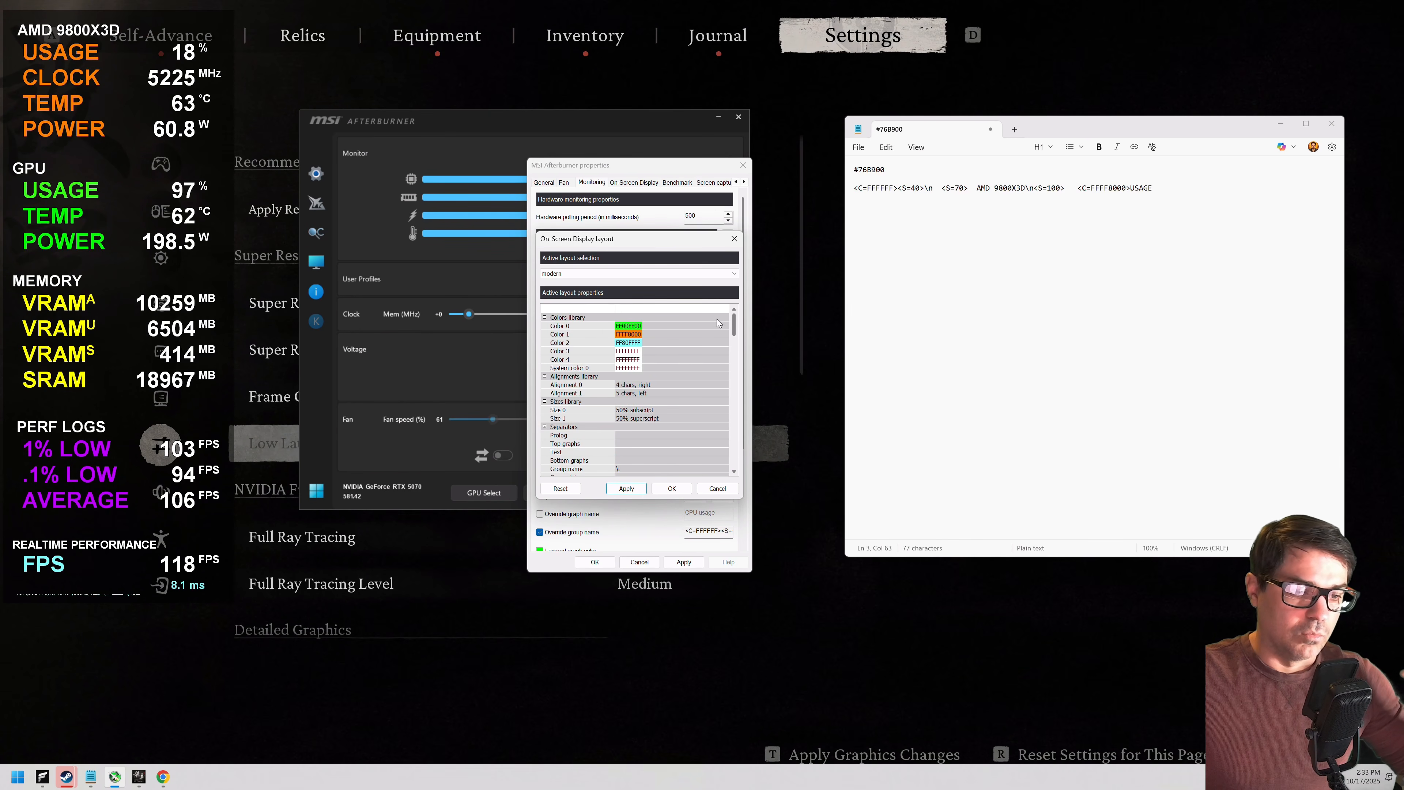
click(684, 492)
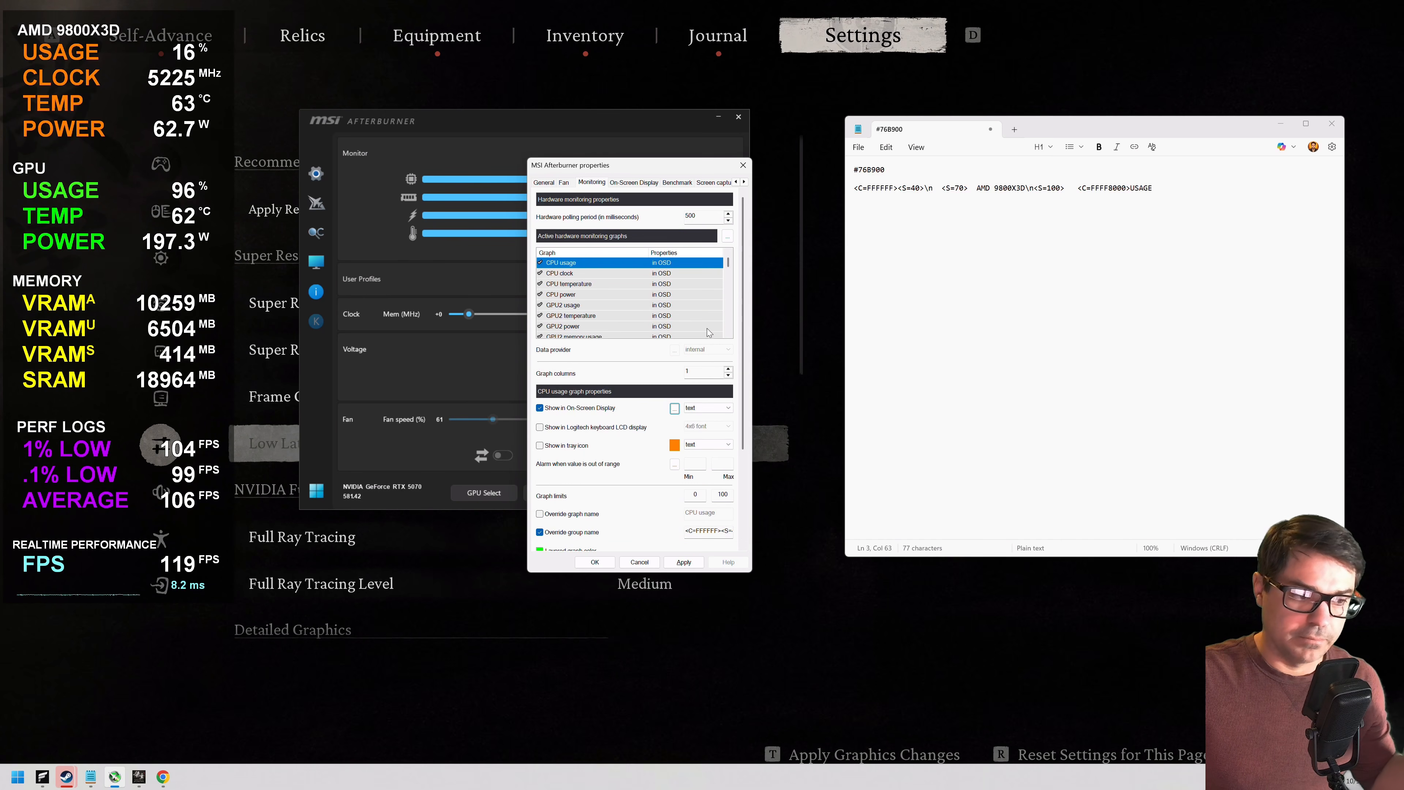
Step: Copy the CPU clock graph's overridden group name into the notes below the CPU usage string and highlight the spacing before CLOCK
click(584, 274)
click(713, 530)
drag(686, 531, 733, 531)
key(ctrl+c)
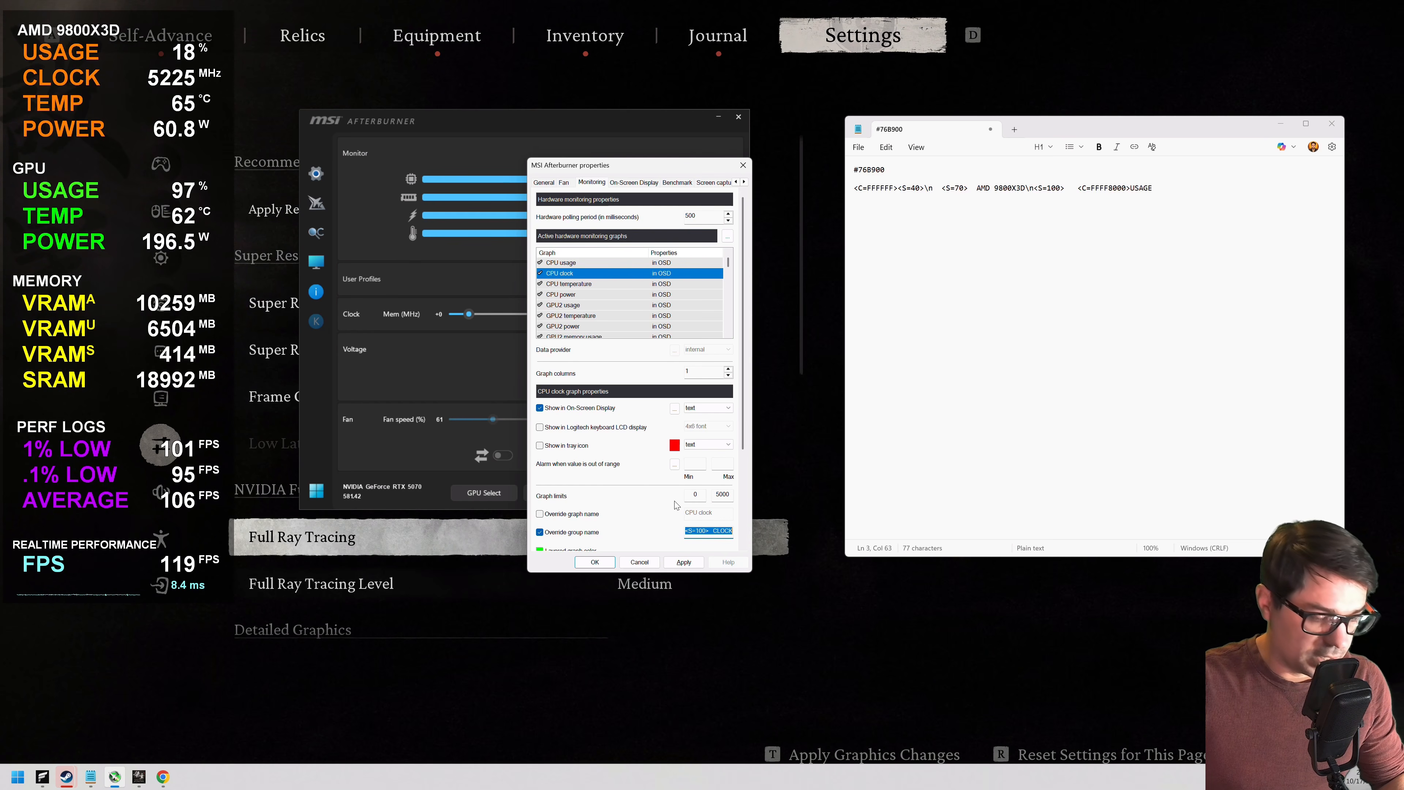
click(1131, 188)
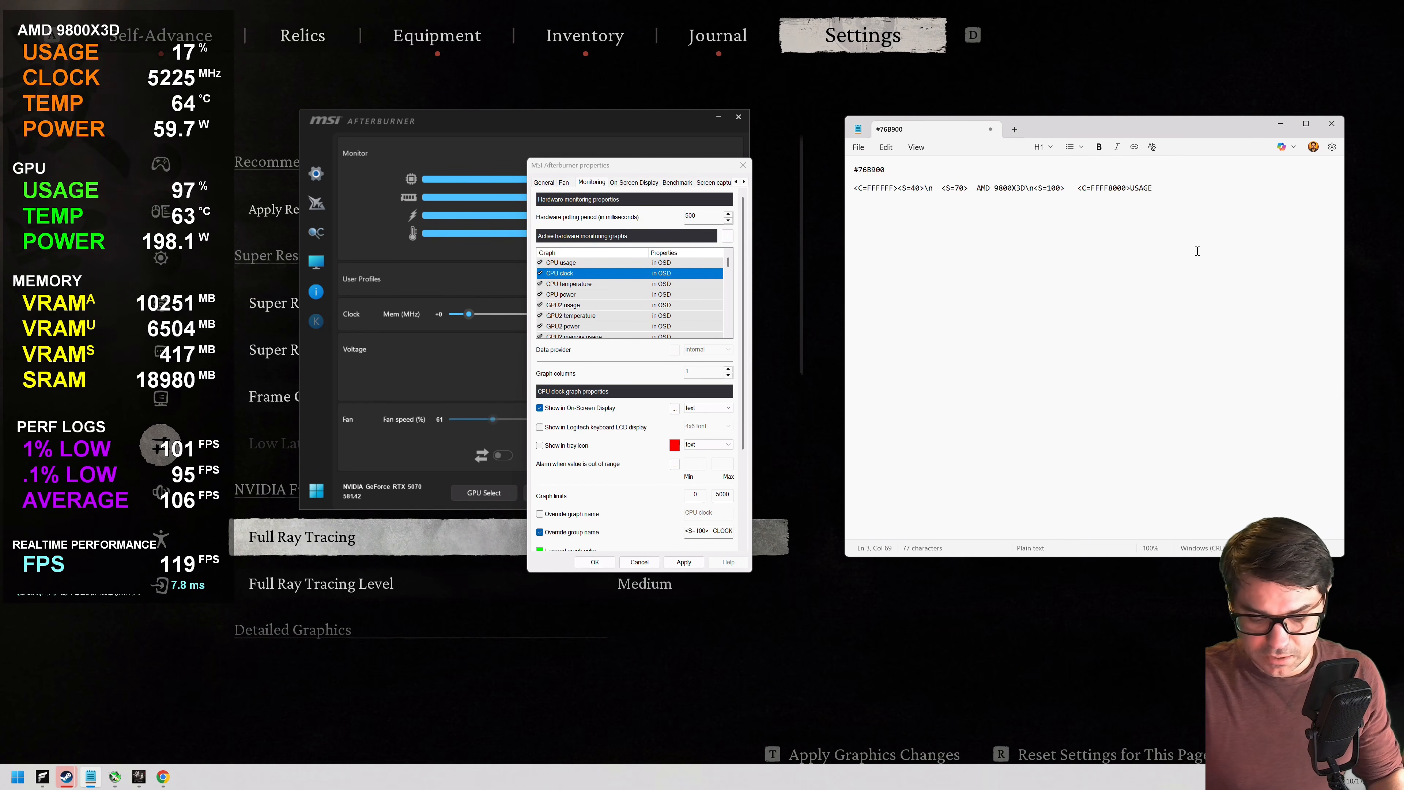
key(End)
key(Return)
key(Return)
key(ctrl+v)
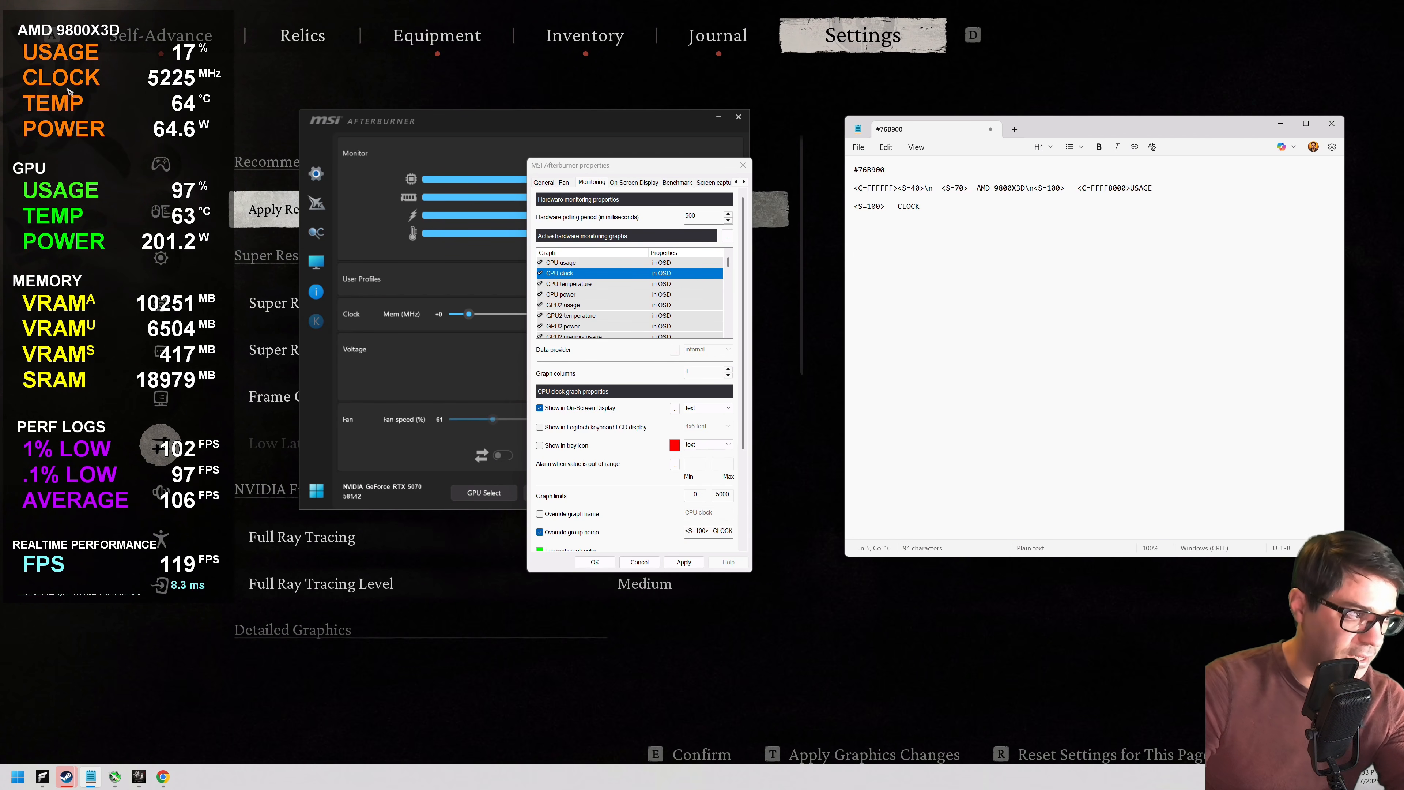
drag(854, 205, 898, 207)
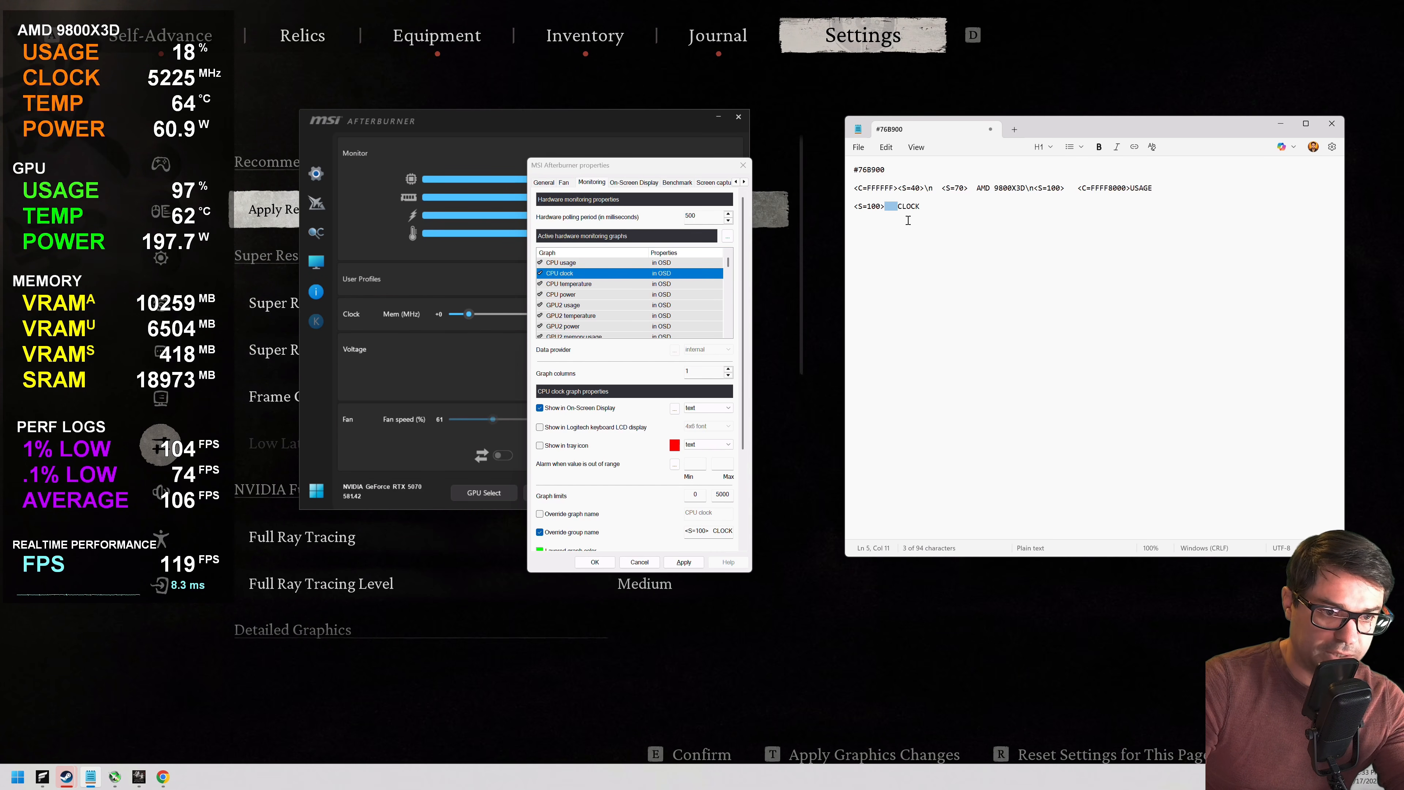
Step: Step through the spaces between <S=100> and CLOCK in the notes and place the cursor after CLOCK
key(Left)
key(Right)
key(Right)
key(Right)
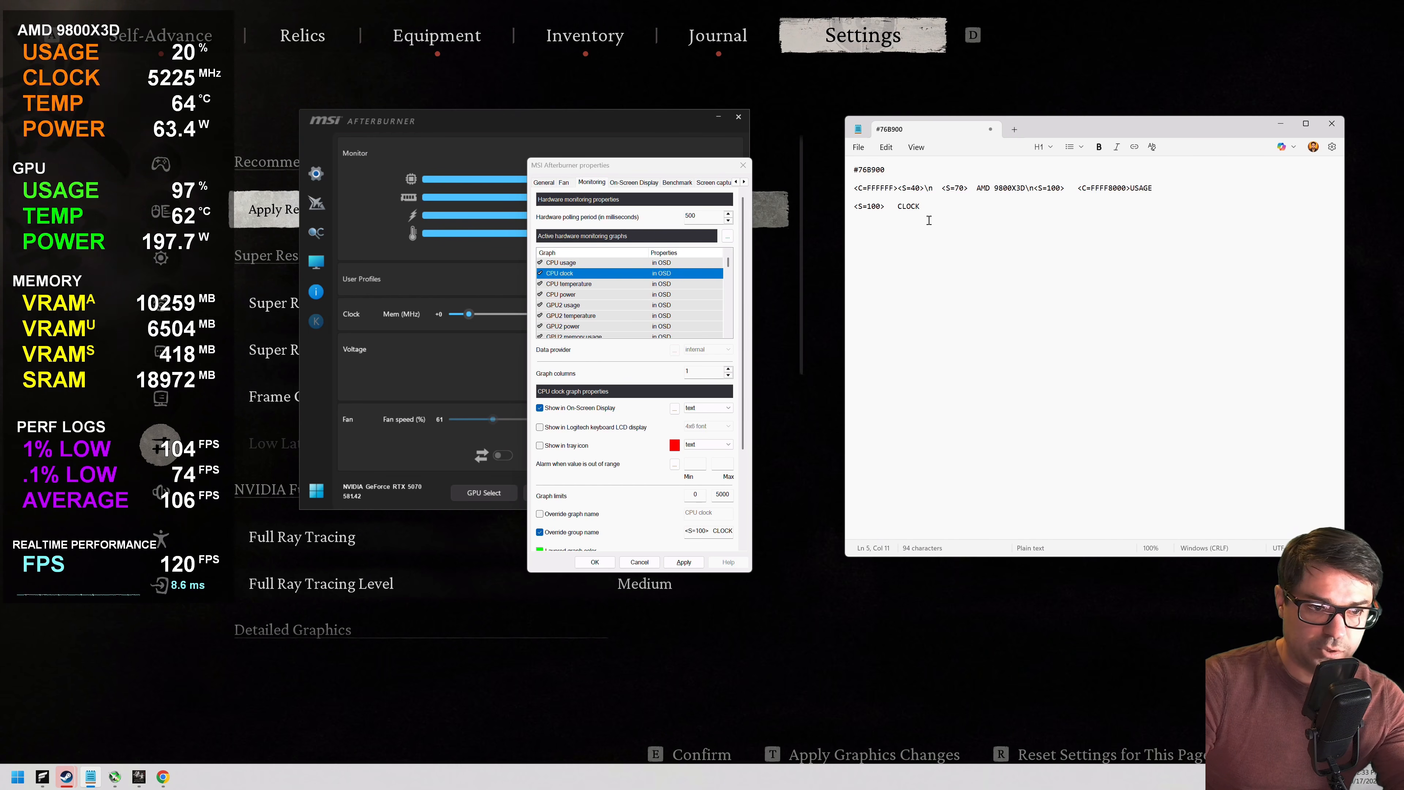
click(934, 207)
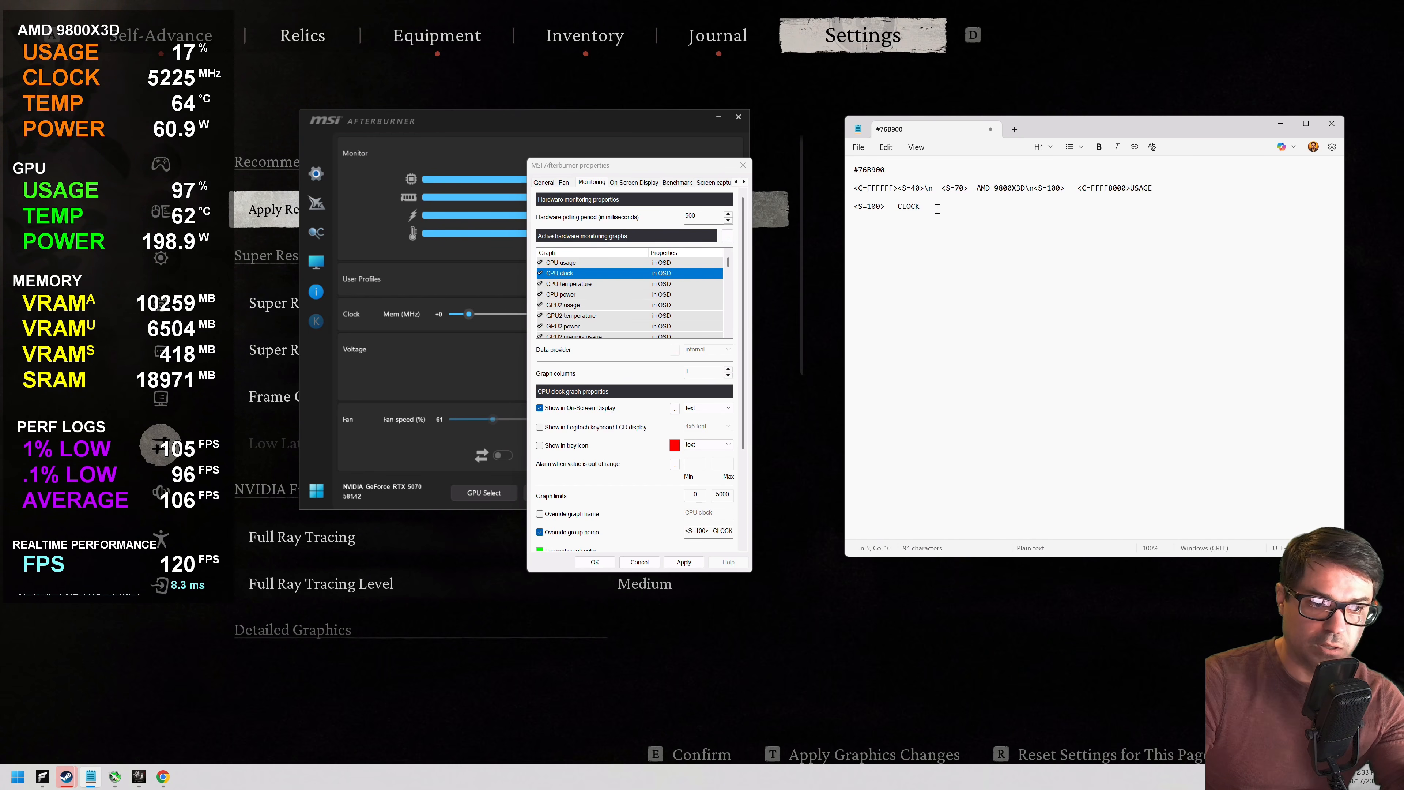
Step: Copy the CPU temperature graph's overridden group name onto a new line below CLOCK in the notes and highlight its <S=100> tag
click(569, 284)
drag(687, 532, 727, 530)
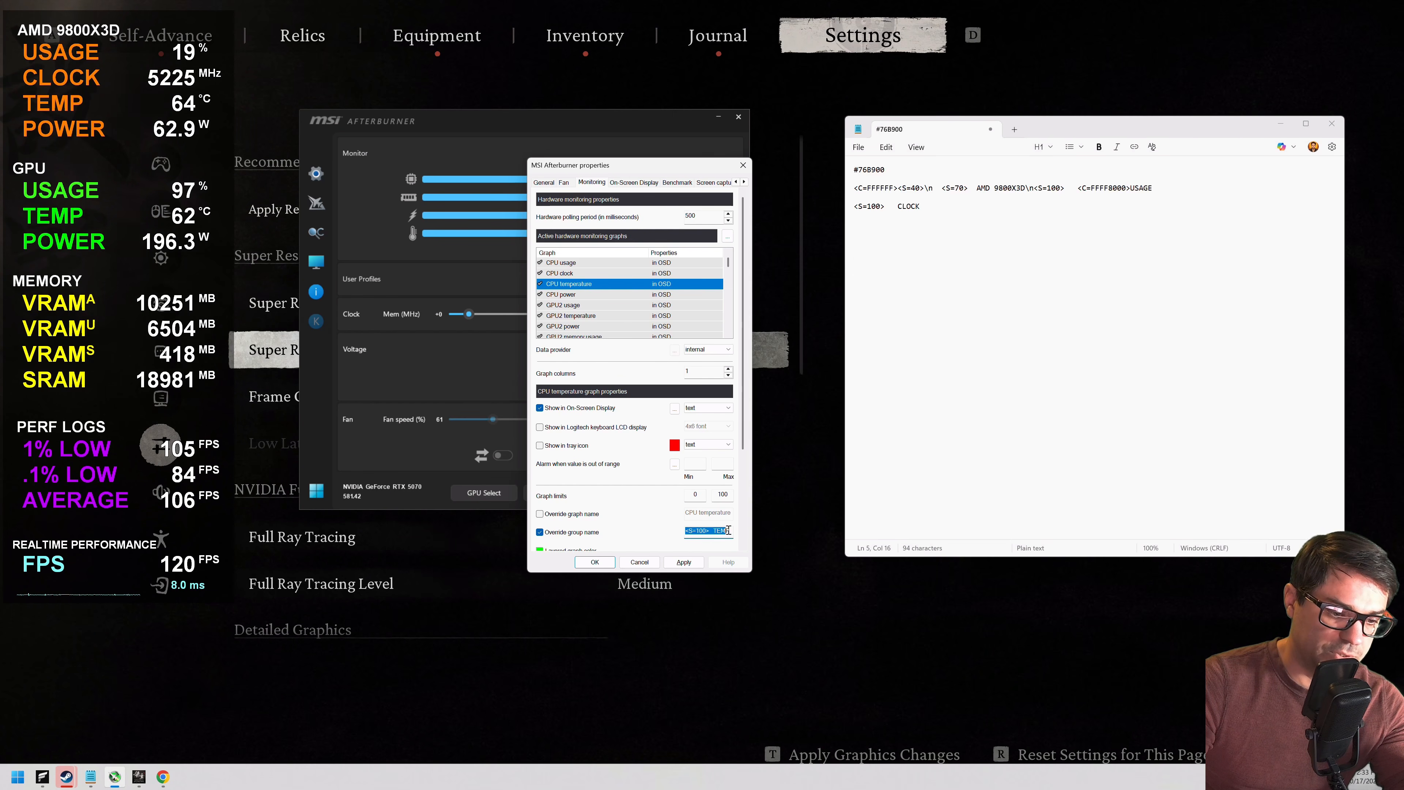
right_click(714, 532)
click(743, 569)
click(979, 212)
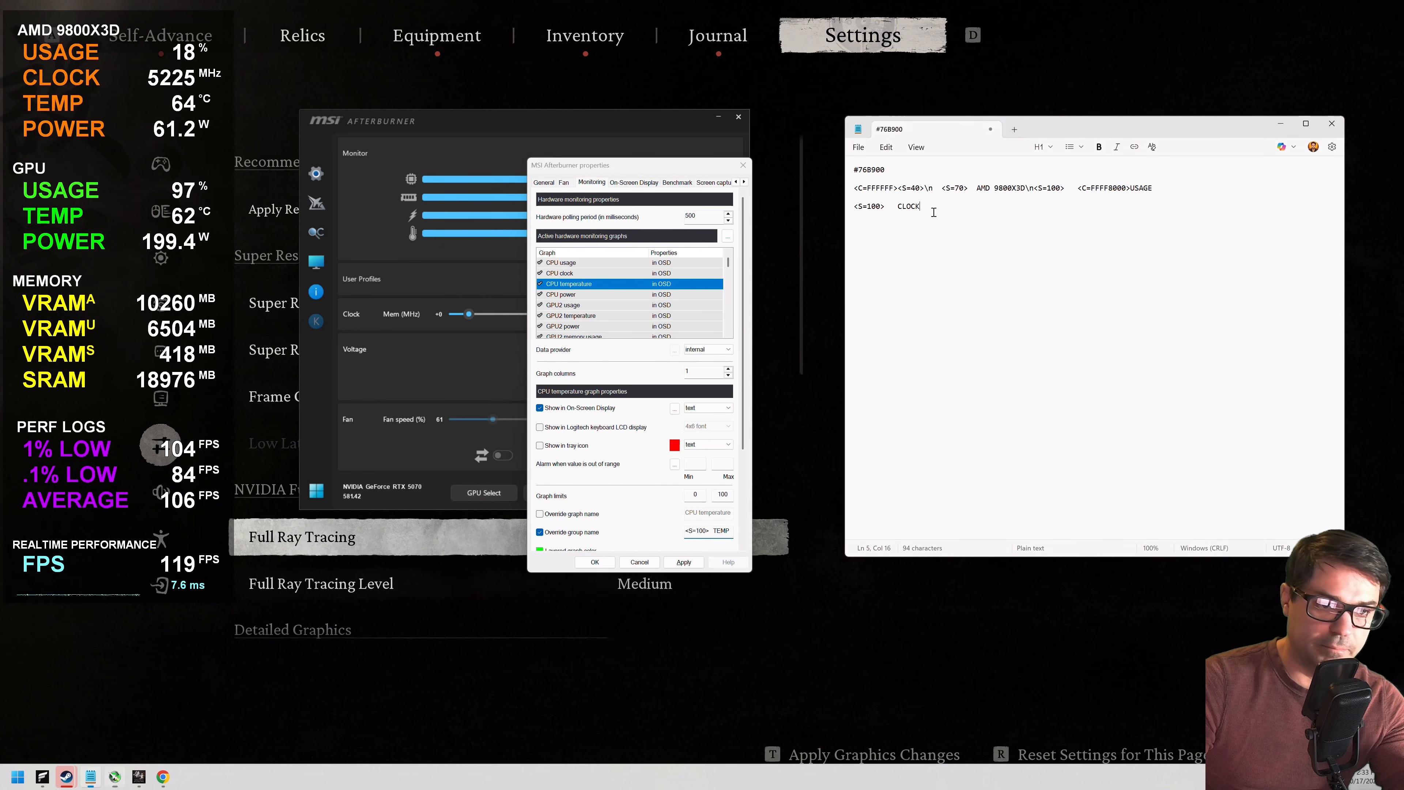
key(Return)
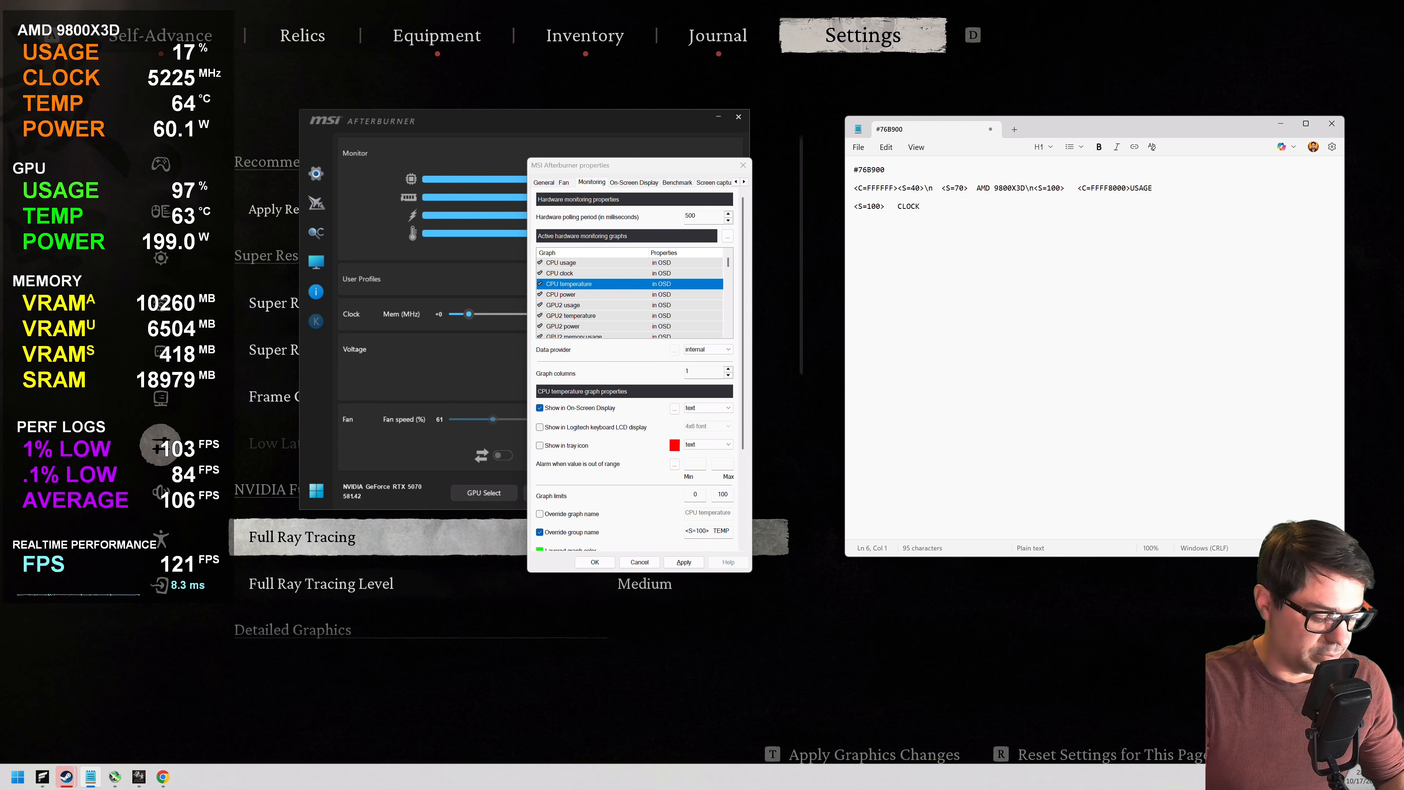
key(ctrl+v)
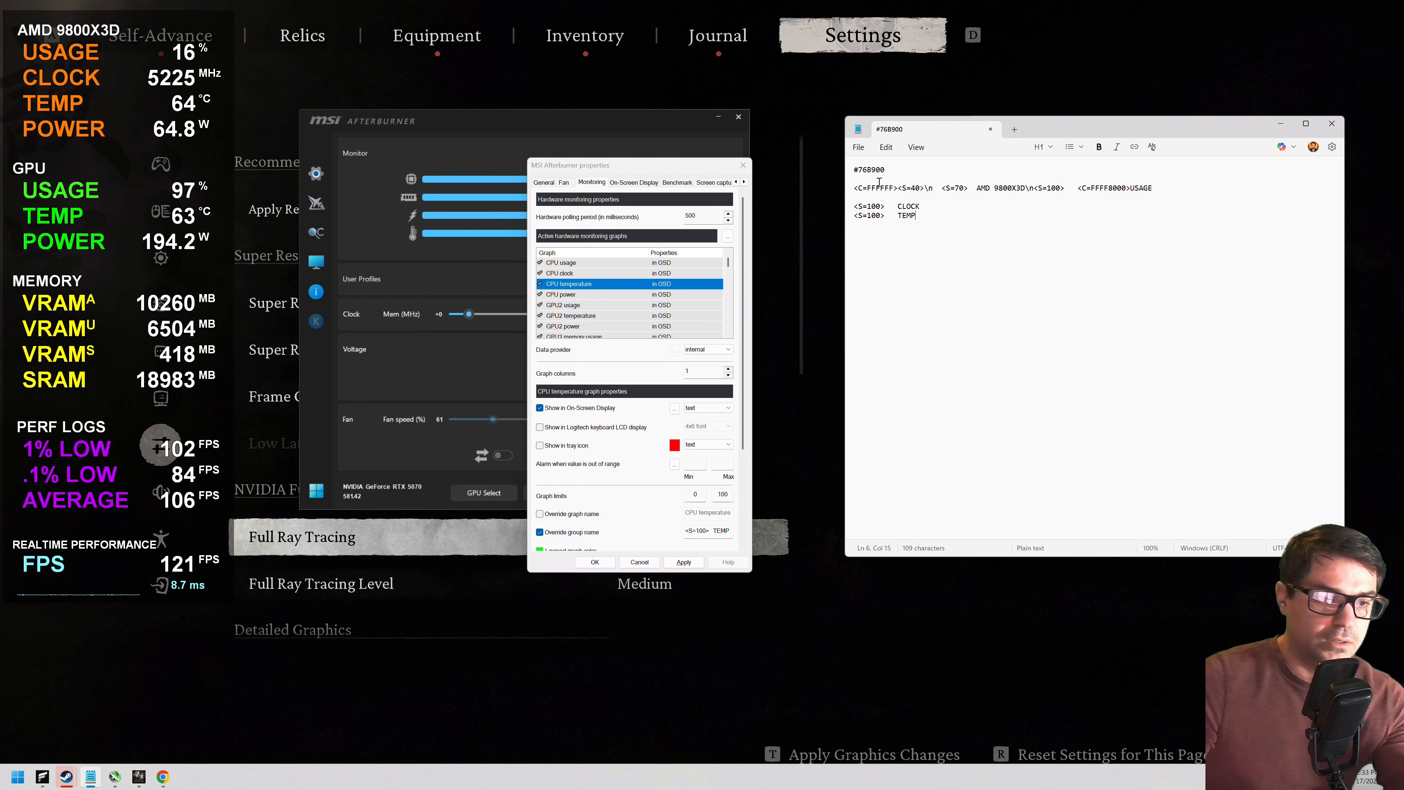
drag(854, 215, 868, 215)
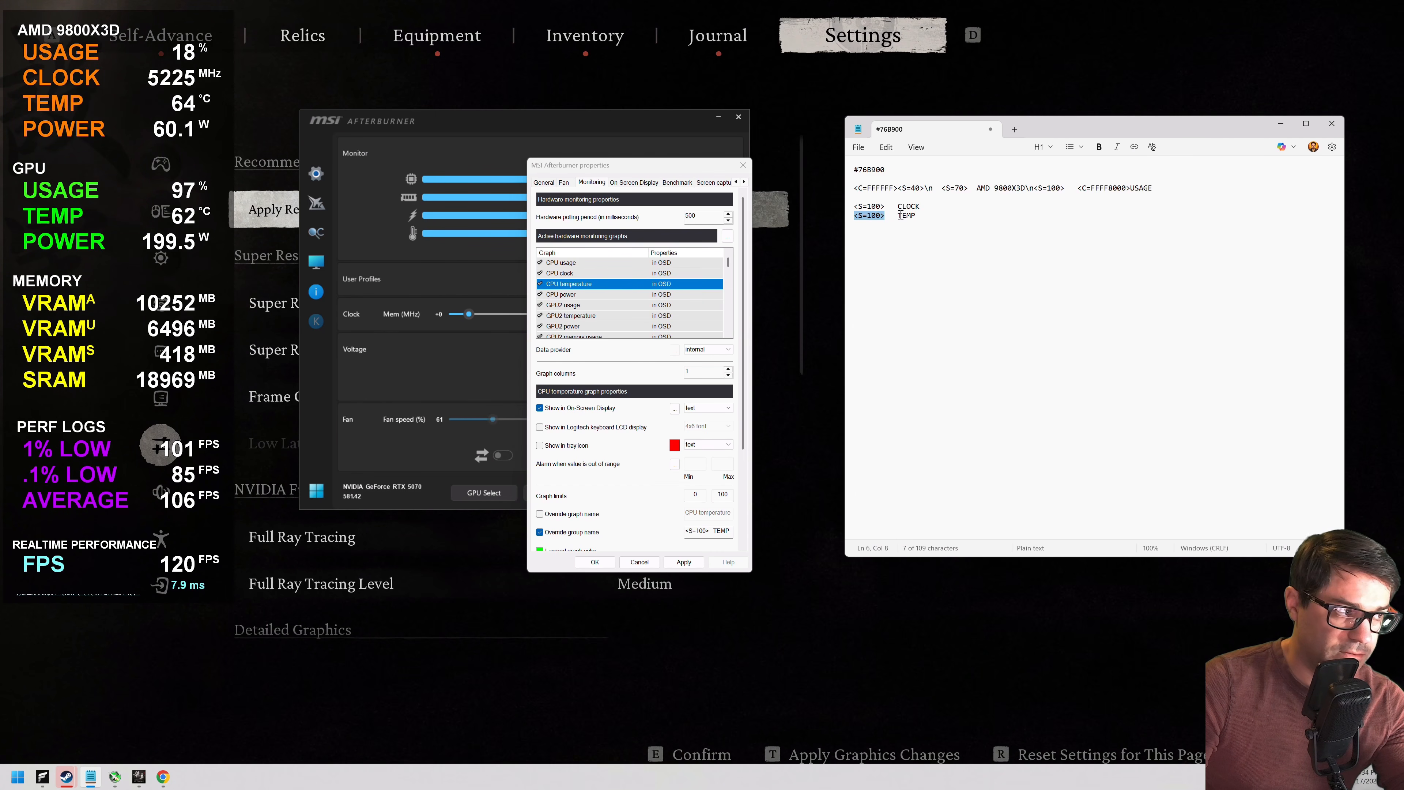
Step: Copy the CPU power graph's overridden group name onto a new line below TEMP in the notes
click(597, 294)
drag(686, 531, 761, 534)
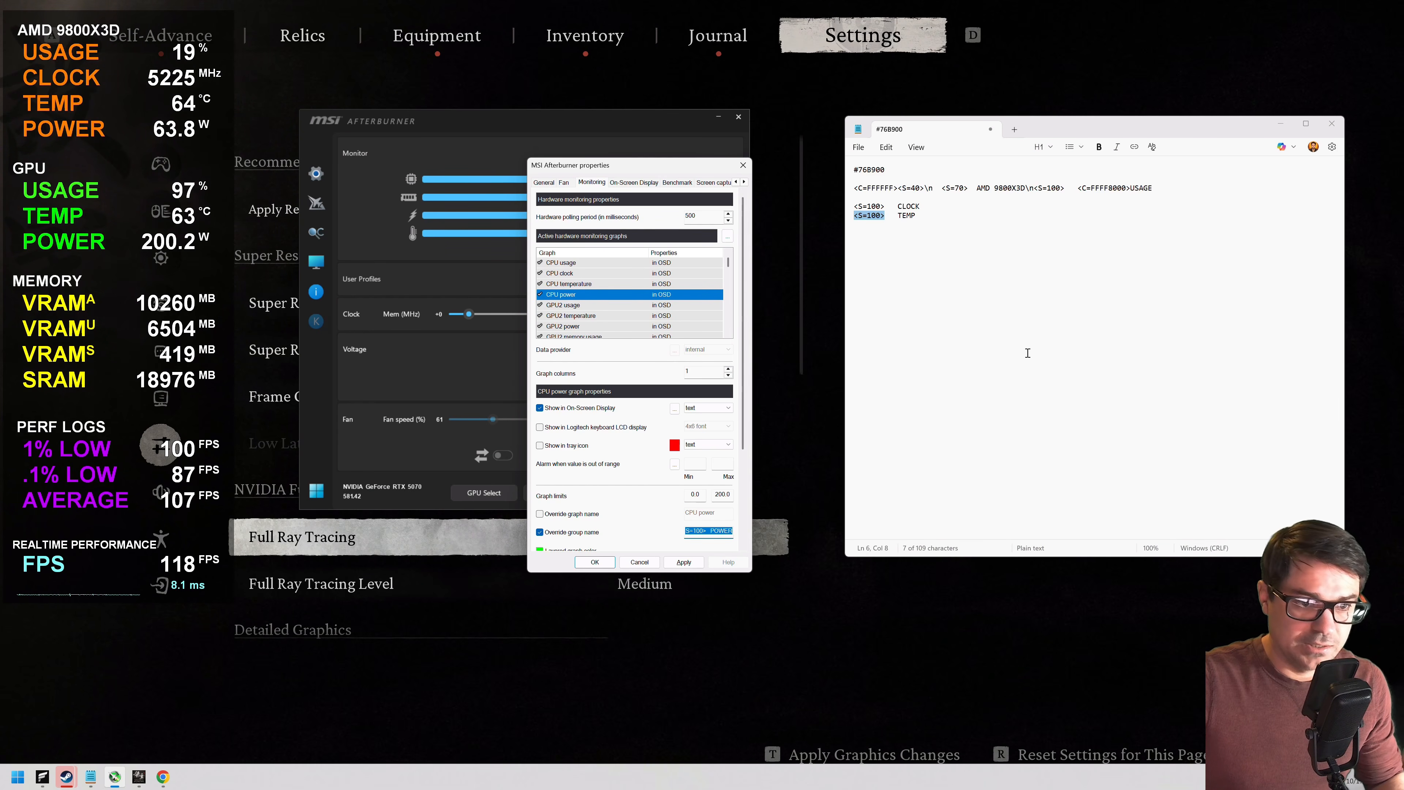
click(1004, 250)
key(Return)
key(ctrl+v)
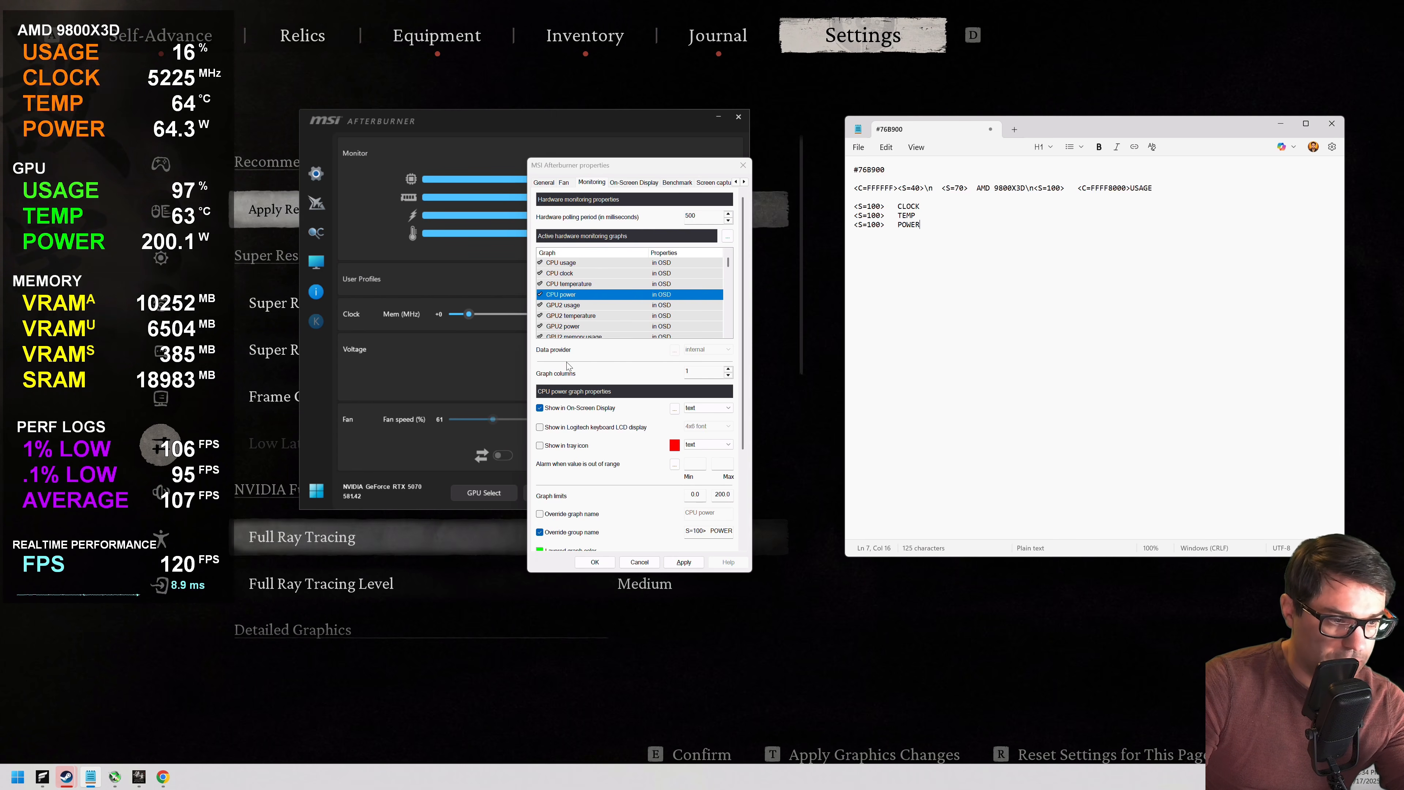
Step: Copy the GPU2 usage graph's full overridden group name into the notes, leaving a blank line below the CPU POWER line
click(578, 305)
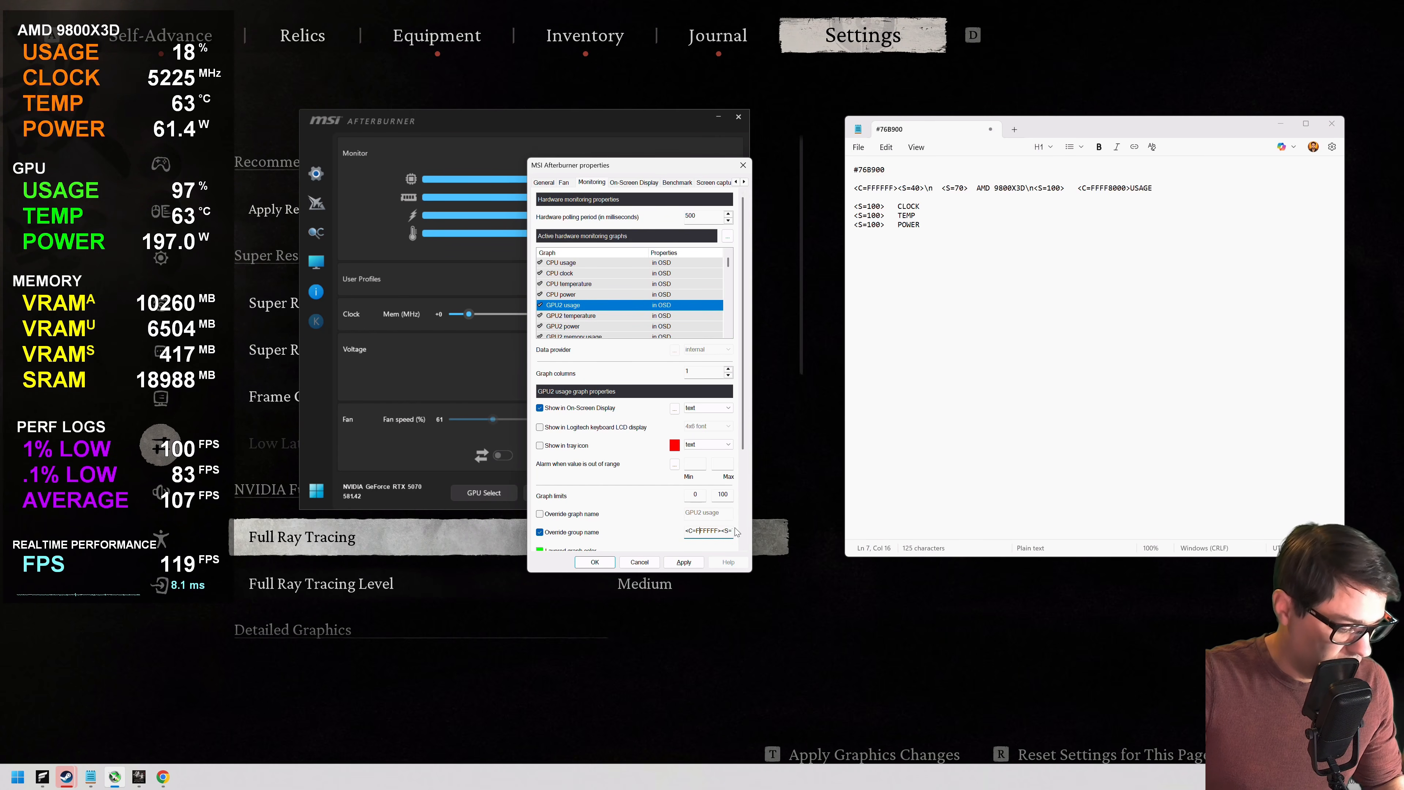
key(ctrl+a)
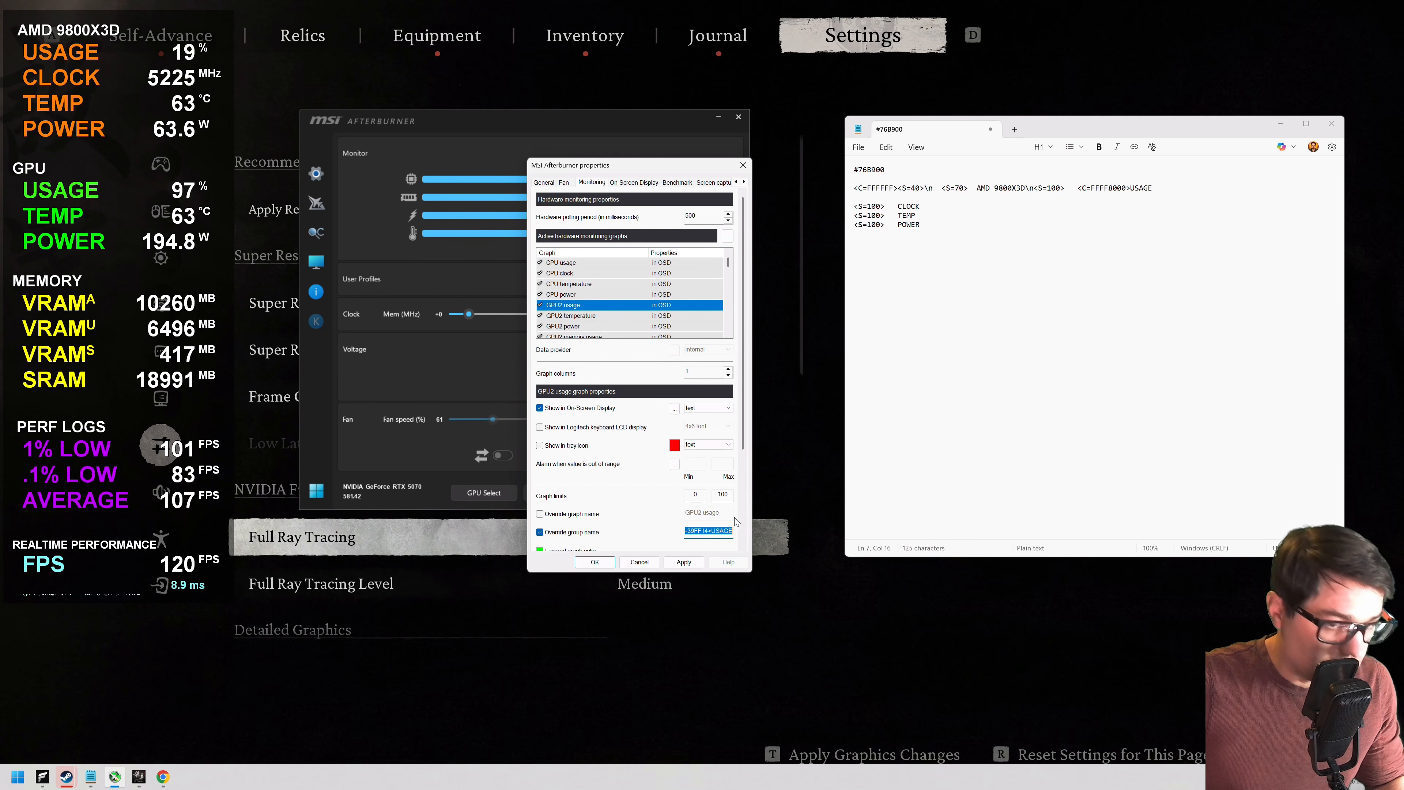
key(alt+Tab)
key(Return)
key(Return)
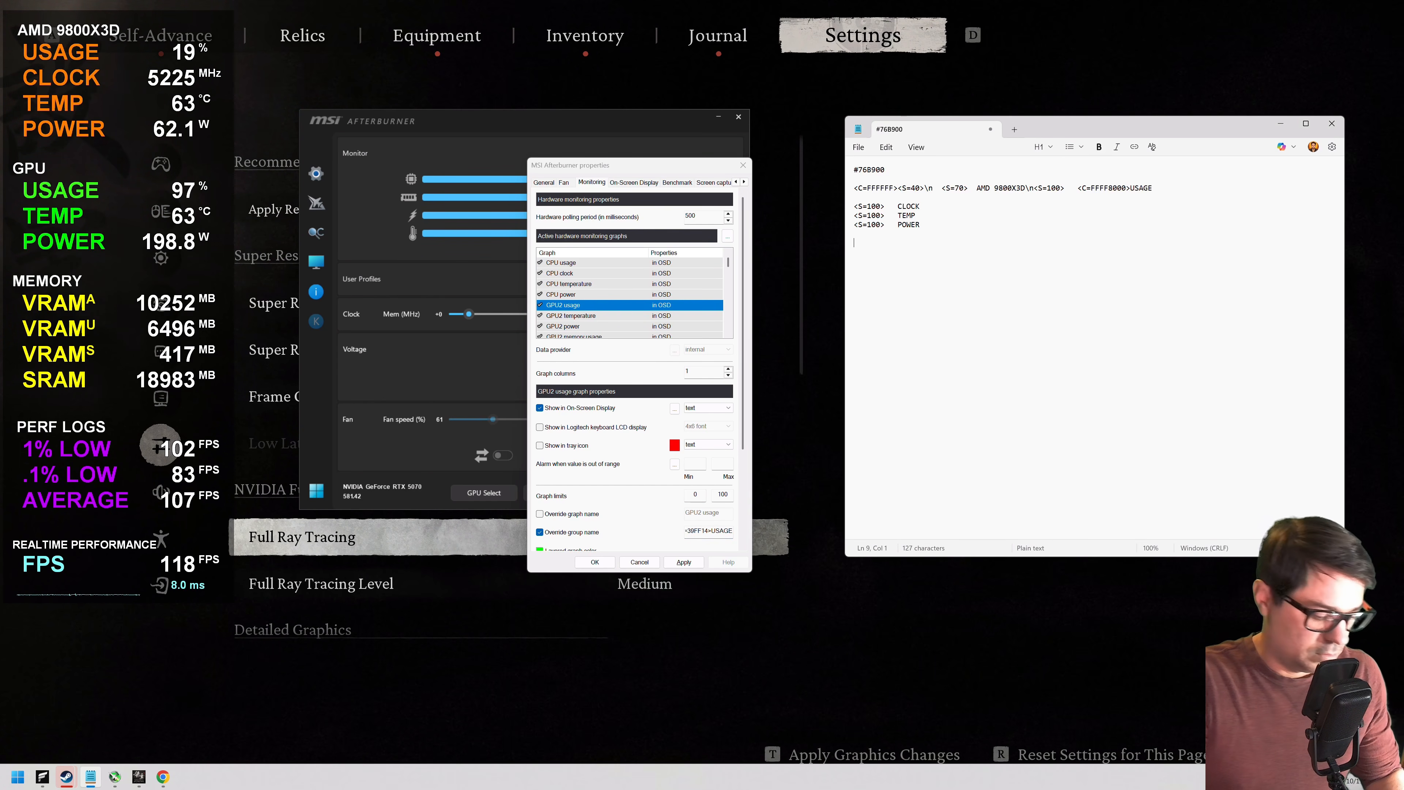
key(ctrl+v)
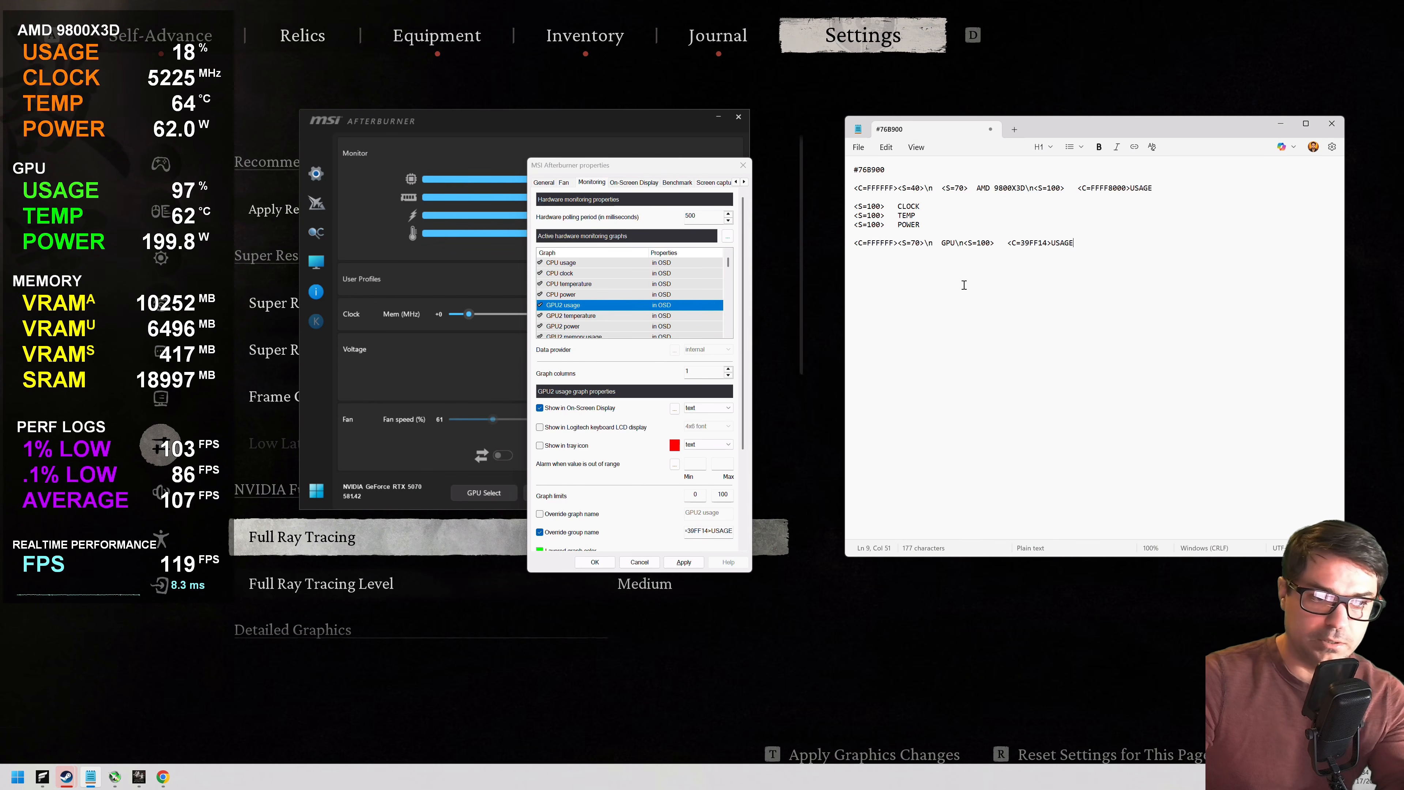
Step: Examine the <C=FFFFFF> and <S=70> tags of the GPU usage string and compare them with the AMD 9800X3D label's size tag
click(929, 223)
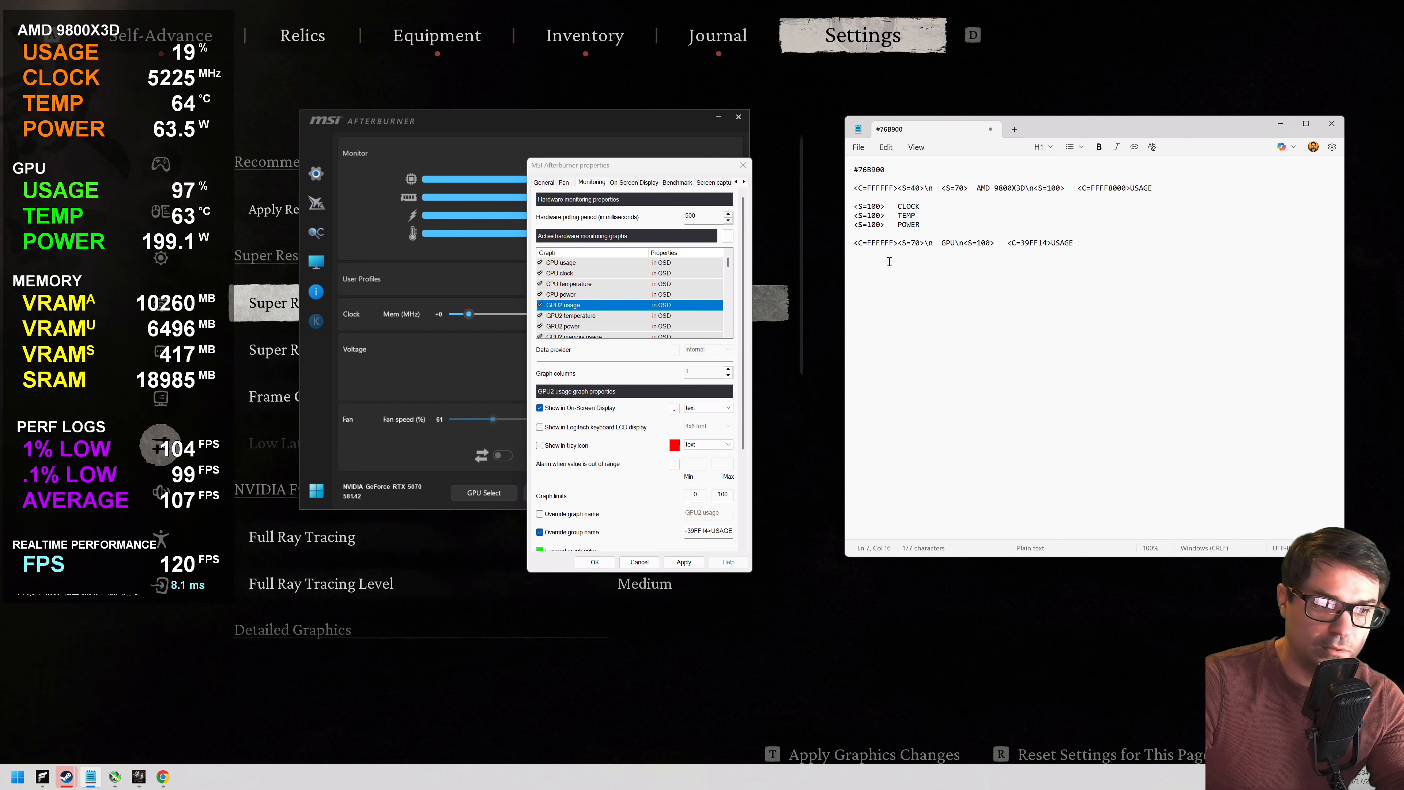
drag(851, 243, 897, 246)
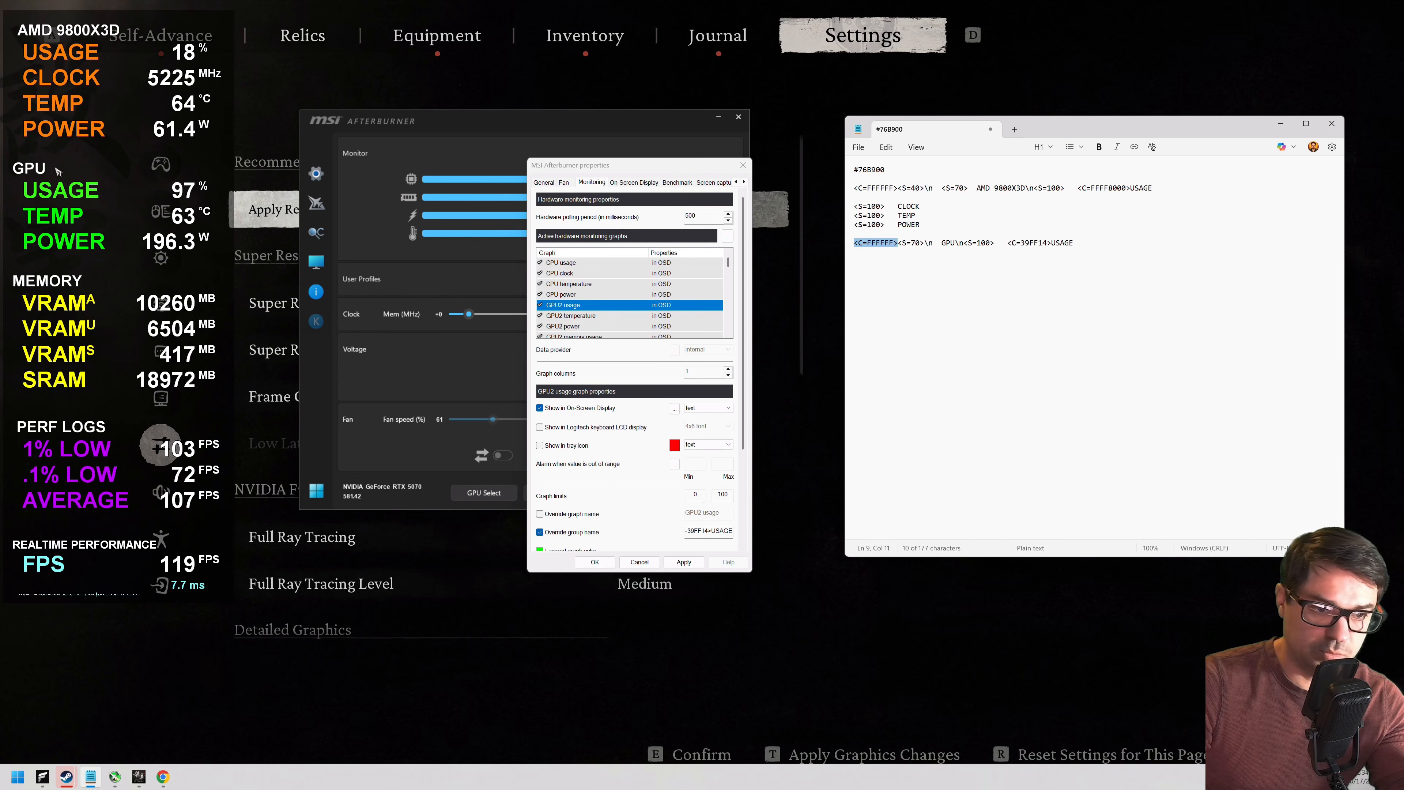
click(950, 243)
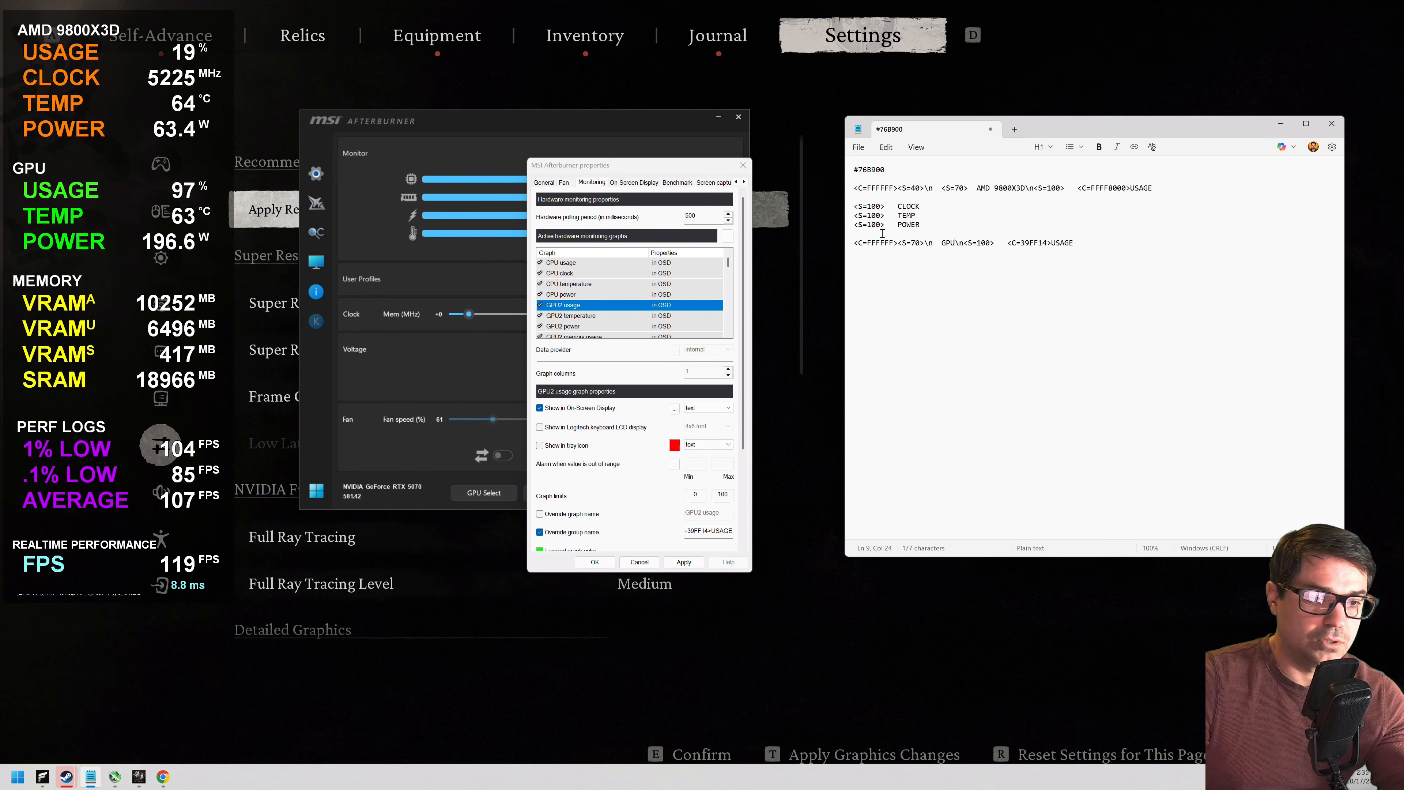
drag(898, 244, 856, 242)
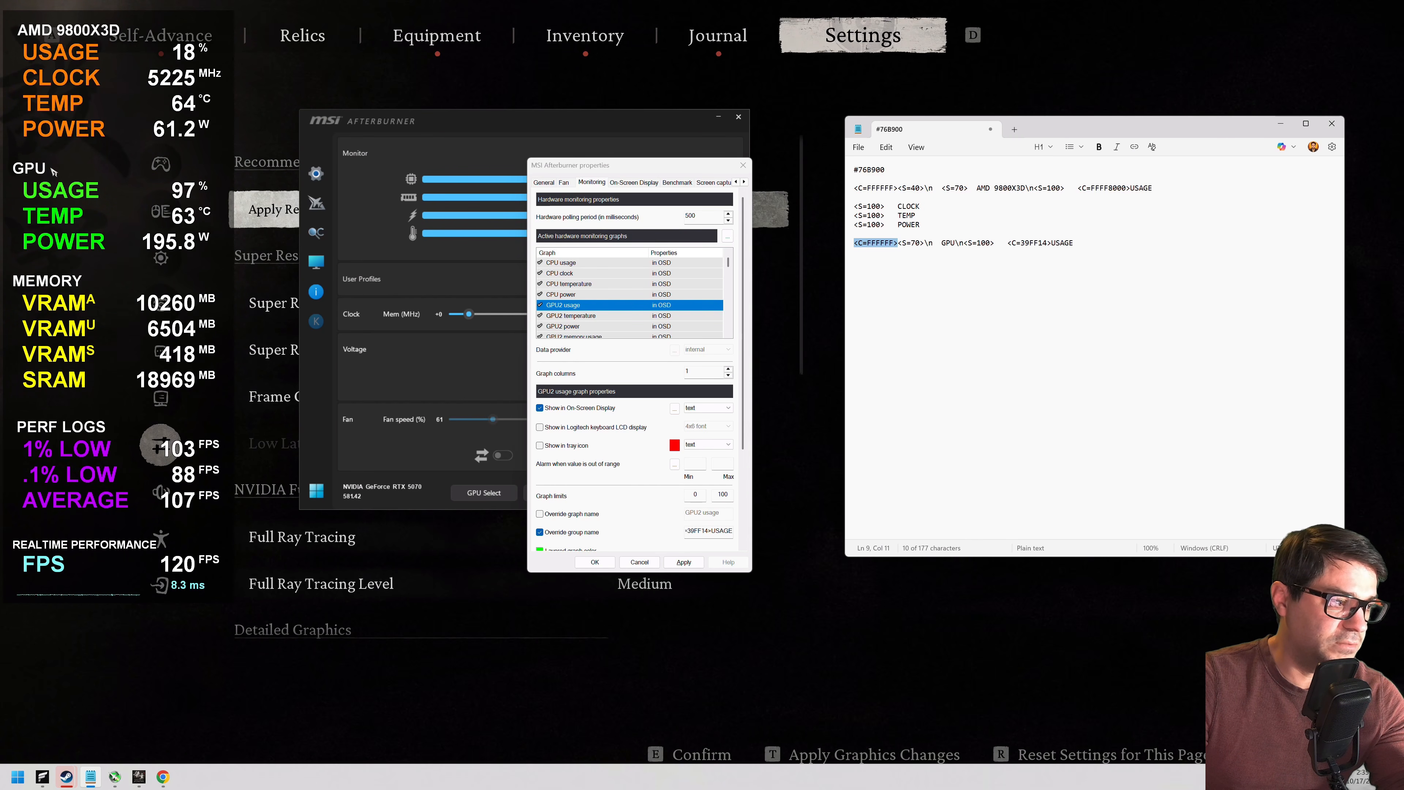
drag(899, 243, 924, 243)
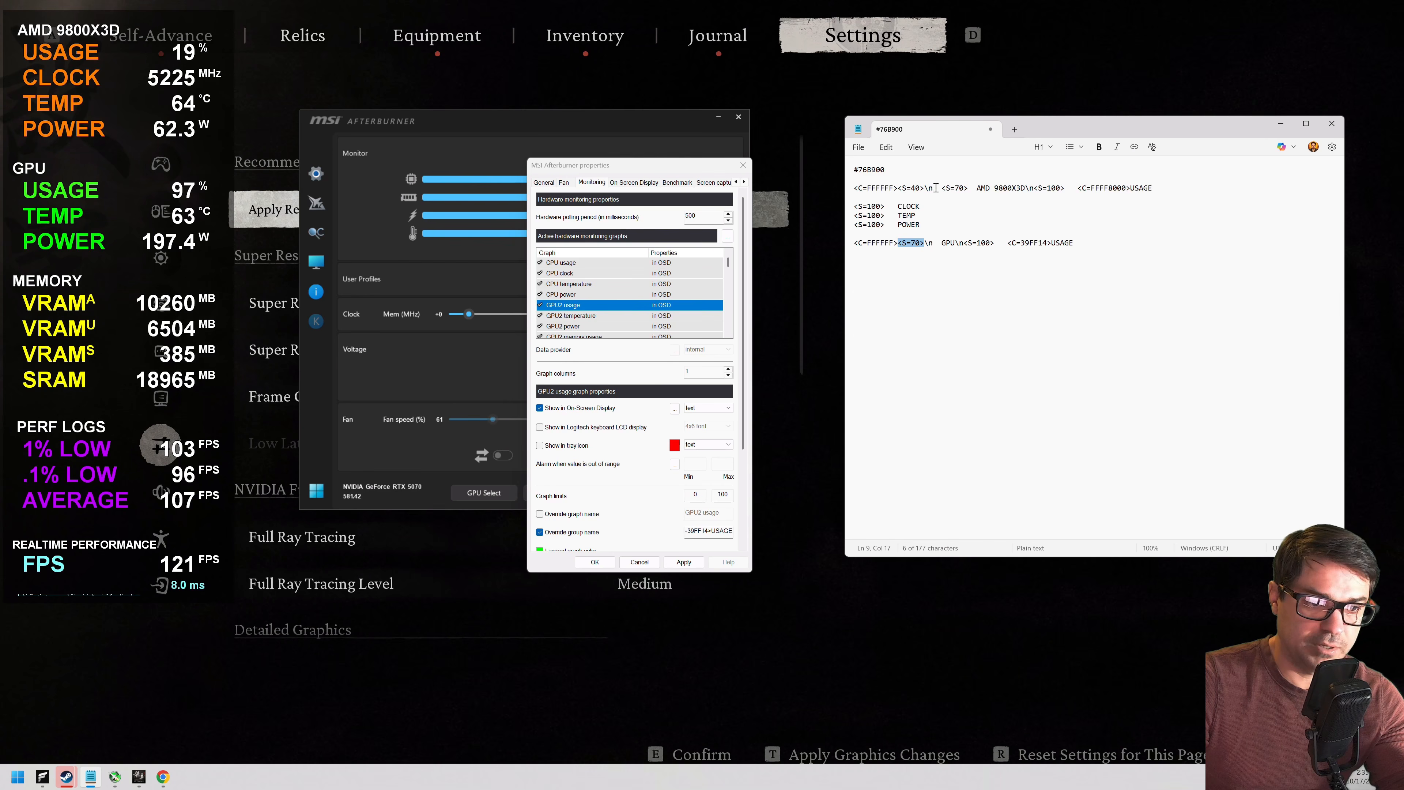
drag(942, 188, 1031, 188)
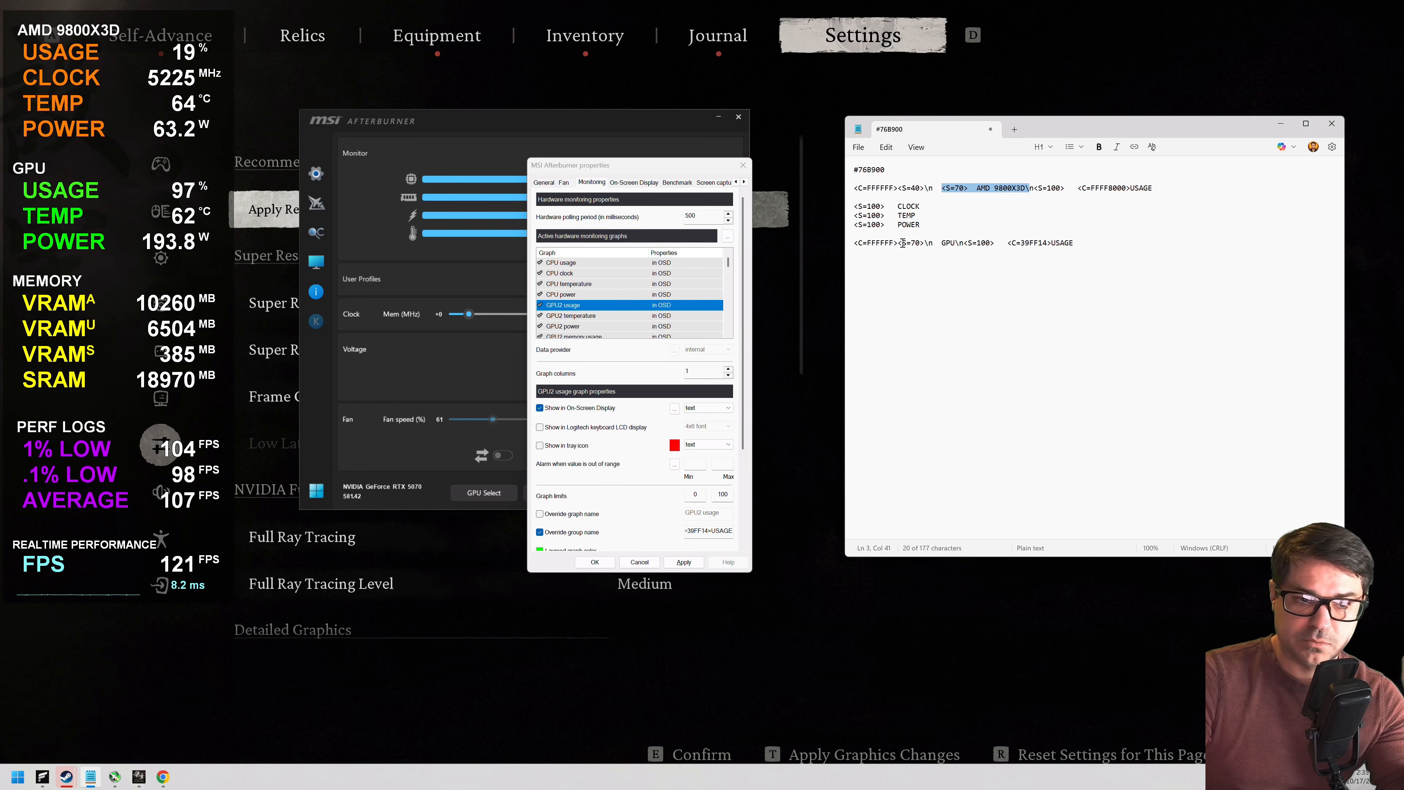
Step: Examine the \n code, the GPU label, the <S=100> tag and the spacing after it in the GPU usage string
click(926, 244)
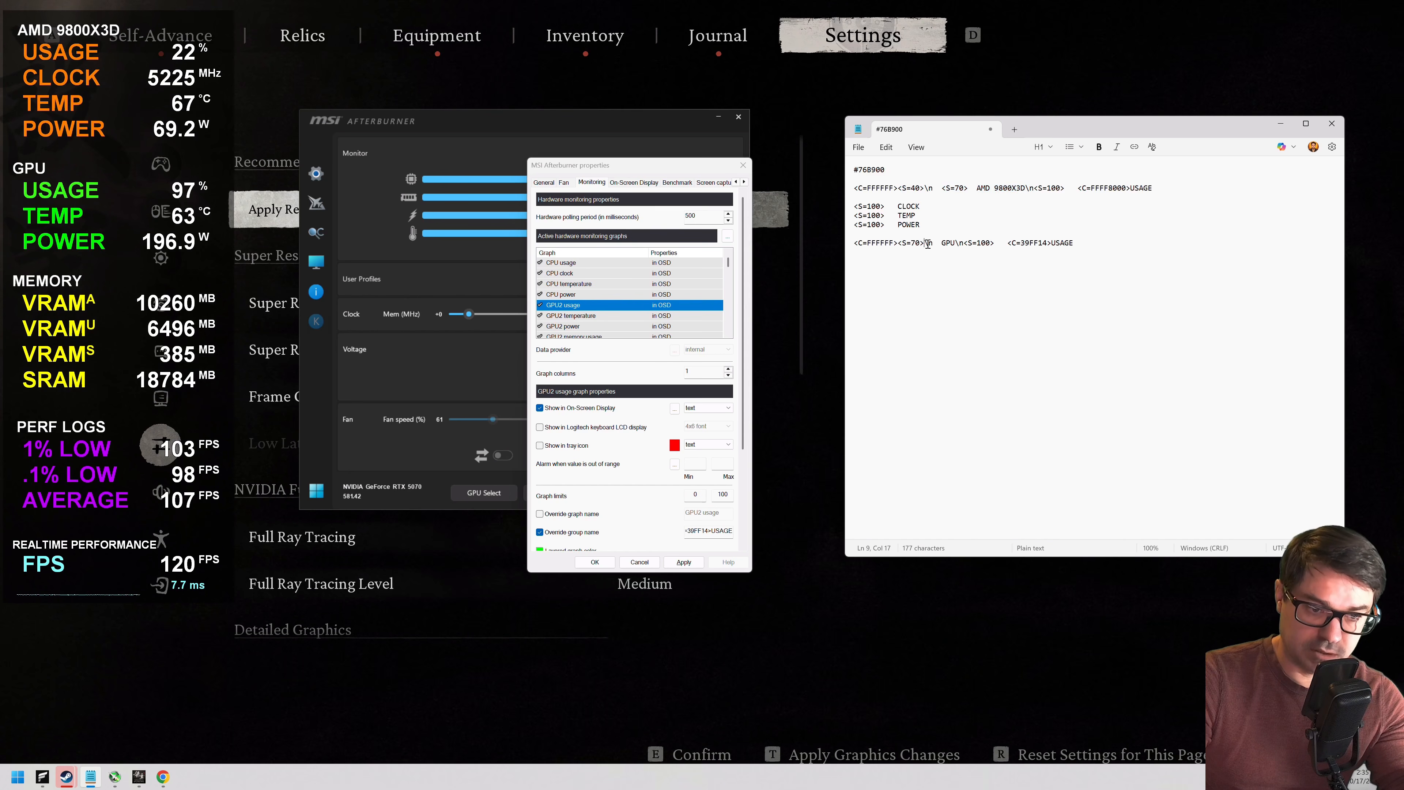
drag(926, 243, 933, 244)
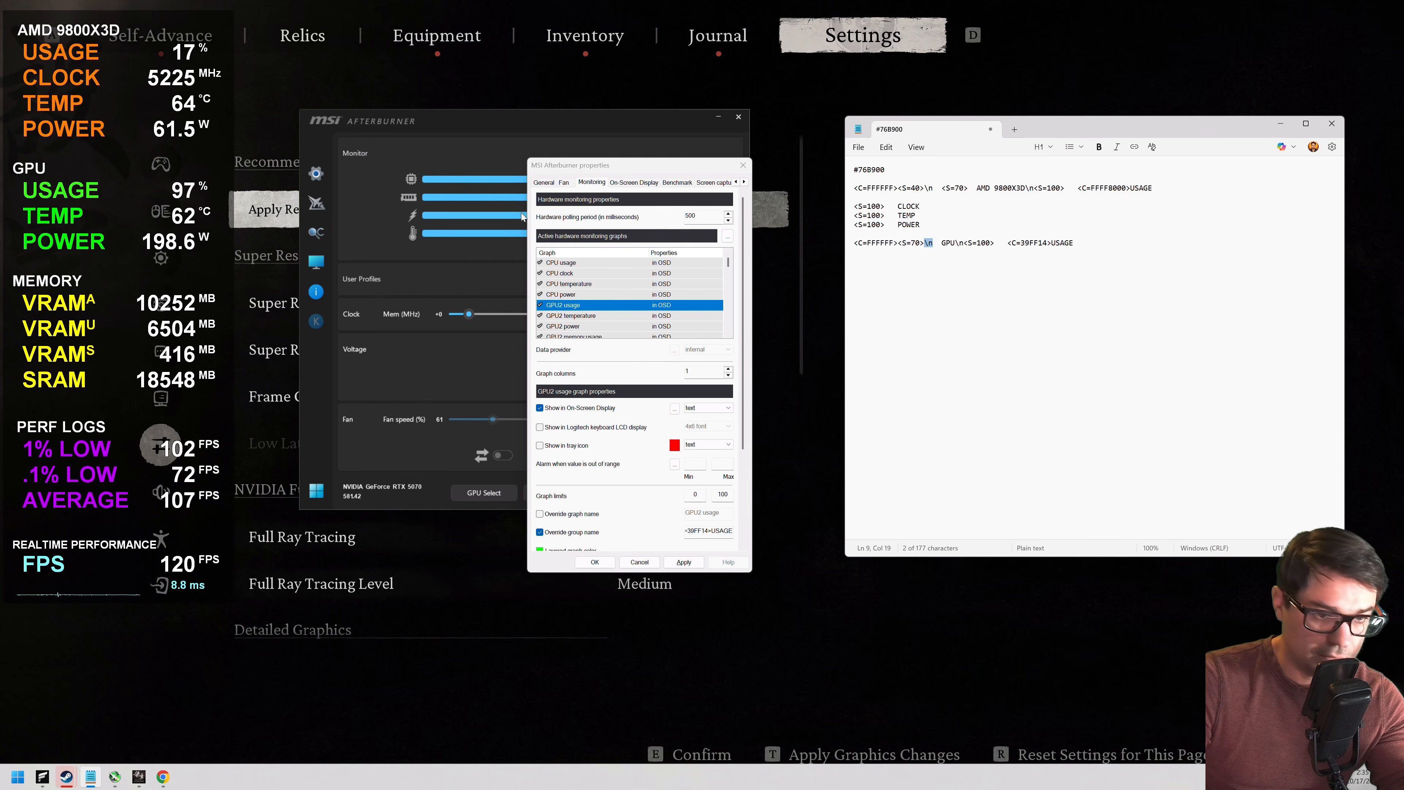
click(942, 244)
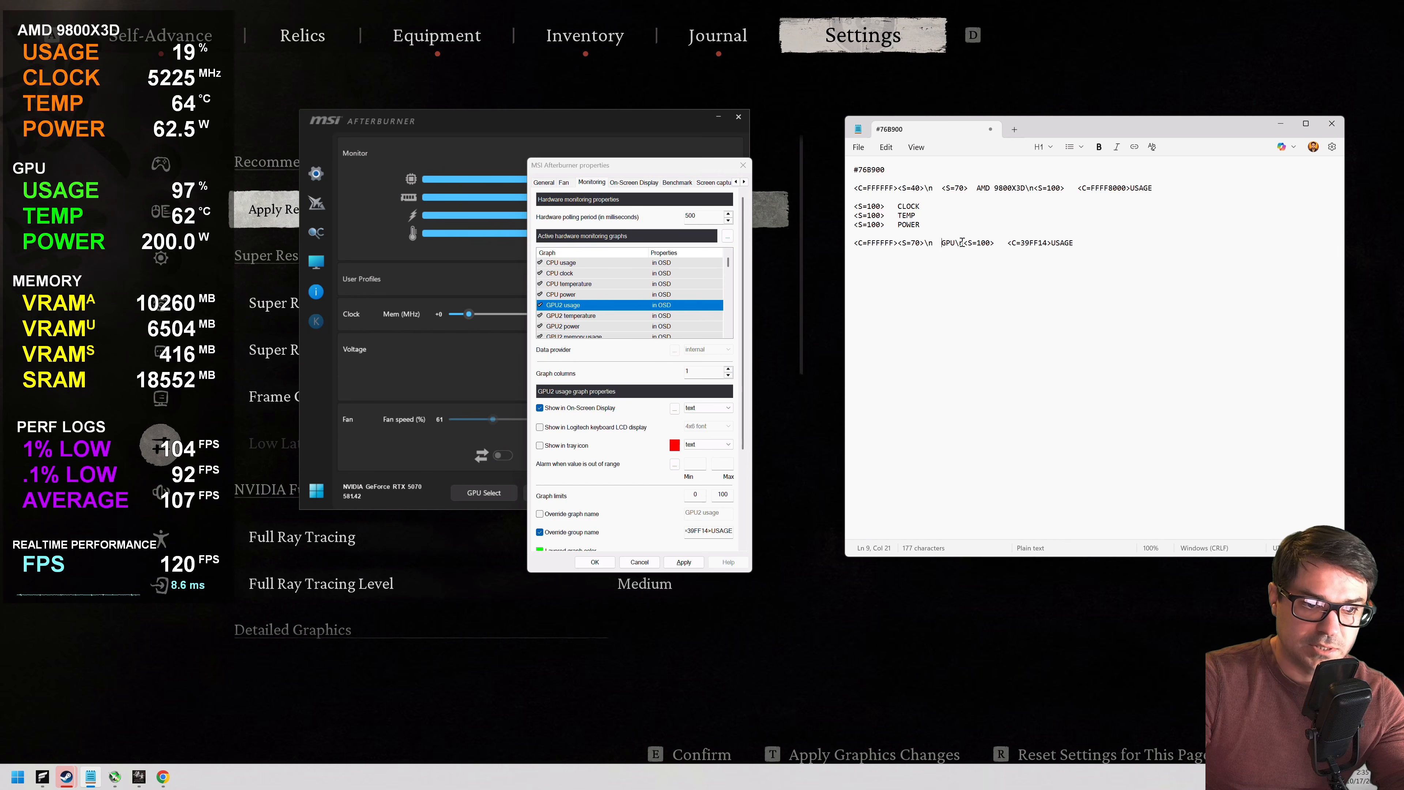
drag(963, 243, 994, 242)
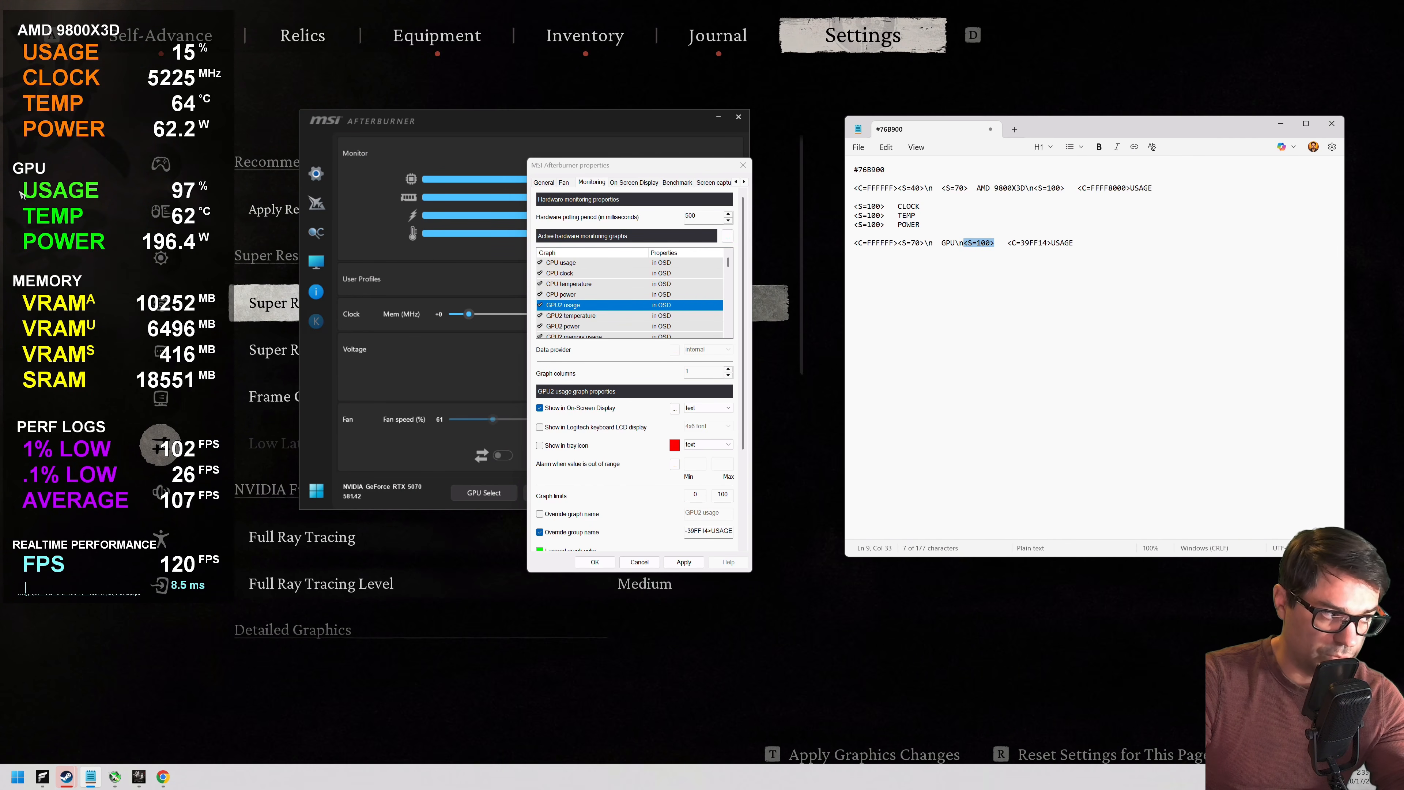
click(1007, 243)
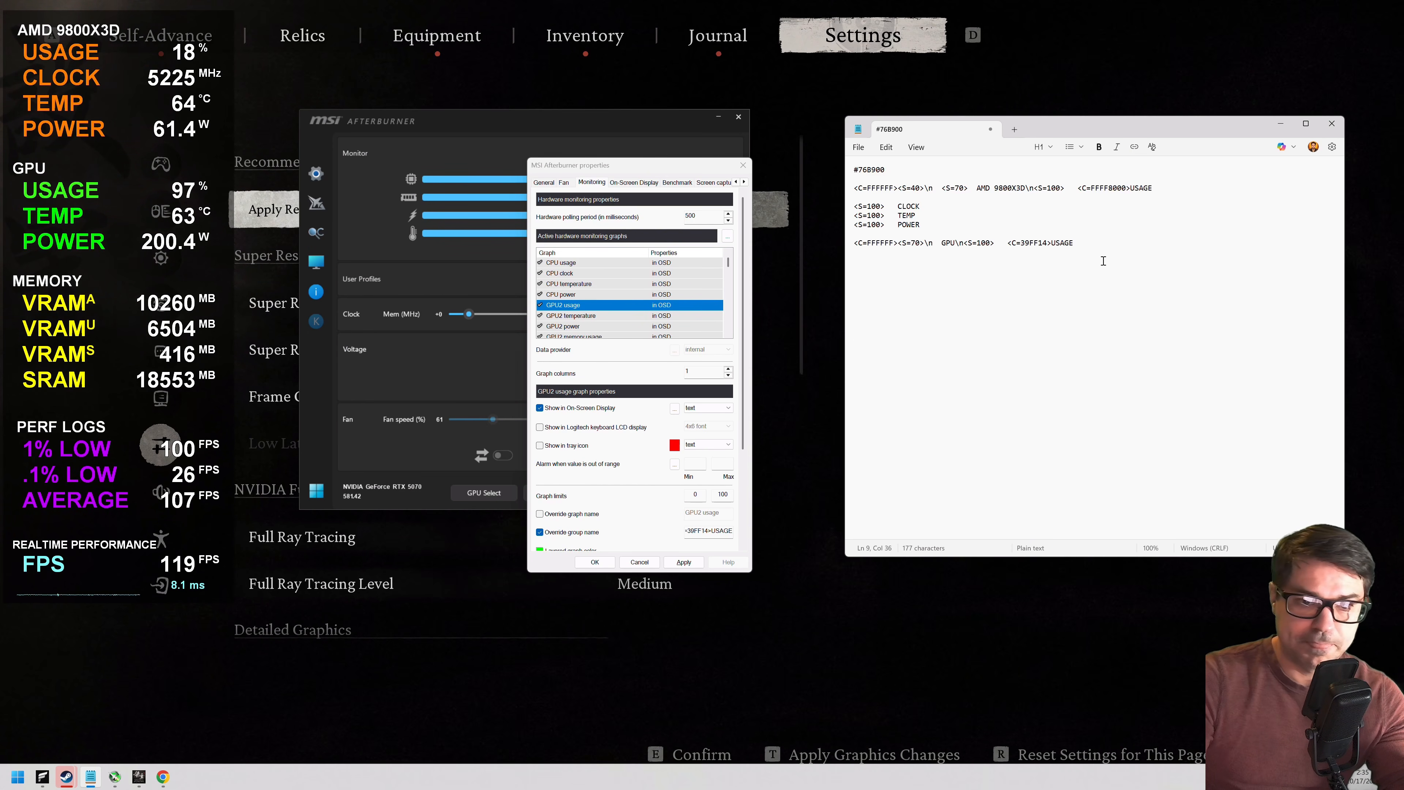
Step: Examine the <C=39FF14> colour tag before the GPU's USAGE label and compare it with the #76B900 code and the CPU colour tag
click(1048, 244)
drag(1015, 239, 1007, 243)
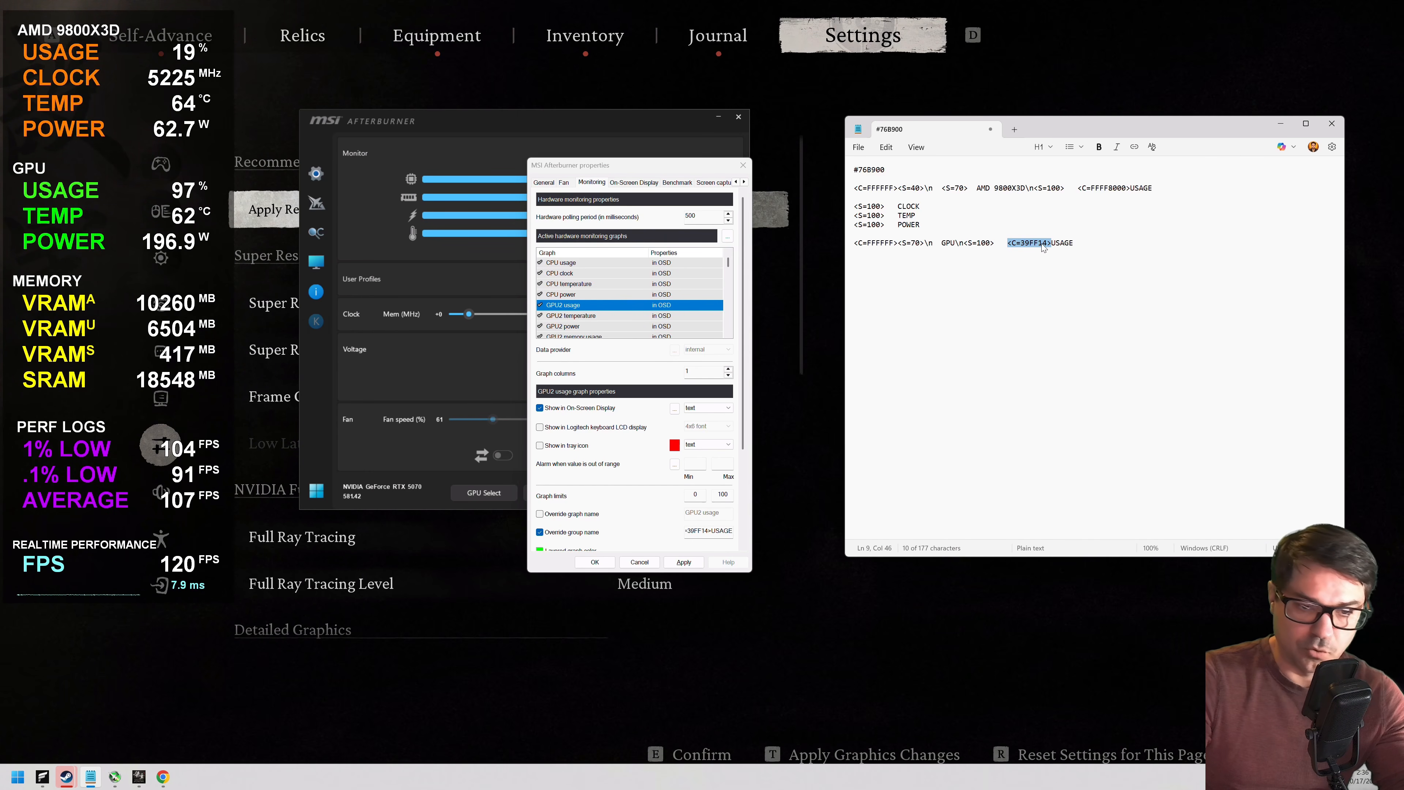
double_click(875, 170)
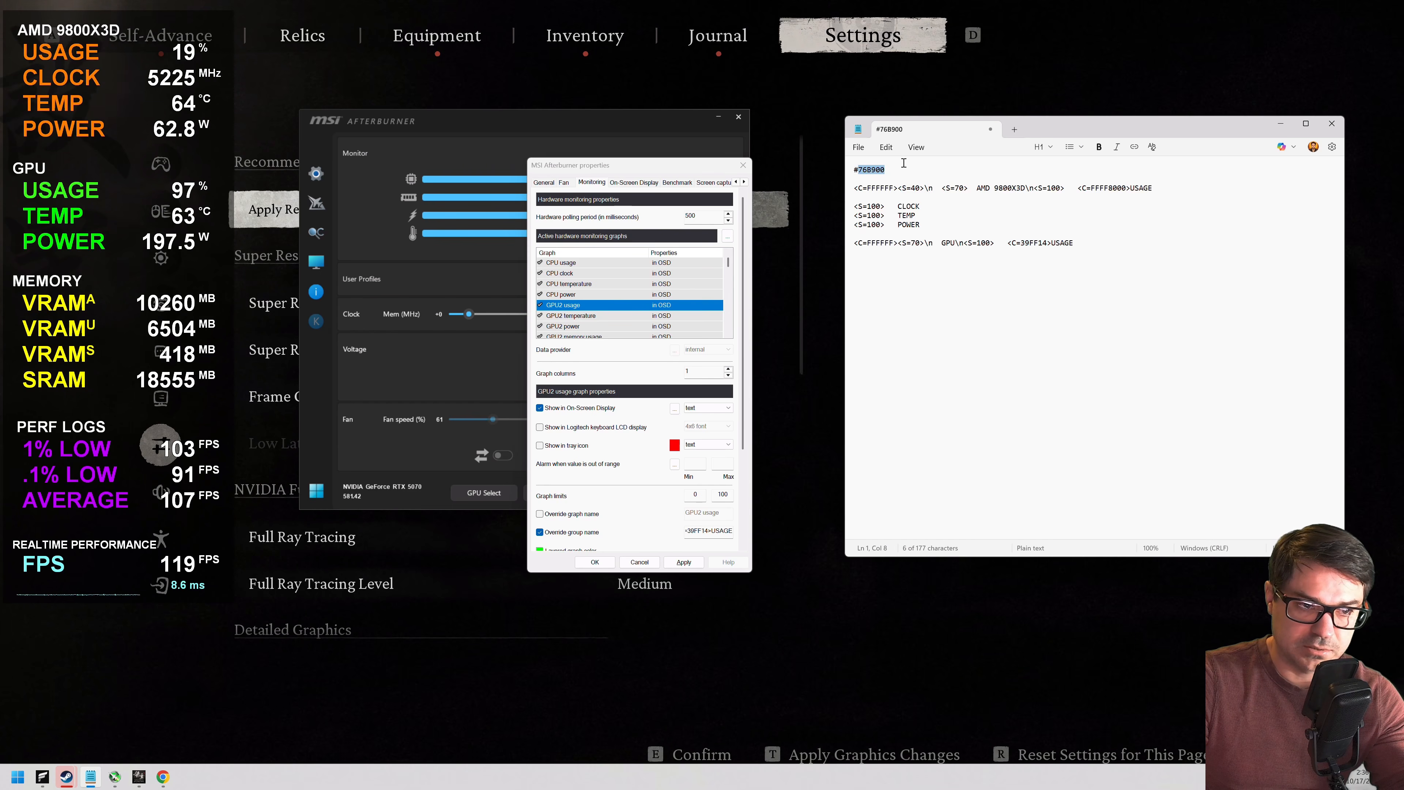
drag(1051, 243, 1008, 244)
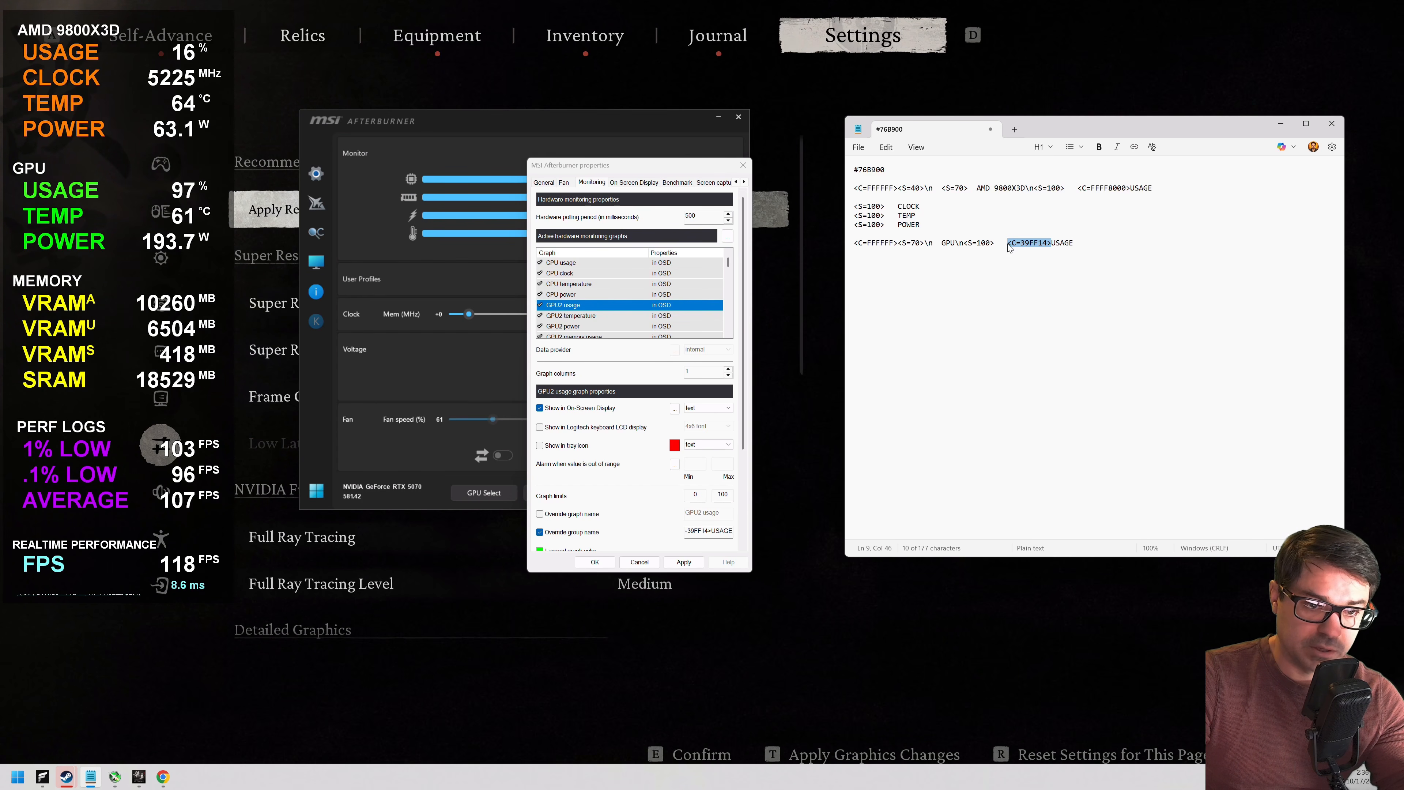
click(1053, 244)
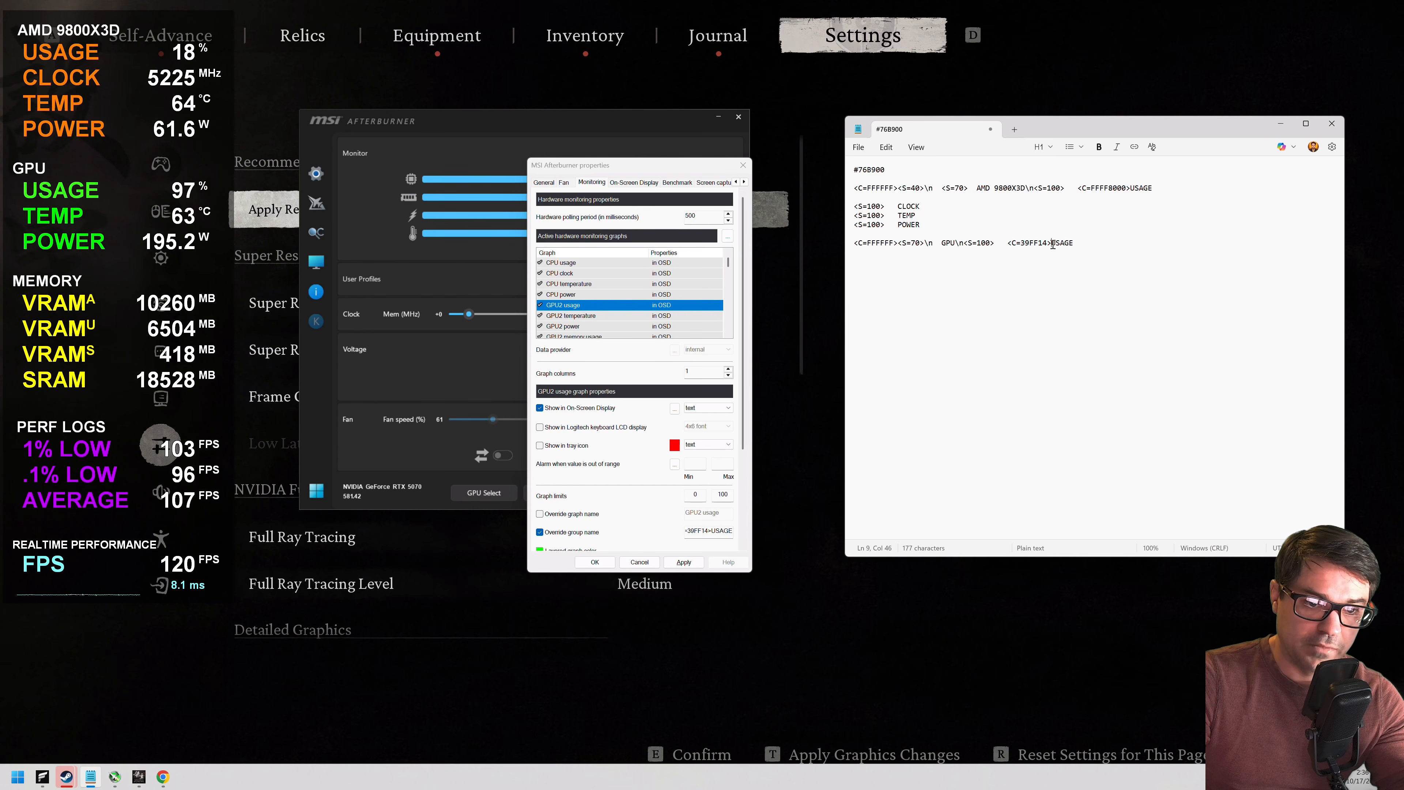
click(1023, 245)
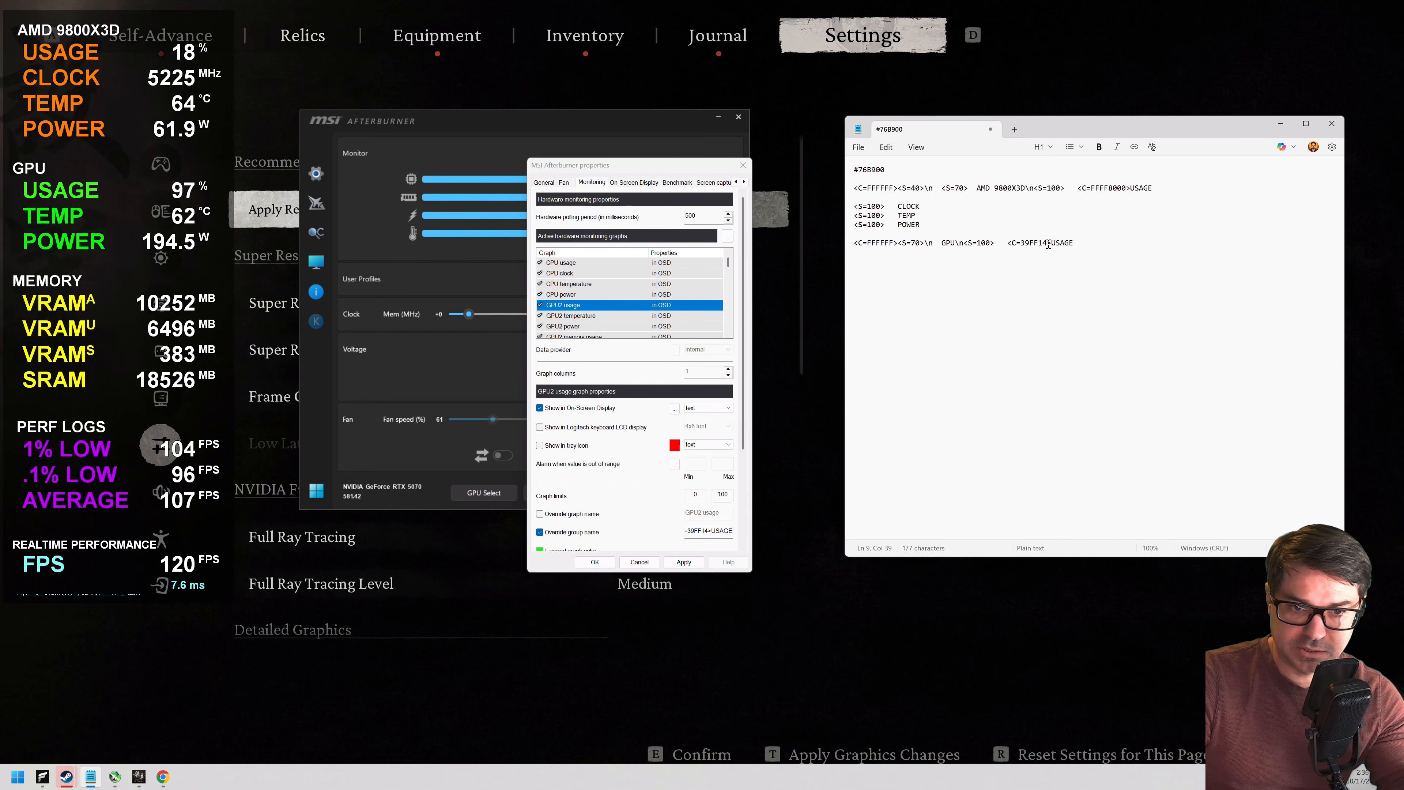
click(1099, 190)
drag(1042, 242, 1039, 243)
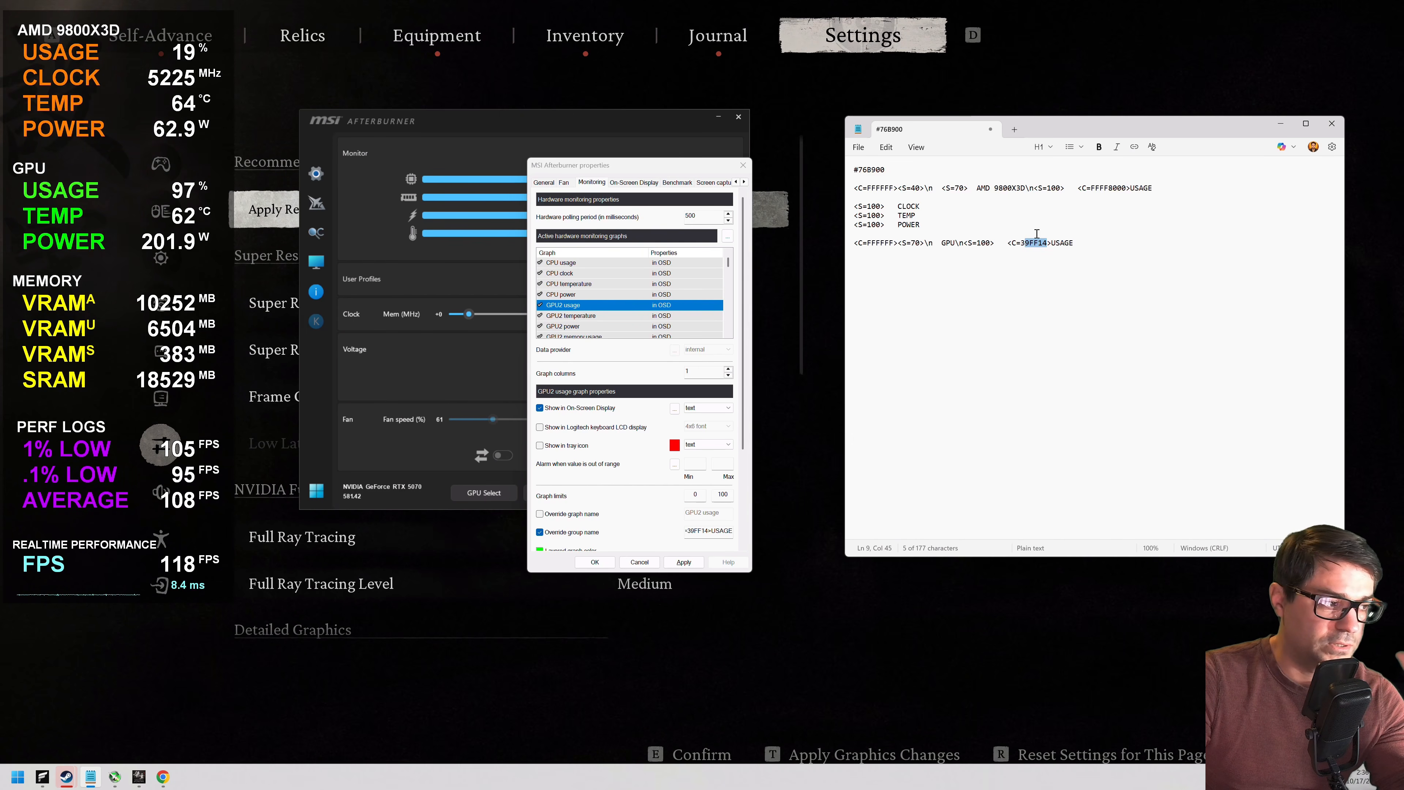
click(1100, 243)
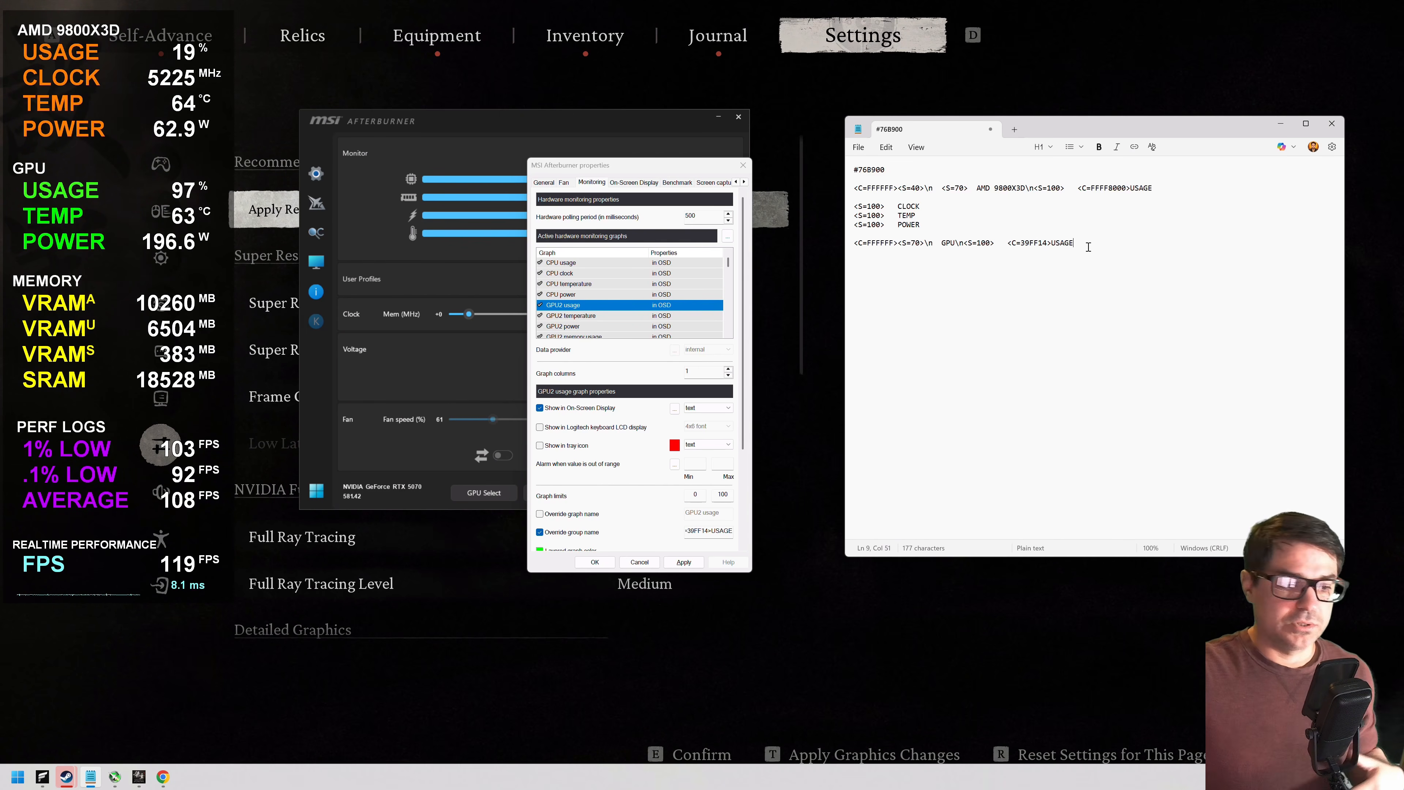
Step: Copy the GPU2 temperature graph's group name, <S=100> with spaces and TEMP, onto a new line below the GPU usage string
click(576, 315)
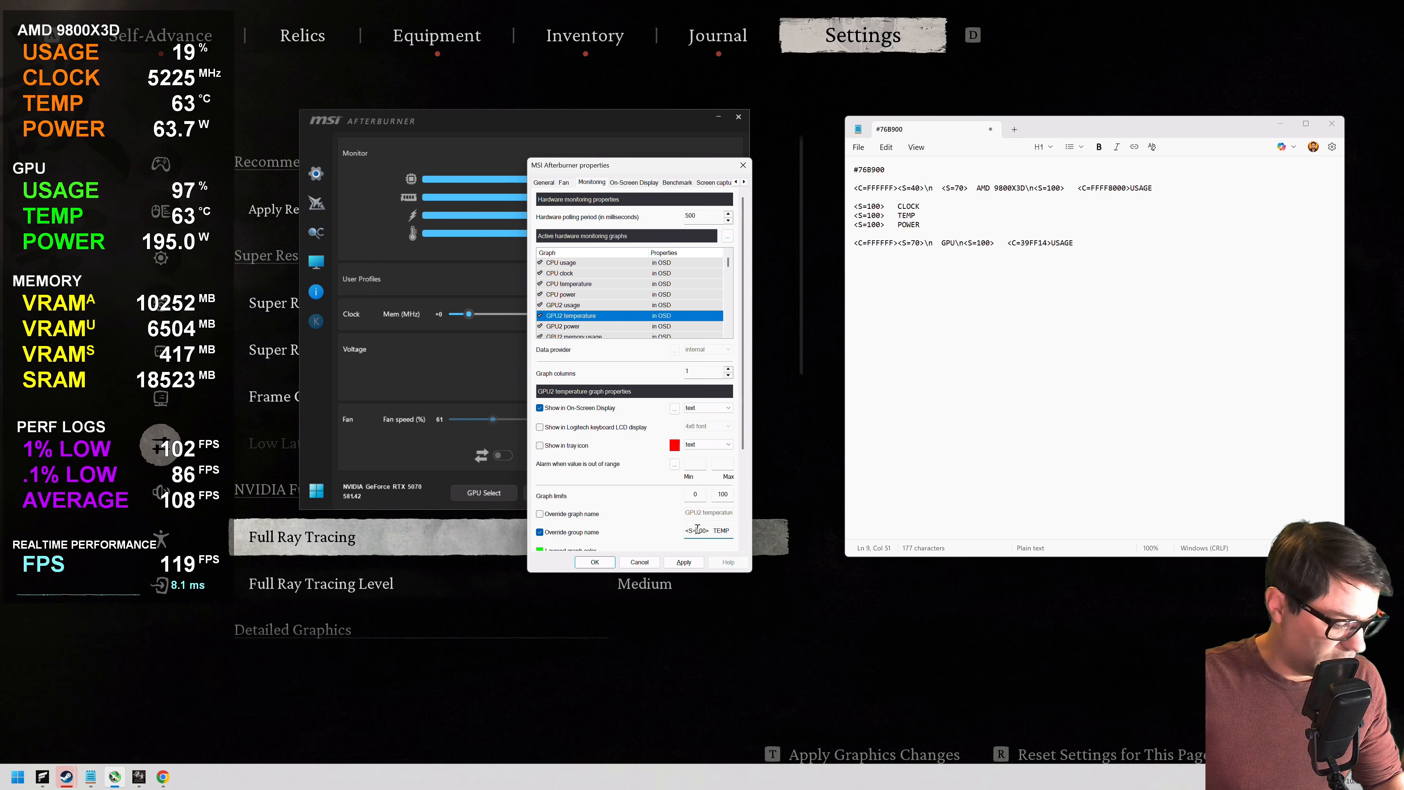
click(1111, 259)
key(Return)
text(<S=100>   TEMP)
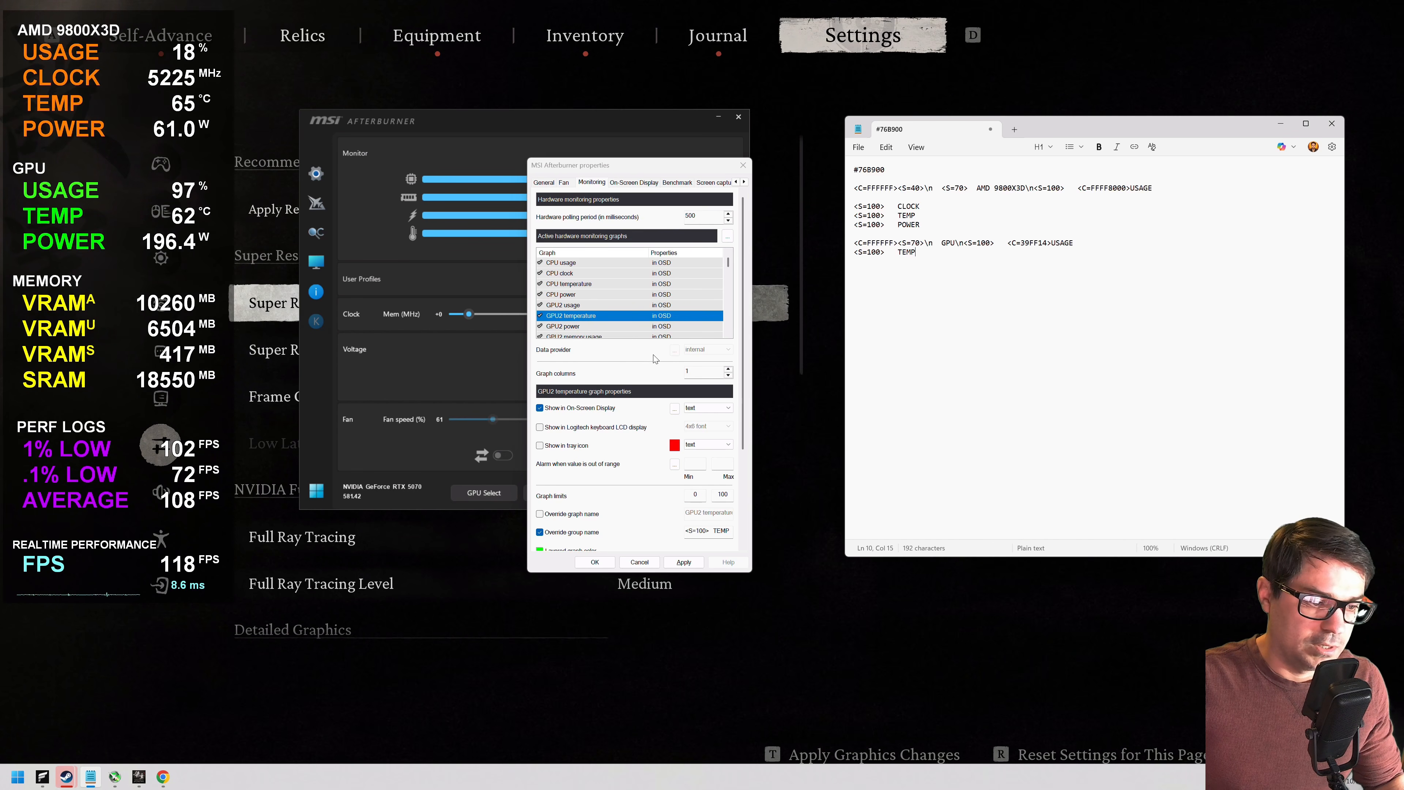
Step: Copy the GPU2 power graph's group name, <S=100> with spaces and POWER, onto a new line below the GPU's TEMP string
click(608, 326)
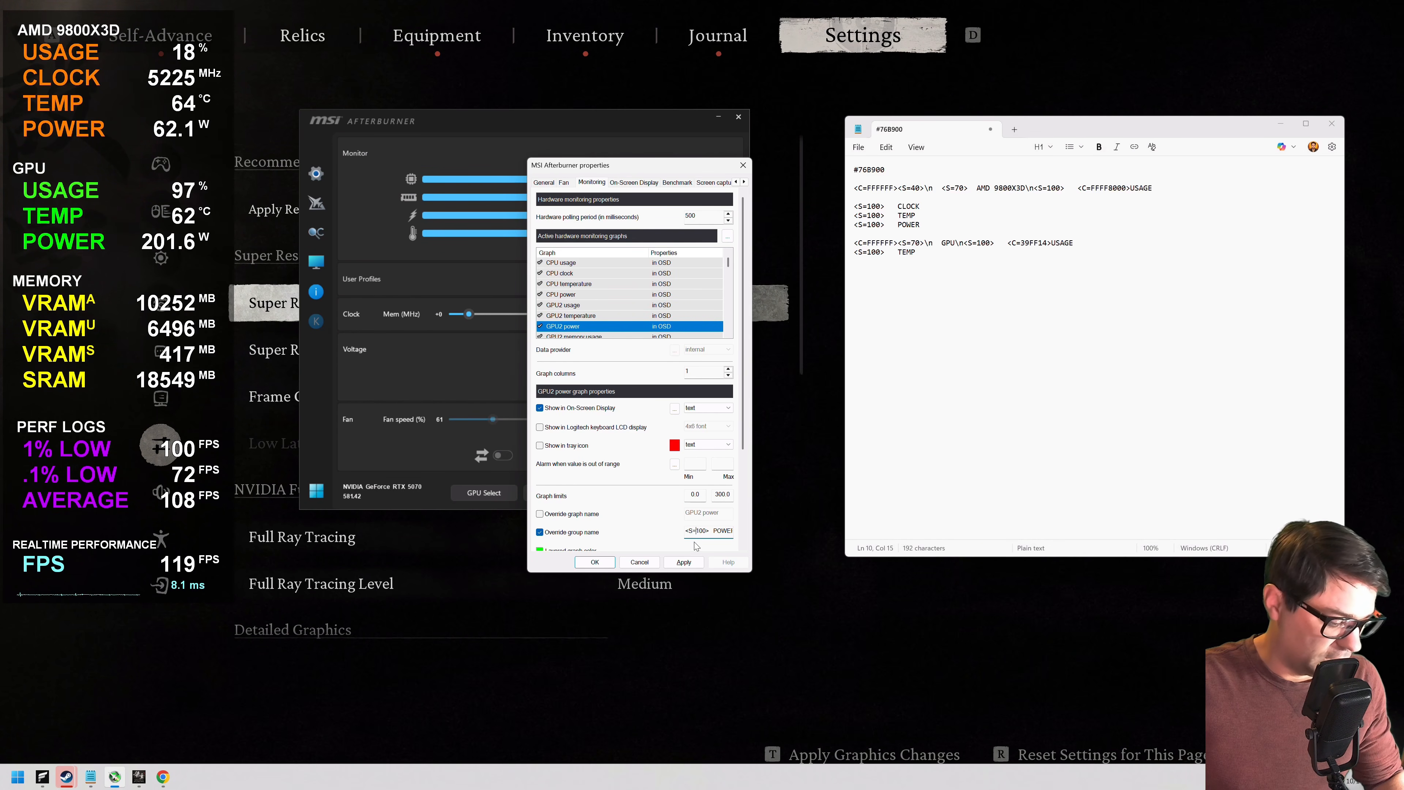
key(ctrl+a)
key(ctrl+c)
click(999, 256)
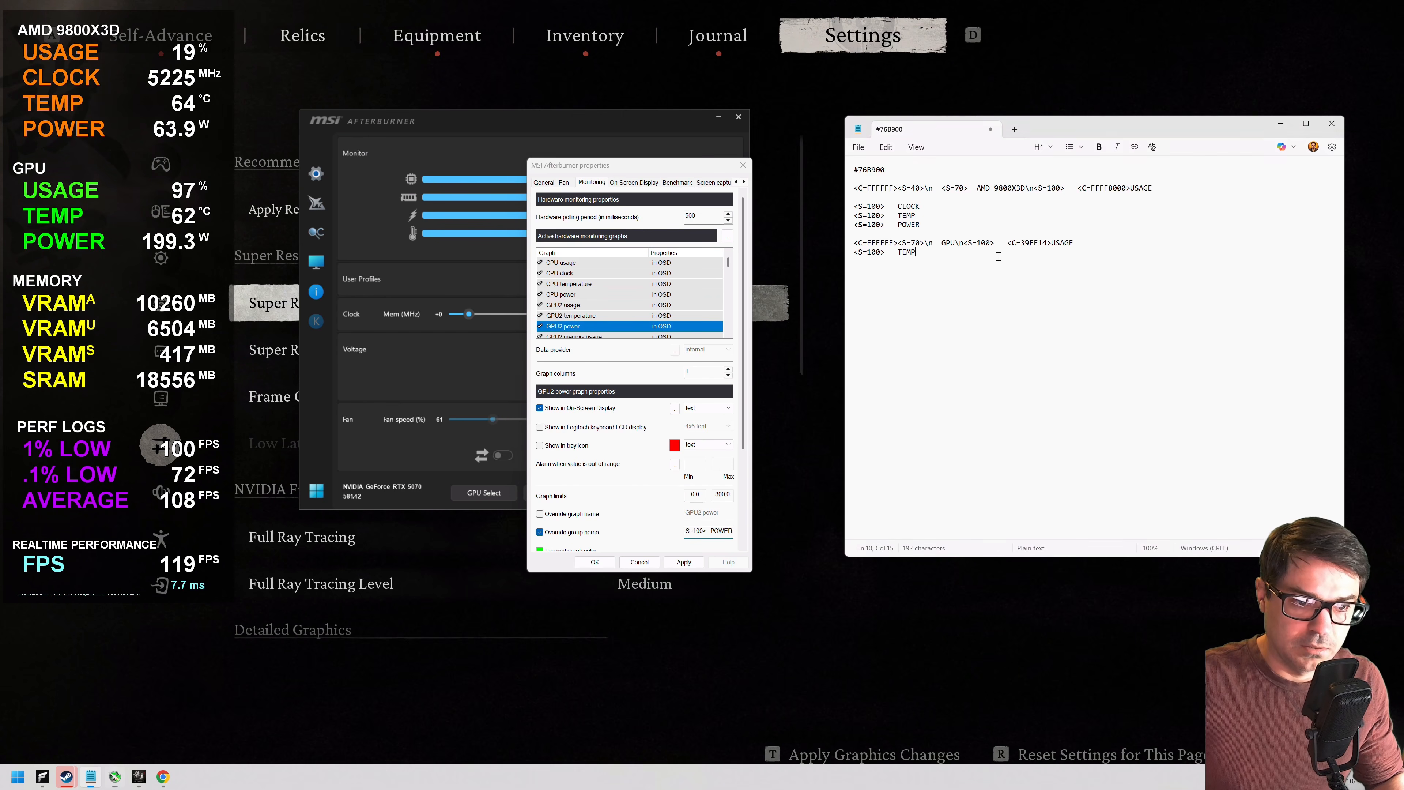
key(Return)
key(ctrl+v)
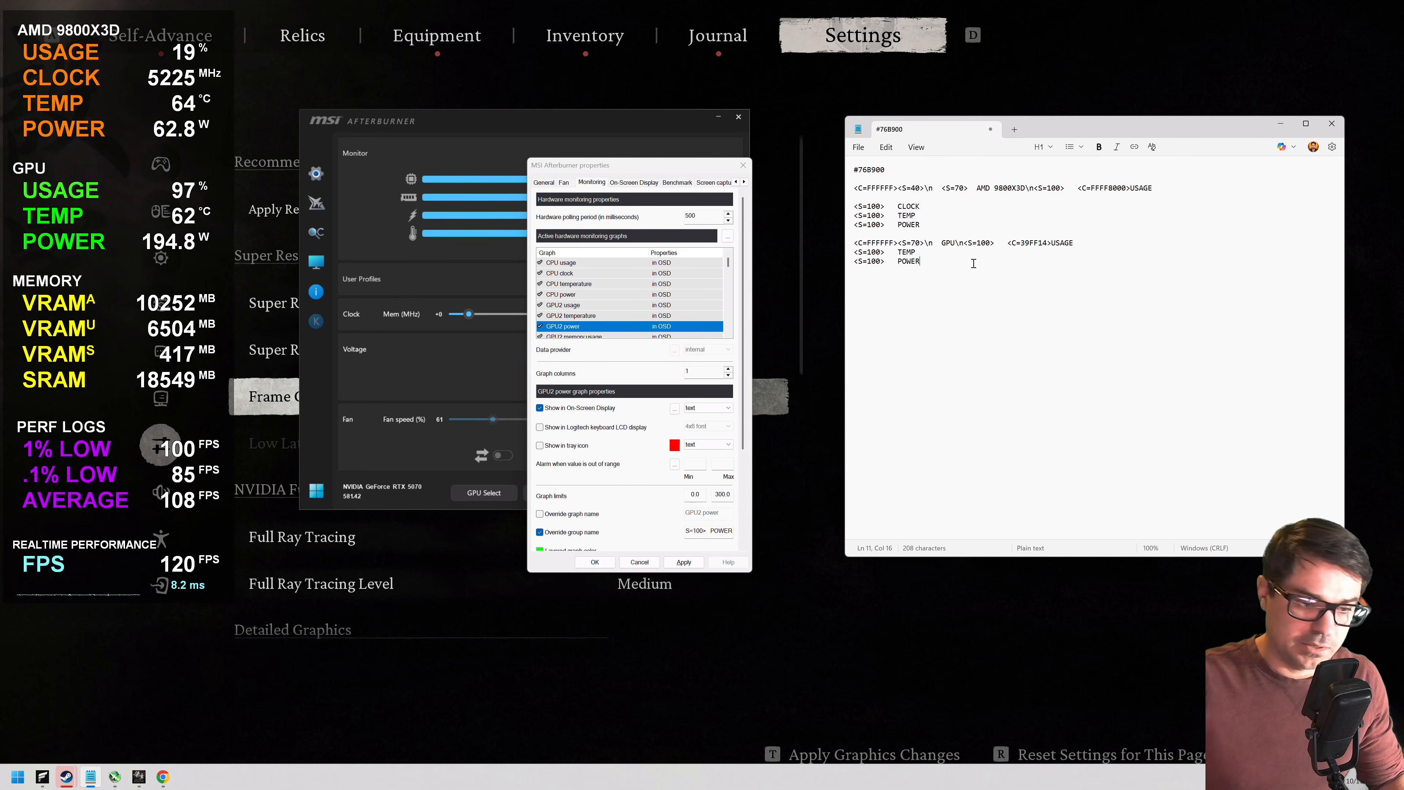
Step: Copy the GPU2 memory usage group name, <C=FFFFFF><S=70>\n MEMORY\n<S=100><C=FFFF00> VRAM<S=60>A<S=100>, below the GPU strings, leaving a blank line between
key(Return)
key(Return)
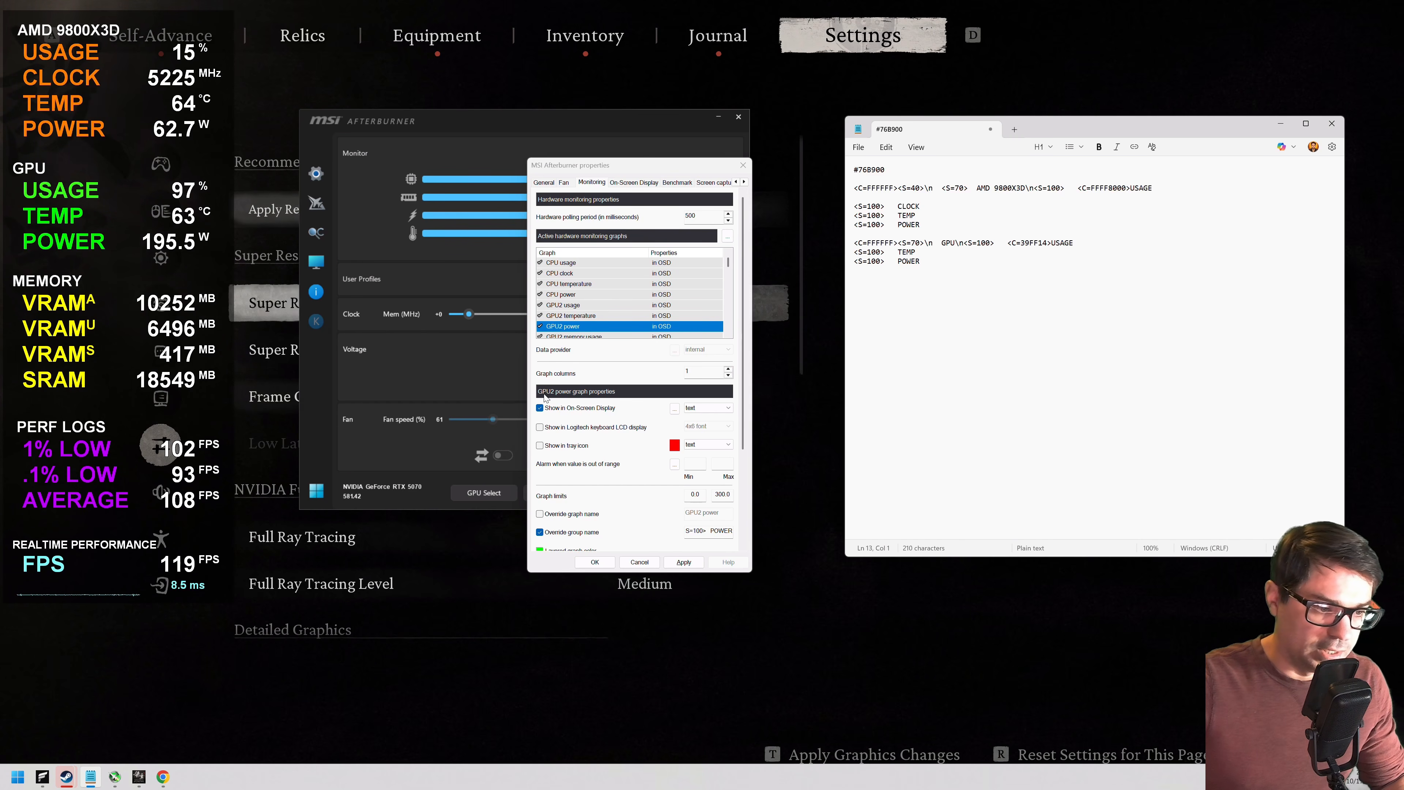
scroll(630, 299, down, 2)
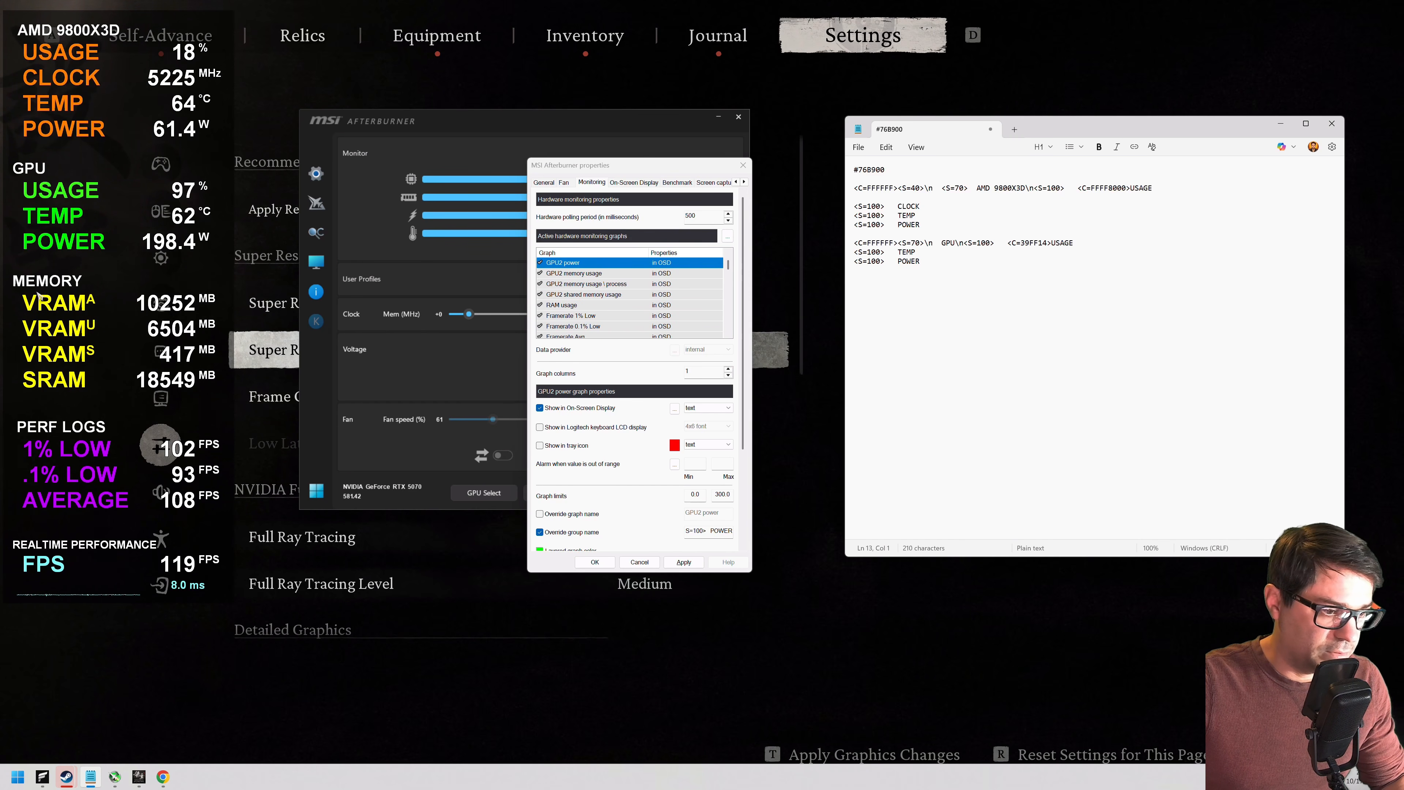
click(575, 272)
click(714, 531)
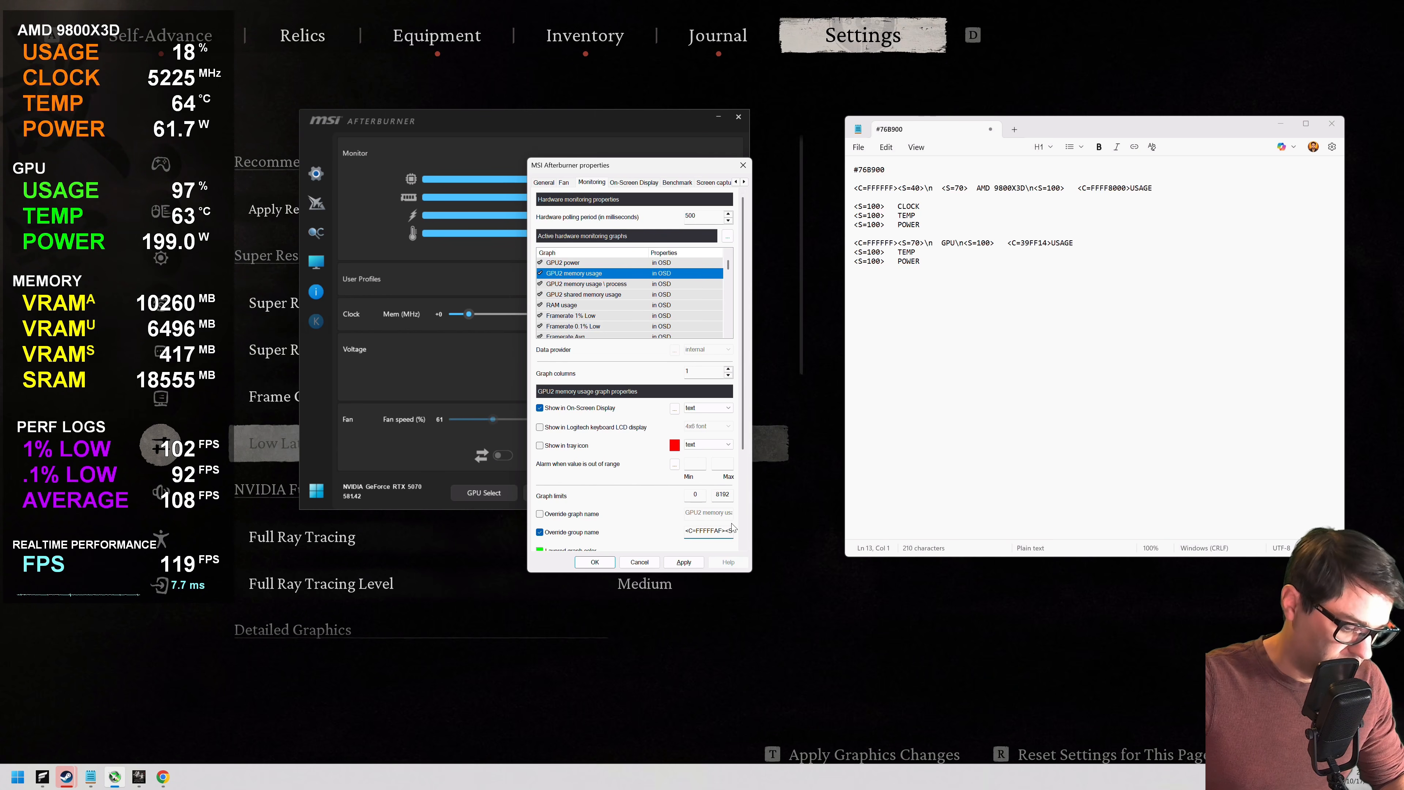
drag(720, 533, 733, 527)
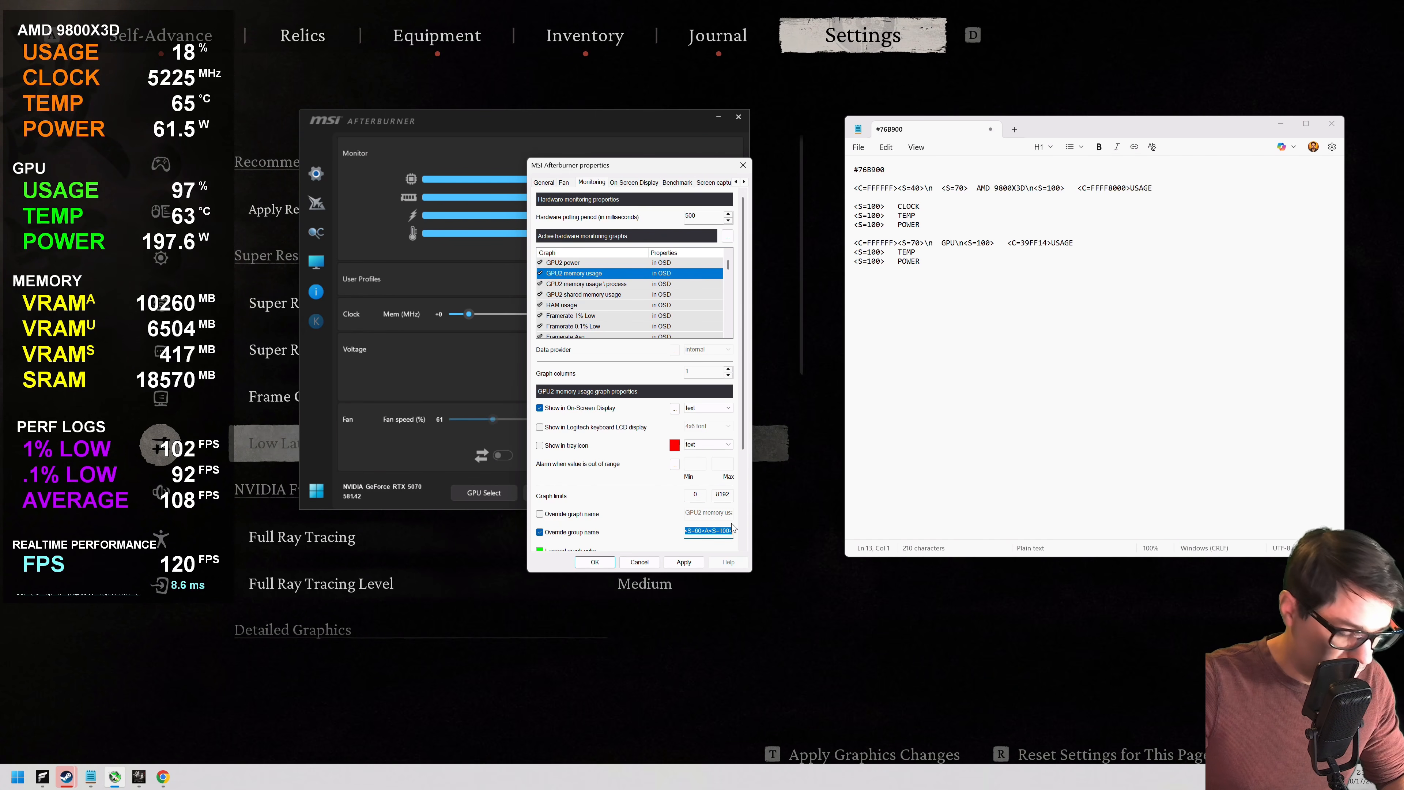
click(1061, 316)
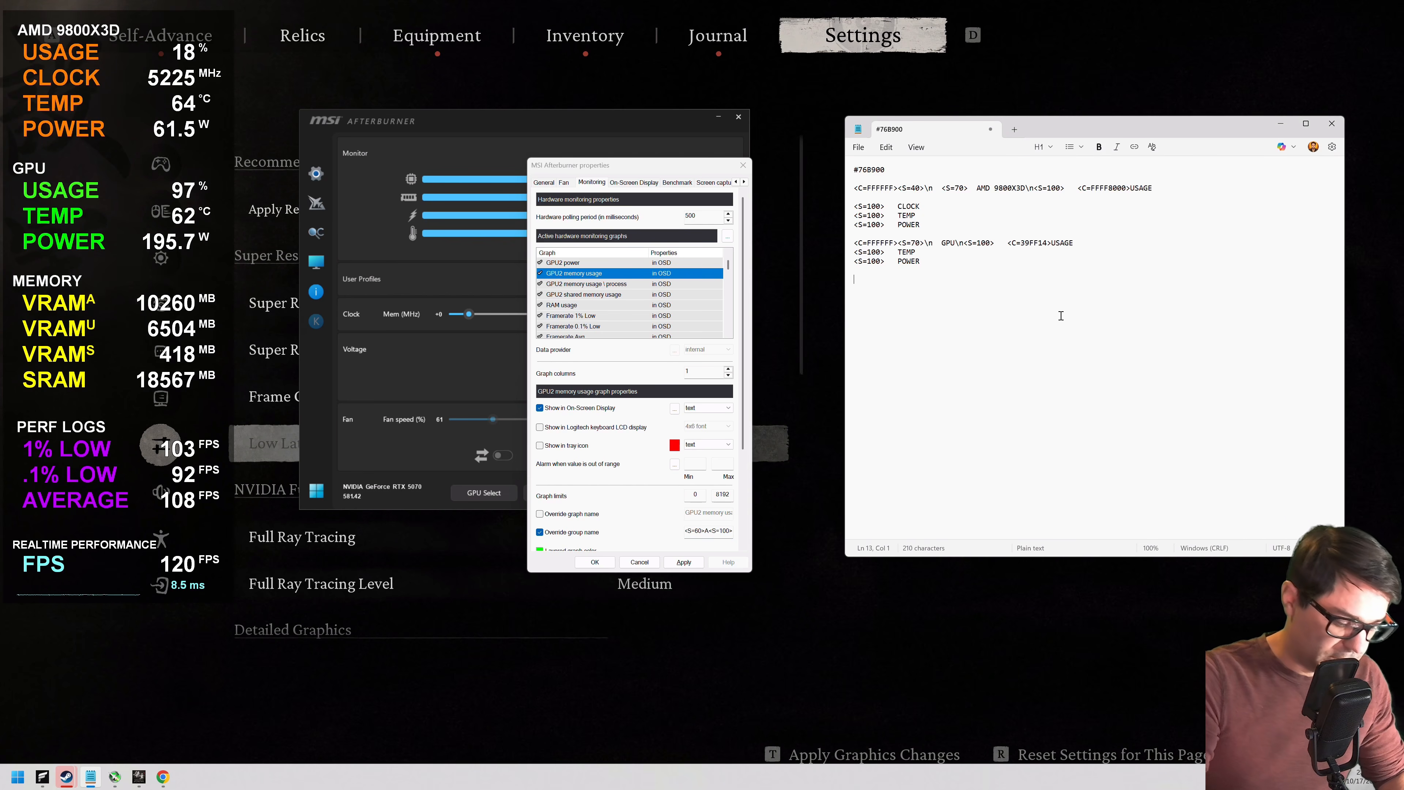
text(<C=FFFFFF><S=70>\n  MEMORY\n<S=100><C=FFFF00>   VRAM<S=60>A<S=100>)
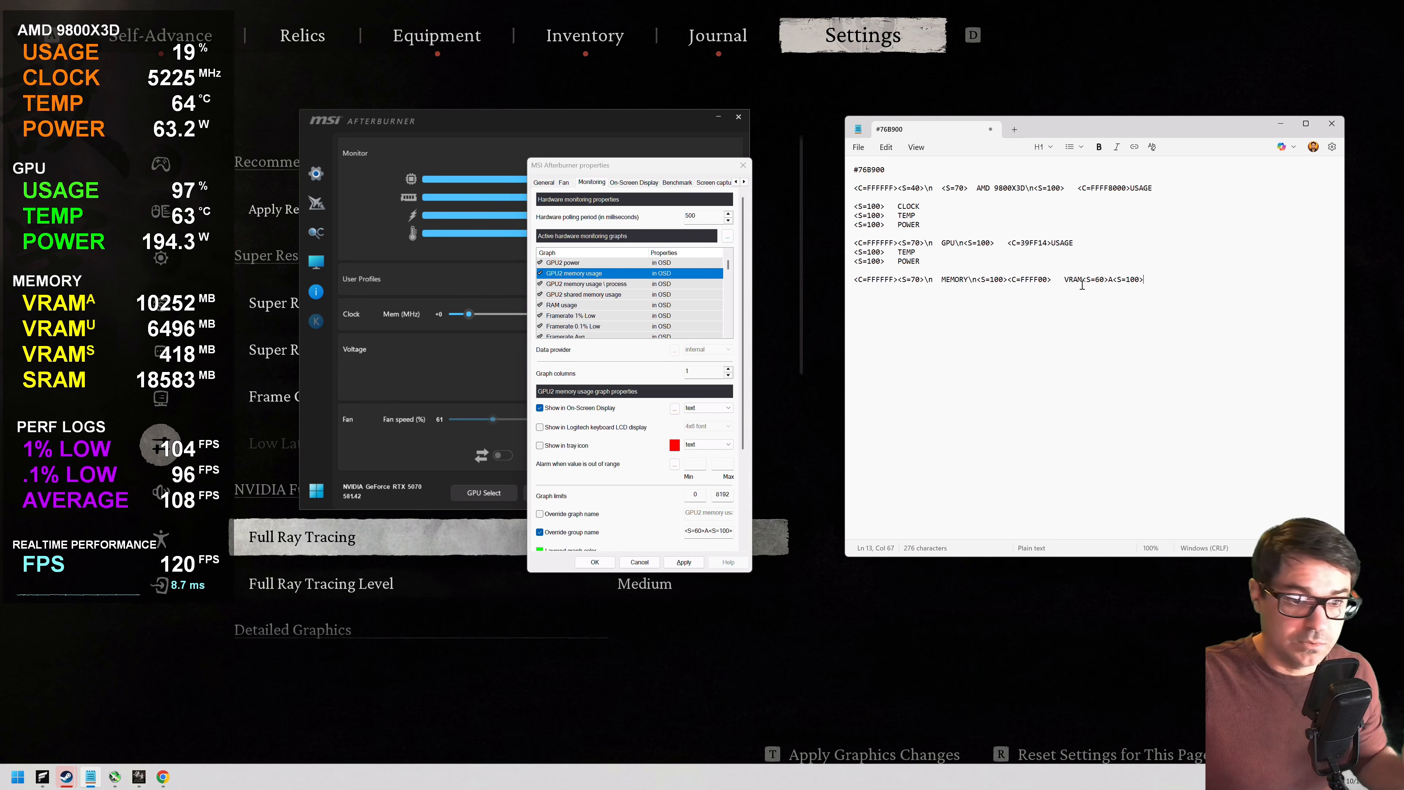
Step: Examine the <C=FFFFFF> and <S=70> tags, the spaces before MEMORY, the <S=100> tag and the spaces before VRAM in the memory usage string
drag(854, 279, 897, 281)
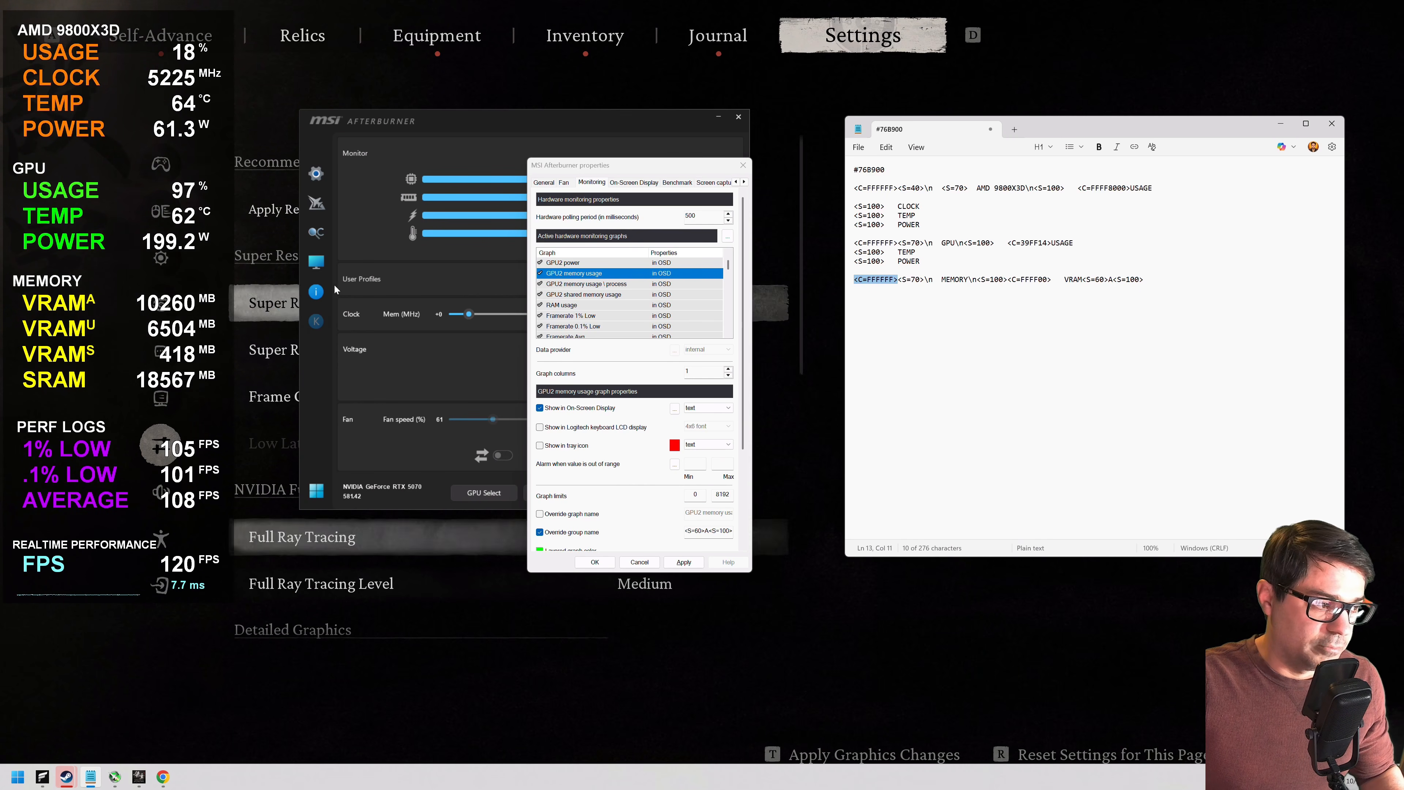
click(899, 280)
drag(898, 281, 924, 281)
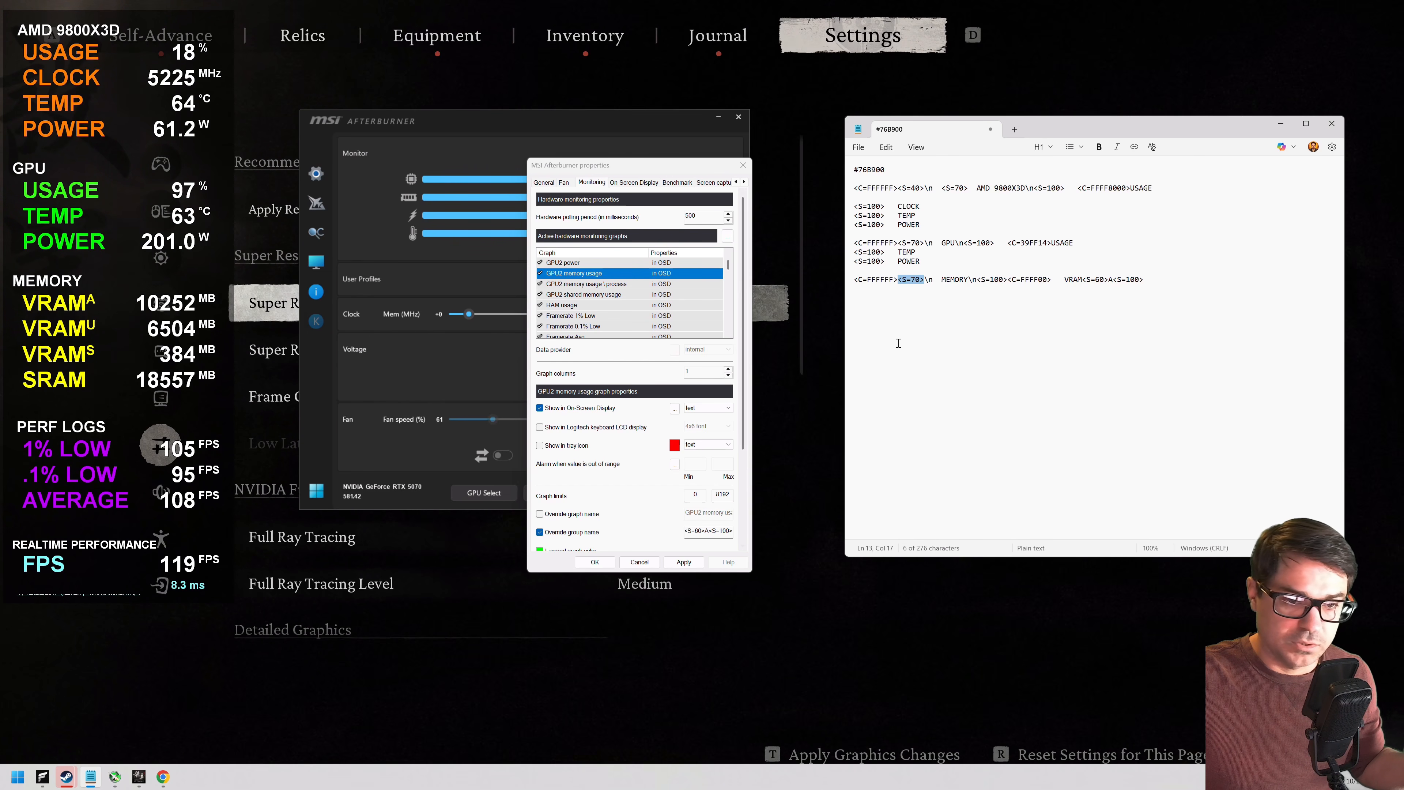
drag(934, 280, 944, 279)
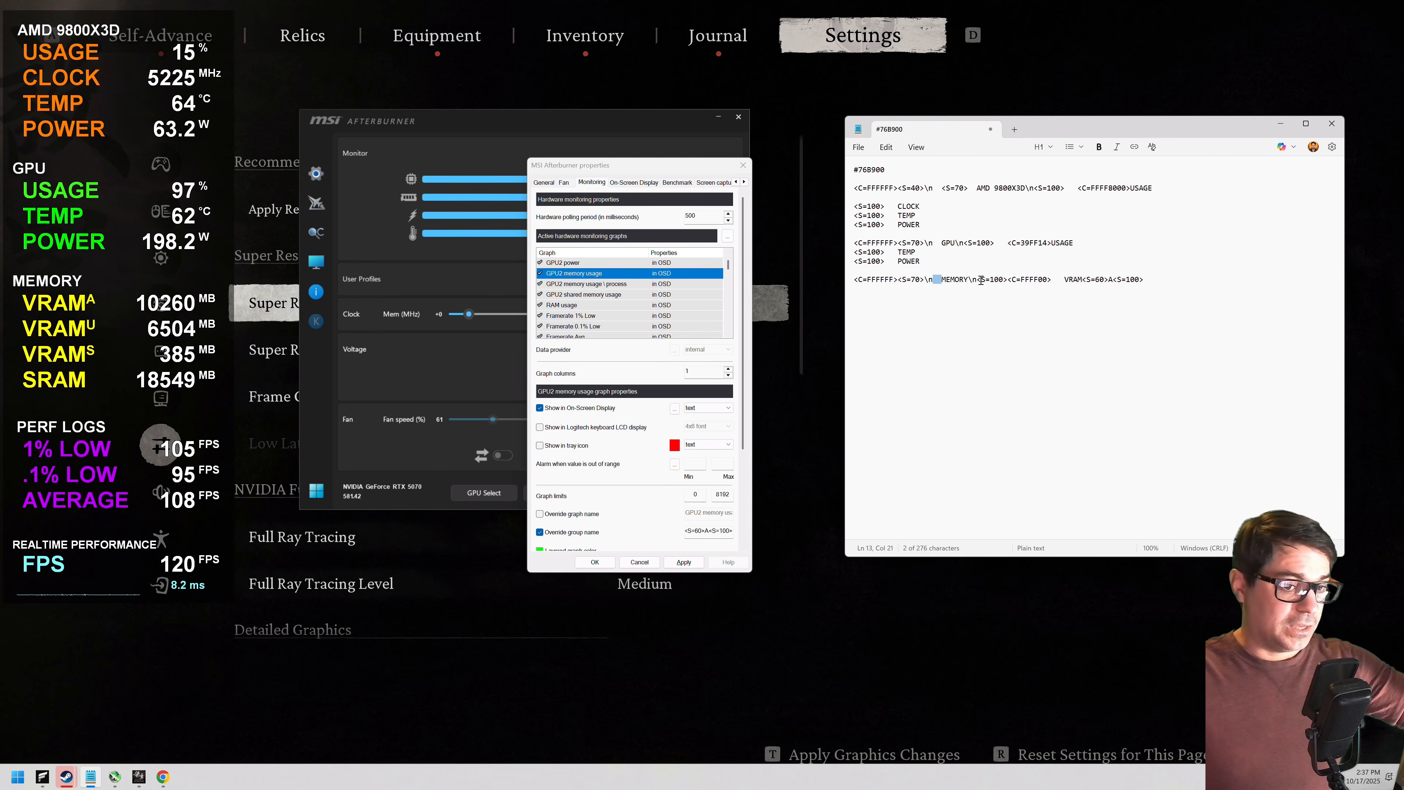
drag(976, 280, 1006, 279)
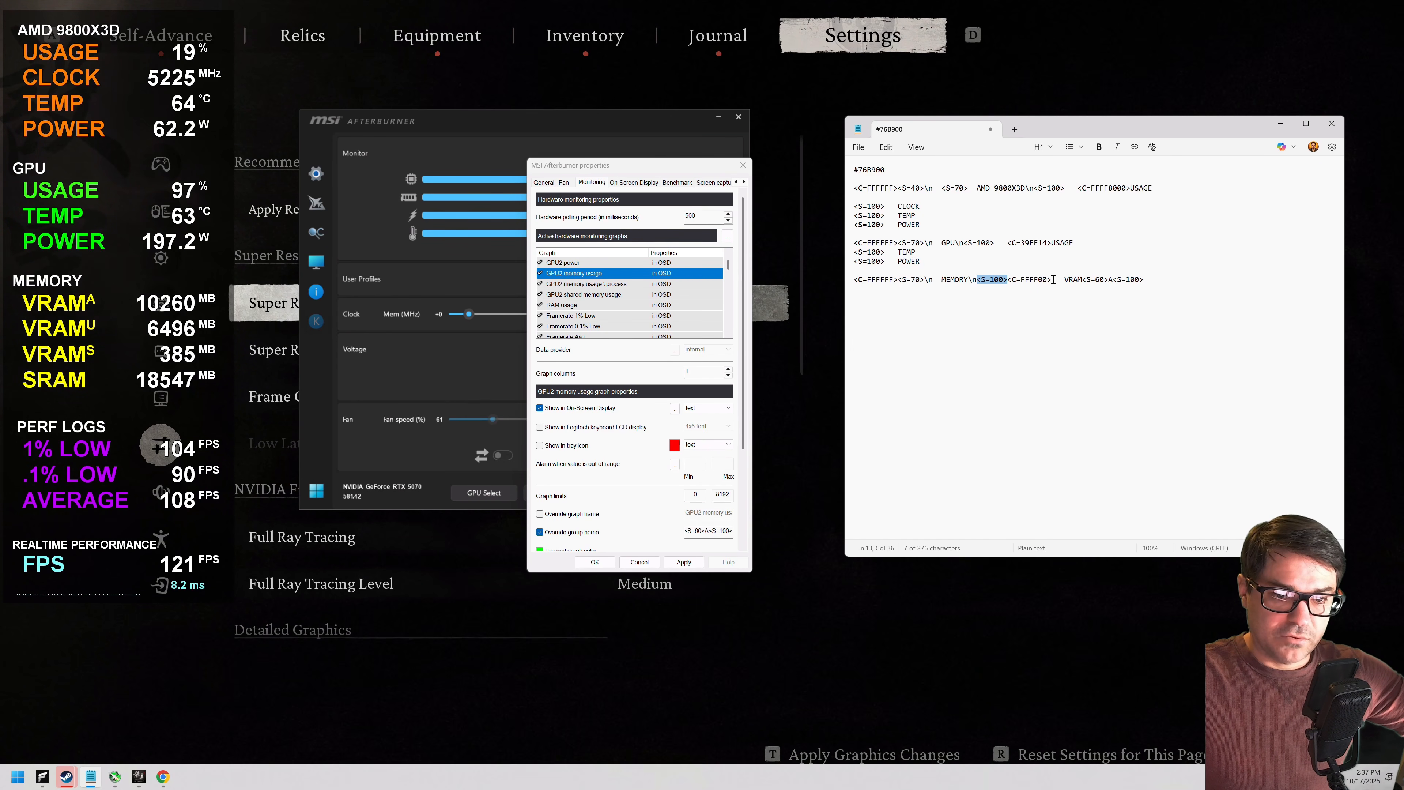
drag(1051, 280, 1062, 280)
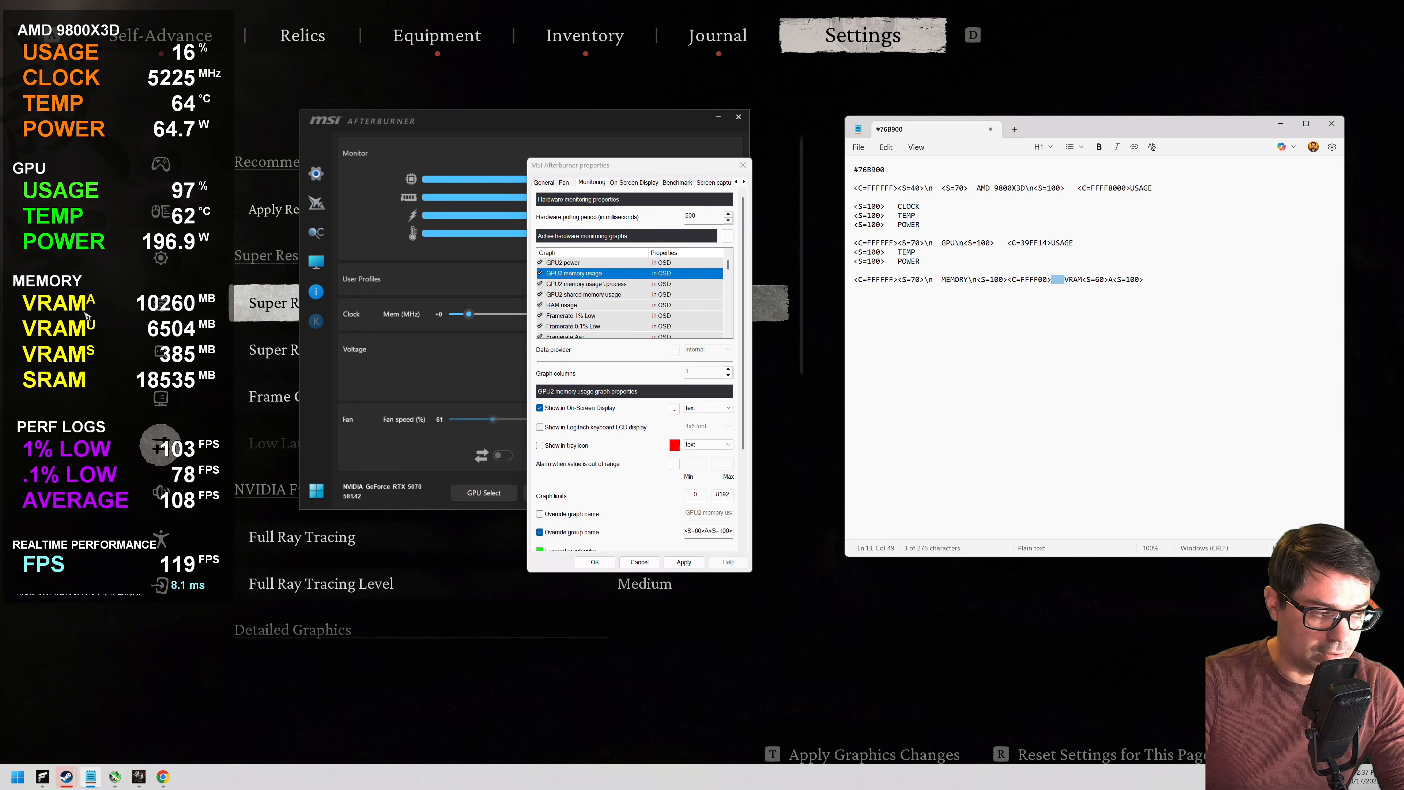
Step: Examine the VRAM label, the <S=60> tag before its letter A and the closing <S=100> tag in the memory usage string
click(1071, 281)
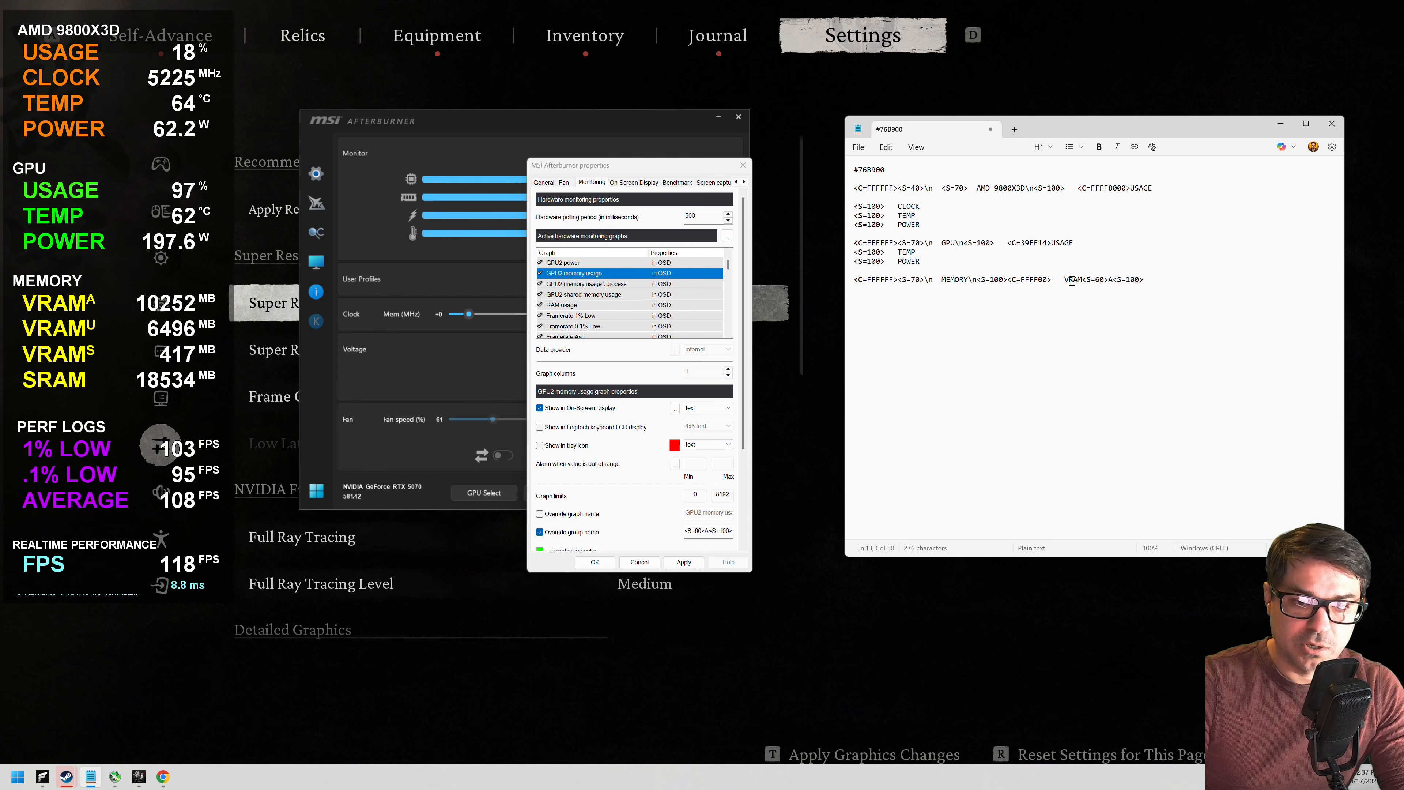
drag(1066, 280, 1090, 280)
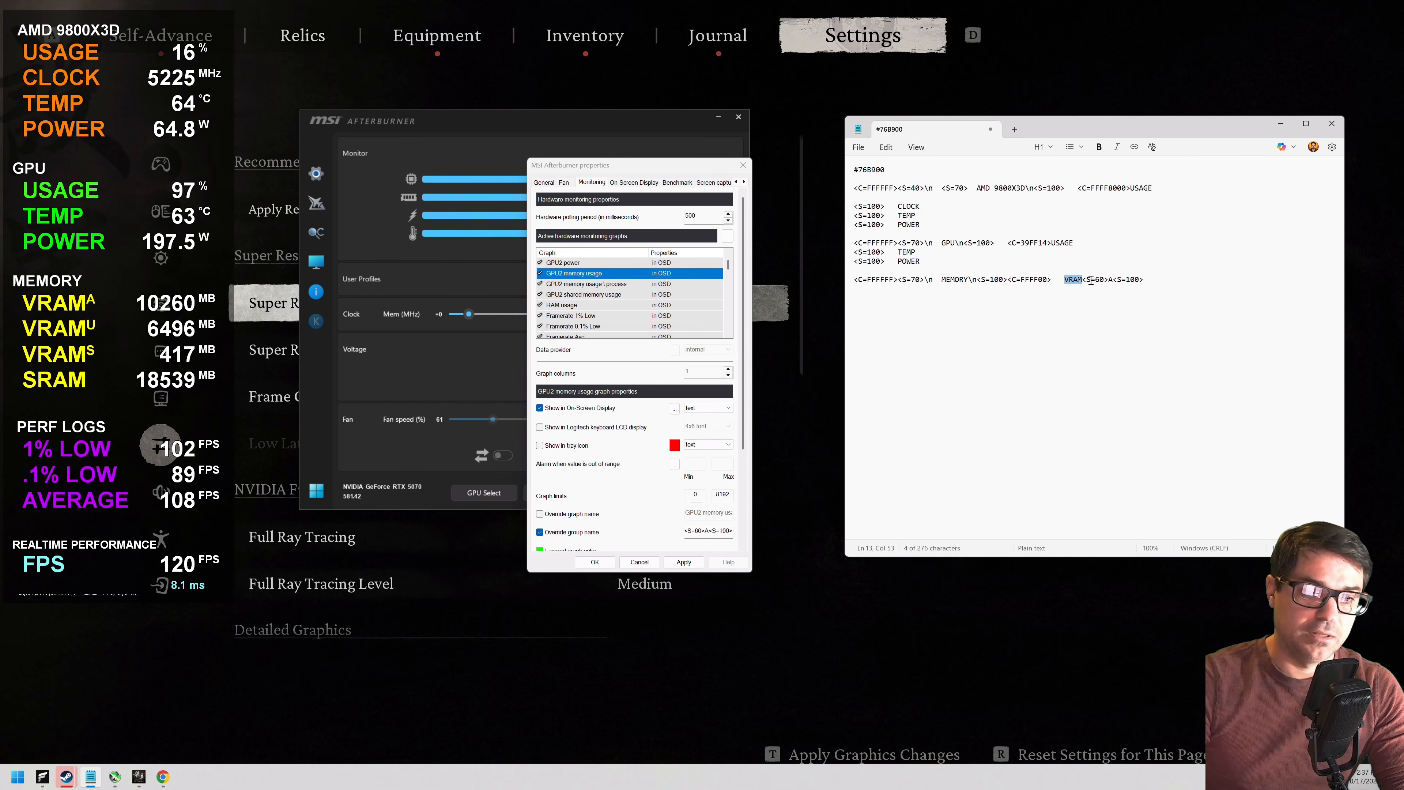
drag(1082, 281, 1109, 281)
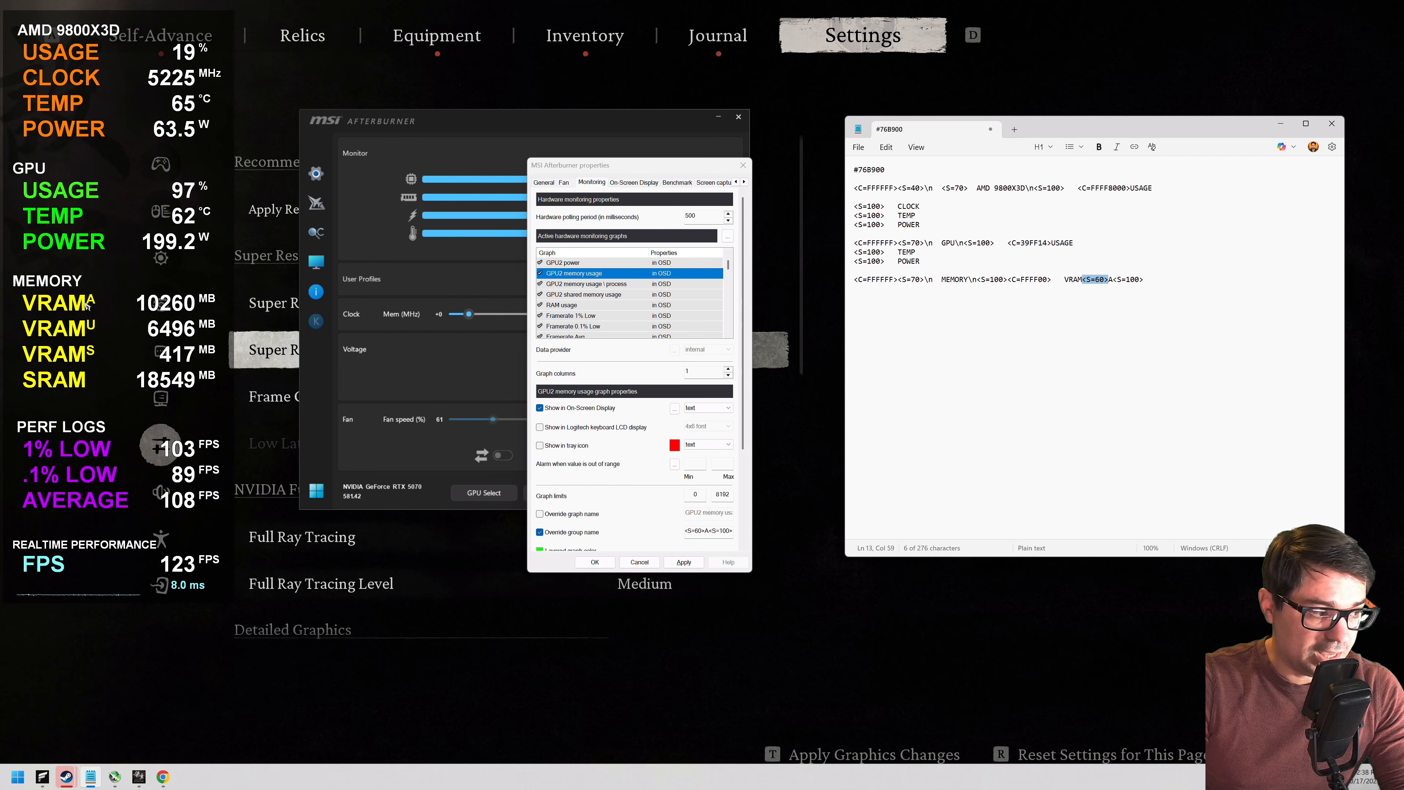
drag(1111, 279, 1143, 280)
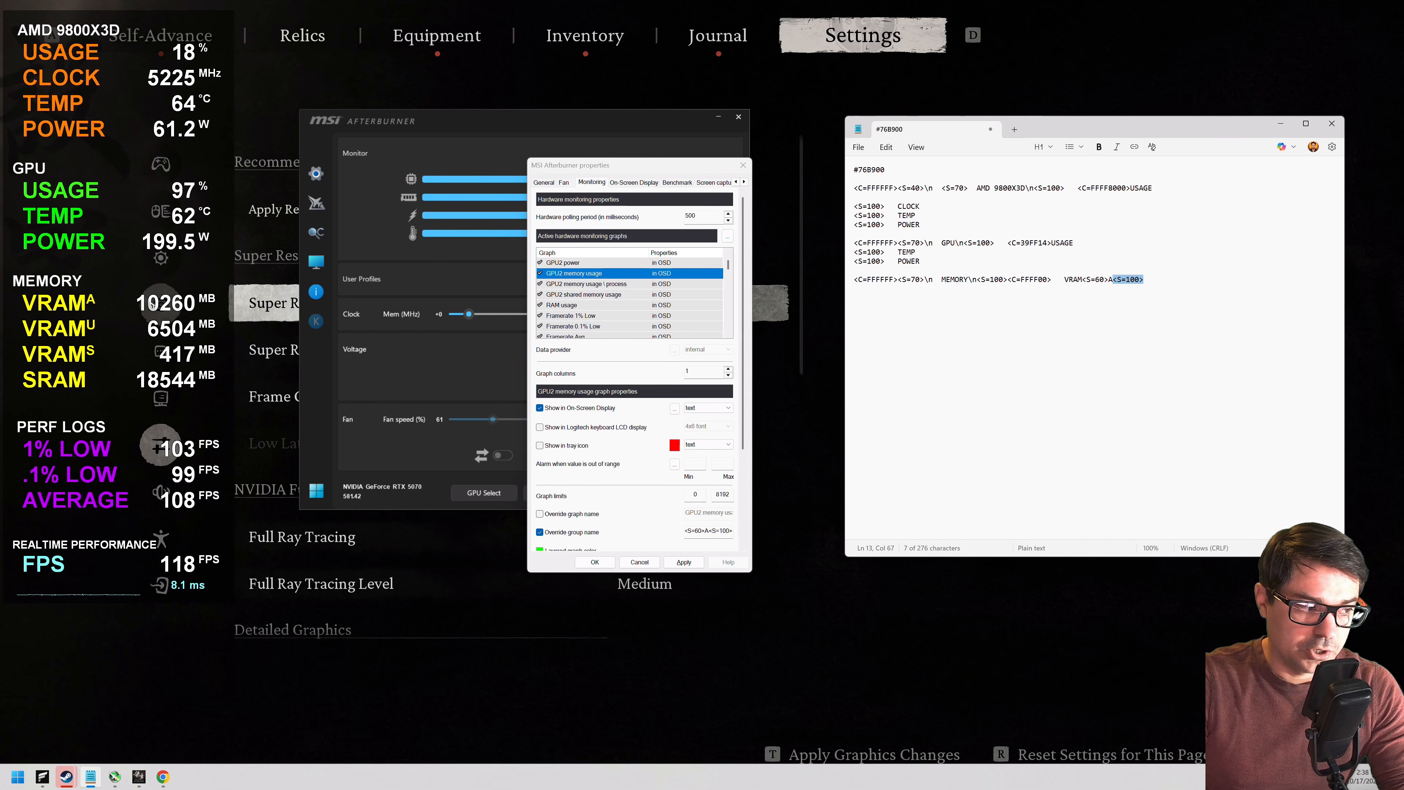
click(1124, 281)
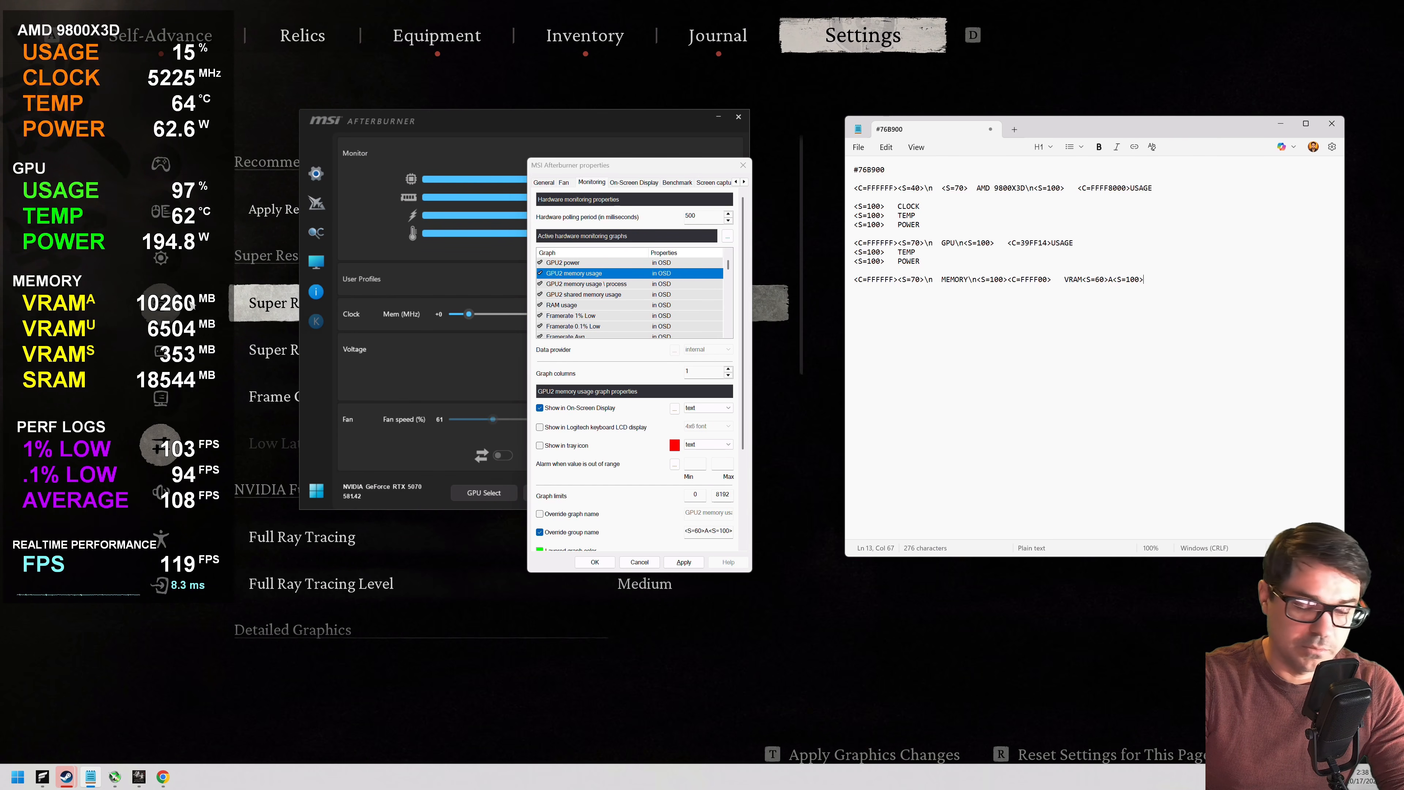
drag(1113, 280, 1148, 281)
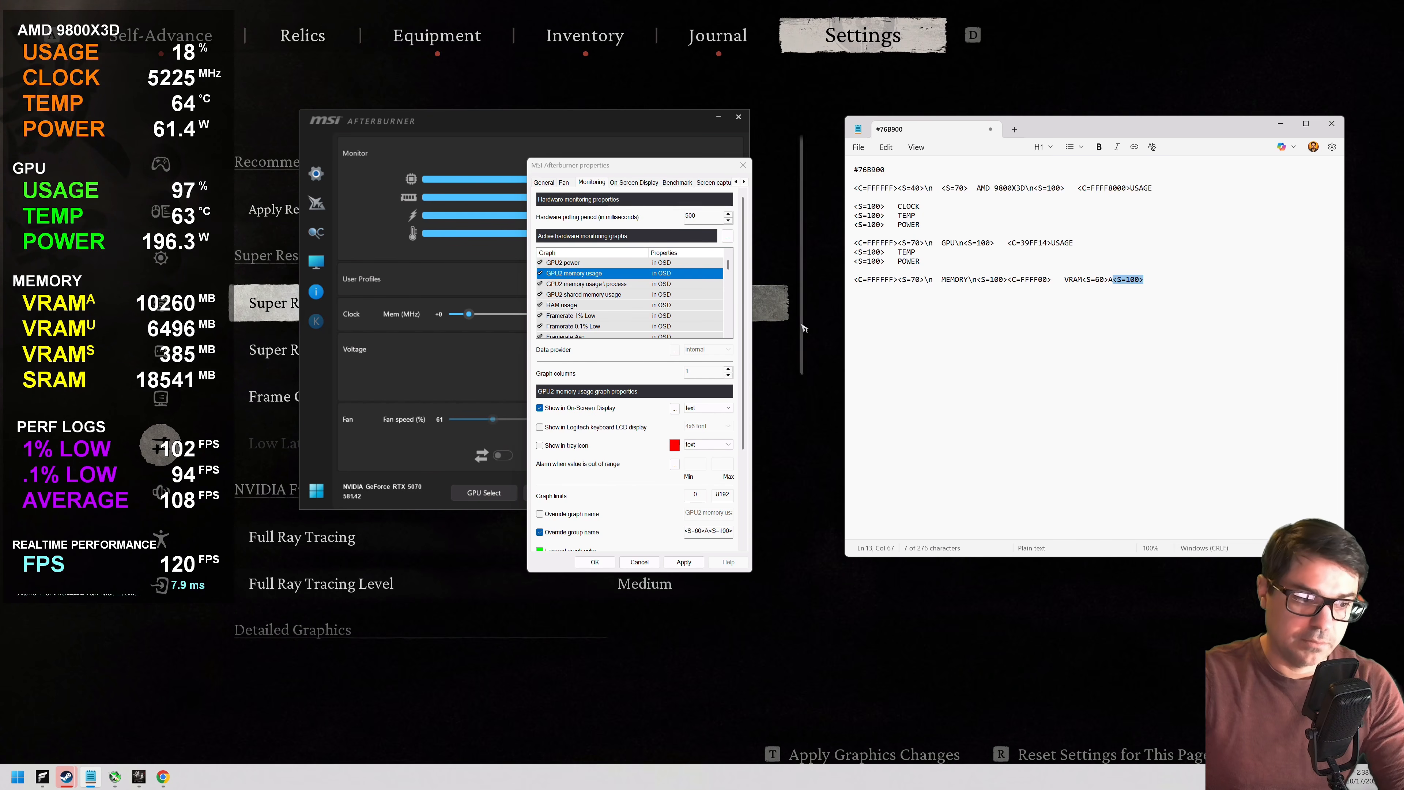
Step: Copy the GPU2 memory usage \ process graph's group name, <S=100><C=FFFF00> VRAM<S=60>U<S=100>, onto a new line below the MEMORY string
click(583, 284)
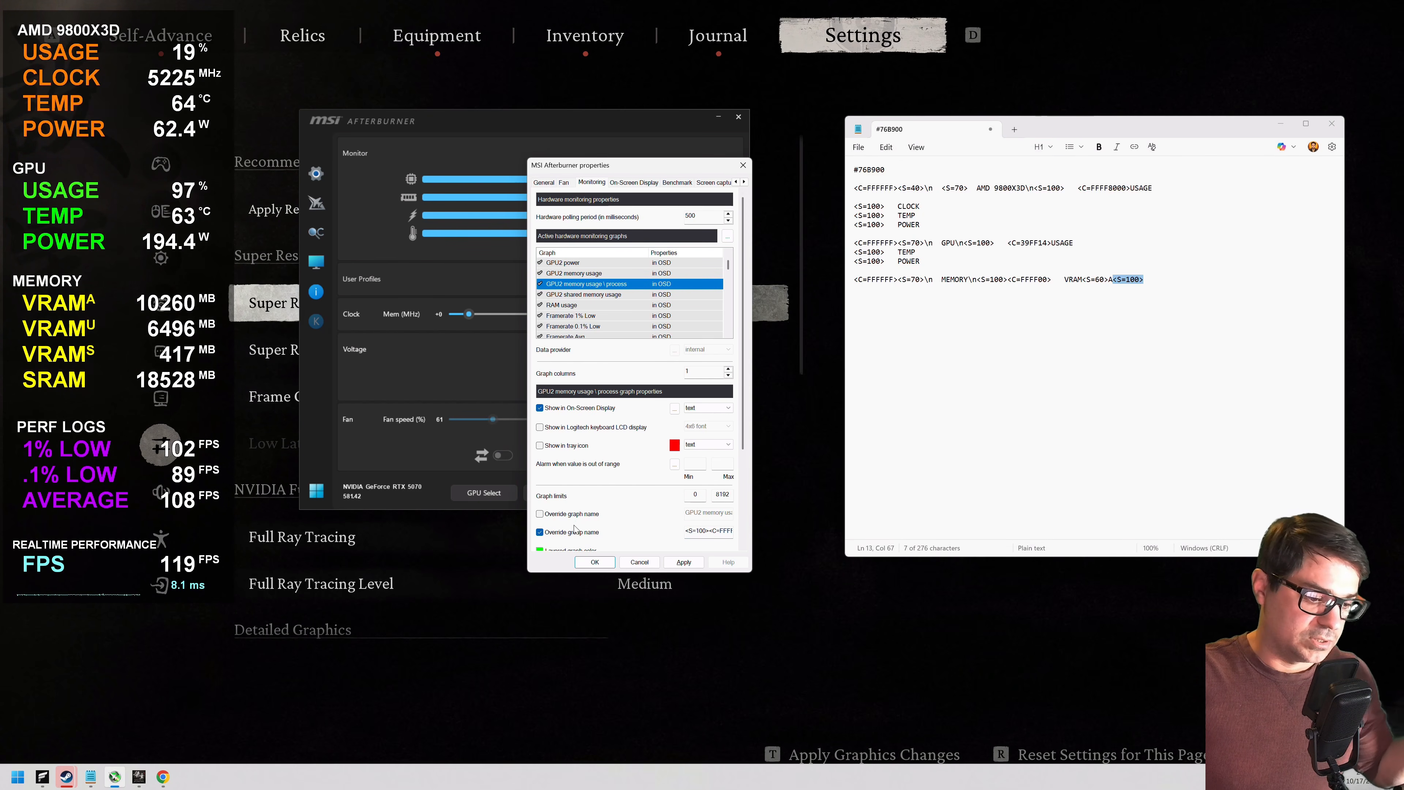
click(728, 533)
key(Home)
key(shift+End)
click(1188, 292)
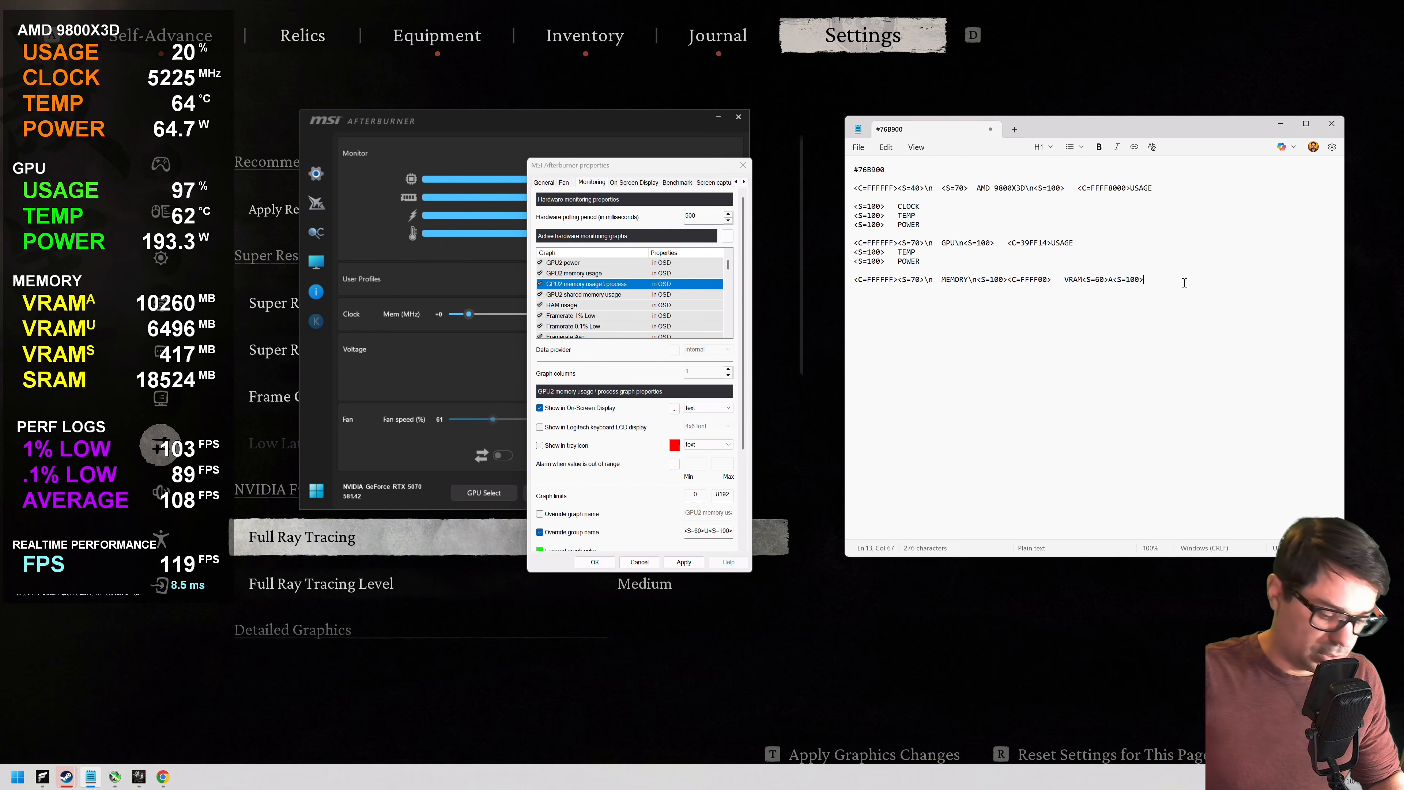
key(Return)
text(<S=100><C=FFFF00>   VRAM<S=60>U<S=100>)
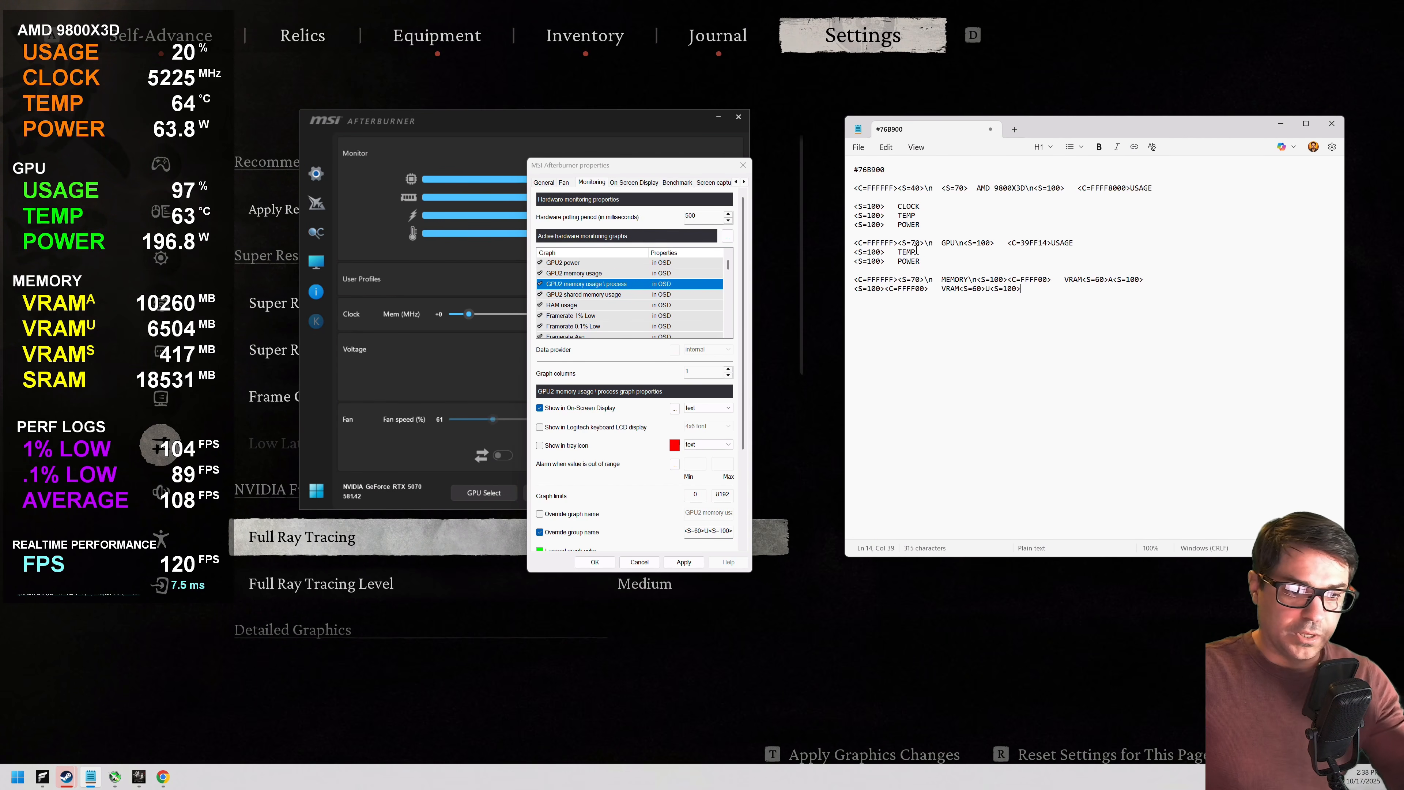
Step: Examine the <C=FFFF00> tag, the spaces before VRAM, and the <S=60> and closing <S=100> tags around the letter U
drag(886, 289, 929, 290)
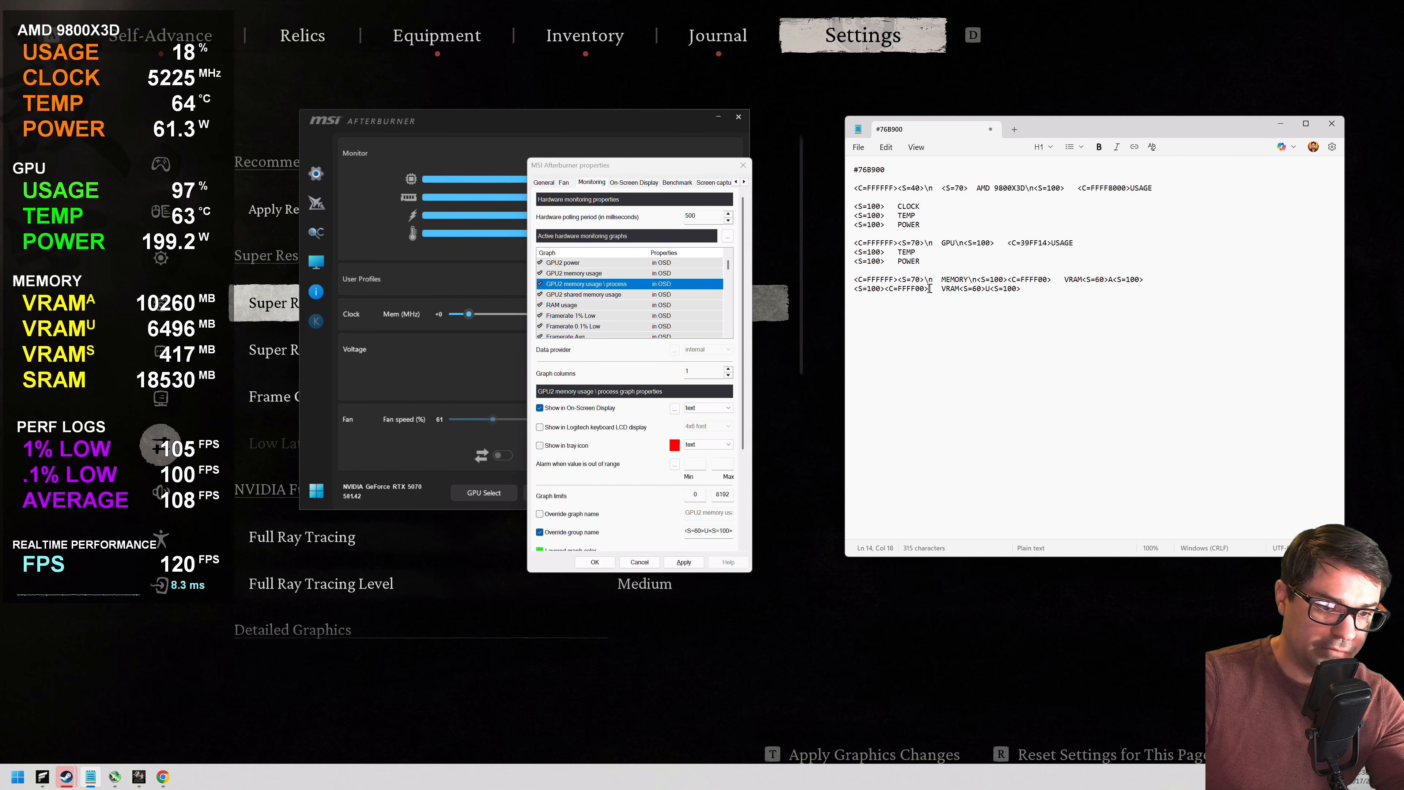
drag(929, 289, 941, 288)
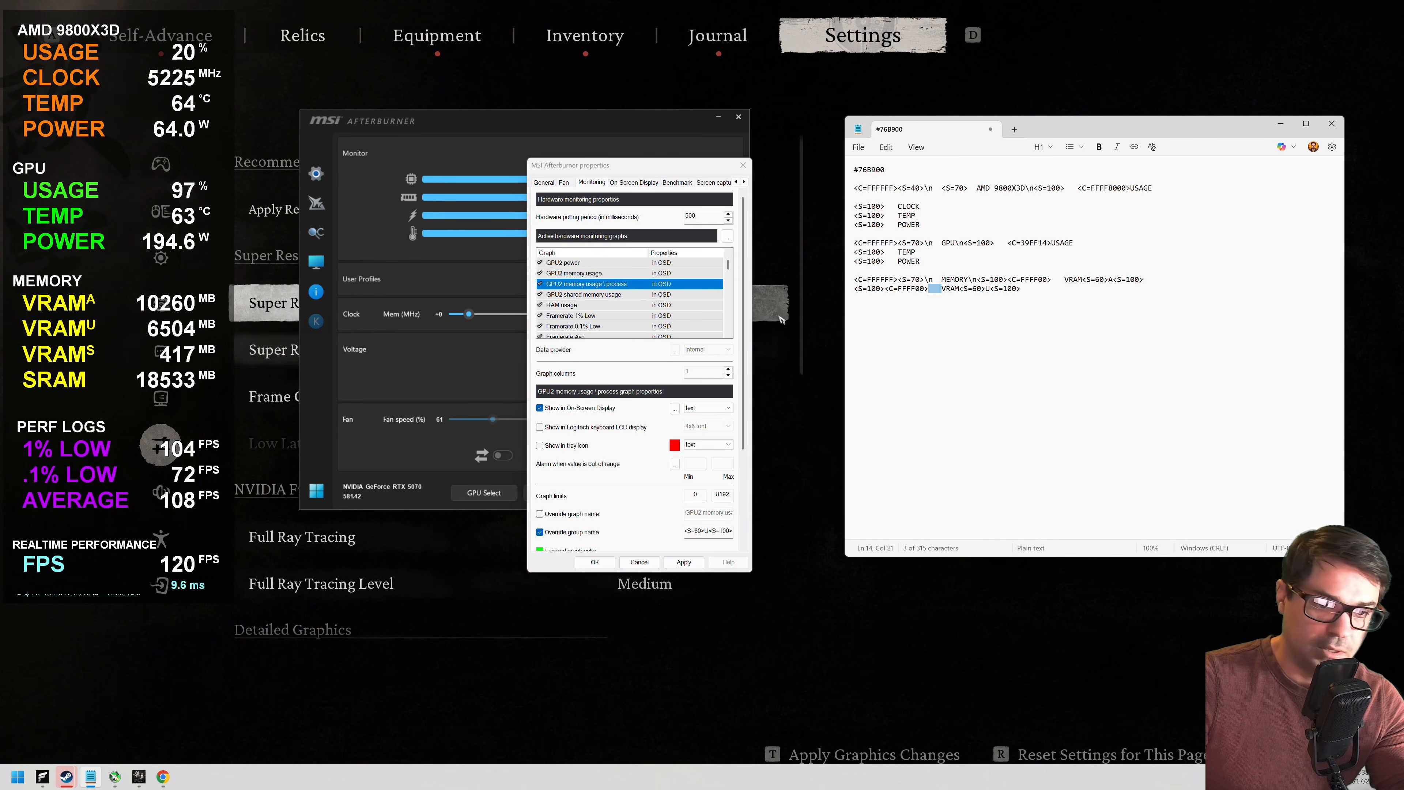
click(961, 289)
drag(961, 289, 985, 289)
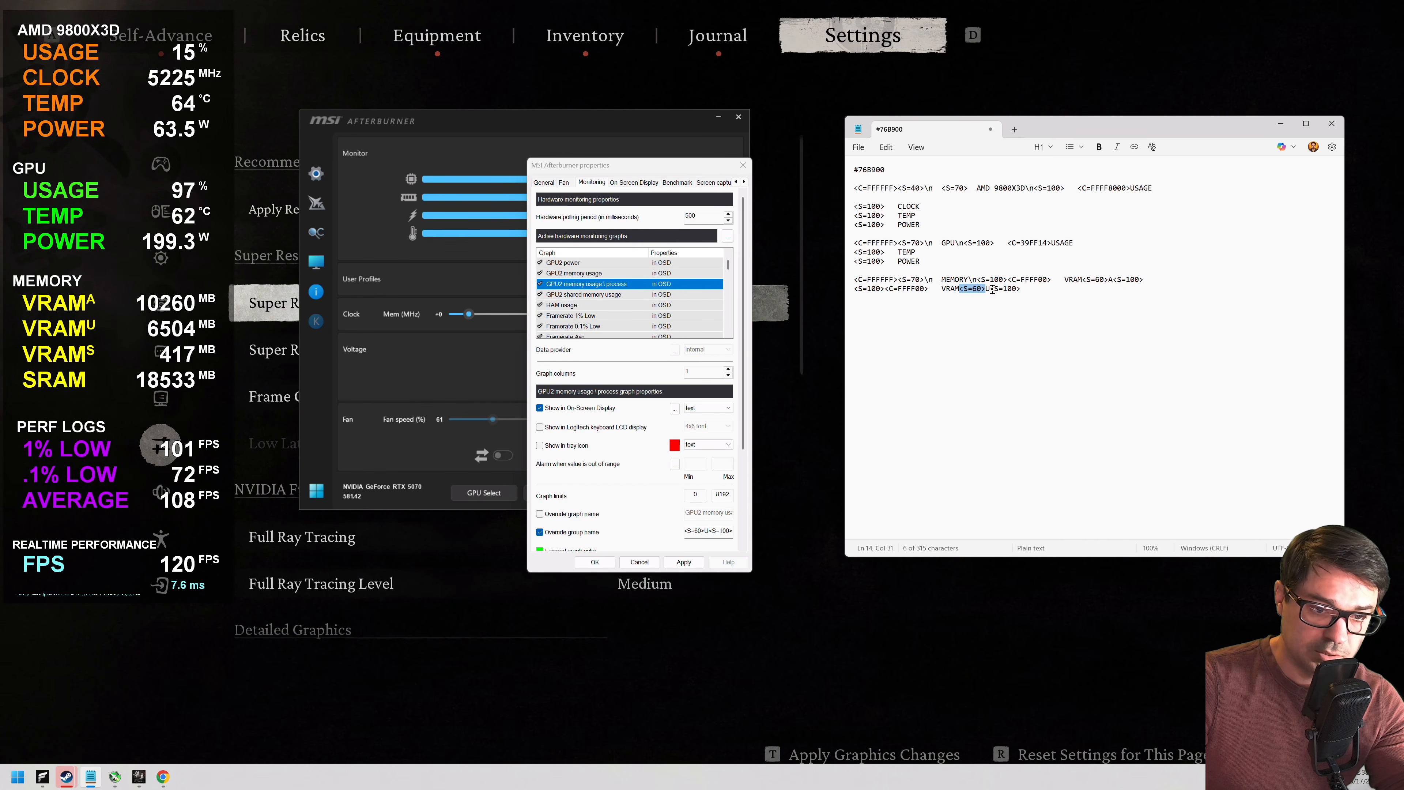
drag(994, 289, 1020, 288)
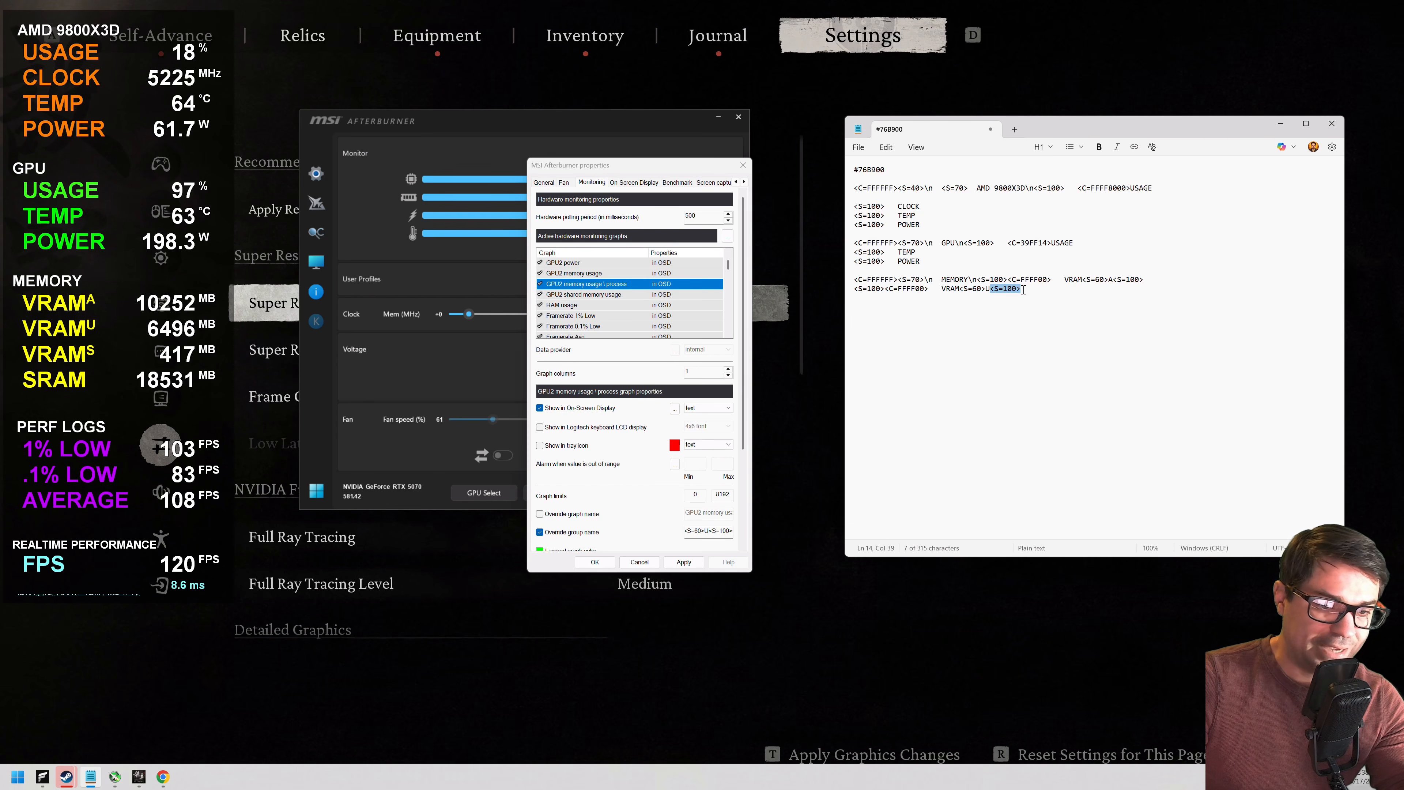
key(Down)
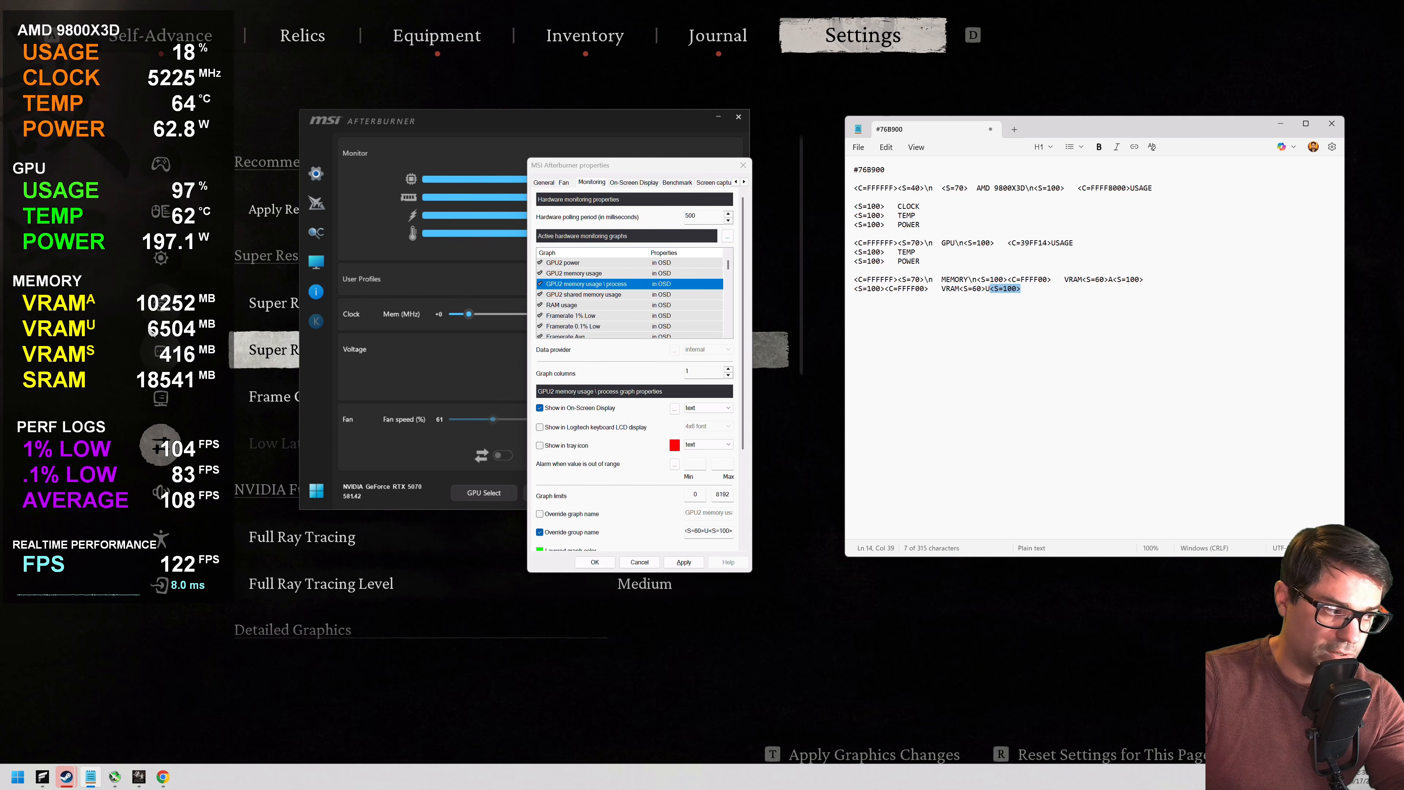
Step: Copy the GPU2 shared memory usage graph's group name, <S=100><C=FFFF00> VRAM<S=60>S<S=100>, onto a new line below the VRAM U string
click(566, 295)
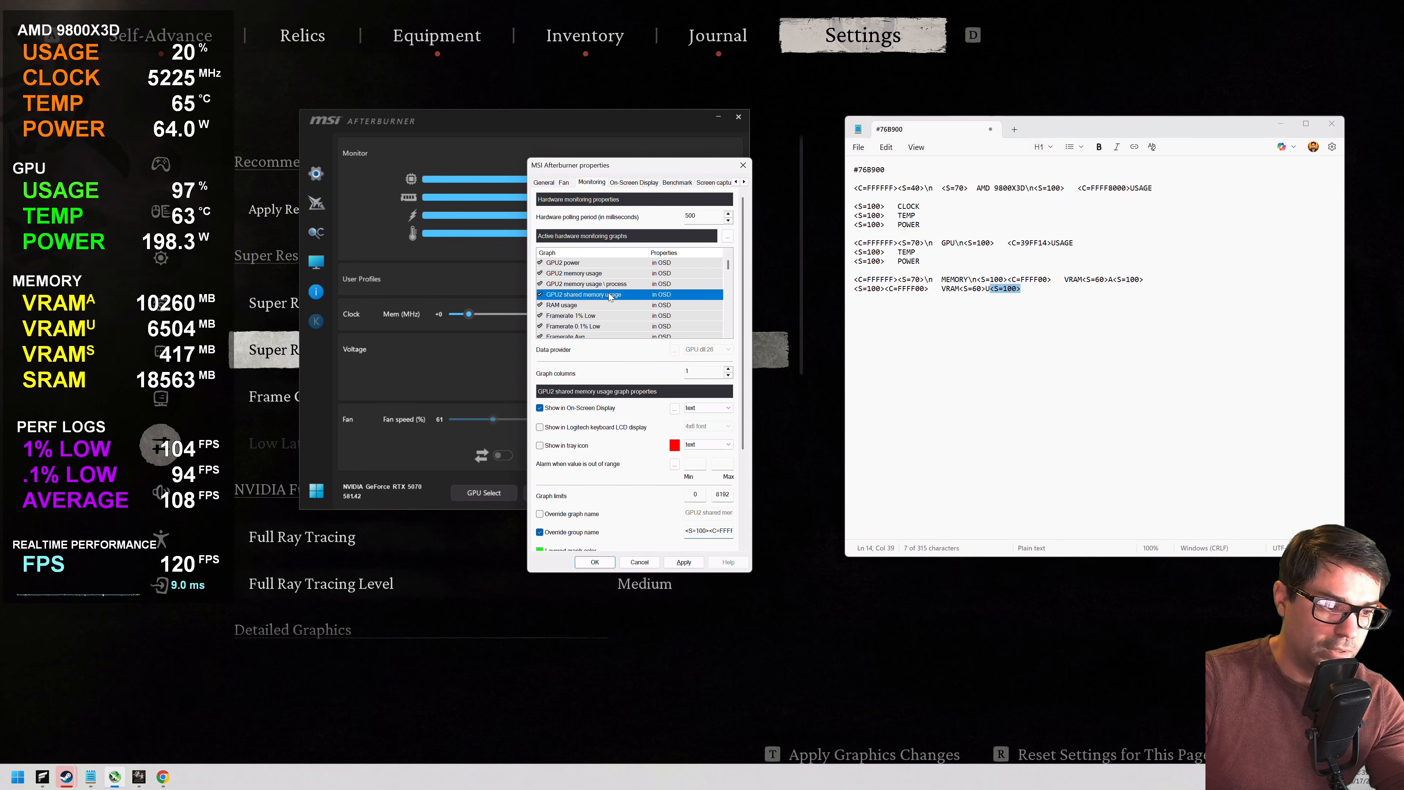
click(694, 534)
key(ctrl+a)
key(ctrl+c)
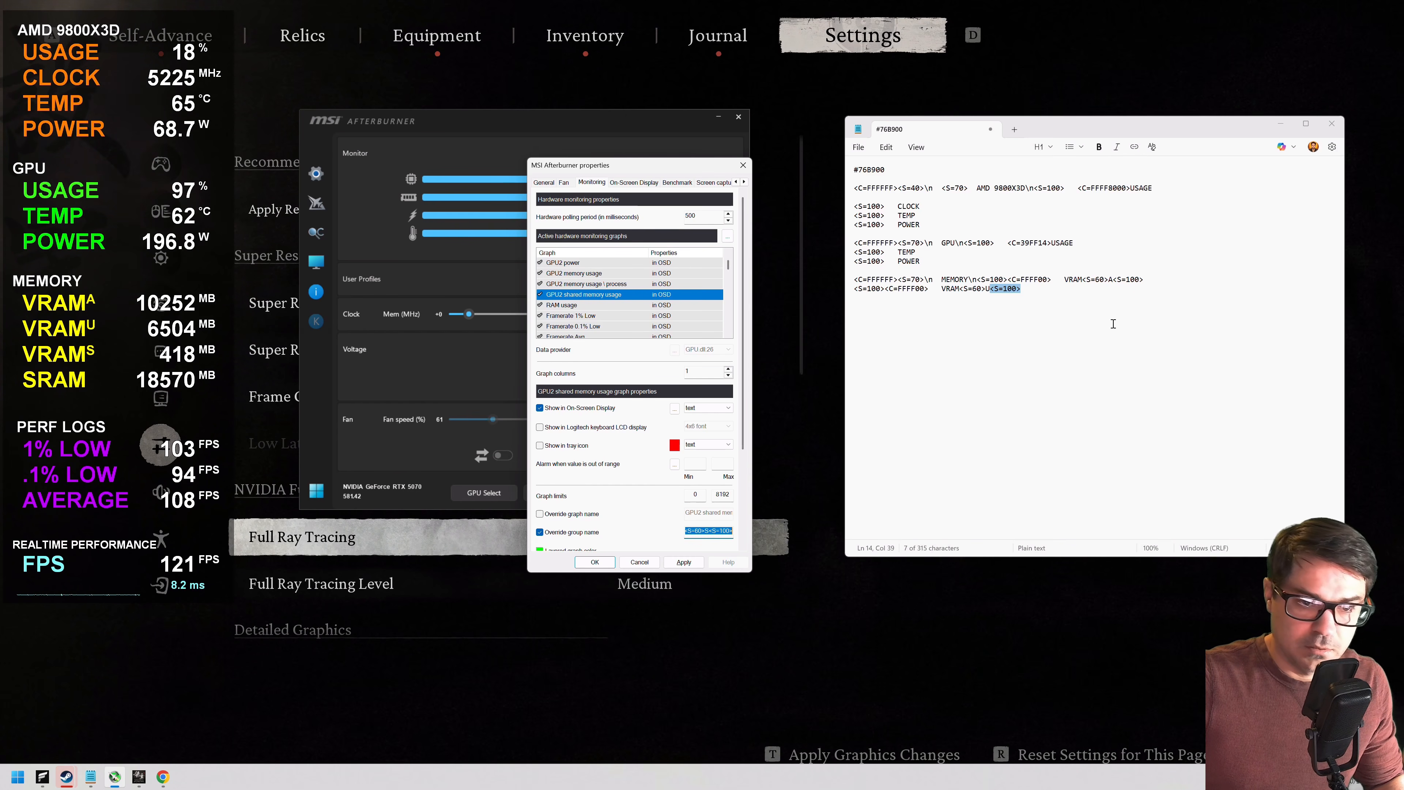
key(alt+Tab)
key(End)
key(Return)
key(ctrl+v)
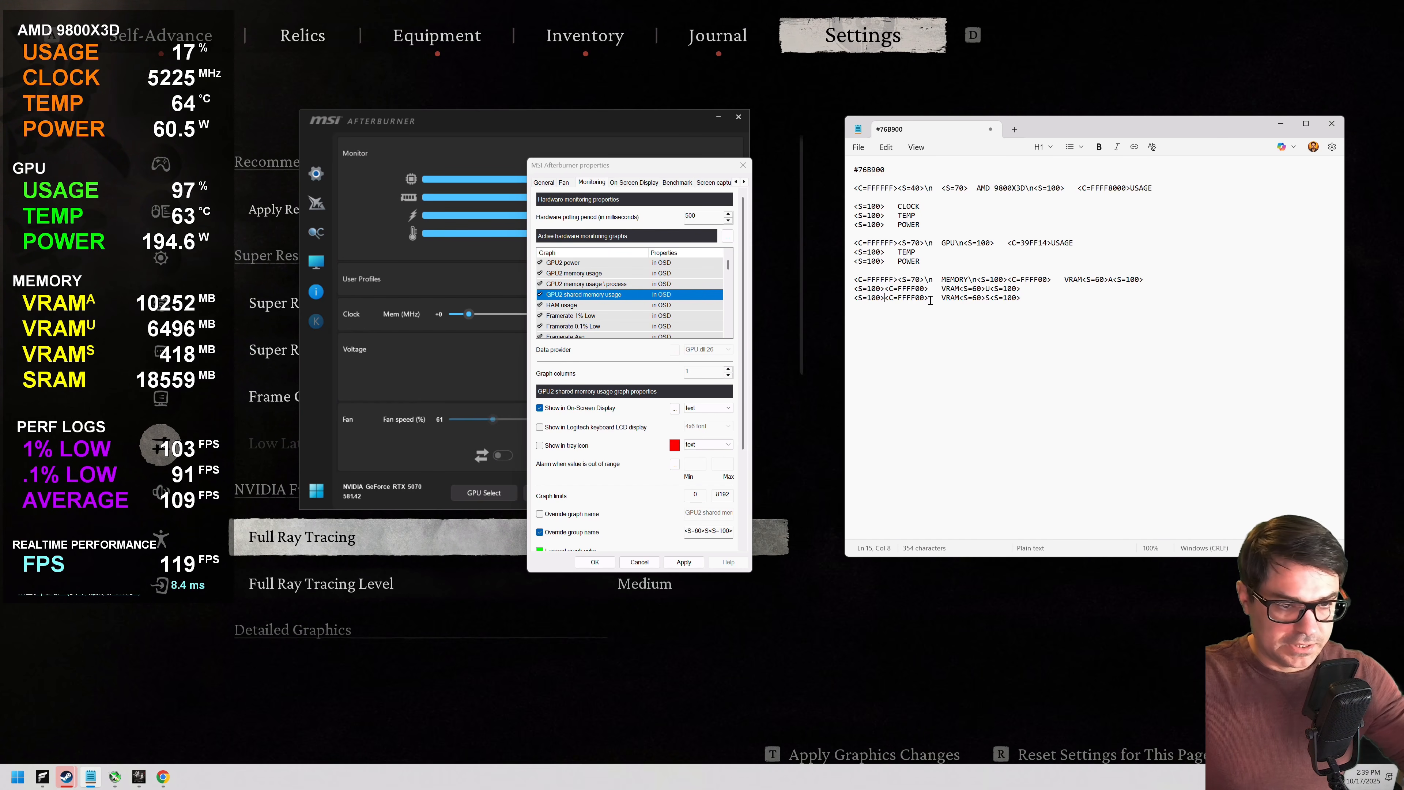
Step: Examine the <C=FFFF00> tag, the spacing, the VRAM label and the <S=60> tag before the letter S in the shared memory string
drag(929, 300, 885, 296)
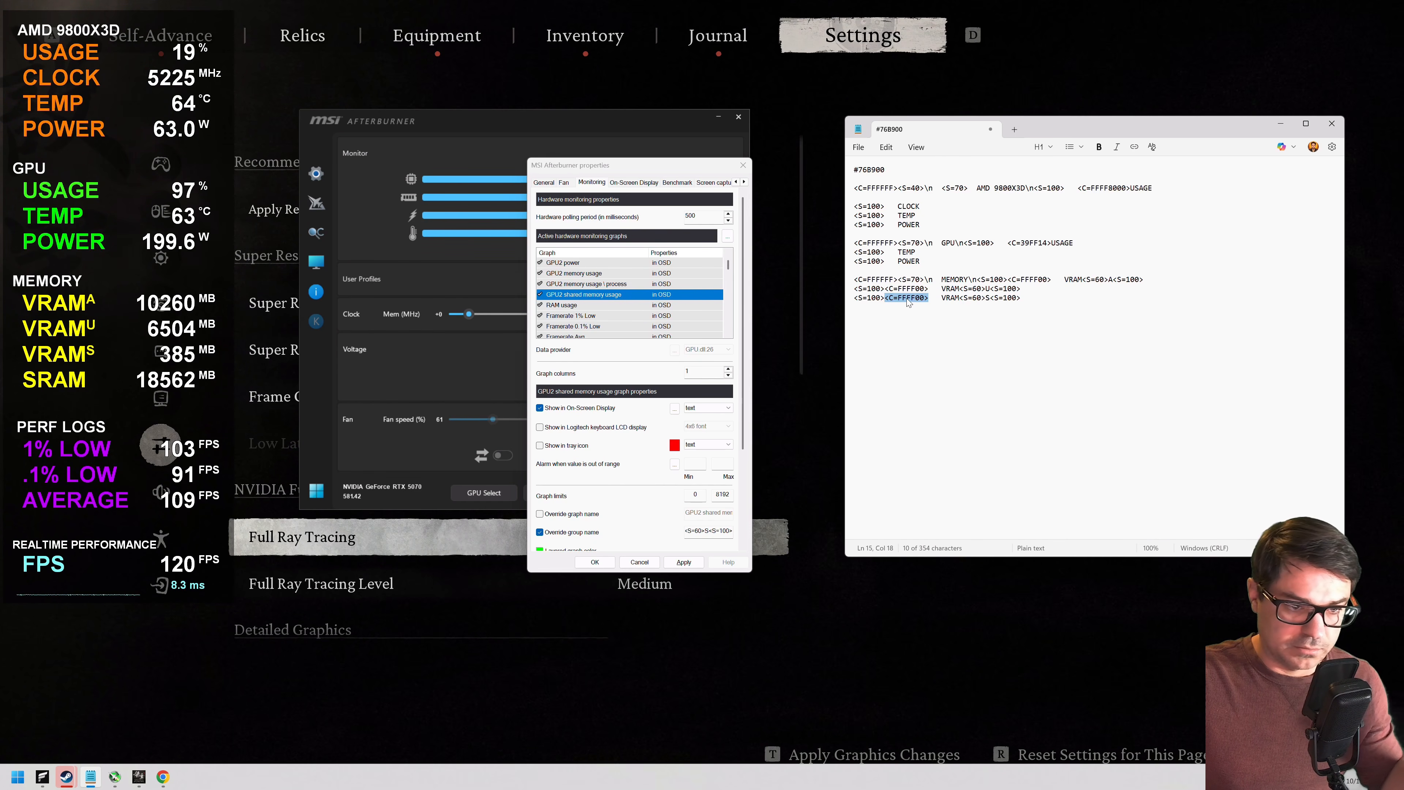
click(931, 299)
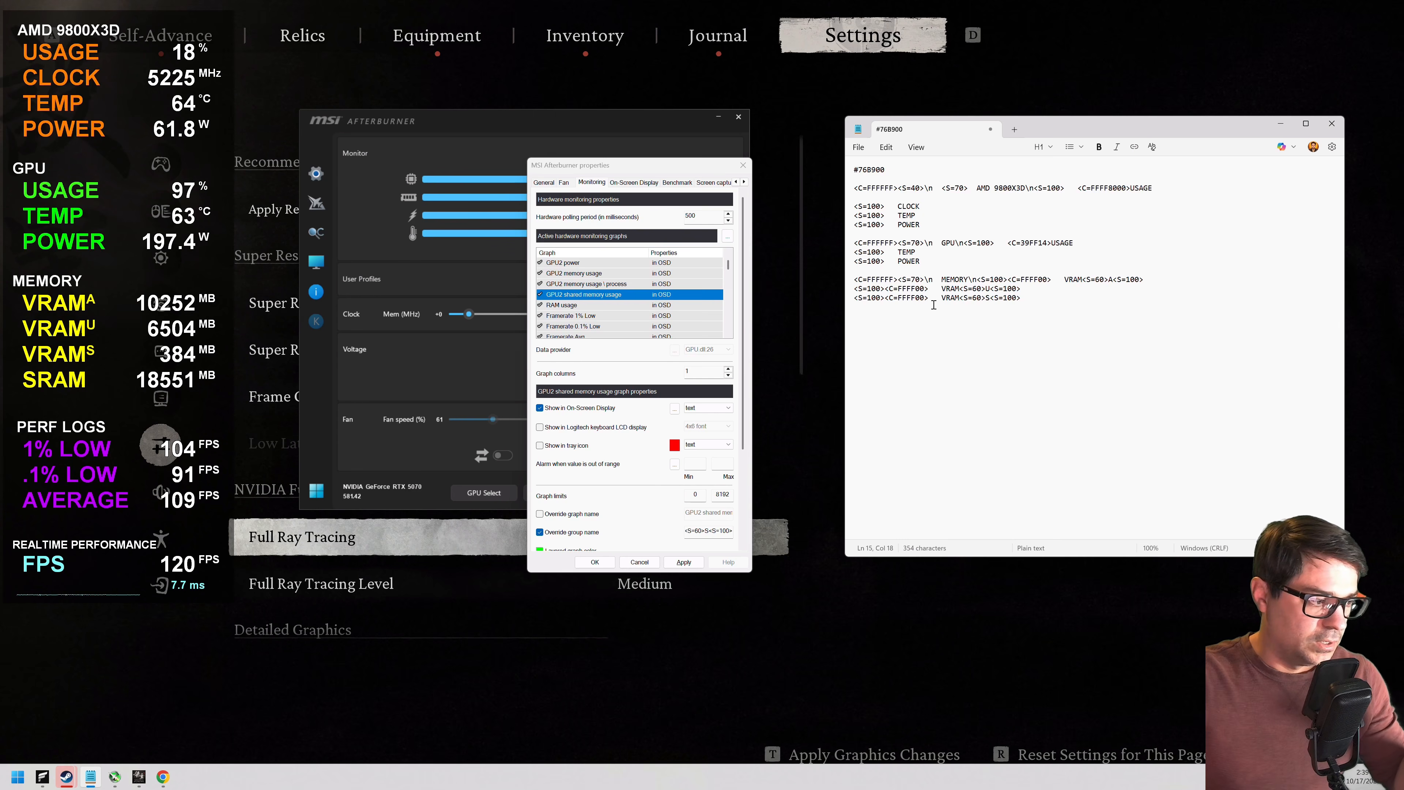
key(Right)
key(Right)
key(Right)
key(Right)
key(Right)
key(Right)
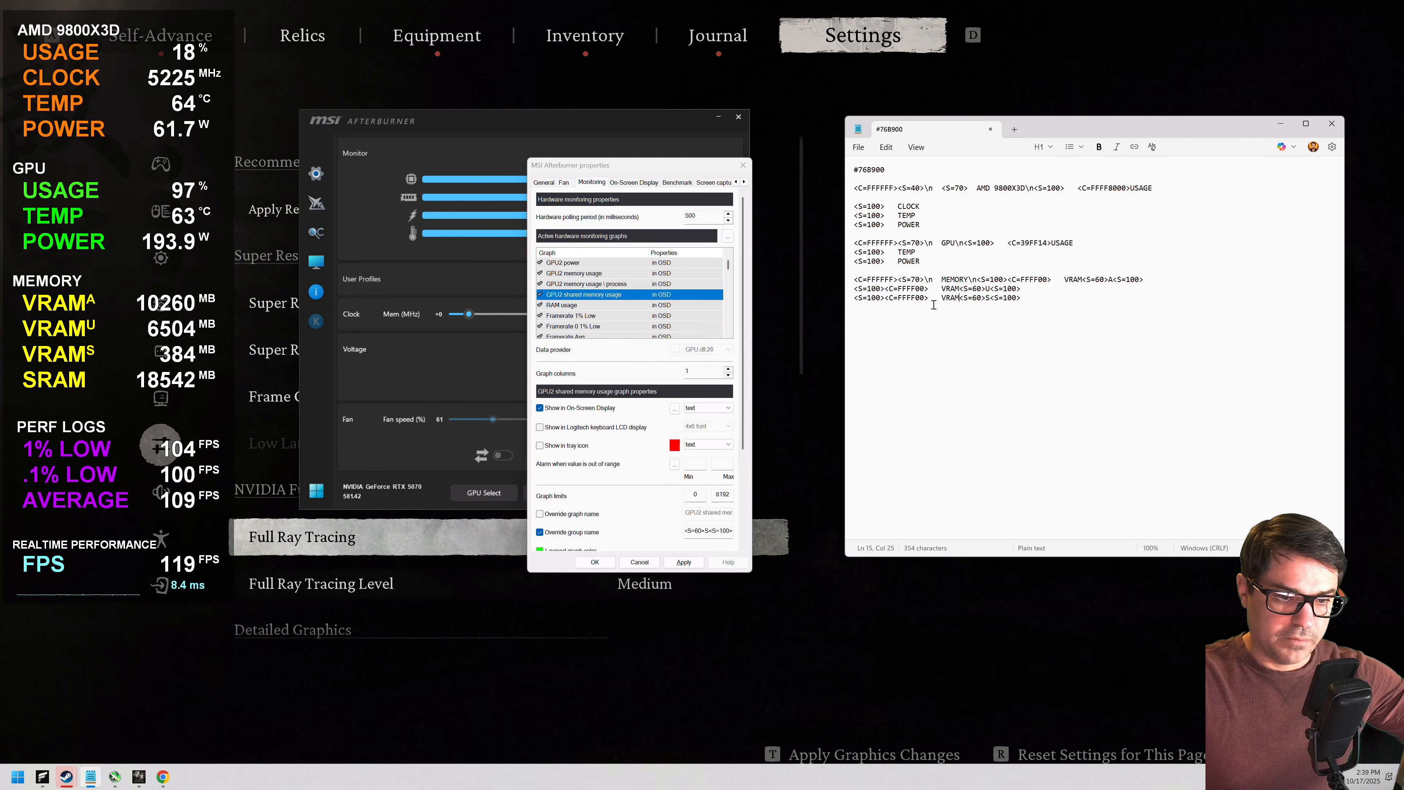
key(Right)
key(Right)
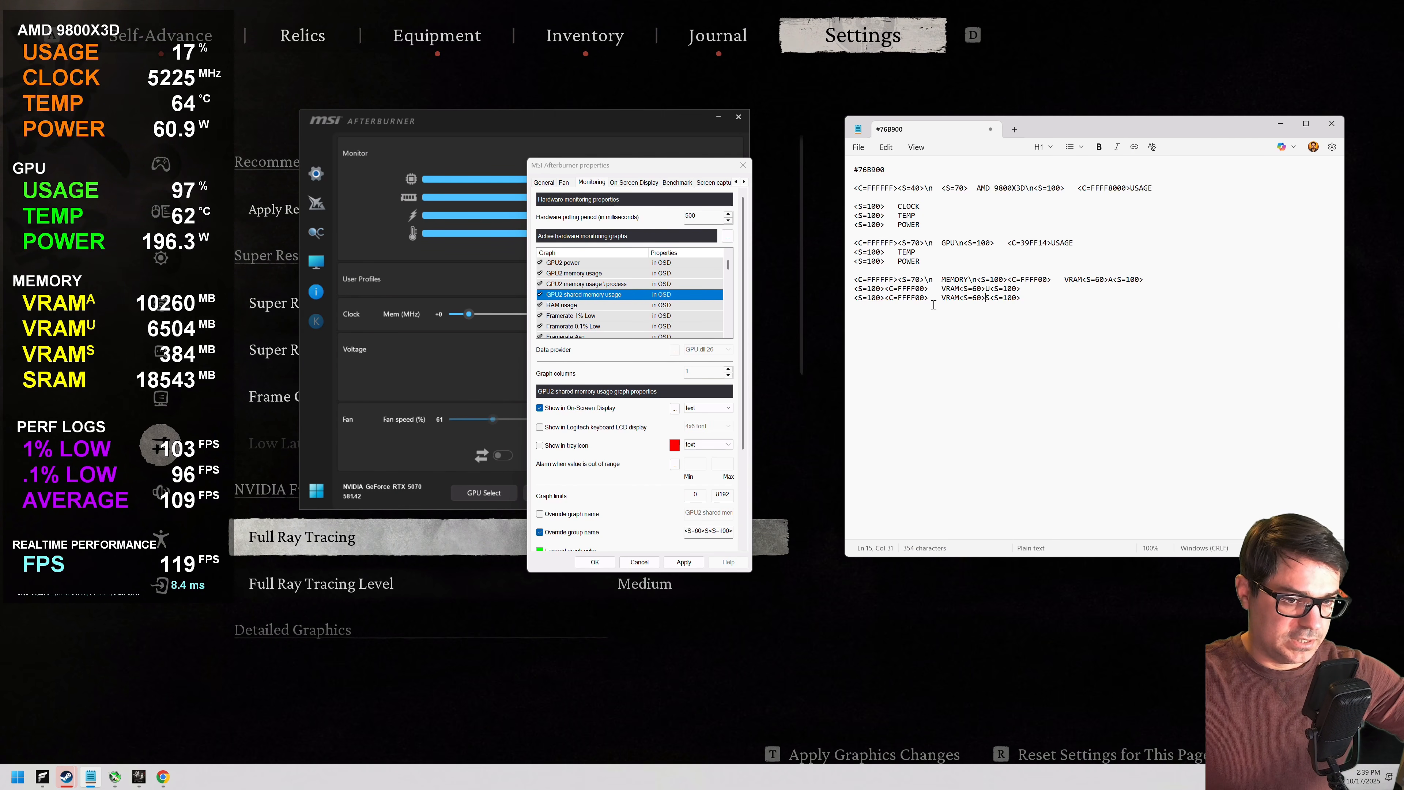
Step: Examine the letter S and the closing <S=100> tag at the end of the shared memory string
key(shift+Right)
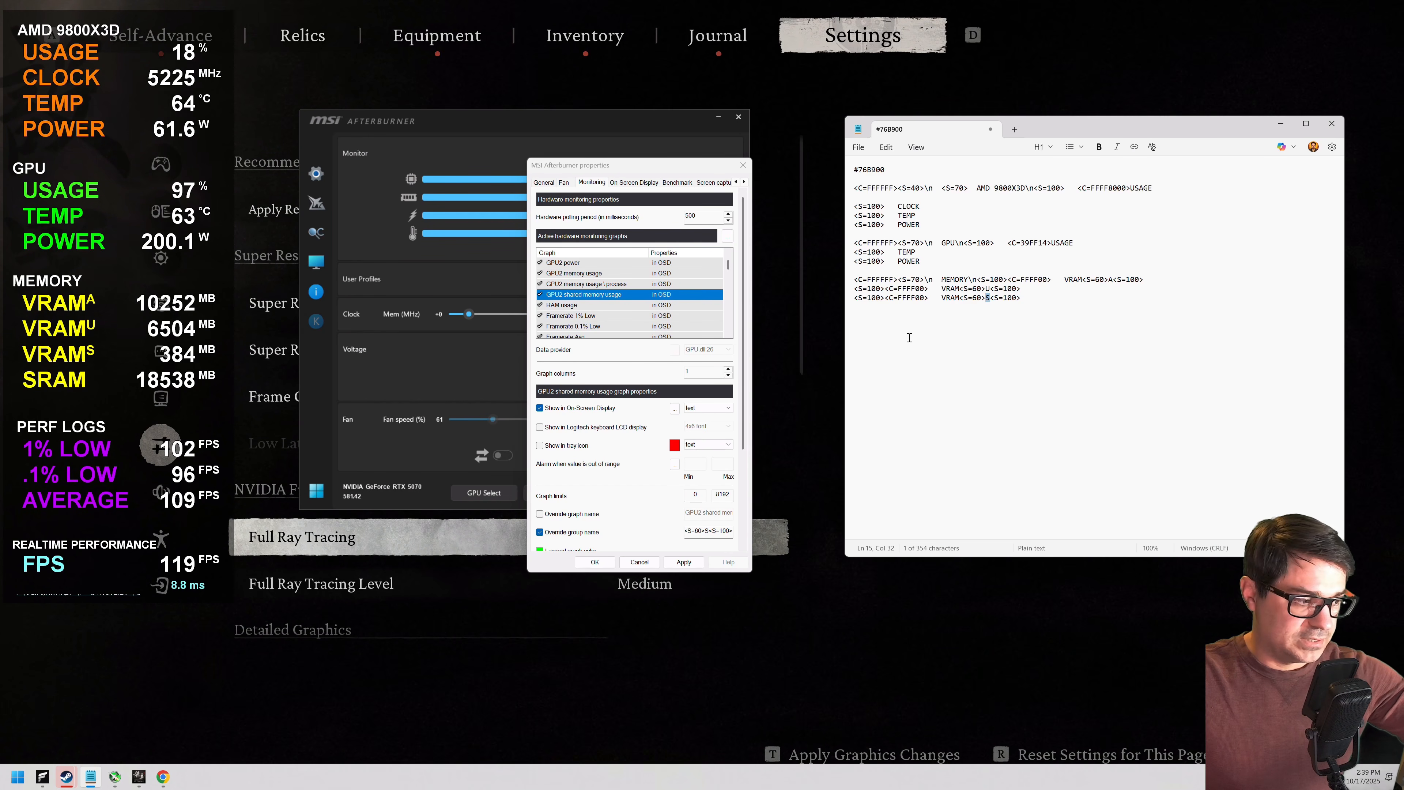
key(Right)
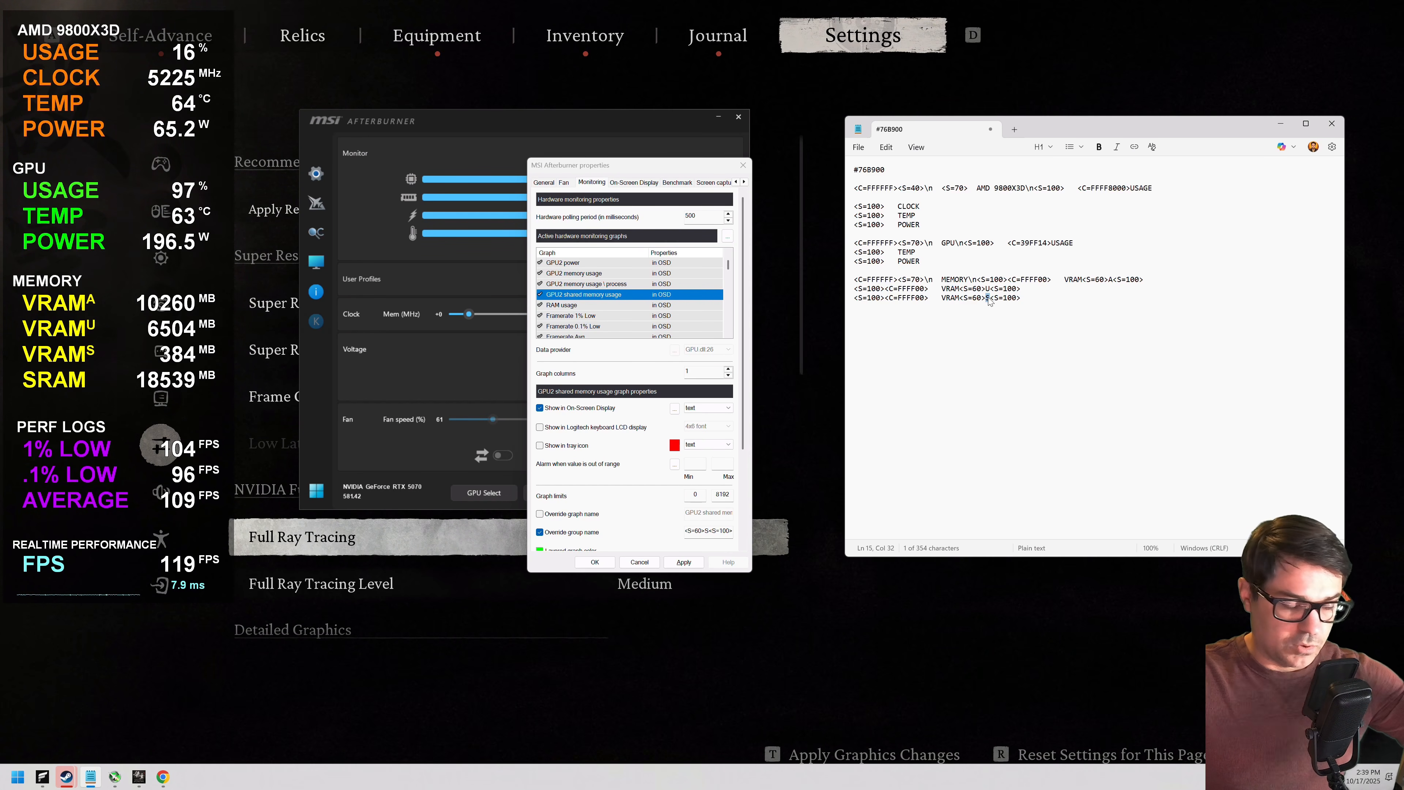
key(shift+End)
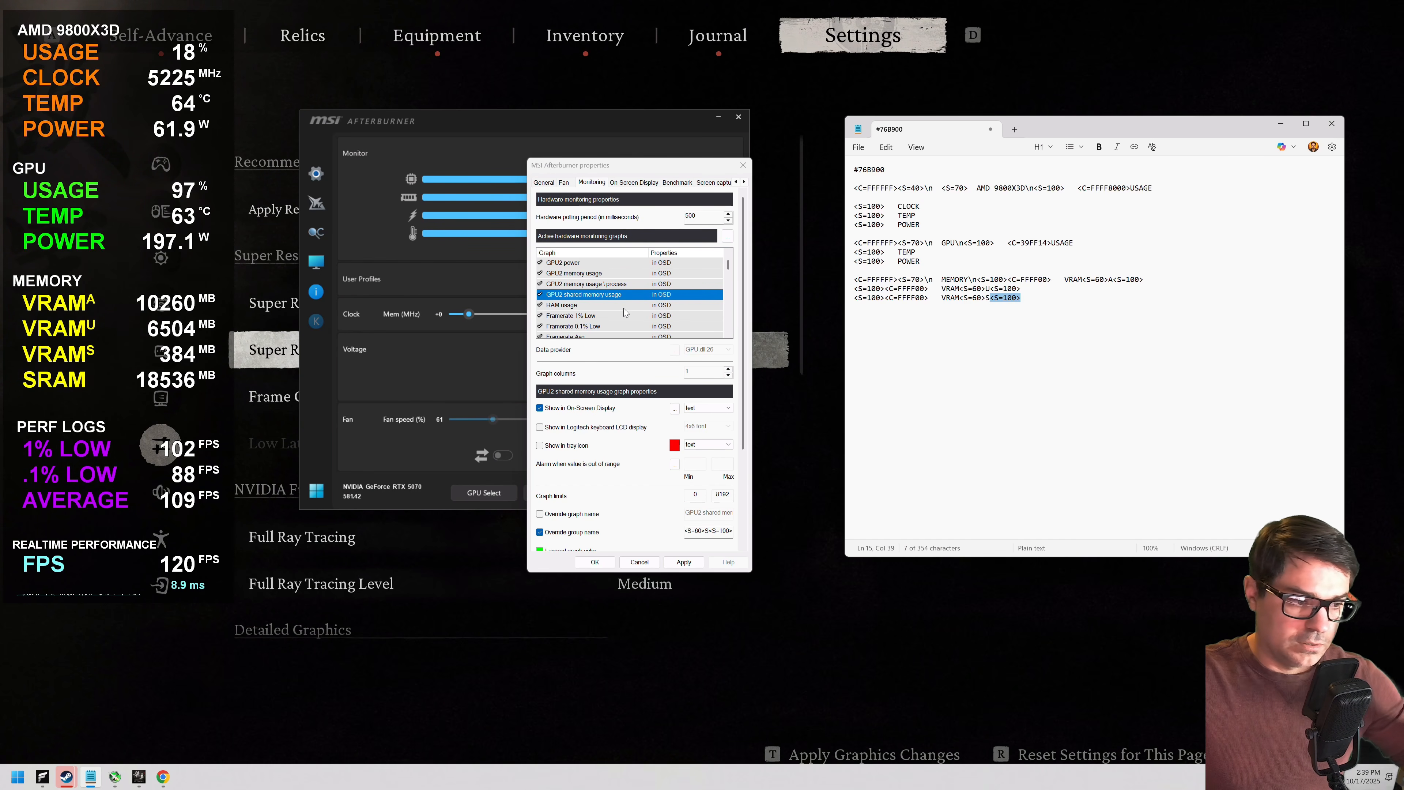
Step: Copy the RAM usage graph's group name, <S=100><C=FFFF00> SRAM, onto a new line below the VRAM S string
click(614, 306)
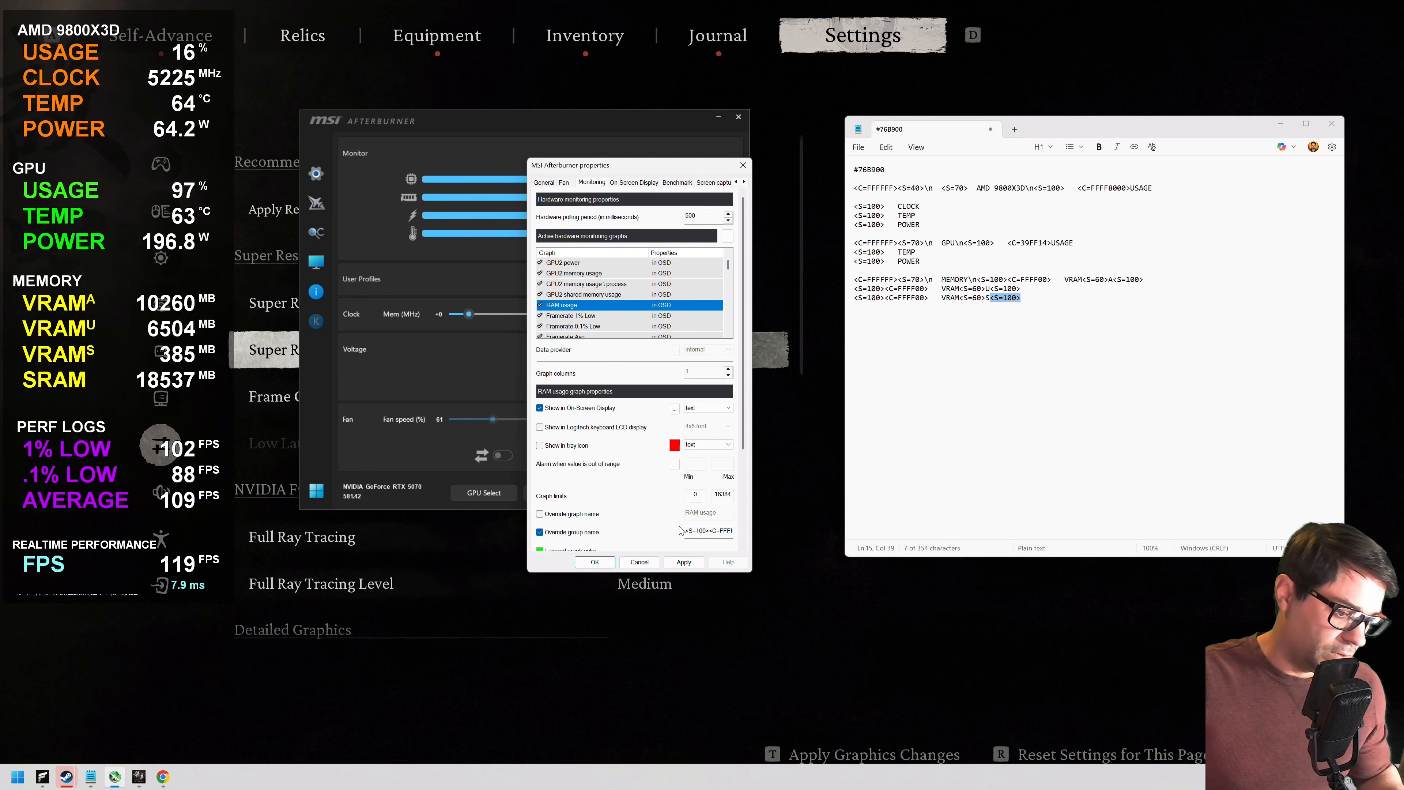
key(ctrl+a)
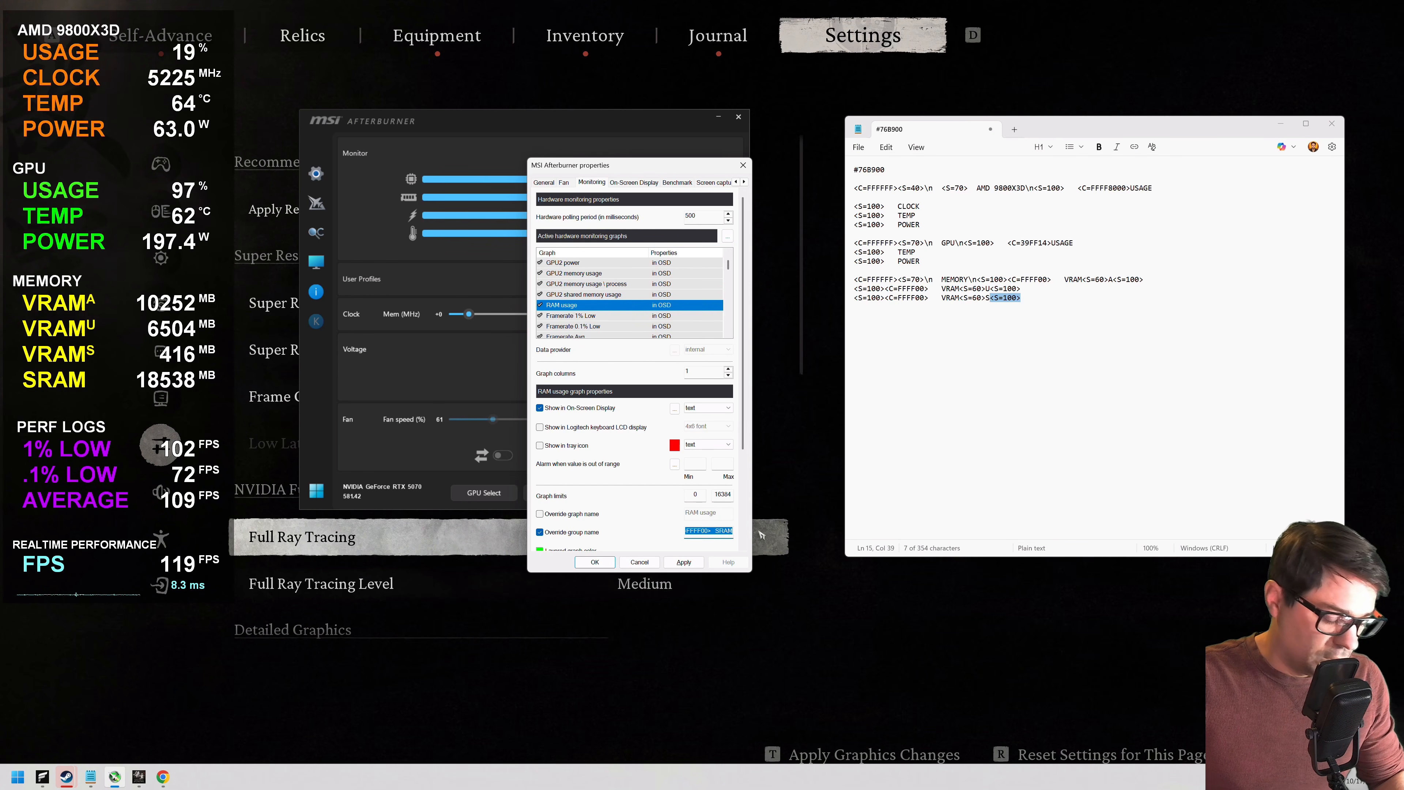
click(1075, 308)
key(Return)
key(ctrl+v)
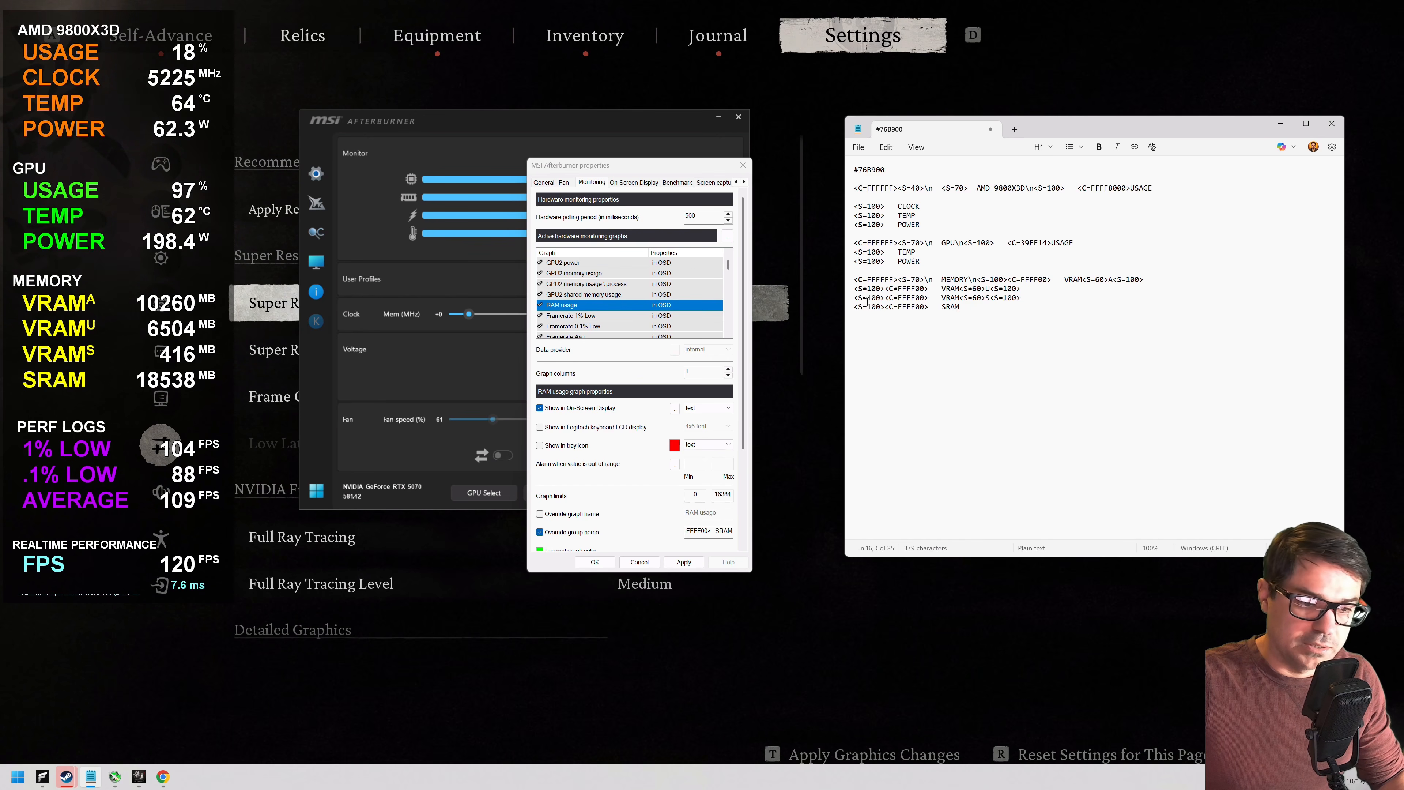
Step: Examine the <S=100> size tag, the <C=FFFF00> color tag and the three spaces before SRAM in the RAM usage string
drag(885, 306, 930, 310)
click(933, 308)
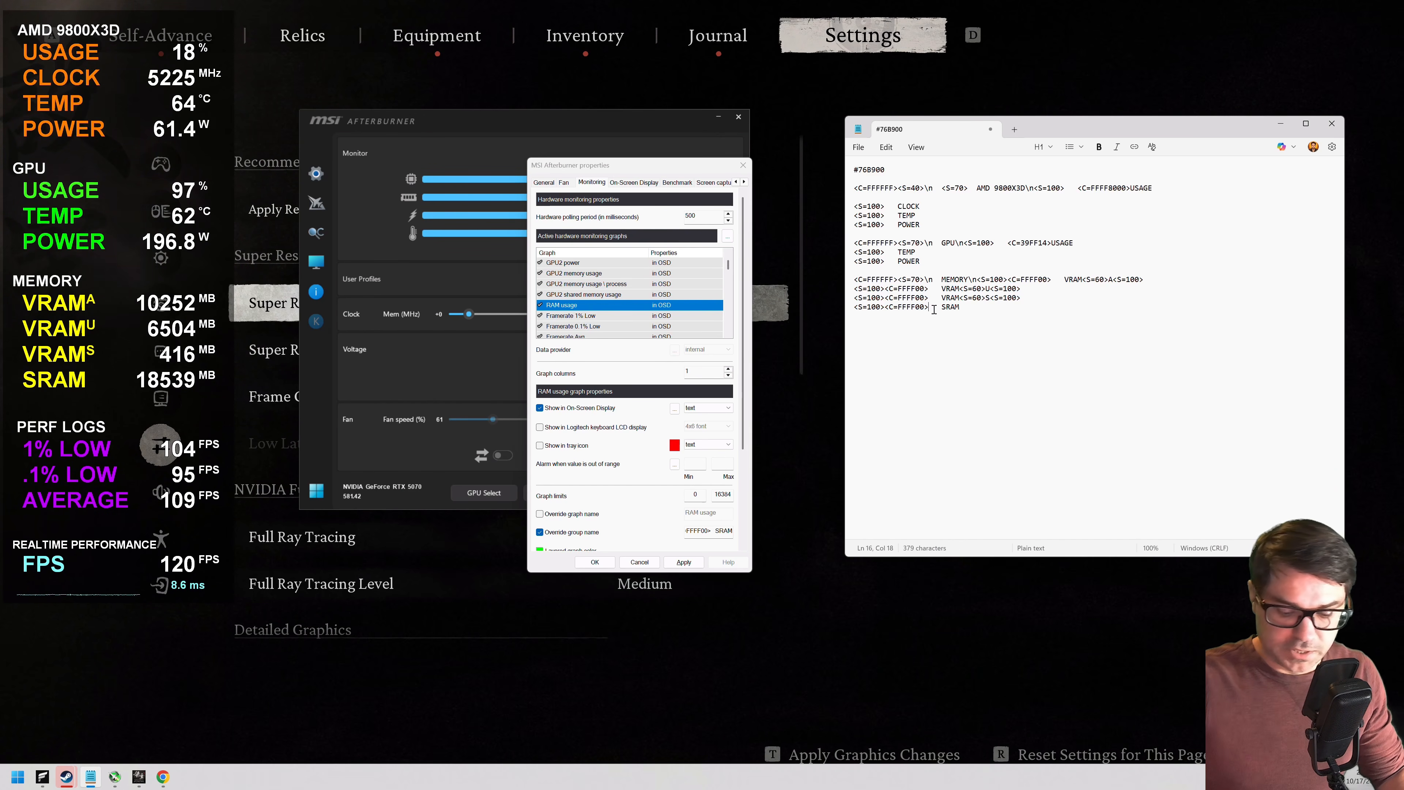
click(944, 307)
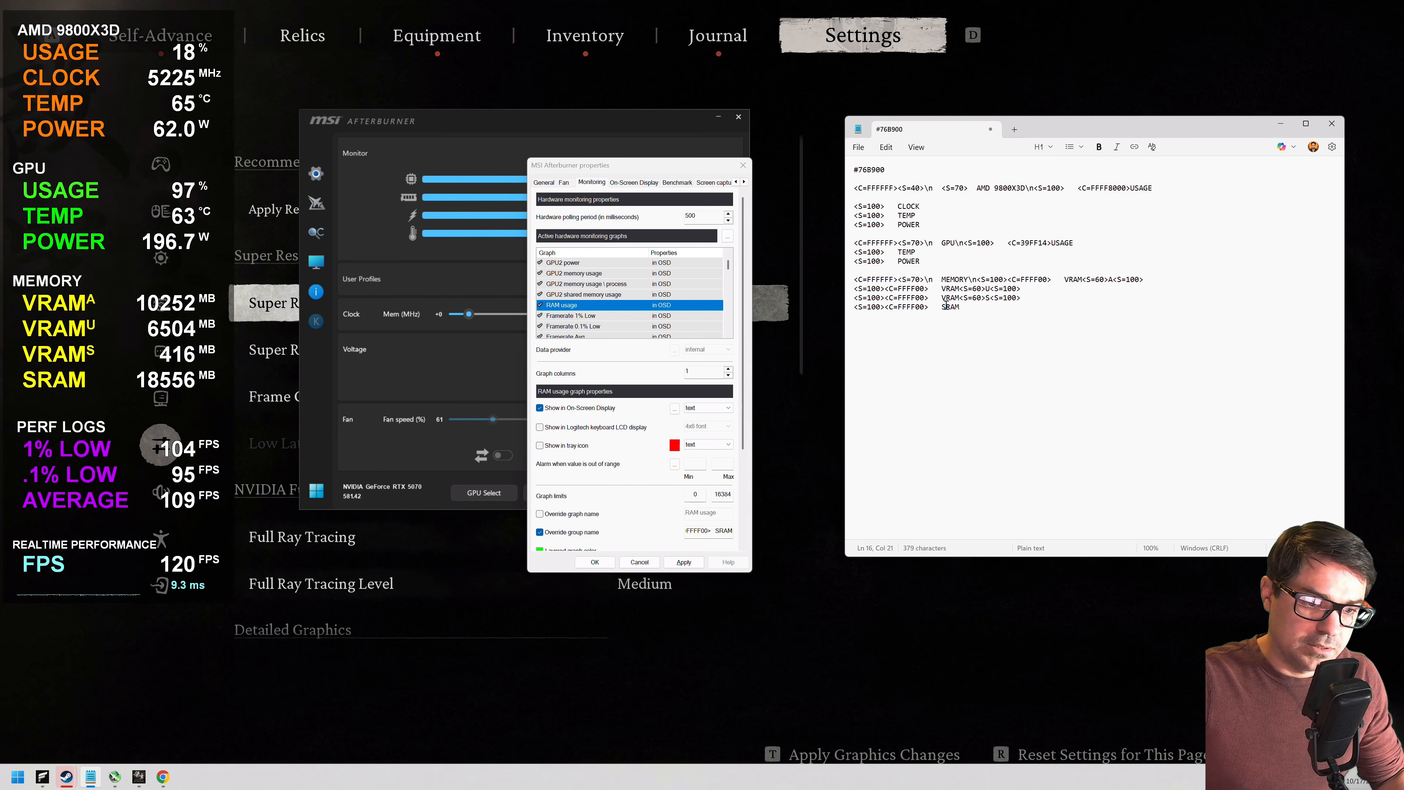
click(884, 310)
key(shift+Left)
key(shift+Left)
key(shift+Left)
key(shift+Left)
key(shift+Left)
key(shift+Left)
key(shift+Left)
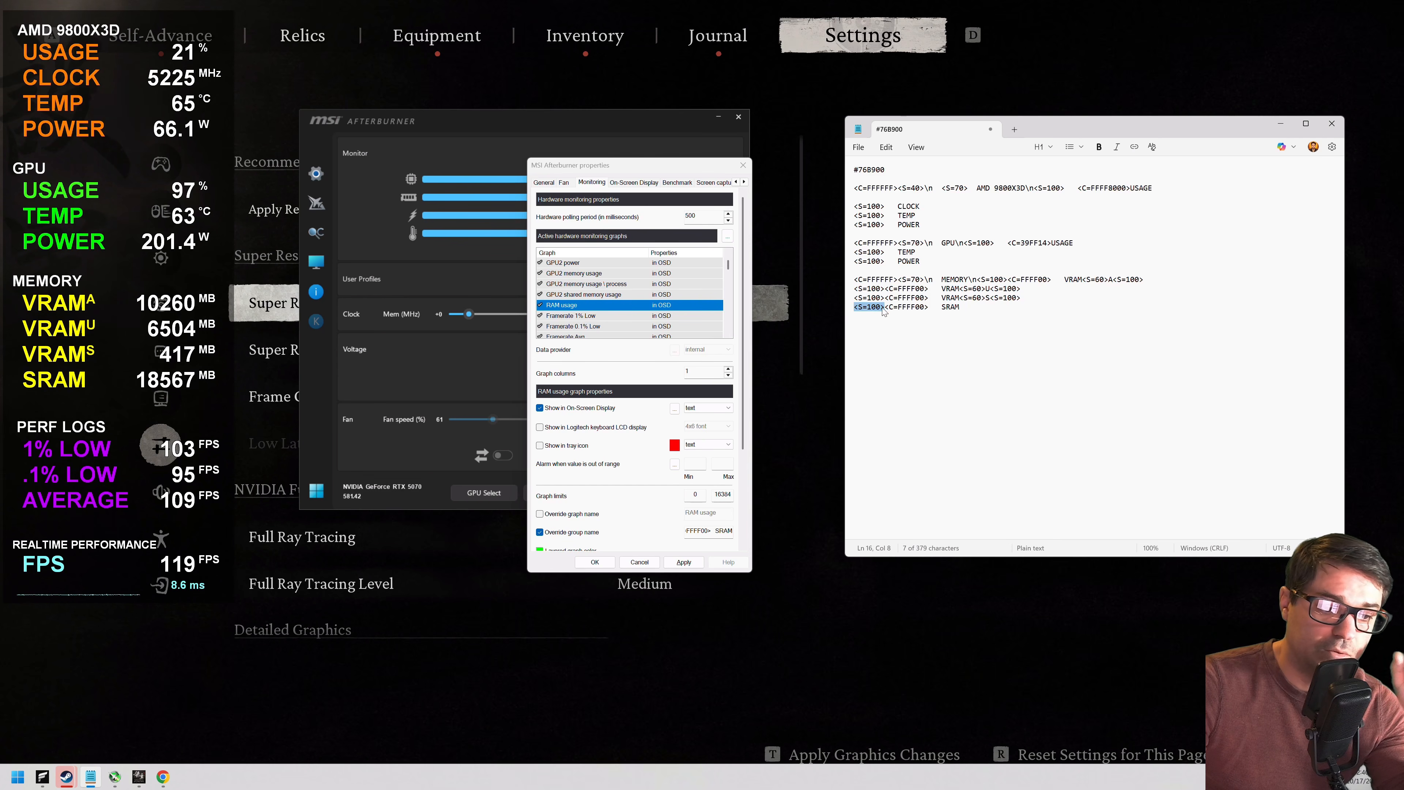
click(929, 307)
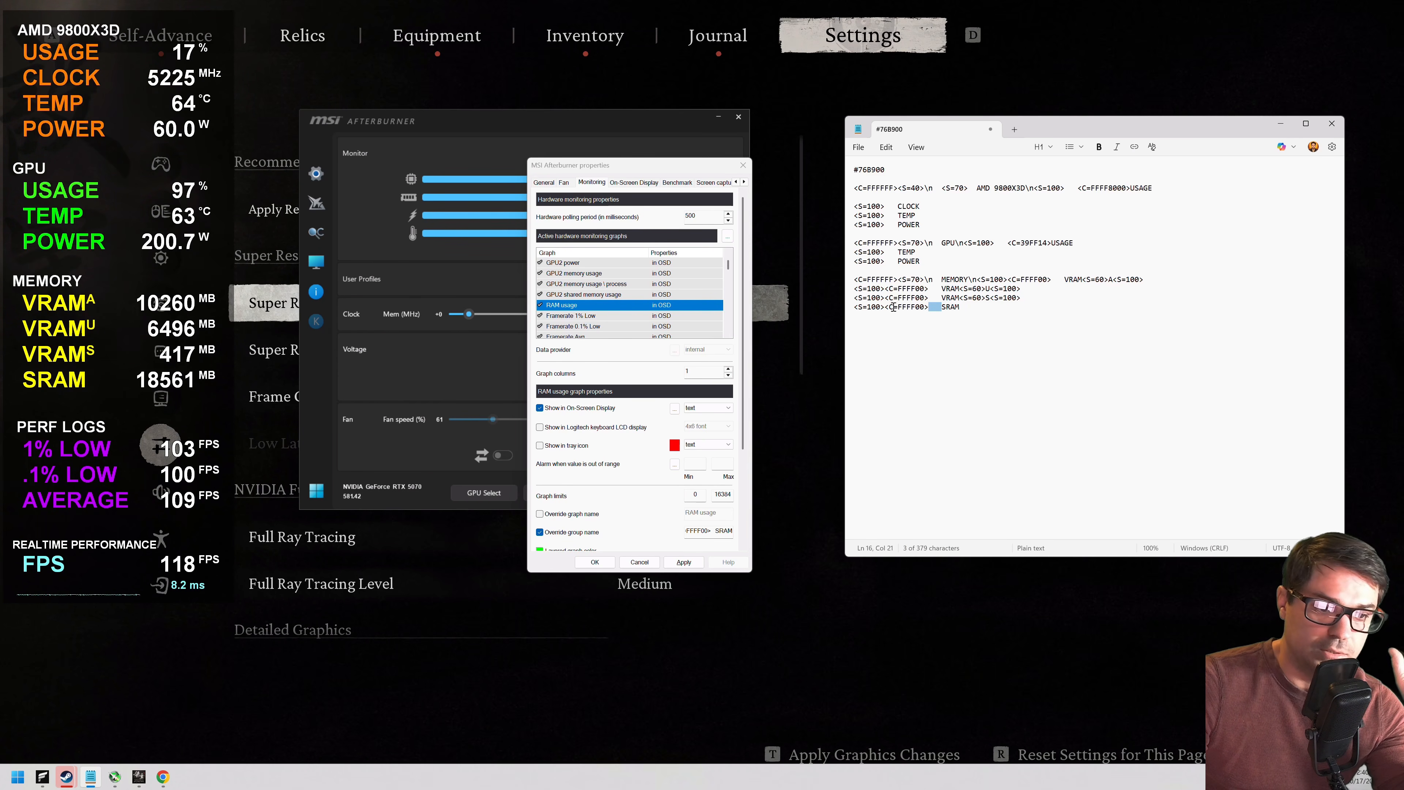
click(882, 310)
key(shift+Left)
key(shift+Left)
key(shift+Left)
key(shift+Left)
key(shift+Left)
key(shift+Left)
click(938, 308)
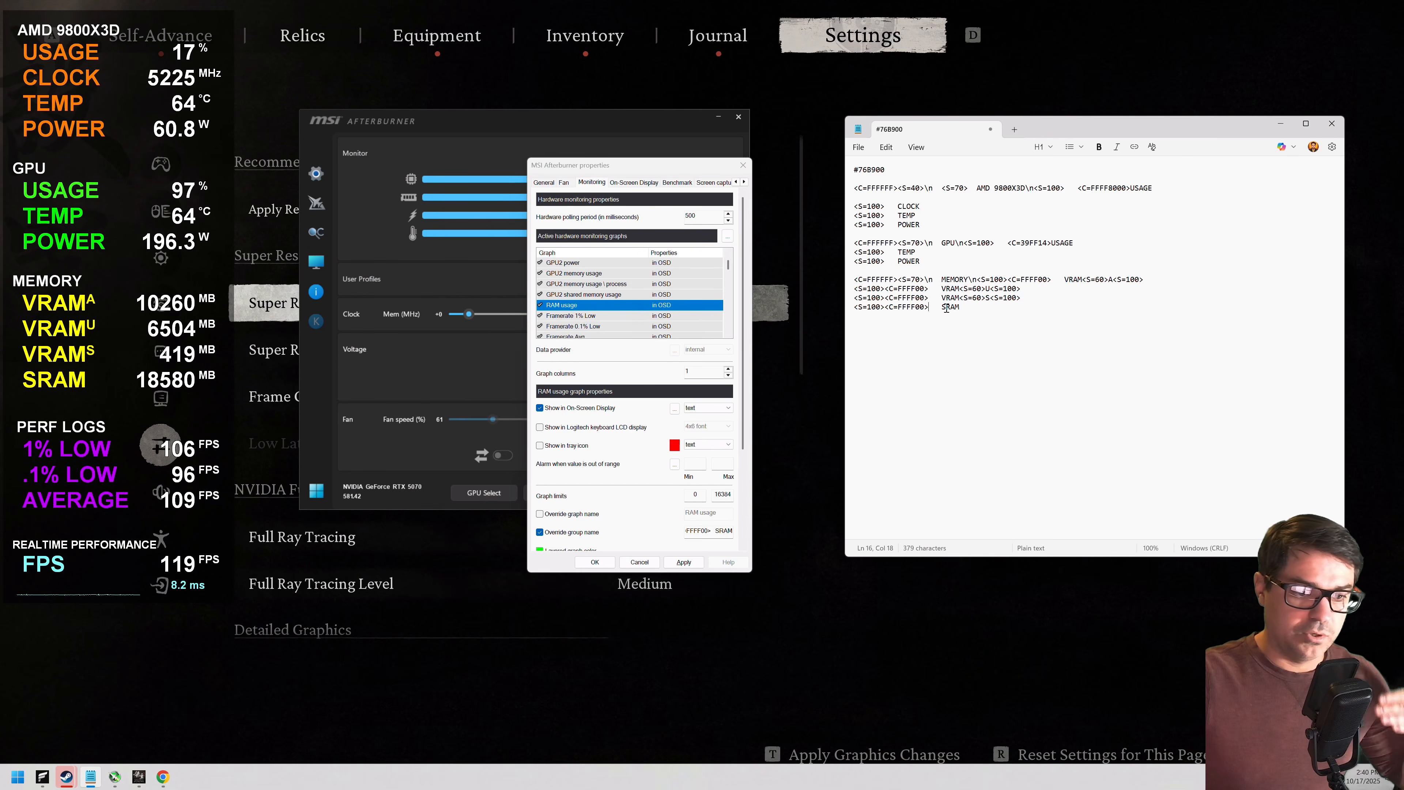
Step: Copy the Framerate 1% Low graph's group name, <C=FFFFFF>\n<S=70> PERF LOGS\n<S=100><C=BF00FF> 1% LOW, into the notes after a blank line
click(1061, 311)
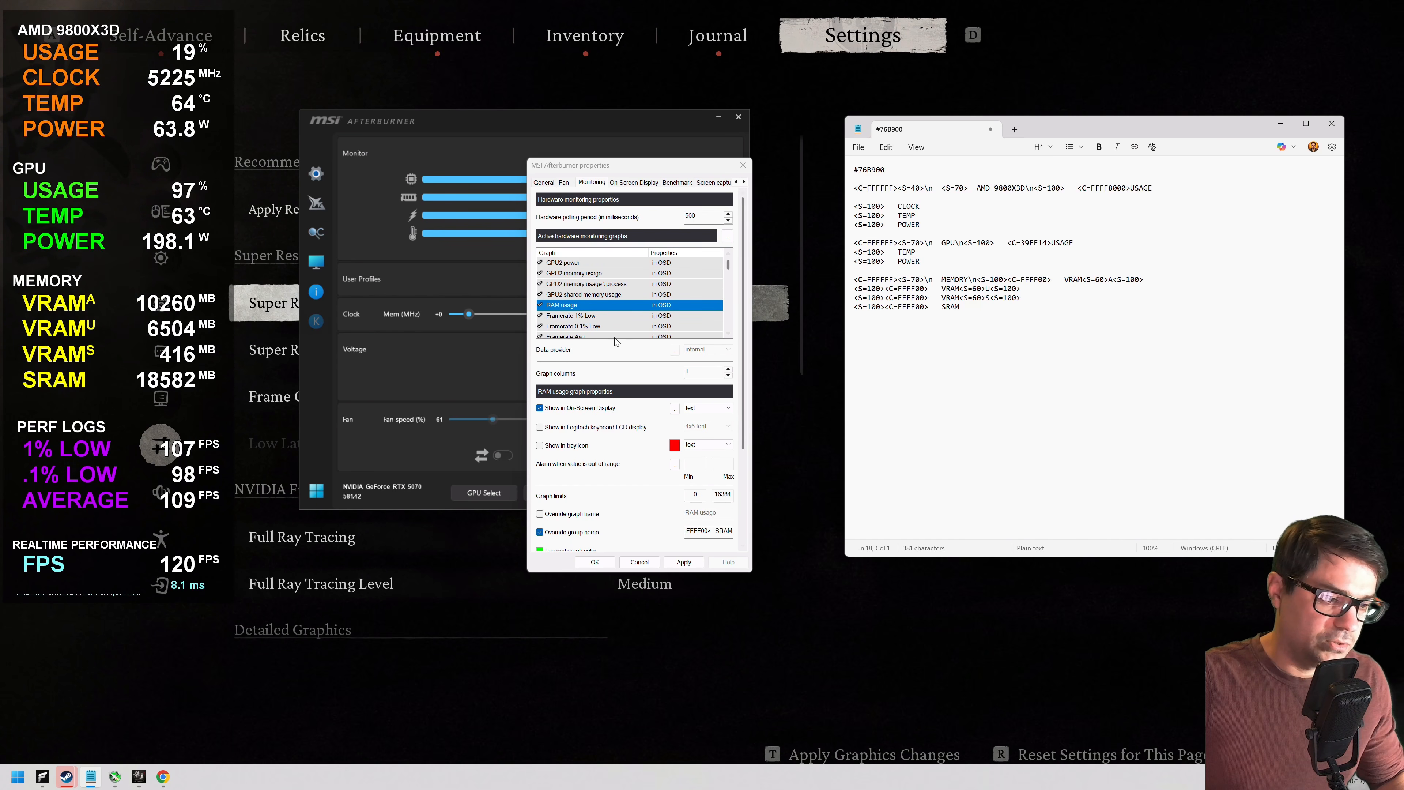
click(617, 316)
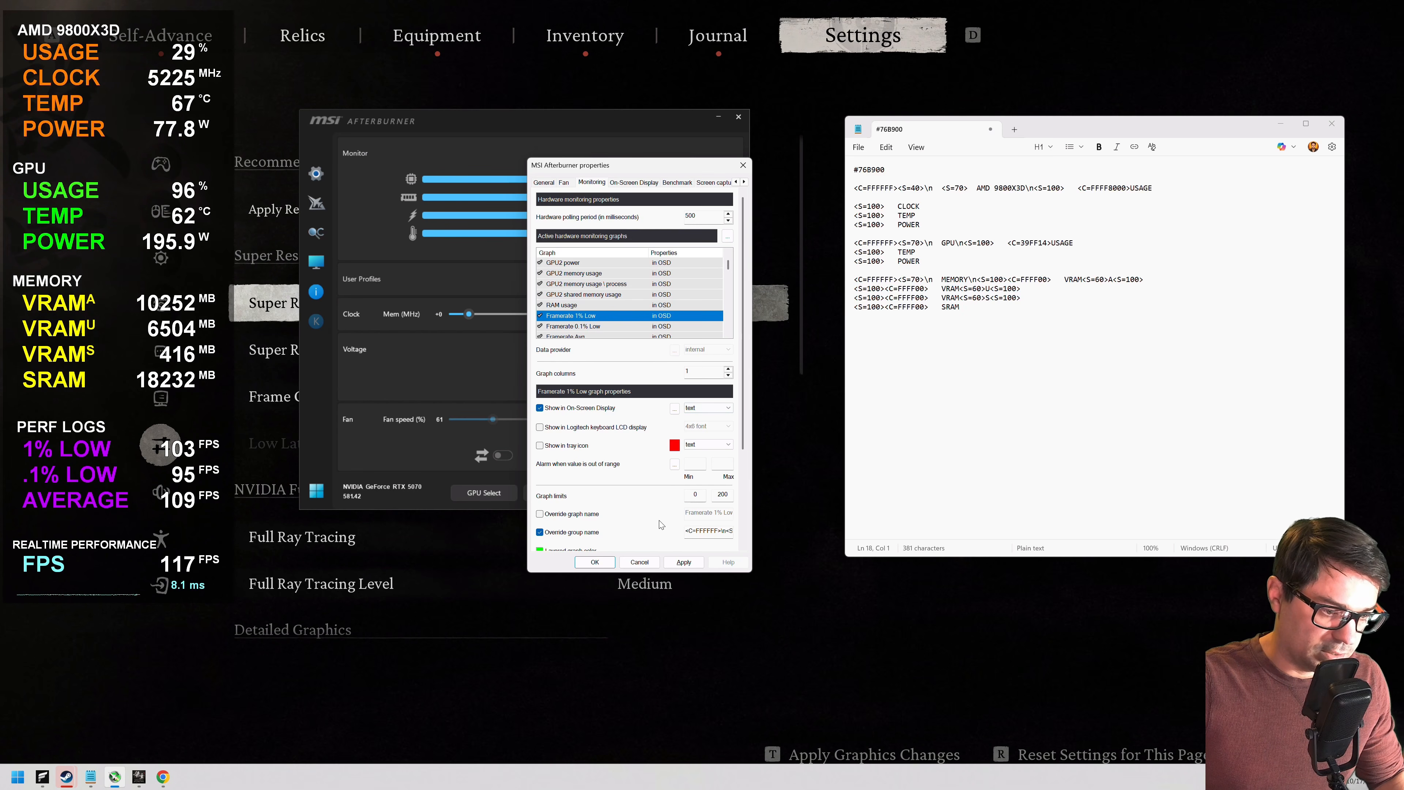
key(ctrl+a)
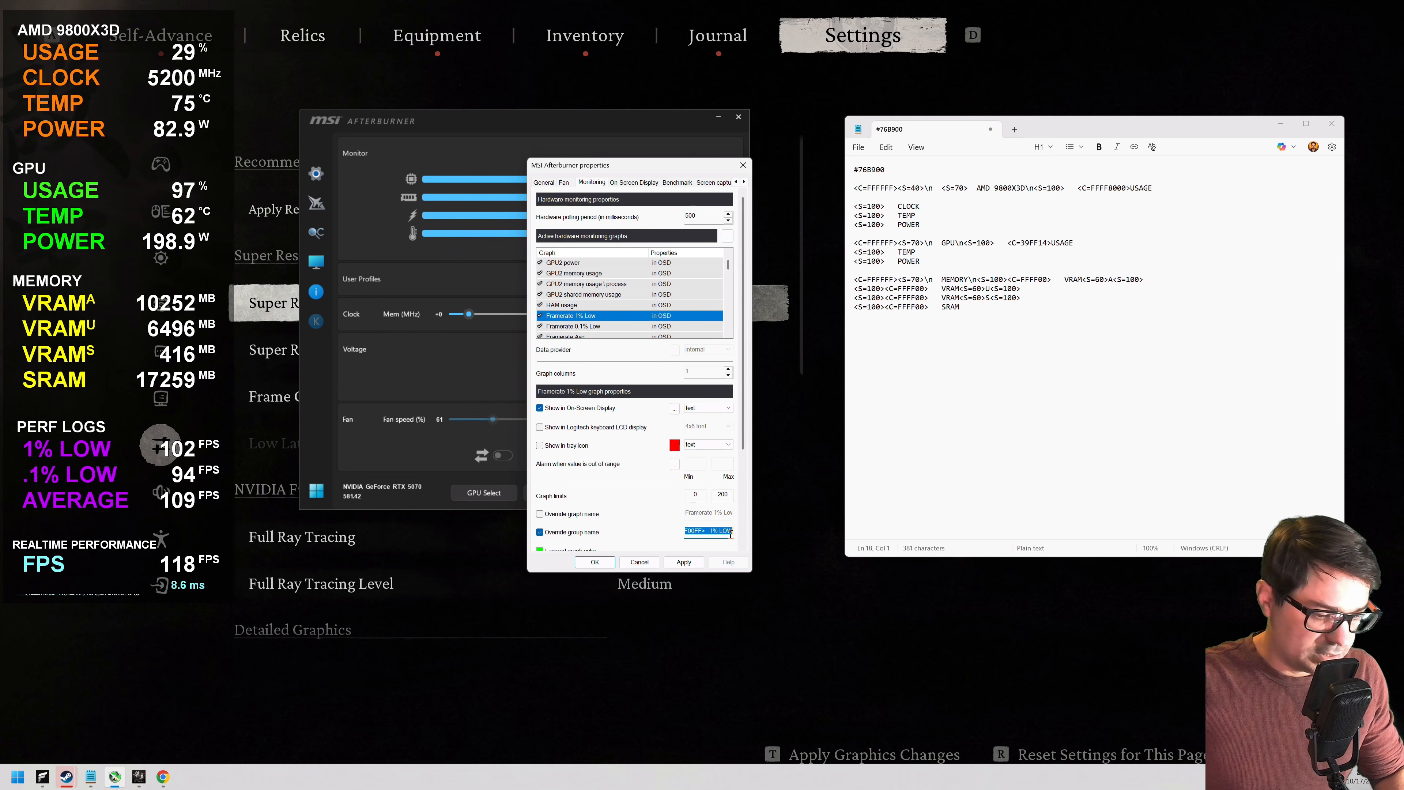
key(ctrl+c)
click(1010, 340)
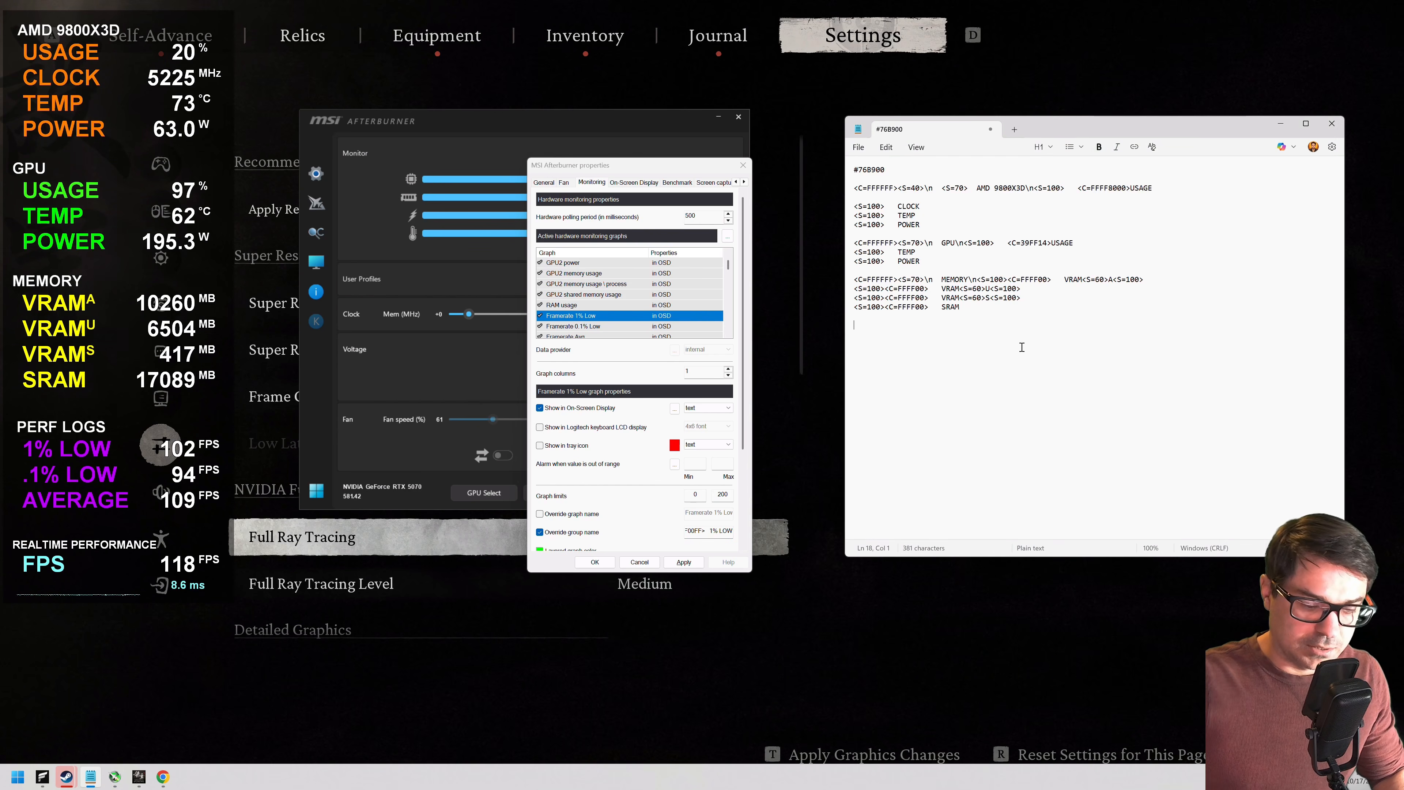
key(ctrl+v)
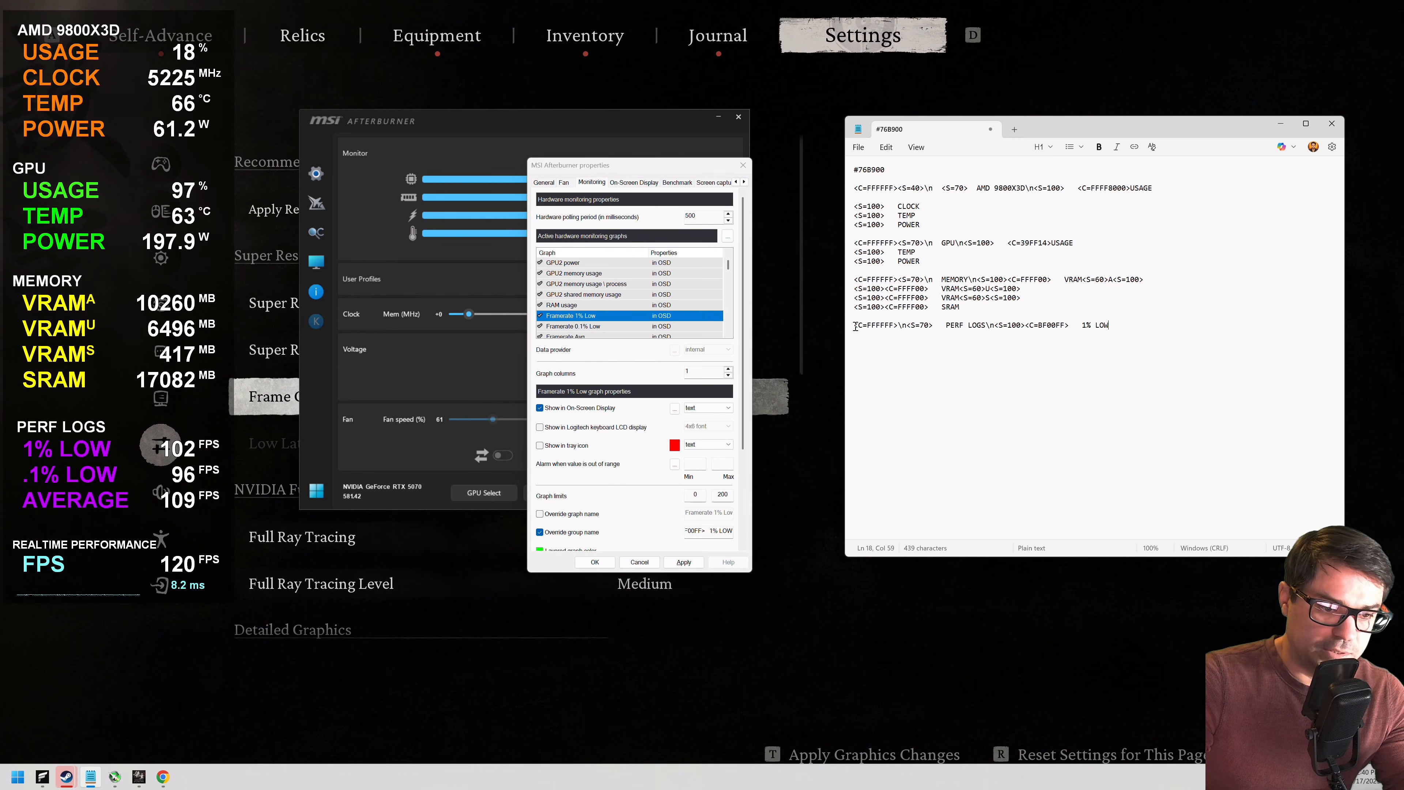
Step: Examine the <C=FFFFFF> and \n codes, the PERF LOGS header, and the <S=100> and <C=BF00FF> tags in the 1% LOW string
drag(854, 325, 907, 325)
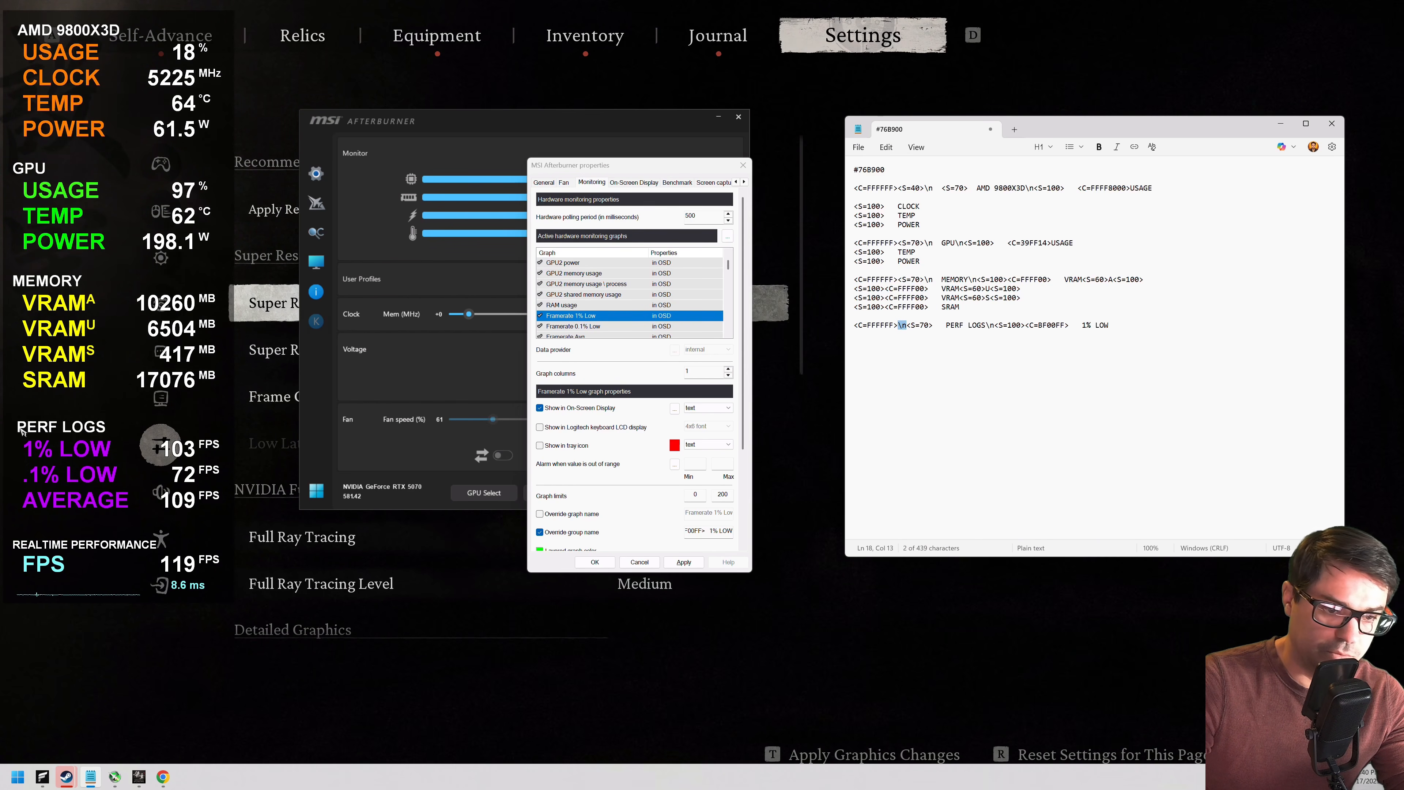
drag(946, 325, 986, 325)
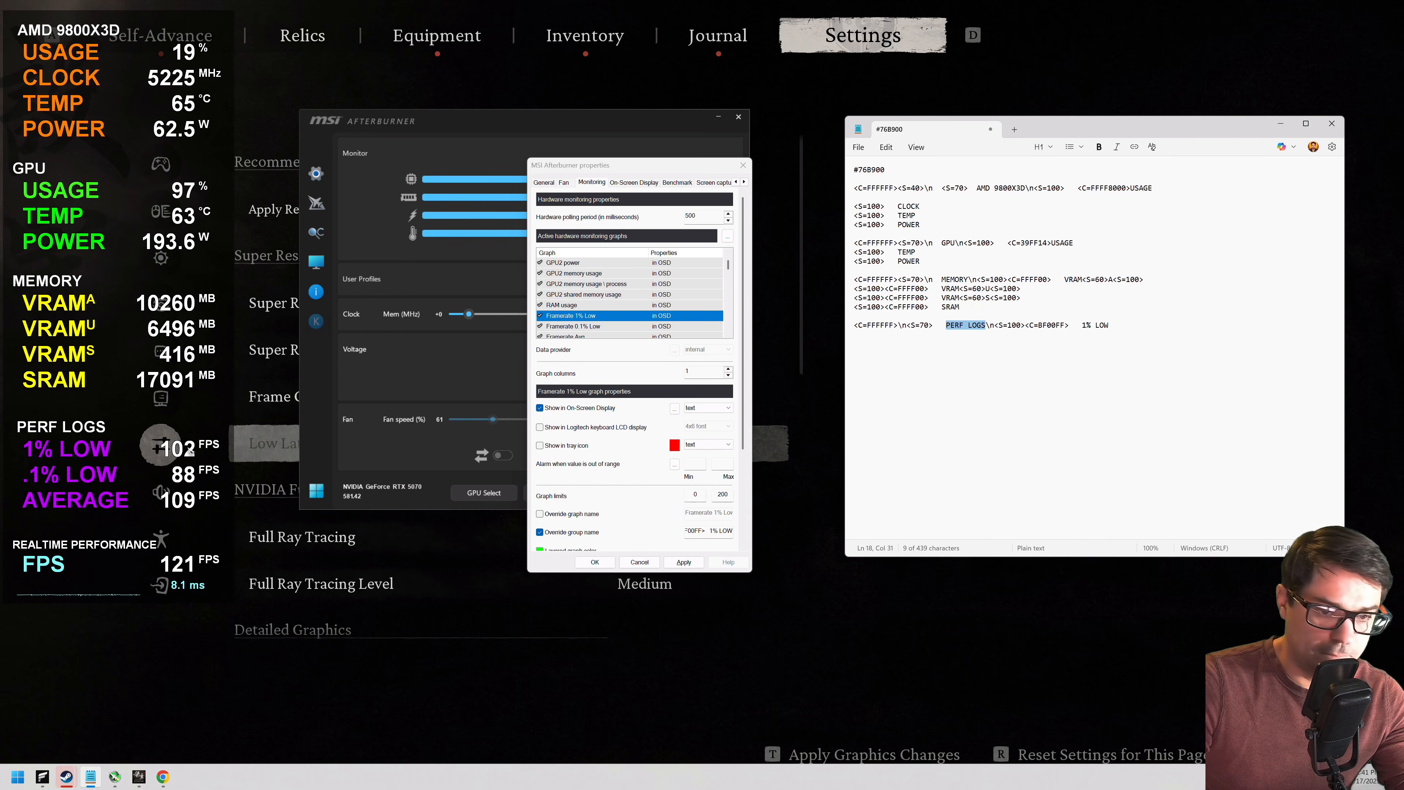
drag(994, 325, 1067, 326)
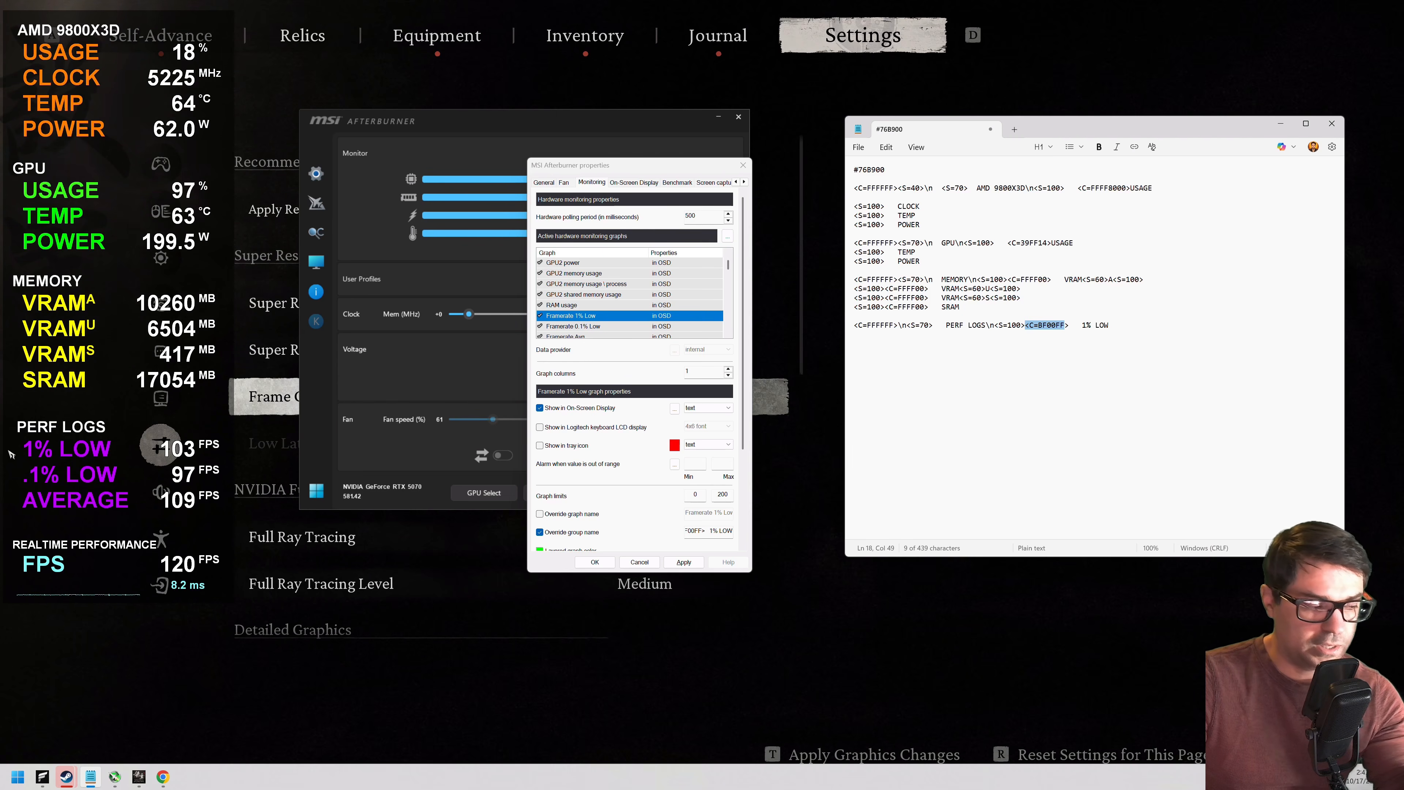
Step: Copy the Framerate 0.1% Low graph's group name, <C=BF00FF><S=100> .1% LOW, onto a new line below the PERF LOGS string
click(1118, 325)
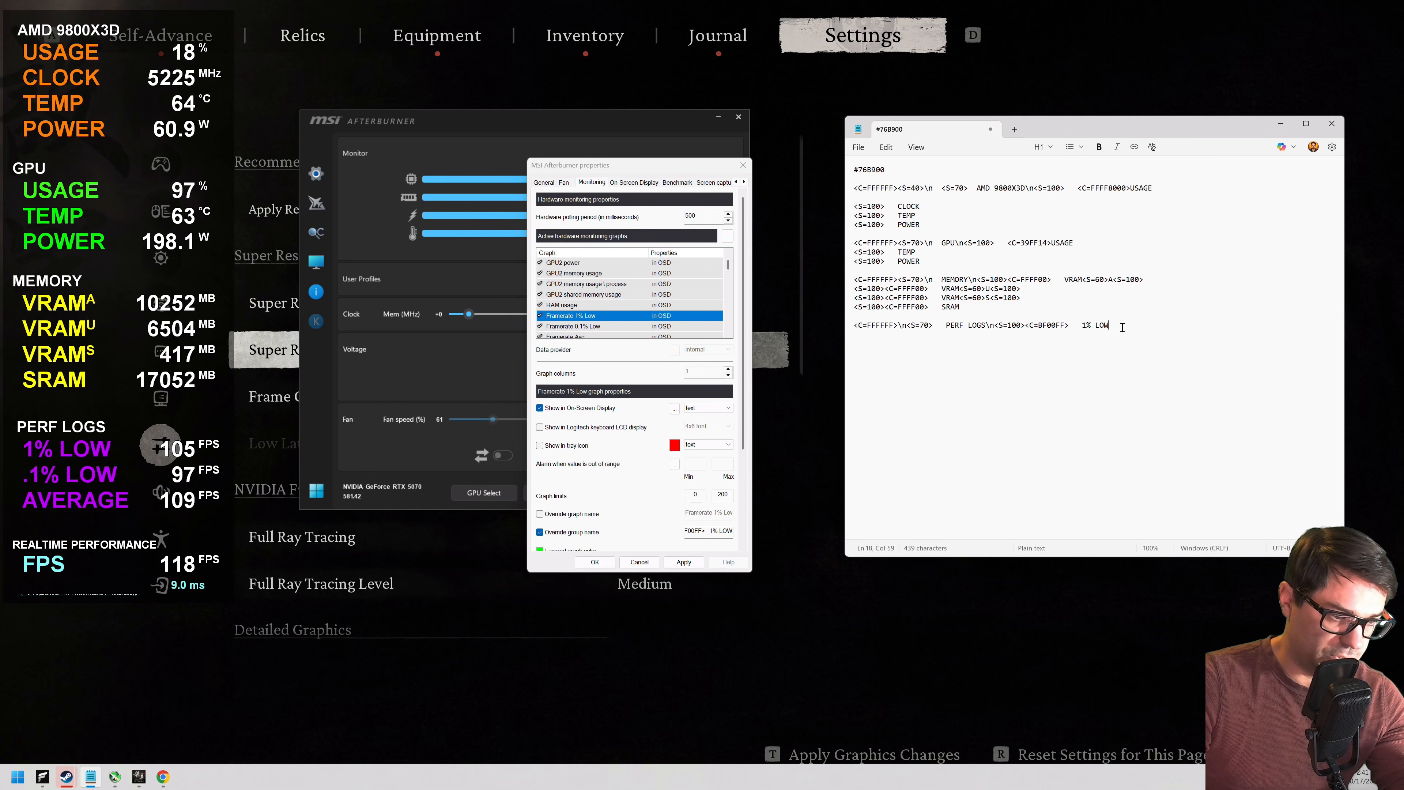
click(603, 326)
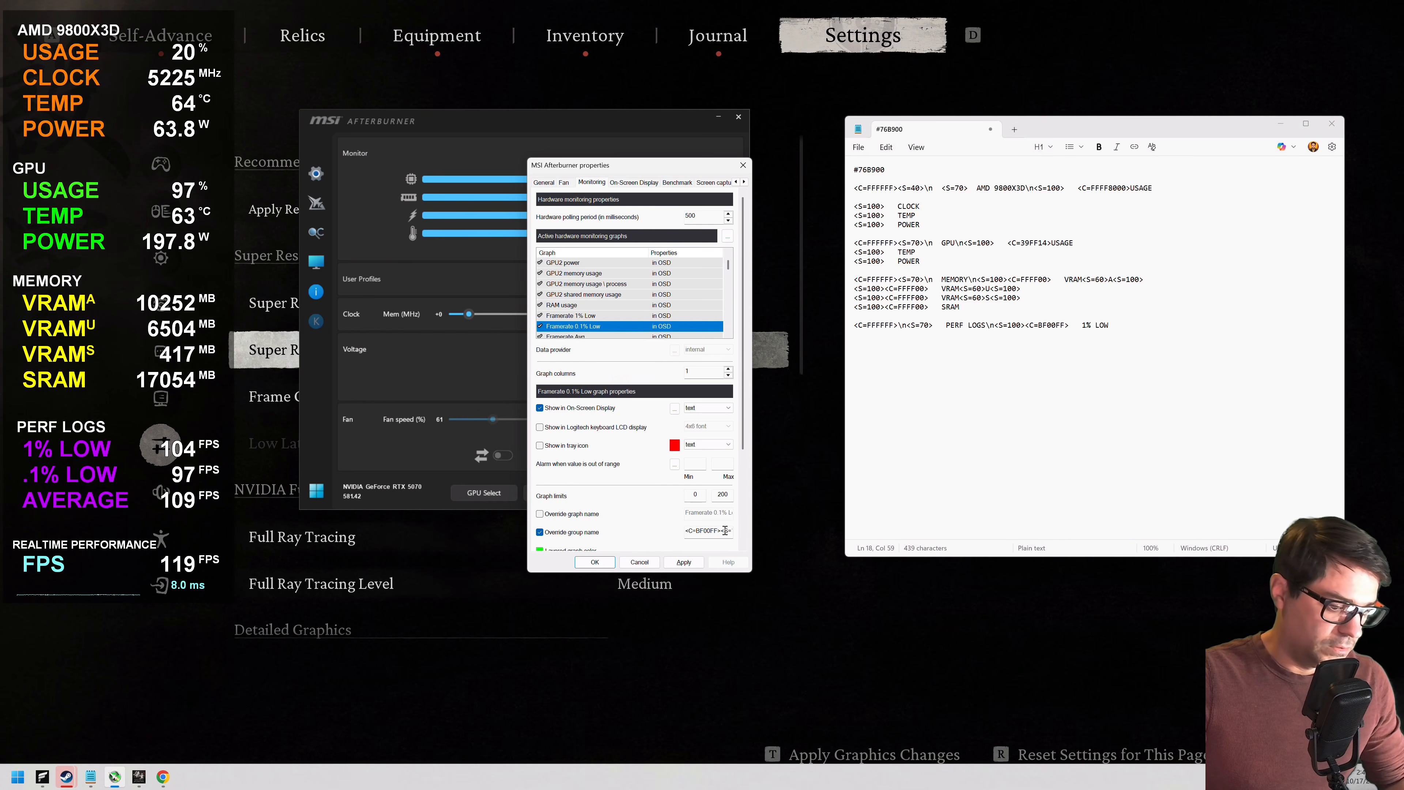
key(ctrl+a)
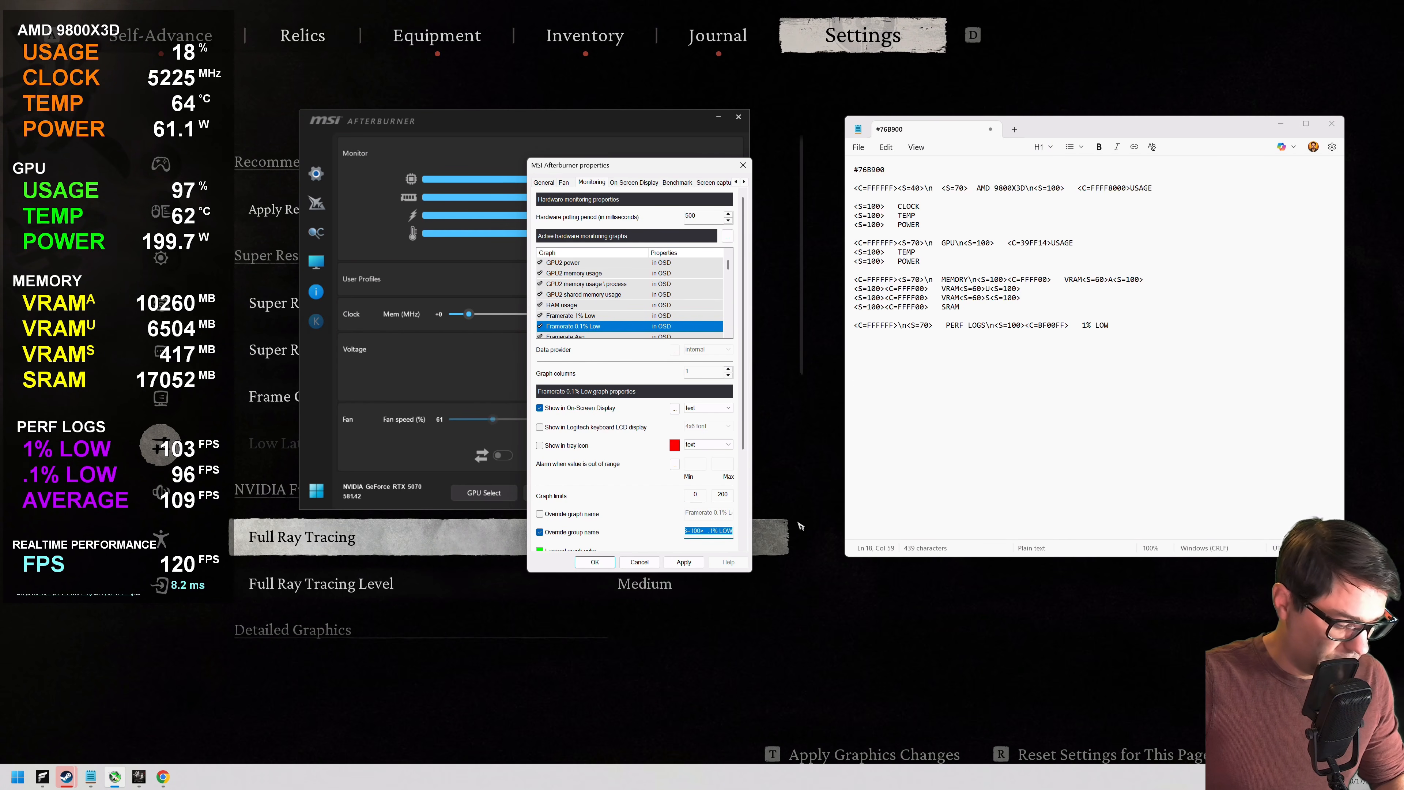
click(1160, 355)
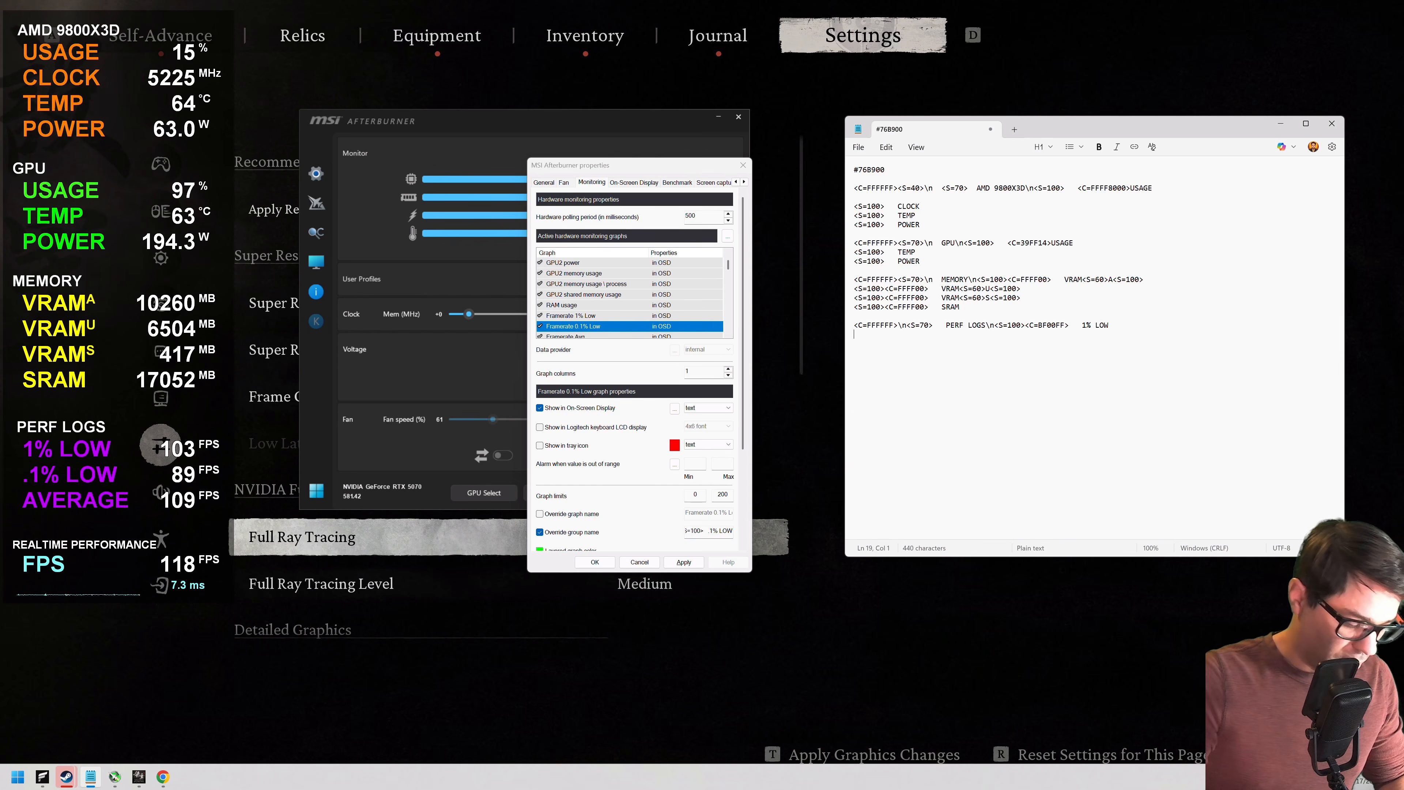
key(Return)
key(ctrl+v)
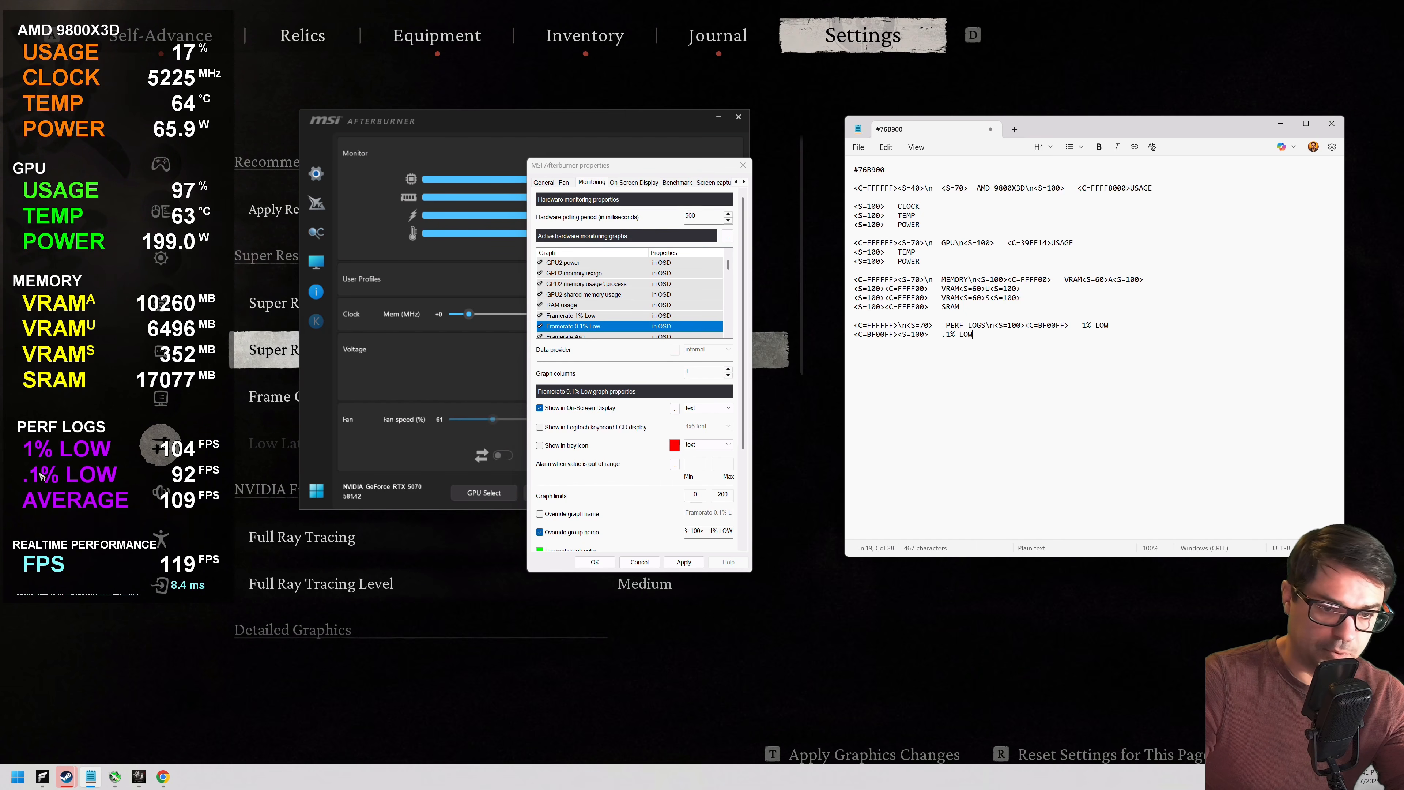
Step: Compare the <C=BF00FF> tag in the PERF LOGS string with the .1% LOW string and examine the spaces before .1% LOW
drag(1027, 326, 1057, 324)
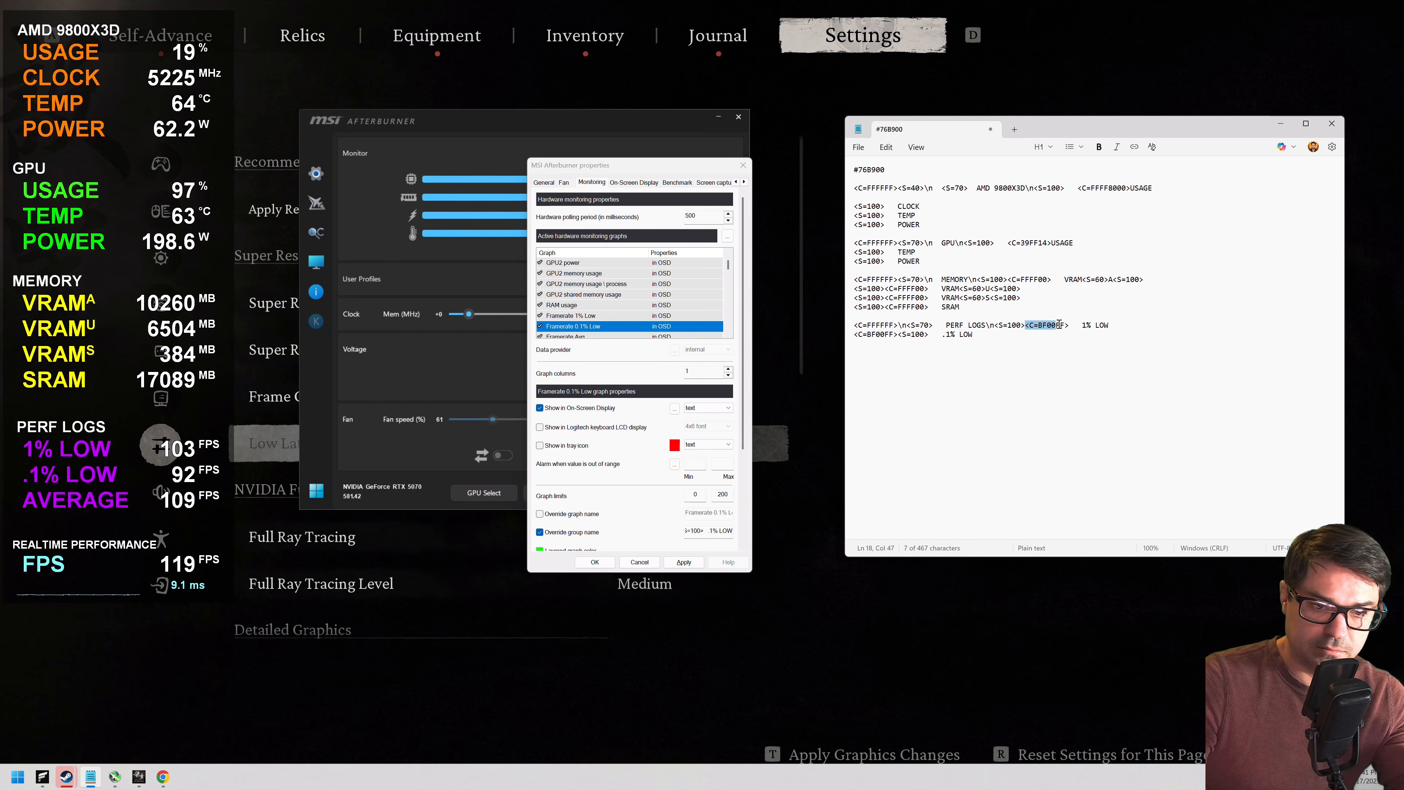
click(1068, 325)
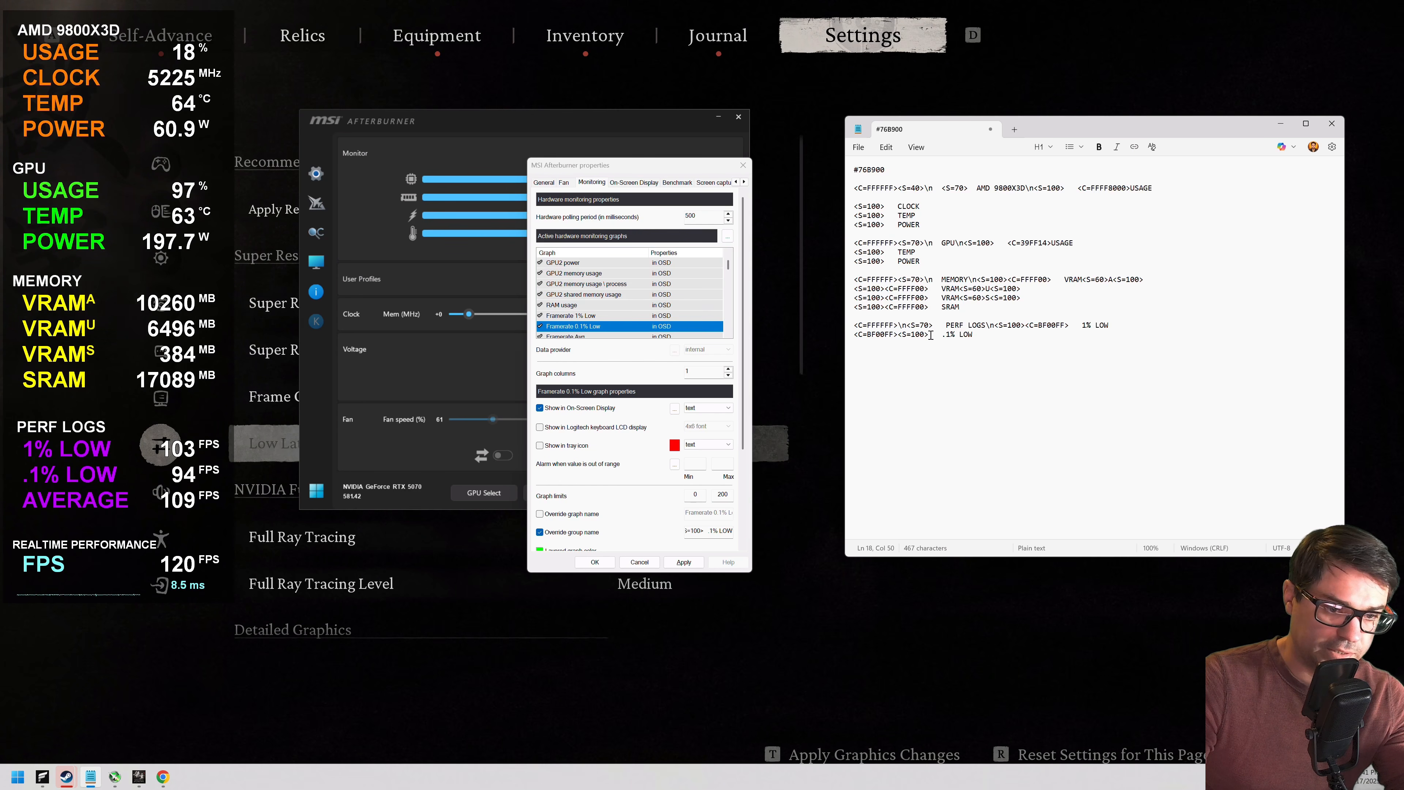
click(941, 335)
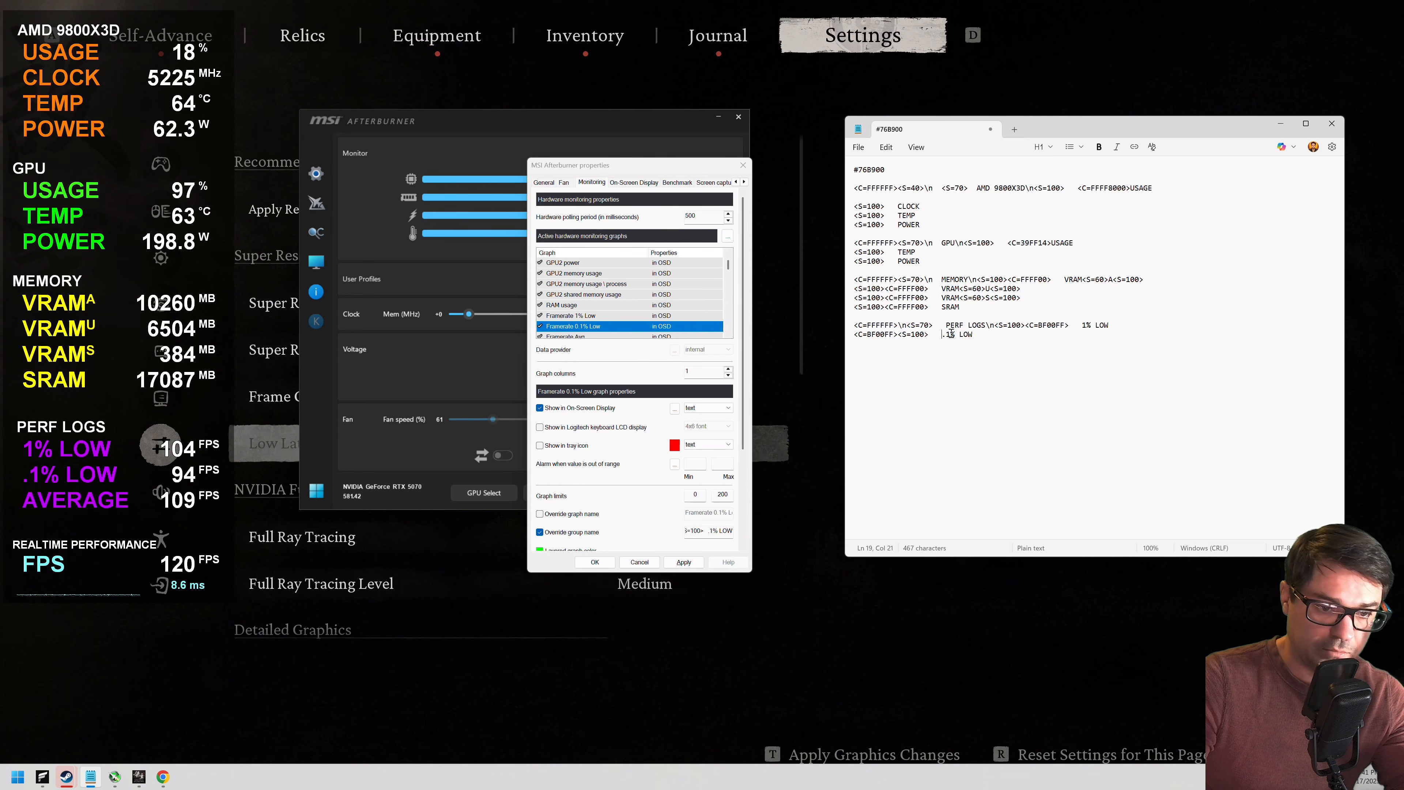
click(993, 333)
scroll(599, 318, down, 1)
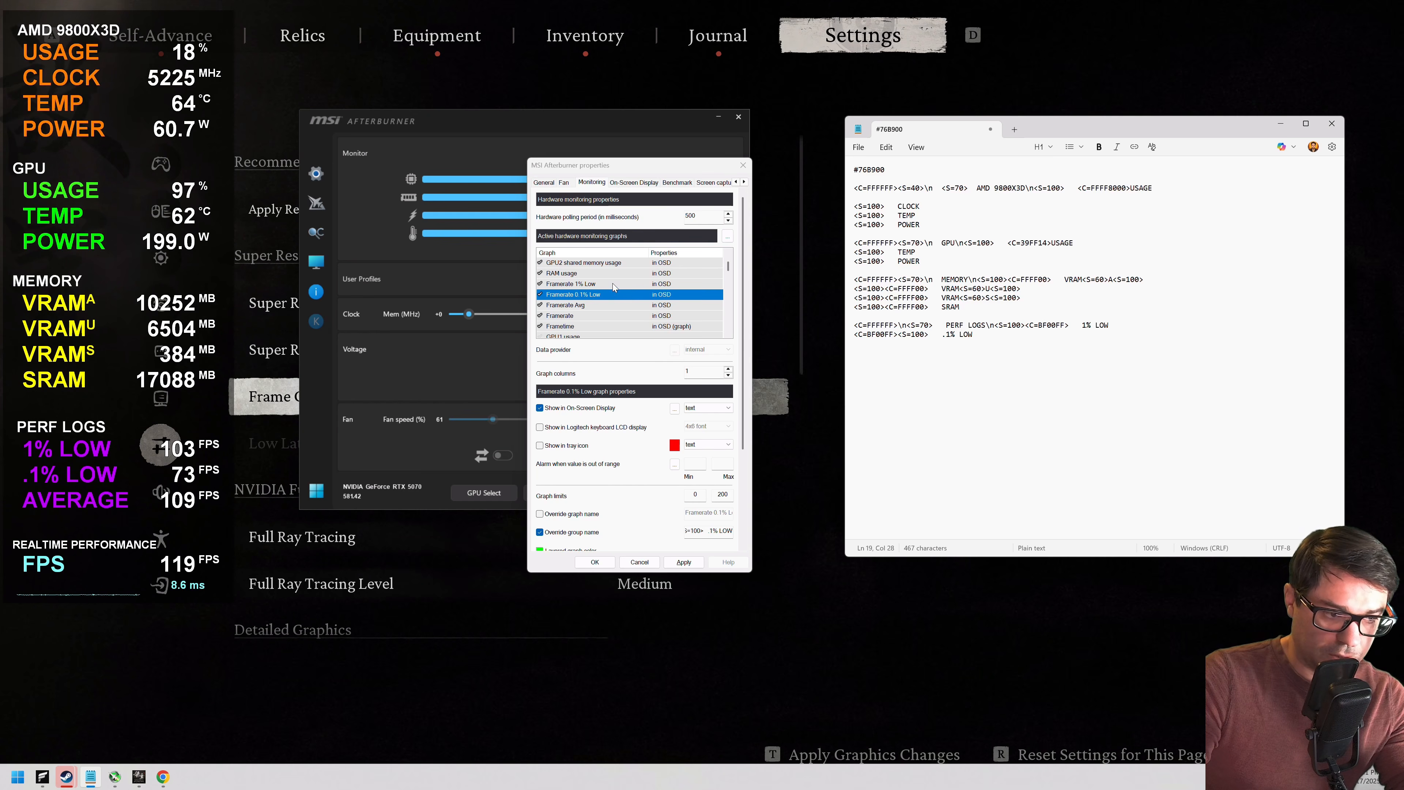
drag(653, 165, 464, 176)
click(485, 419)
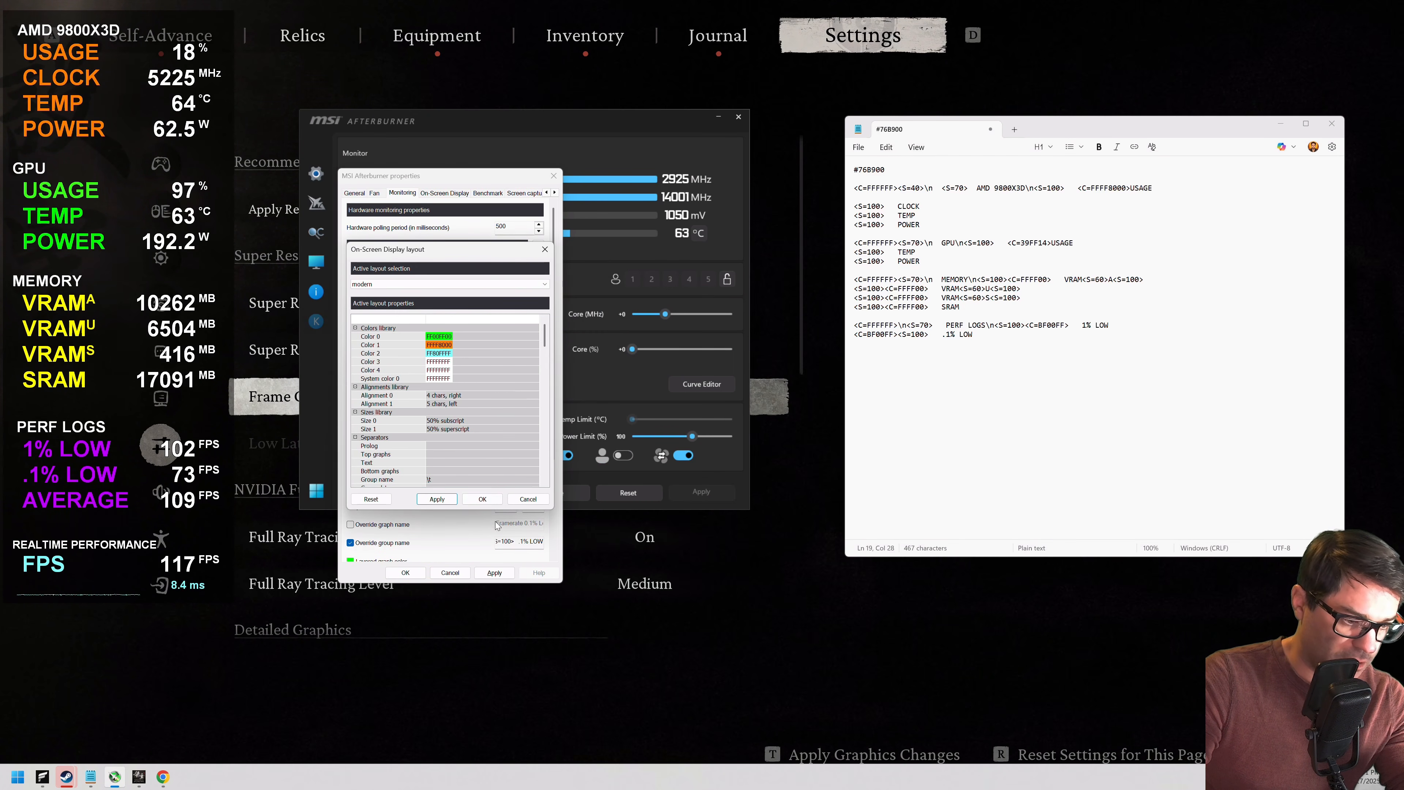
click(482, 499)
click(485, 474)
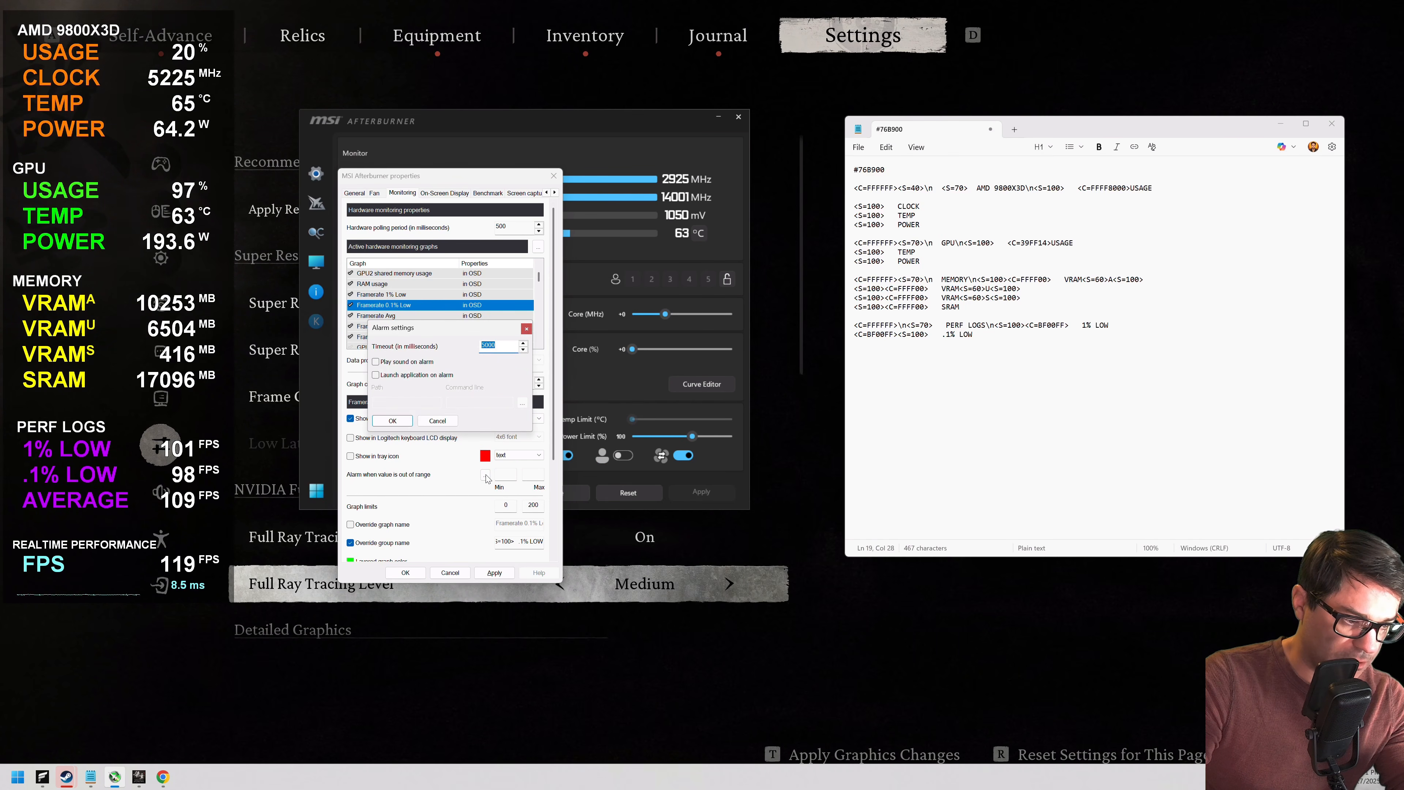
click(438, 420)
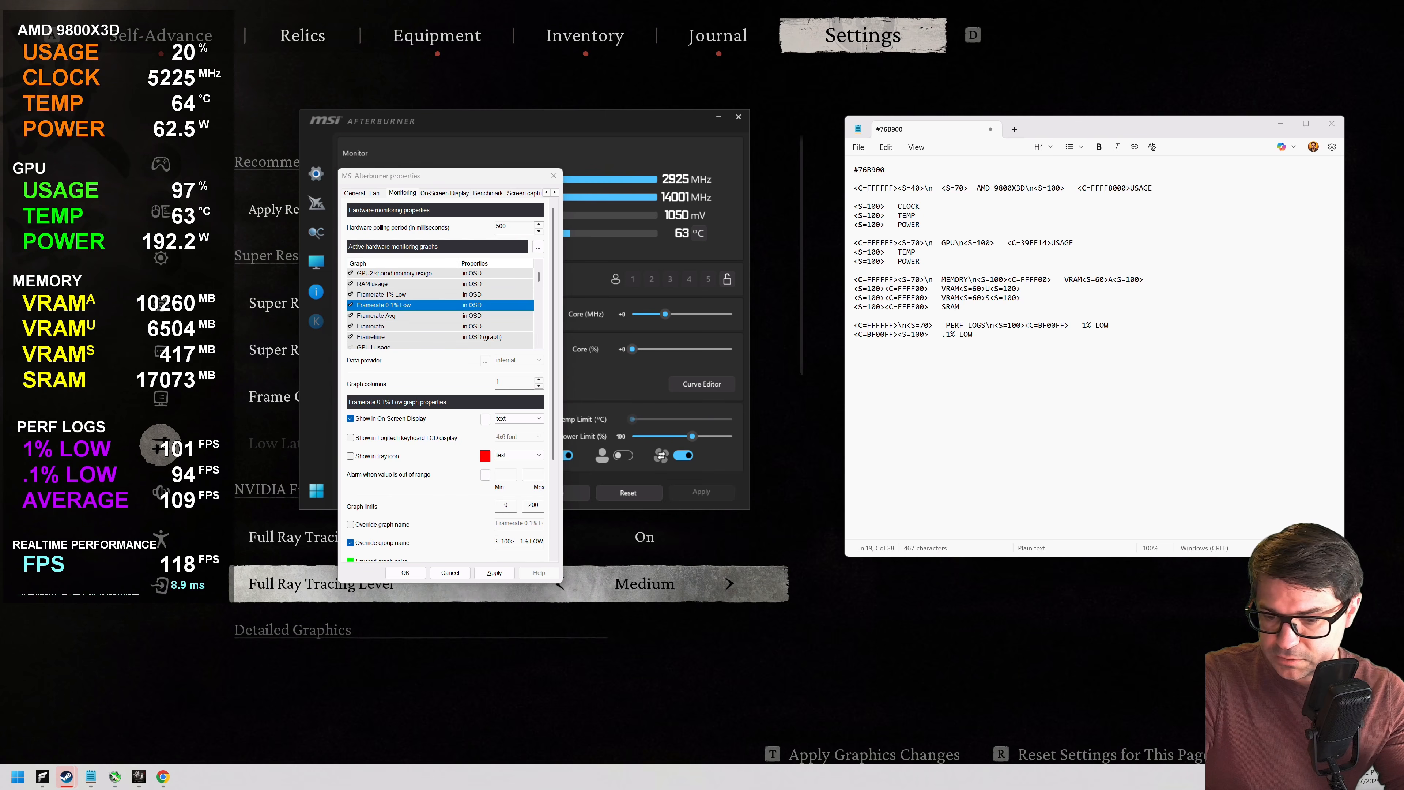
Step: Switch to RivaTuner Statistics Server and view the statistics settings in its general properties, keeping the Afterburner properties window alongside
click(1271, 743)
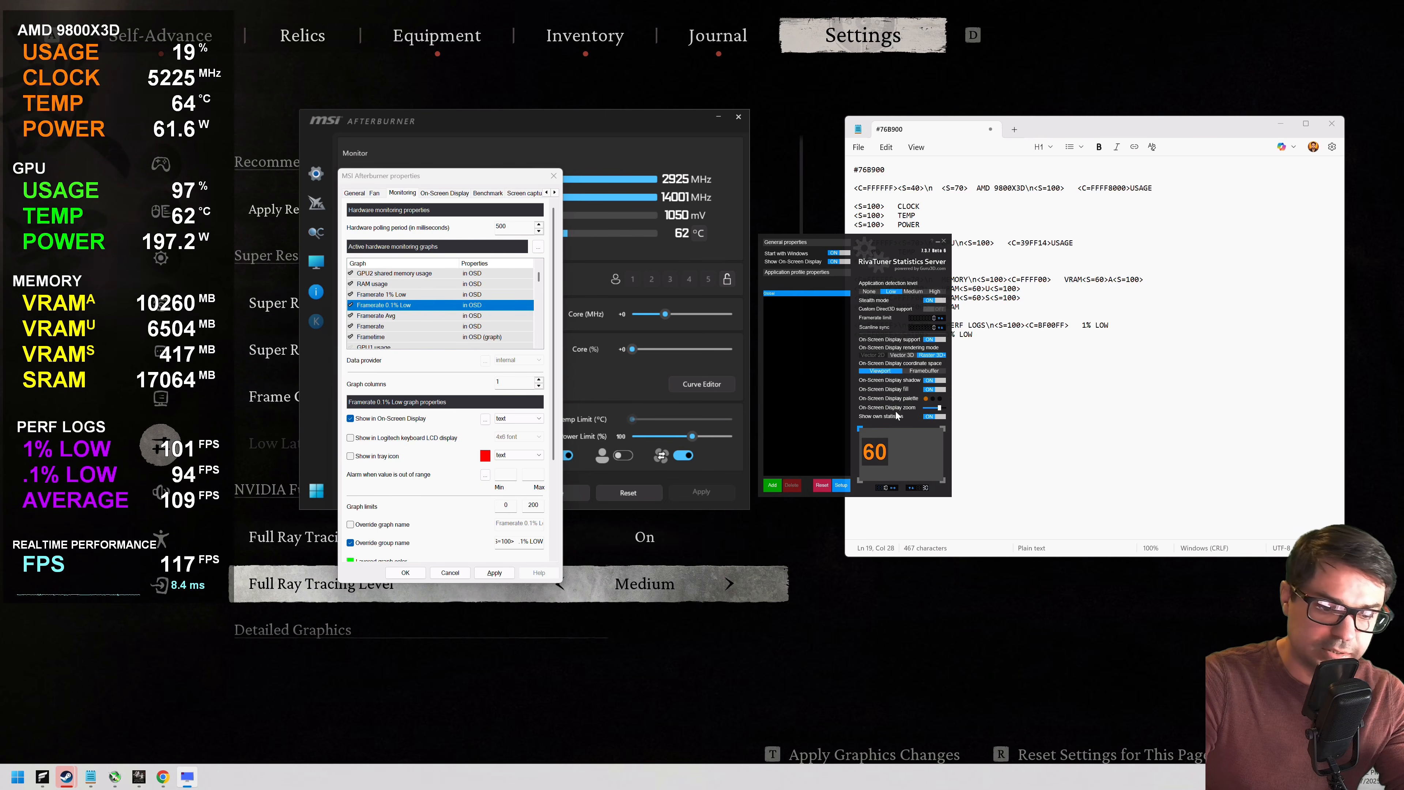
click(844, 484)
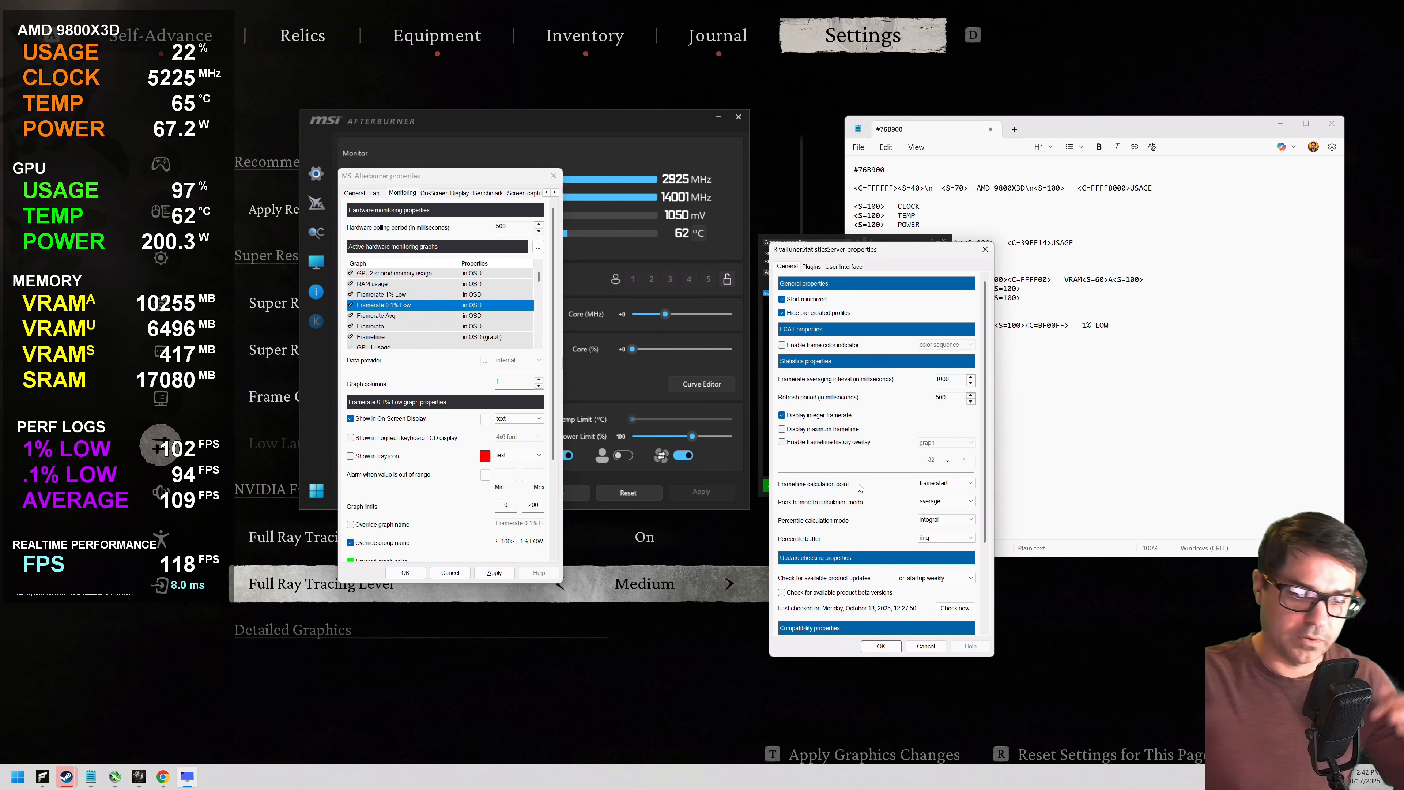
drag(865, 254, 802, 239)
click(921, 236)
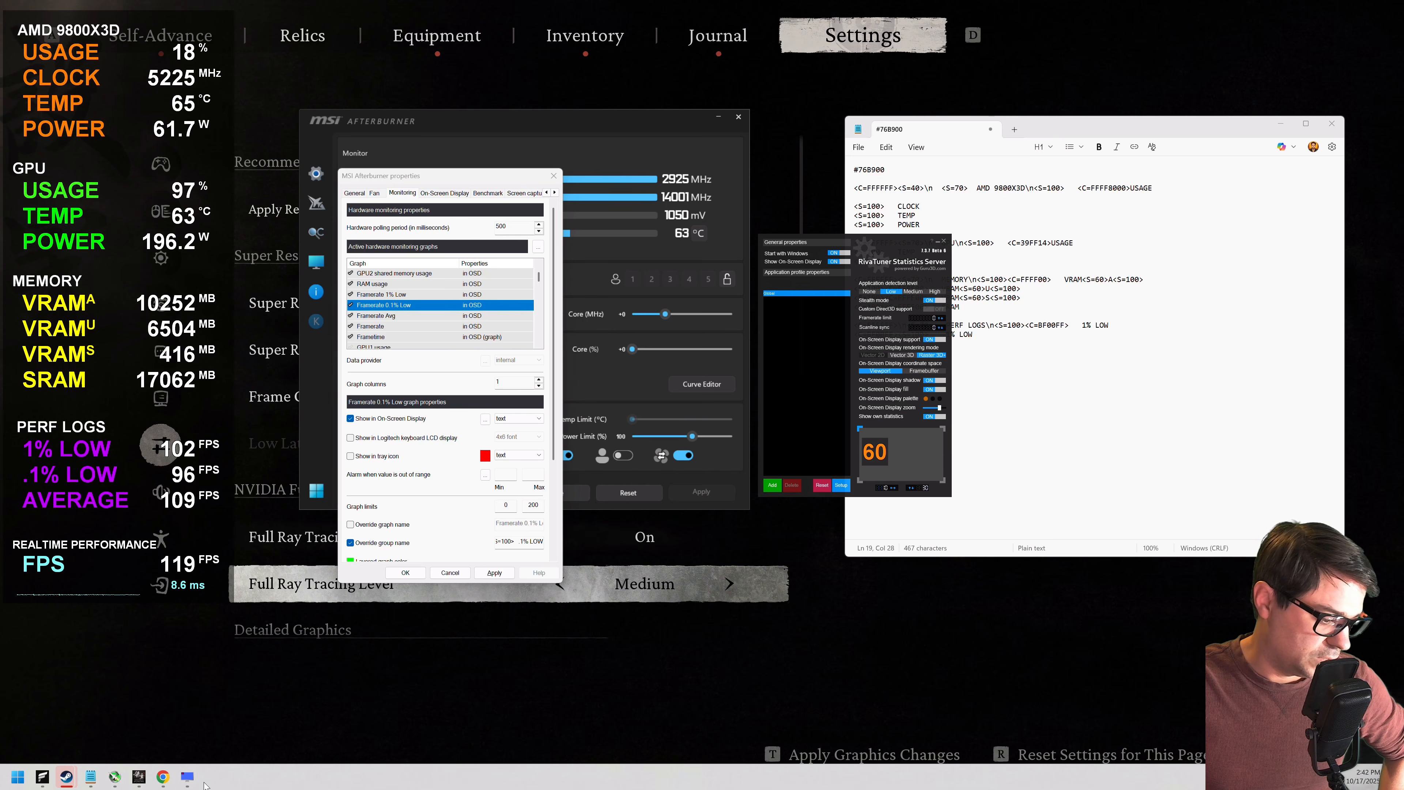
drag(429, 182, 497, 182)
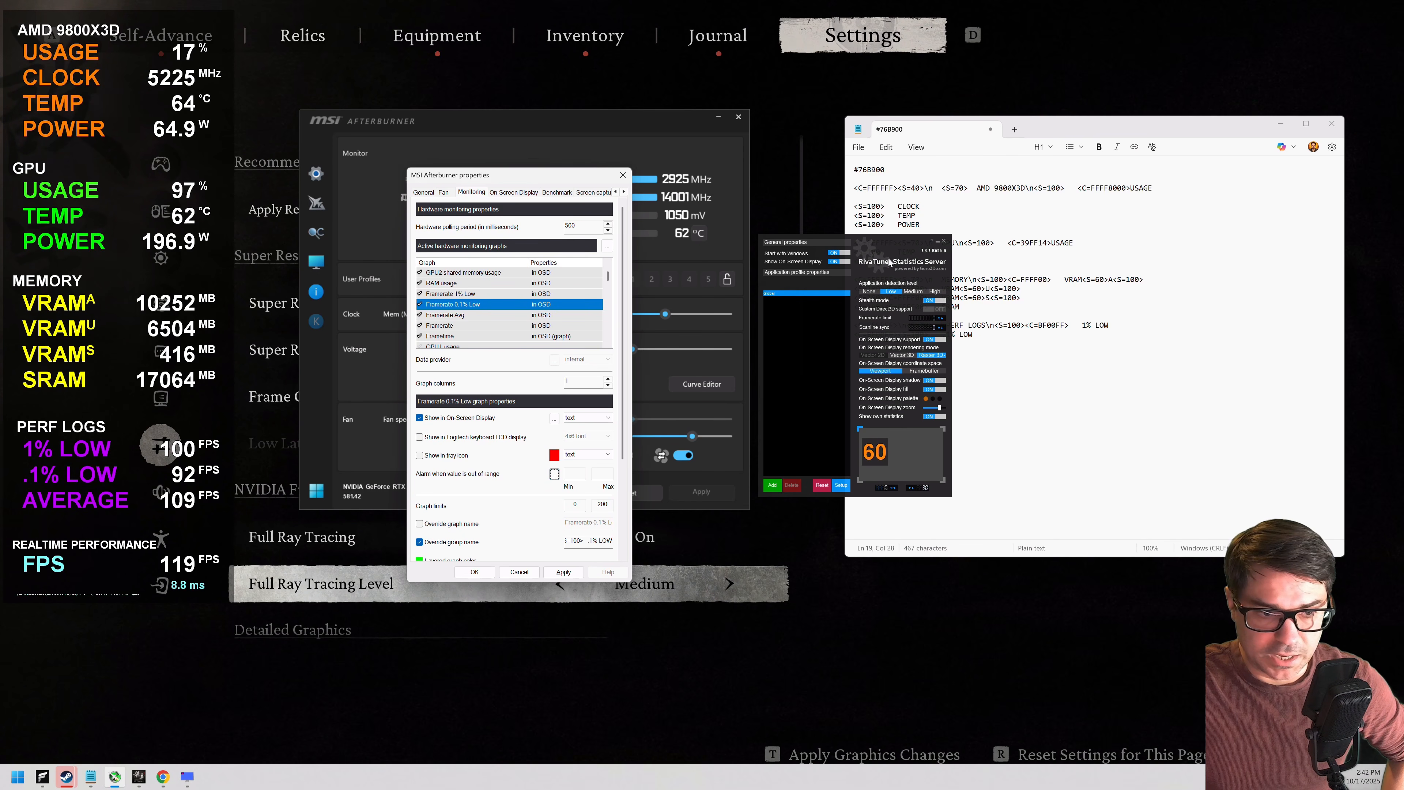
Step: Set the percentile buffer to ring in RivaTuner's general properties, view the update, compatibility and injection settings, and confirm the properties
drag(878, 240, 822, 198)
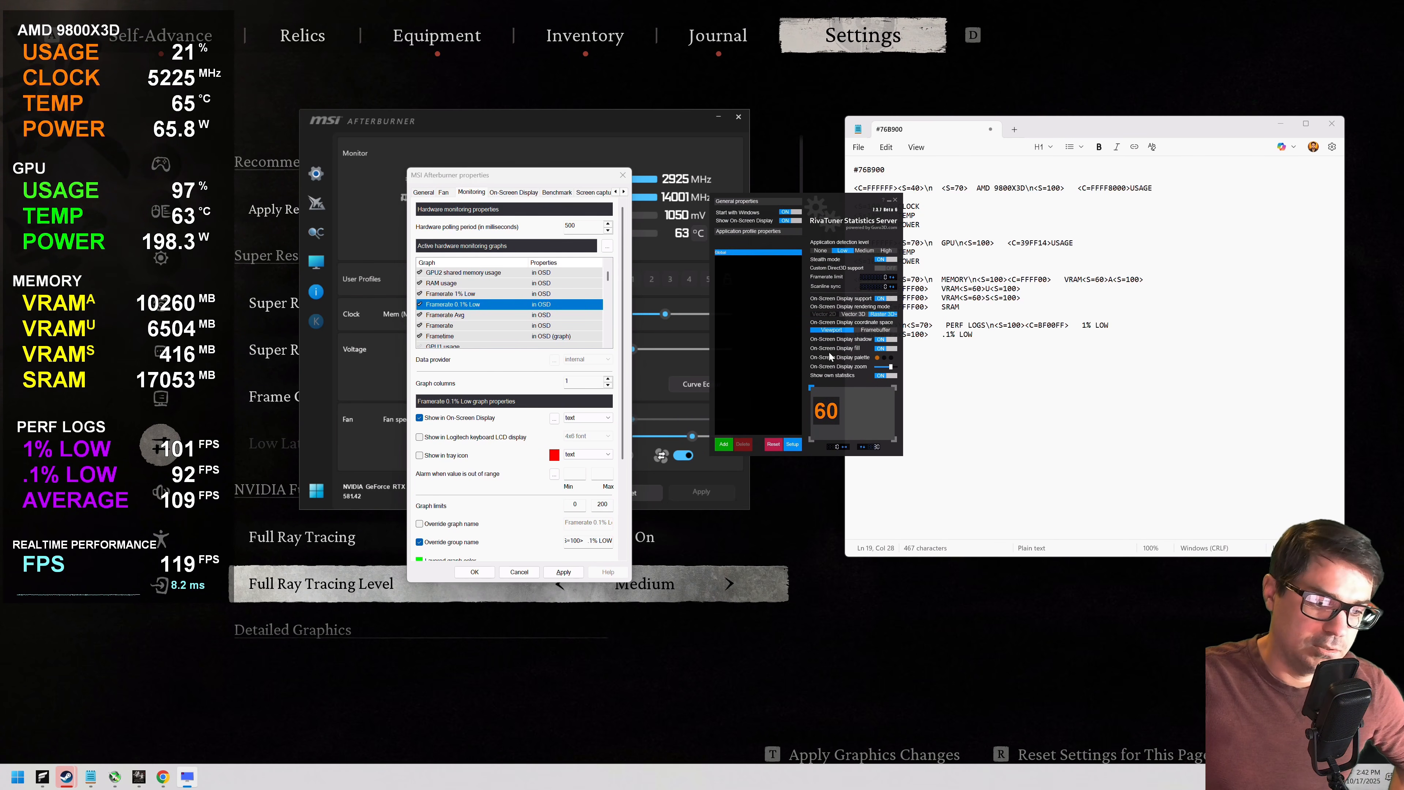
click(793, 445)
drag(935, 424, 943, 470)
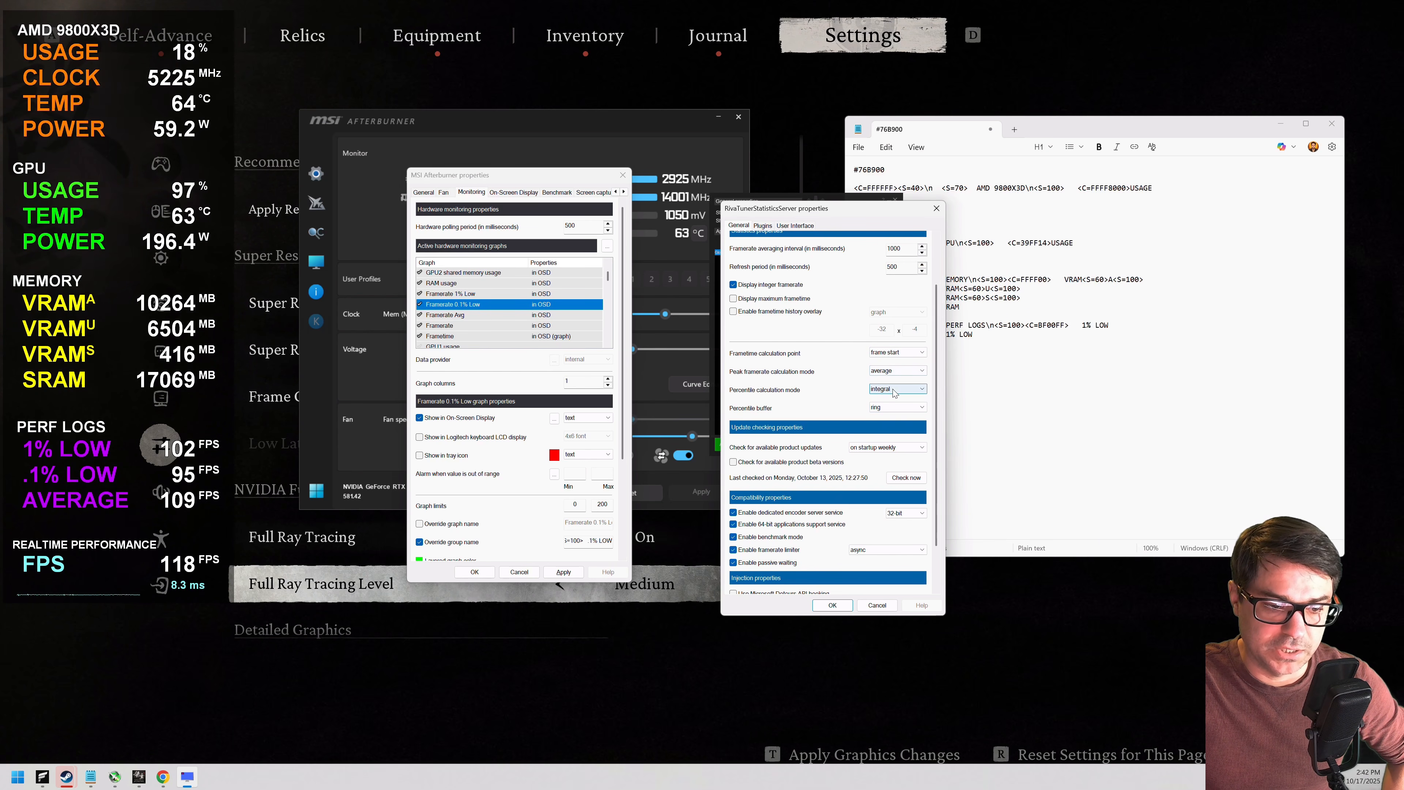
click(922, 408)
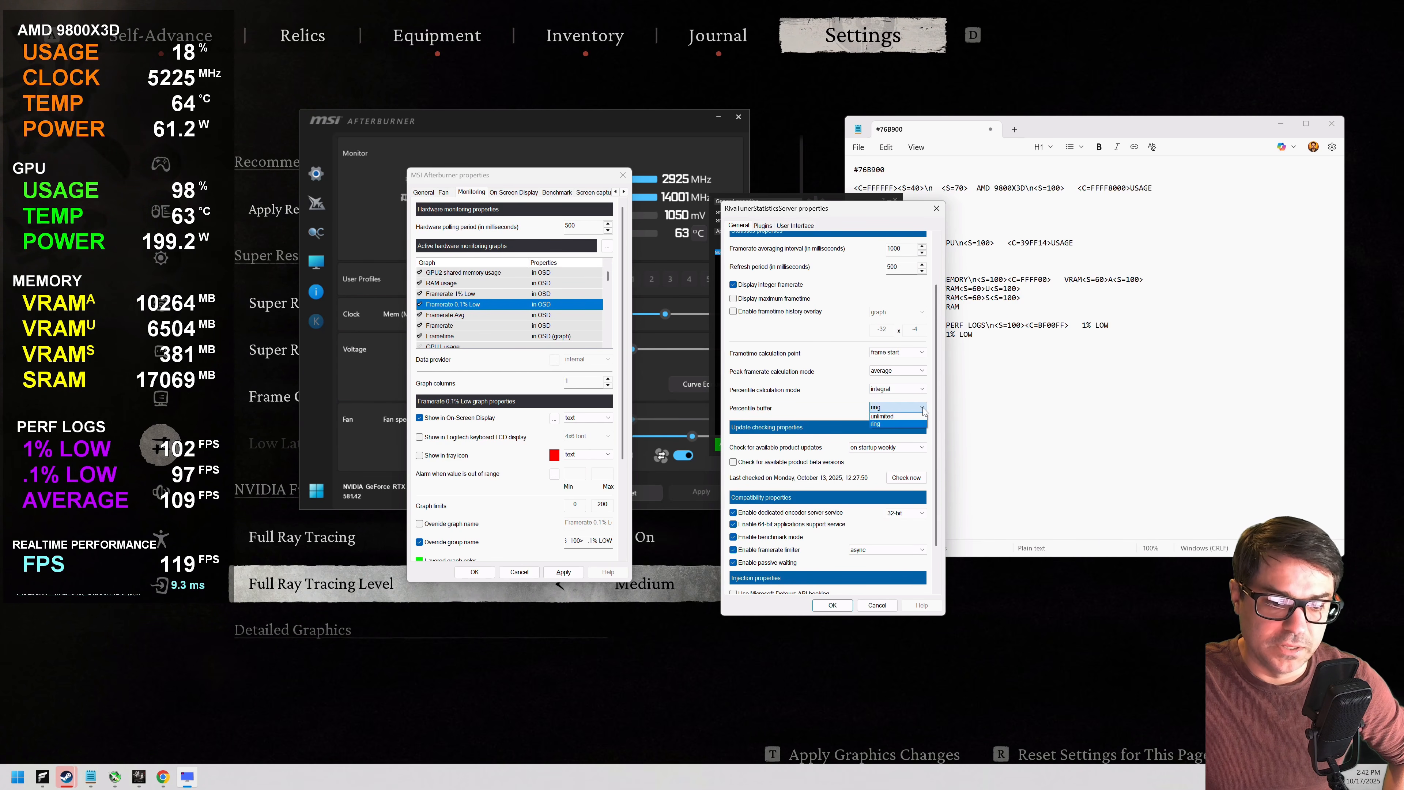
click(916, 424)
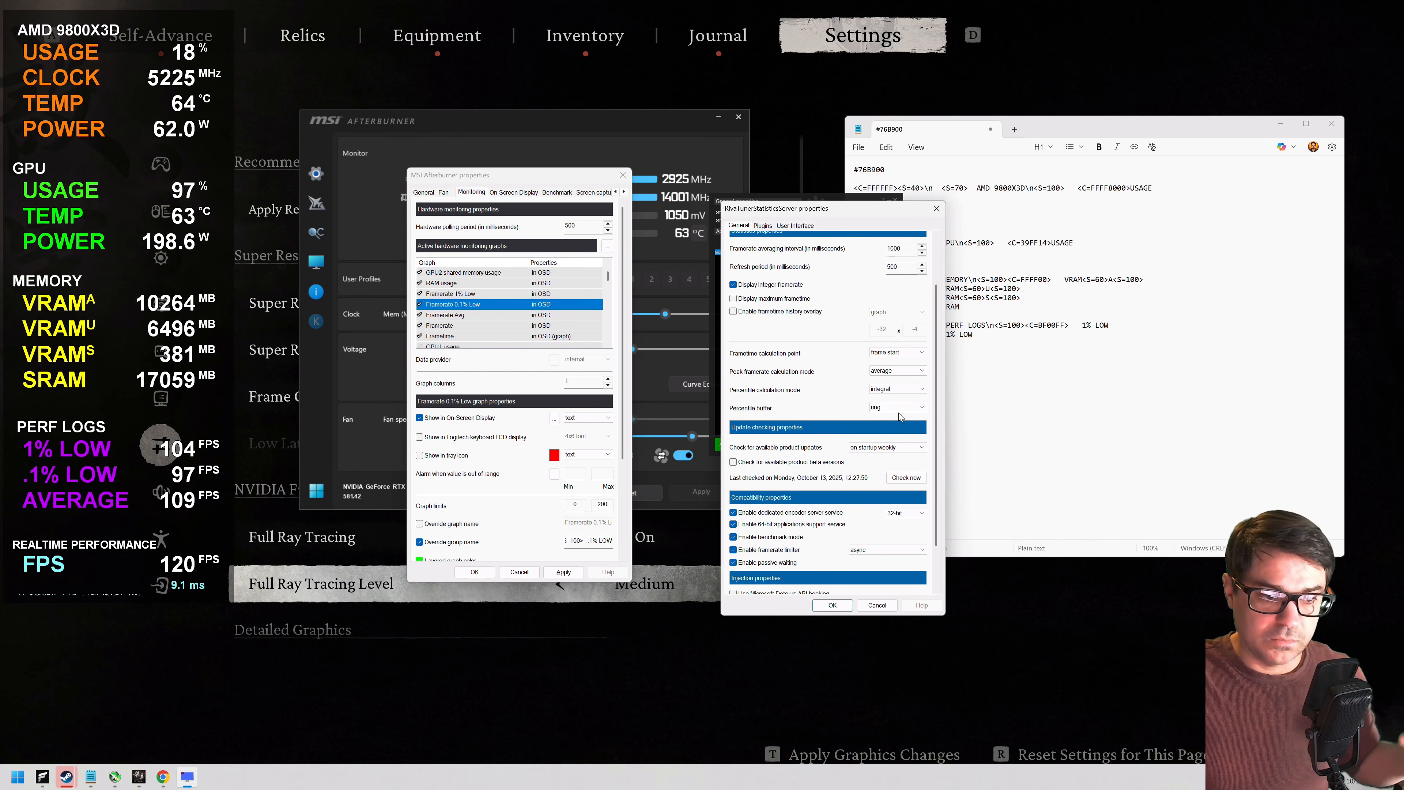
drag(936, 406, 934, 459)
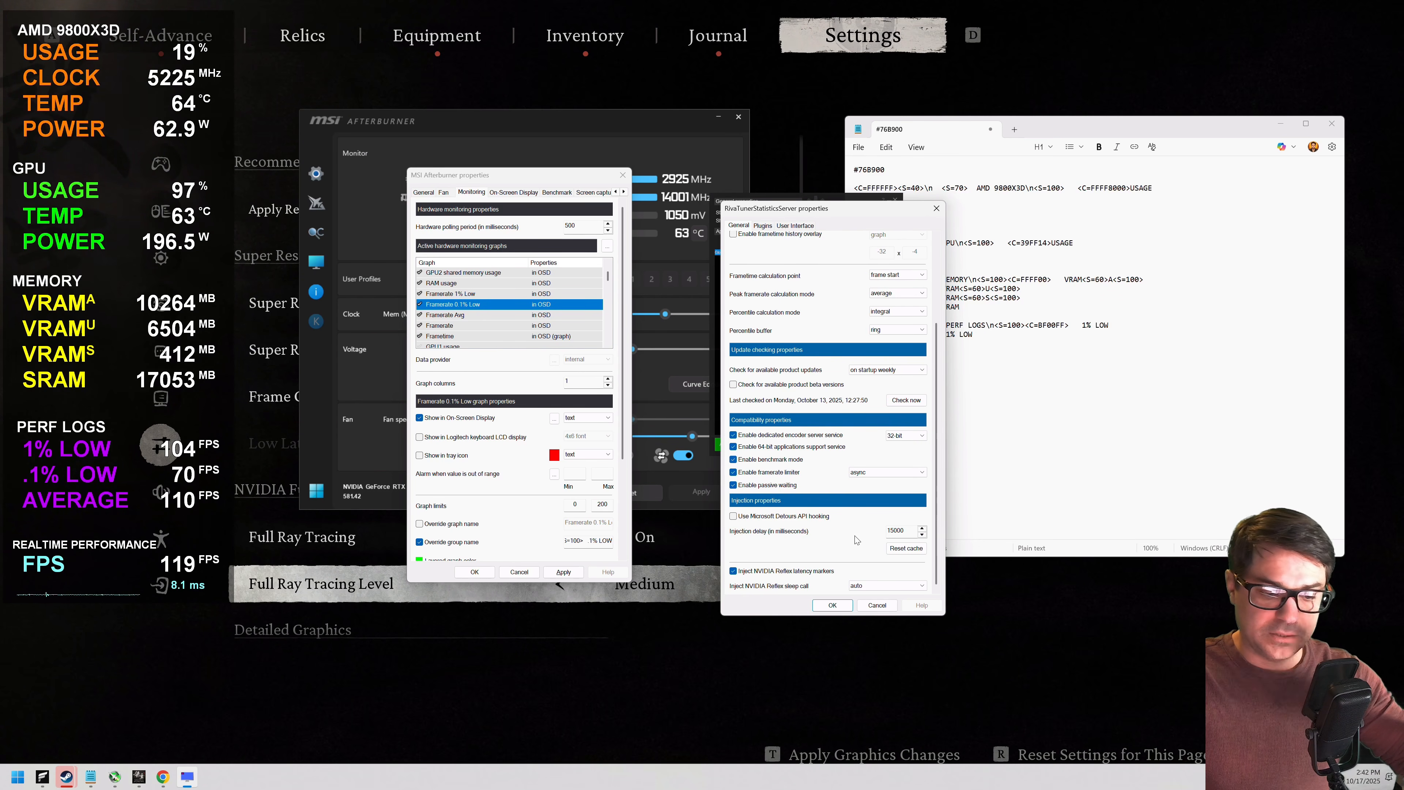
click(834, 605)
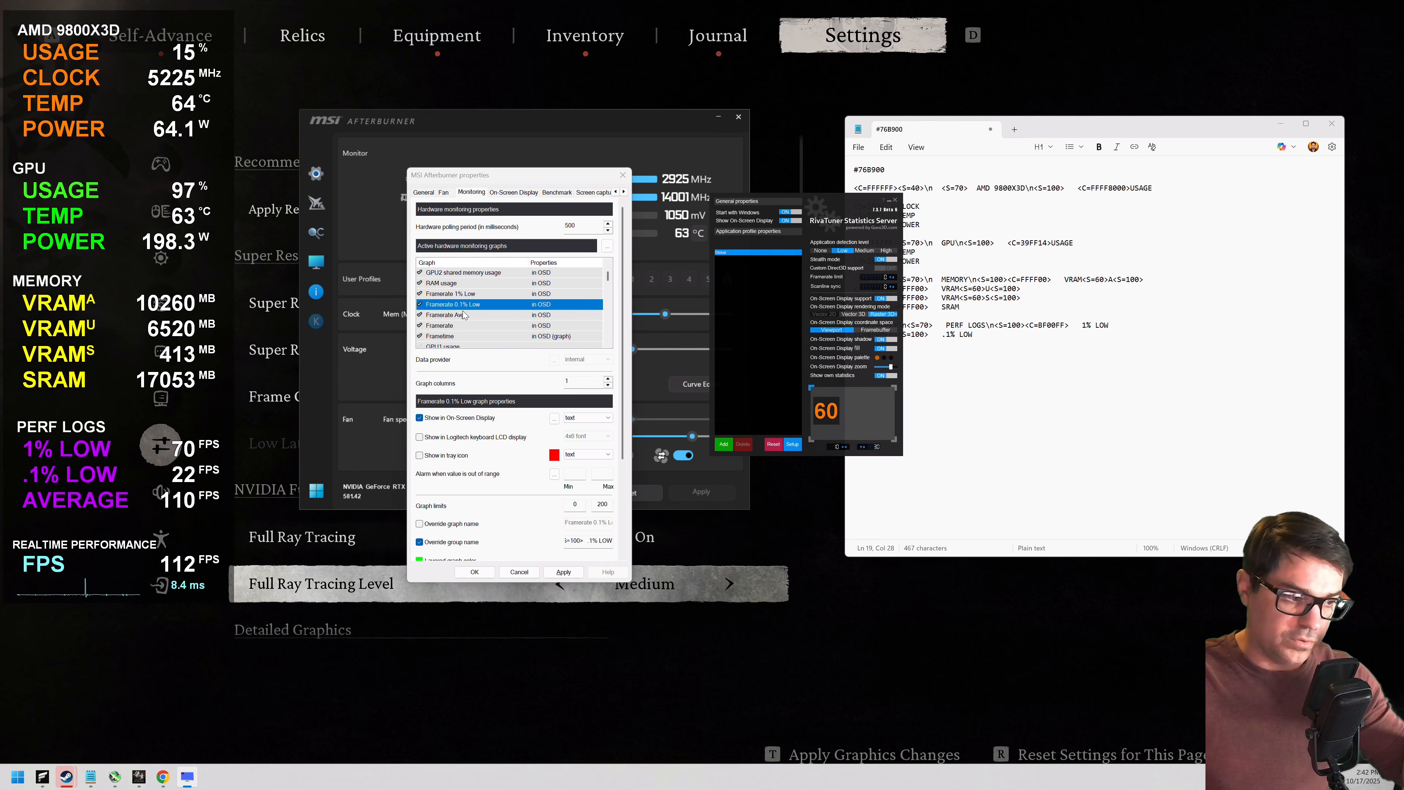
Step: Copy the Framerate Avg graph's group name, <C=BF00FF><S=100> AVERAGE, onto a new line below the .1% LOW string in the notes
click(485, 315)
drag(503, 181, 1017, 156)
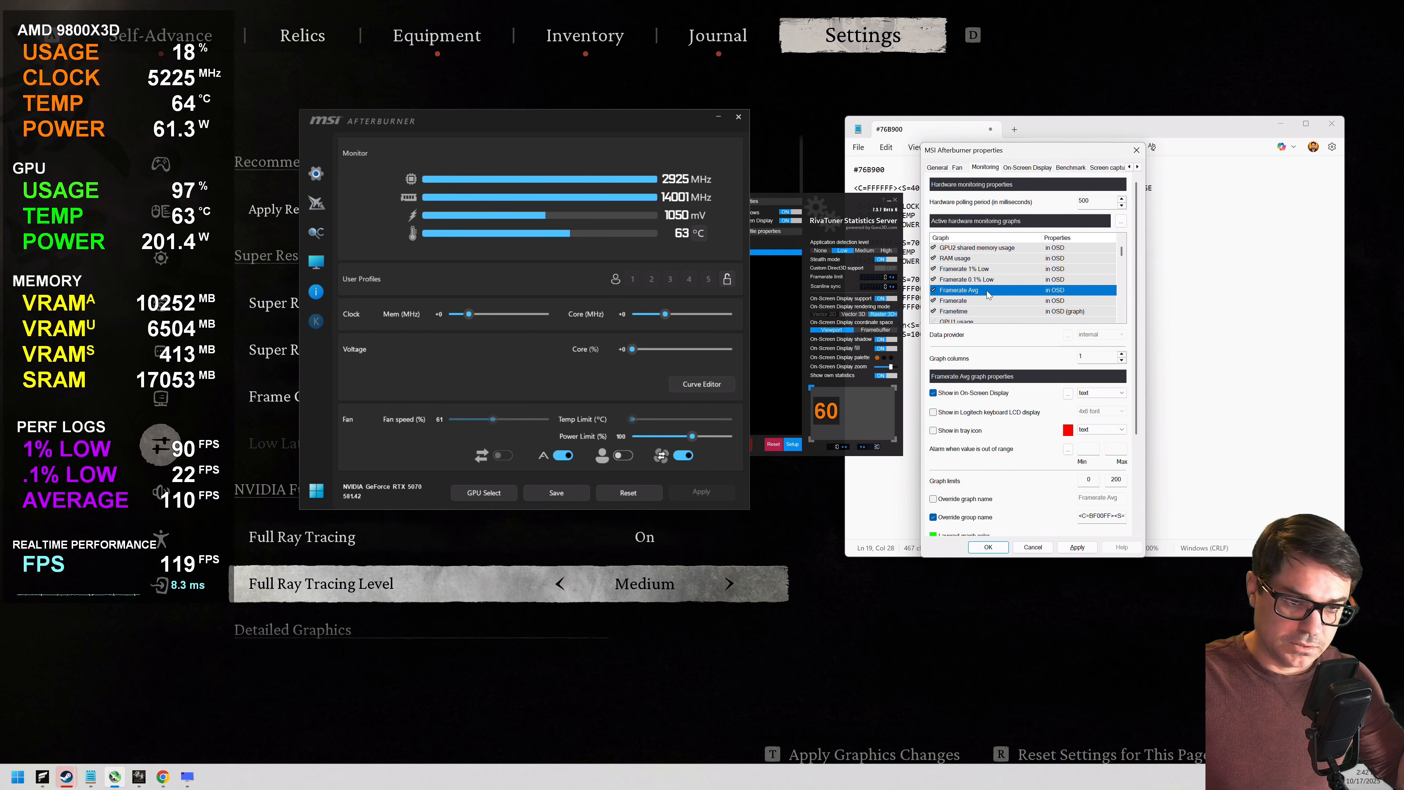
drag(984, 152, 580, 168)
drag(1045, 129, 1078, 118)
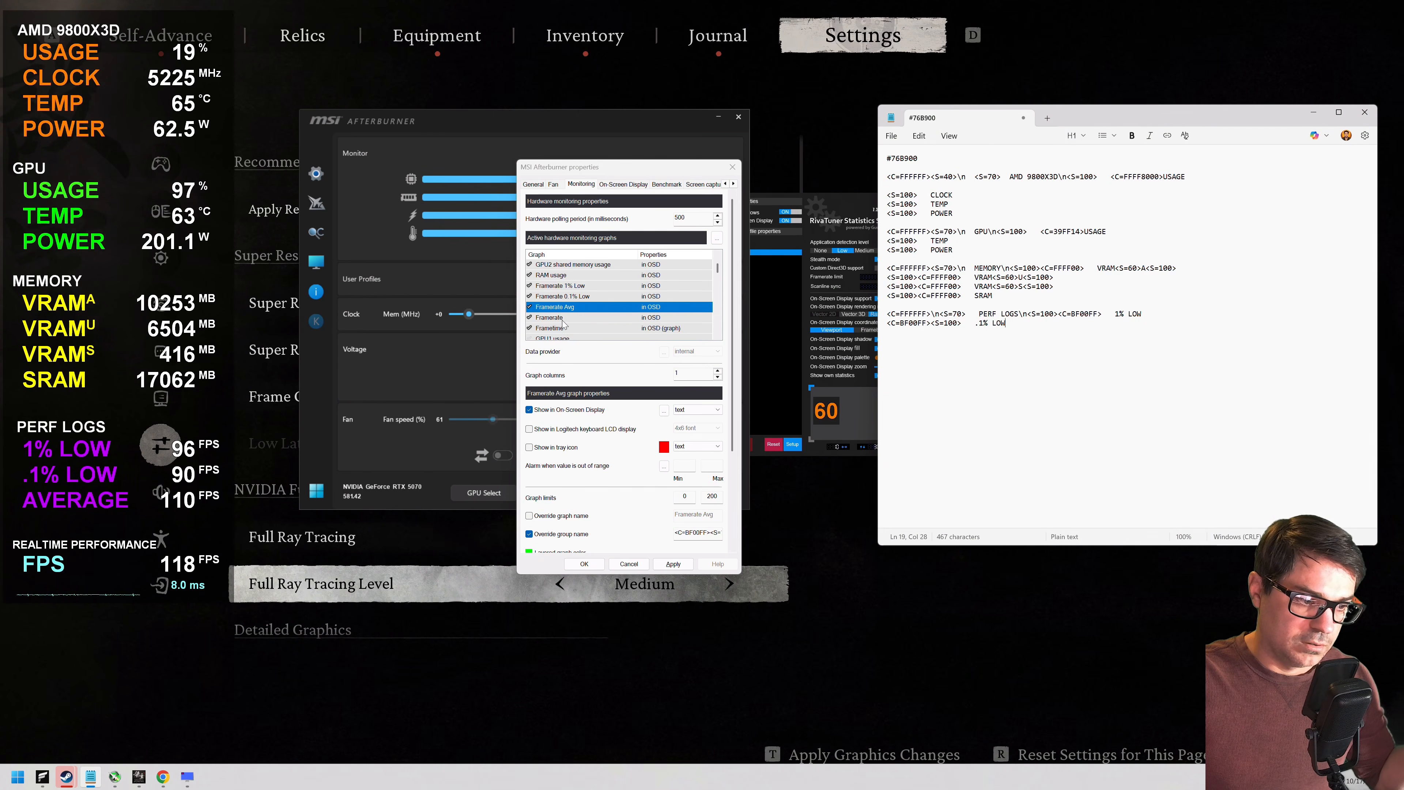
click(696, 532)
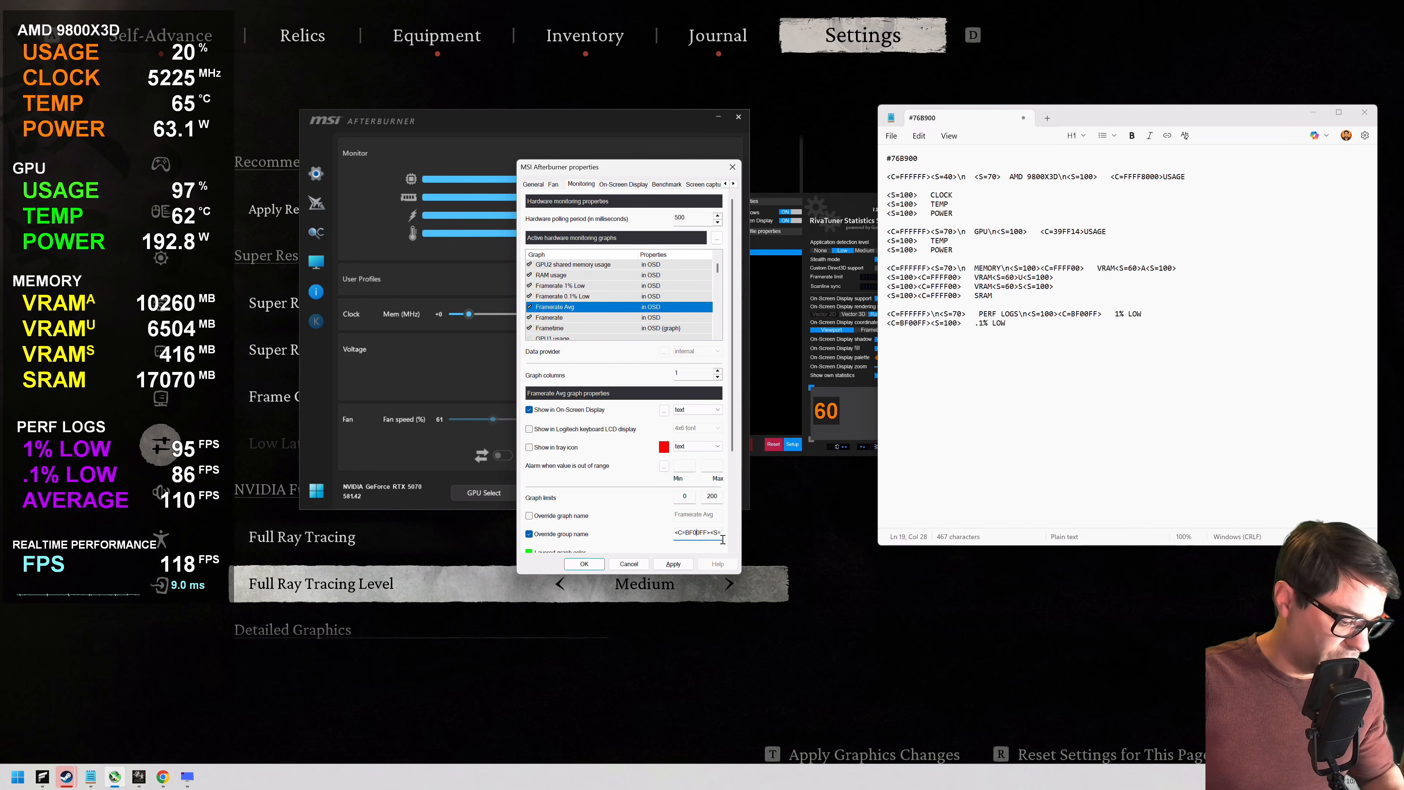
click(1072, 344)
key(Return)
text(<C=BF00FF><S=100>)
text(AVERAGE)
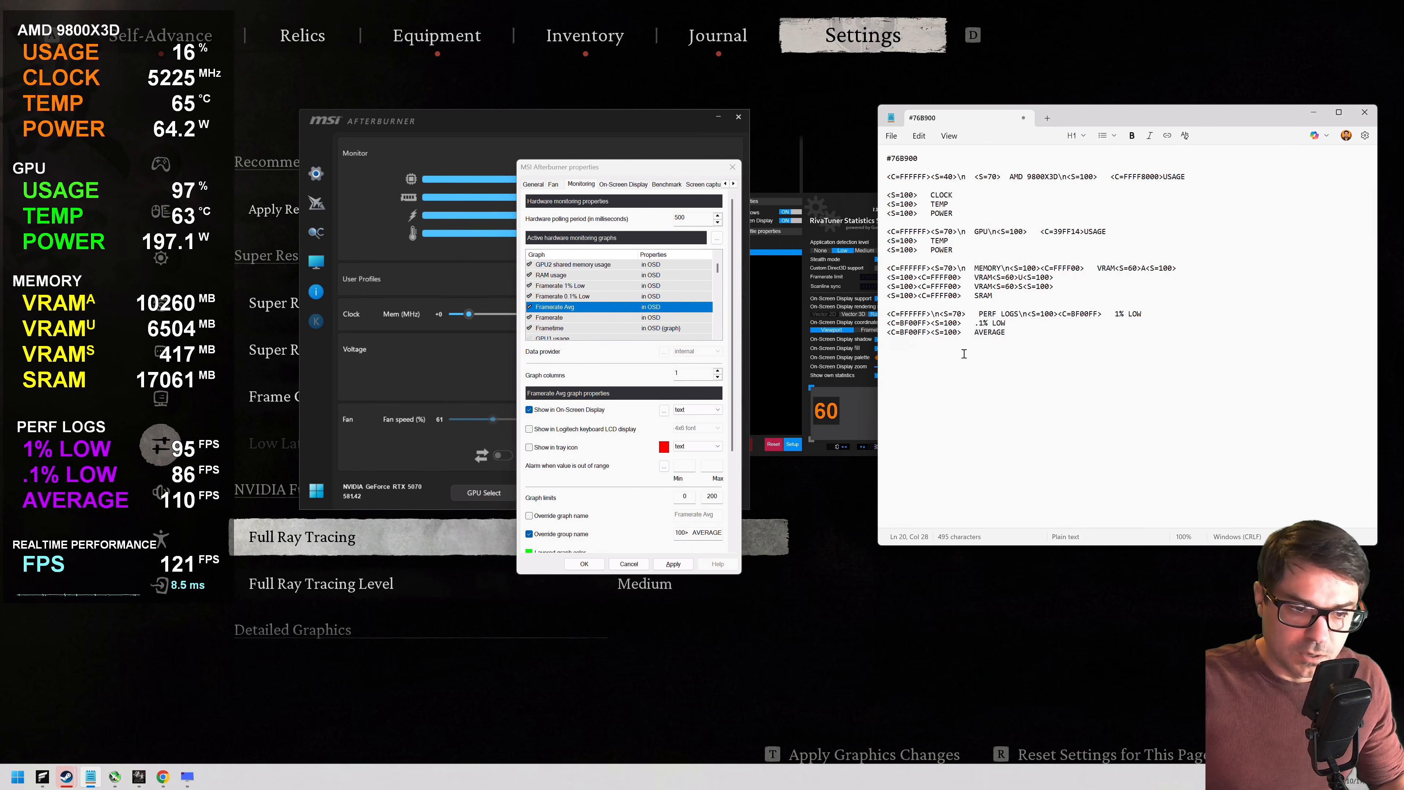
drag(962, 332, 974, 332)
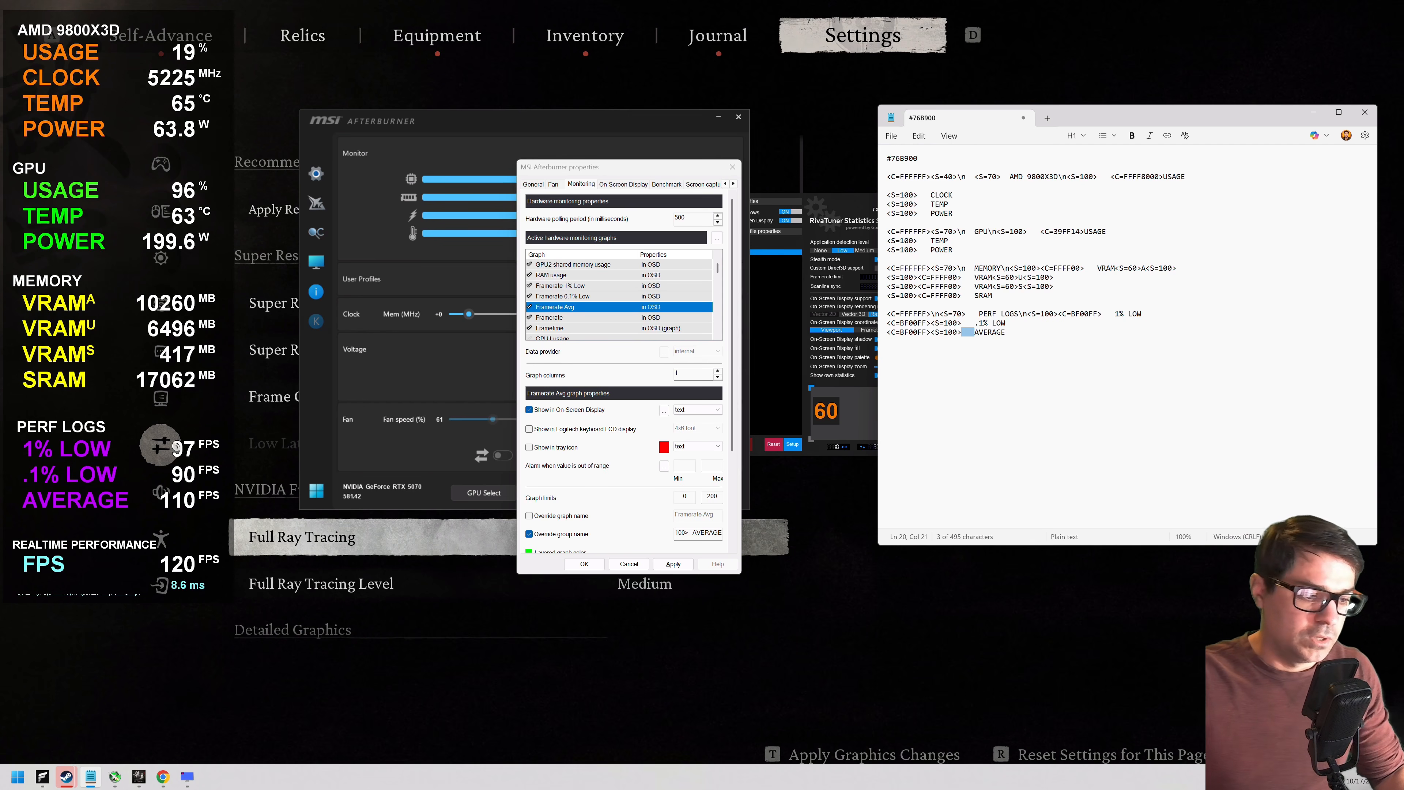
Step: Copy the Framerate graph's group name, <C=FFFFFF>\n<S=50> REALTIME PERFORMANCE<S=100>\n<C=FF80FFFF> FPS<S=100>, into the notes below the AVERAGE string, separated by a blank line
click(608, 317)
click(717, 534)
key(ctrl+a)
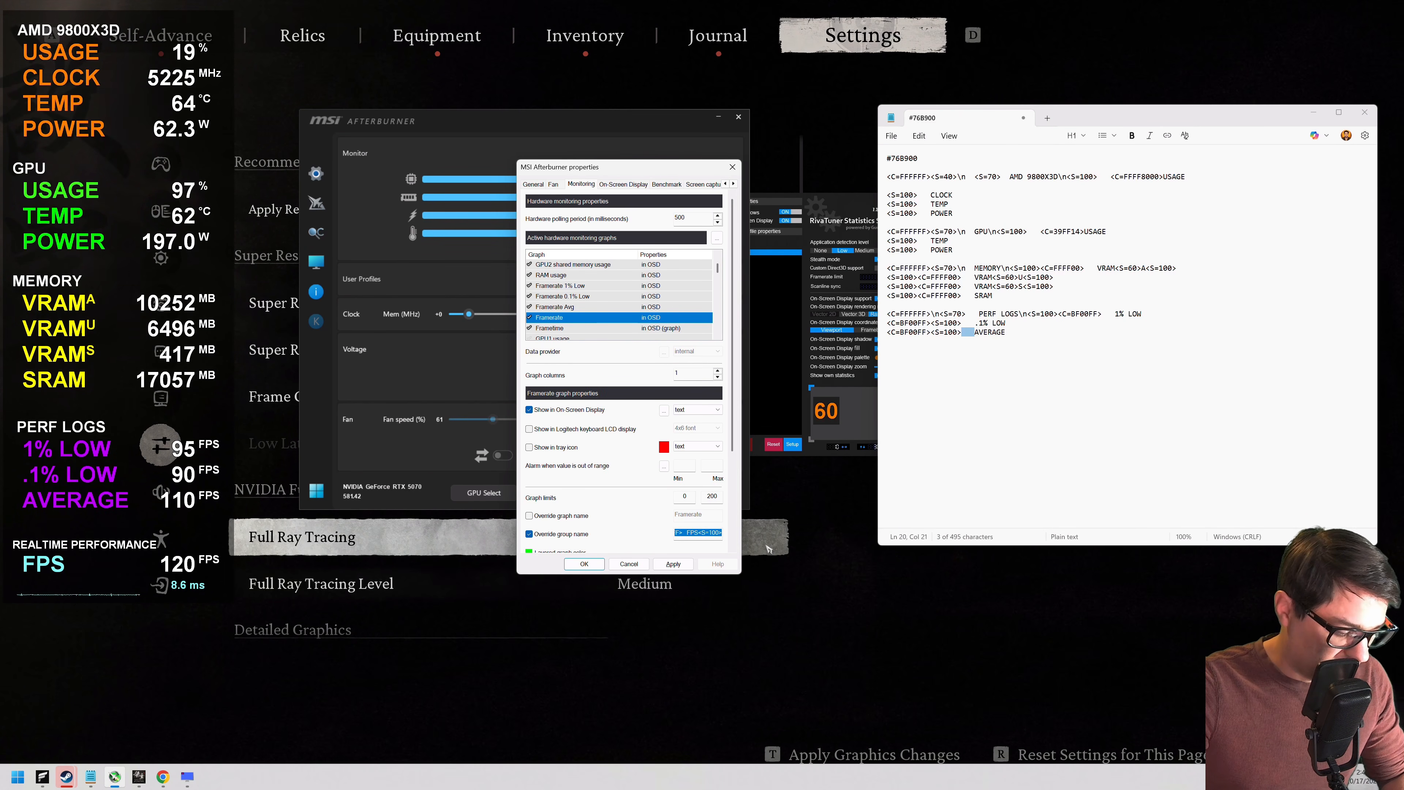
click(952, 471)
key(Return)
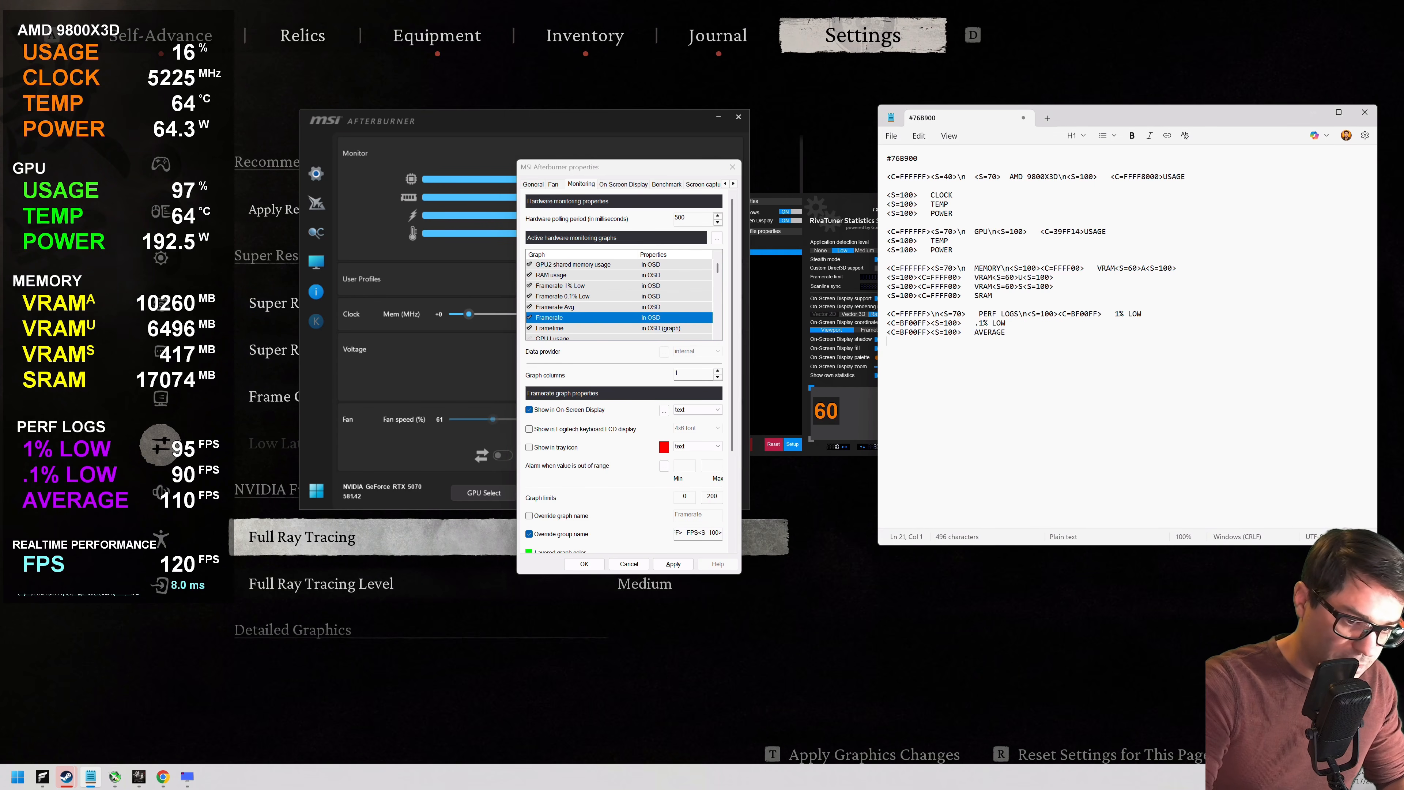
text(<C=FFFFFF>\n<S=50>   REALTIME PERFORMANCE<S=100>\n<C=FF80FFFF>   FPS<S=100>)
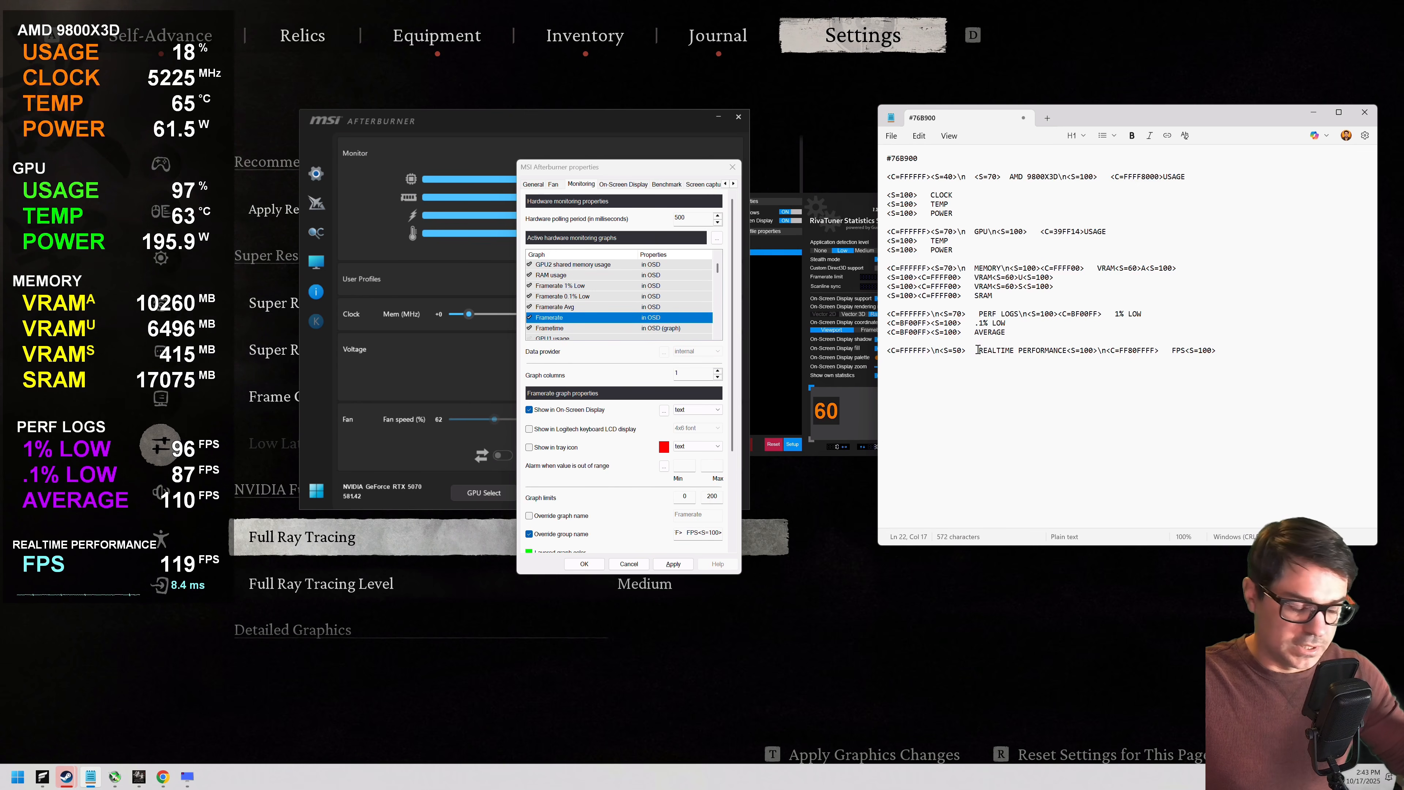
Step: Check the size tag in the Framerate group name and restore <S=50> before REALTIME PERFORMANCE in the notes
key(BackSpace)
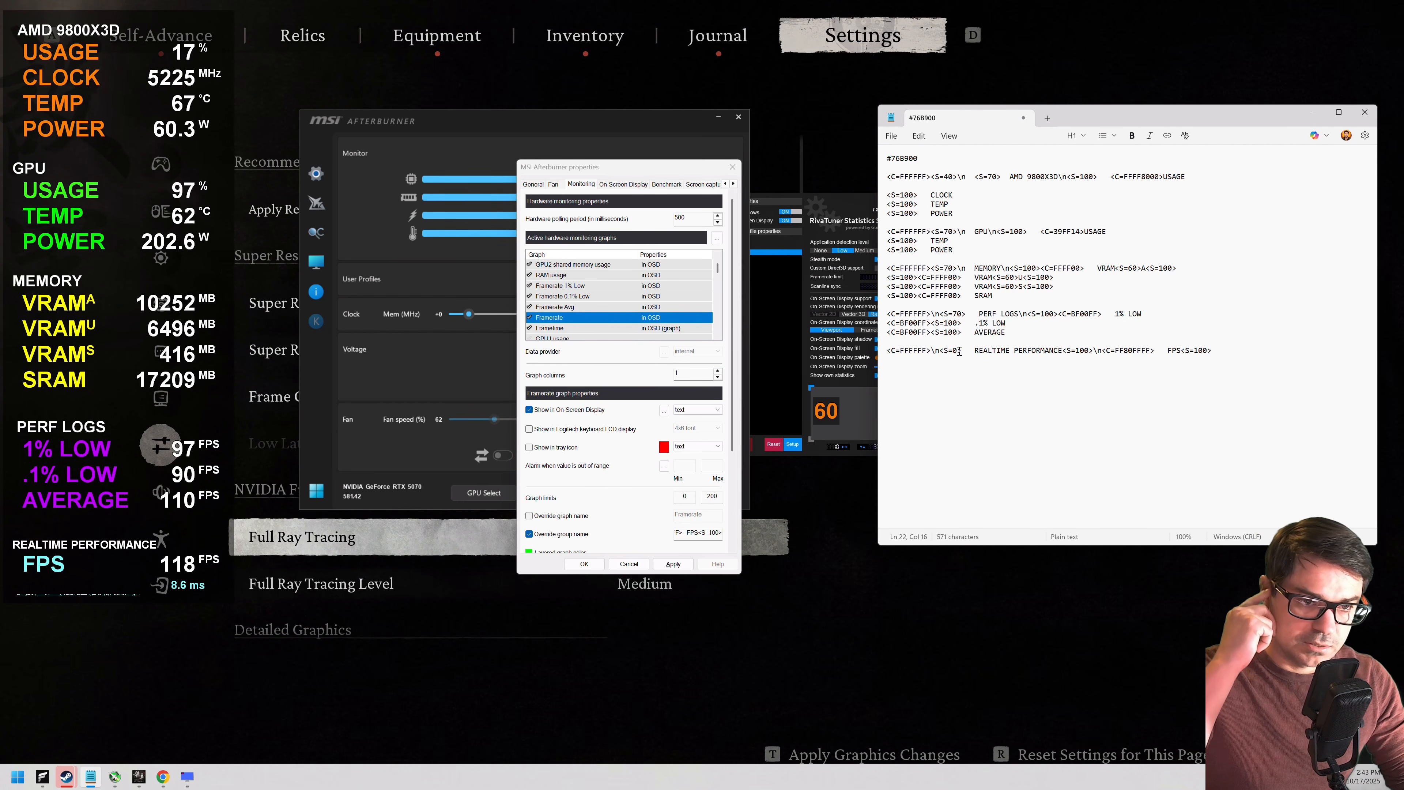
text(4)
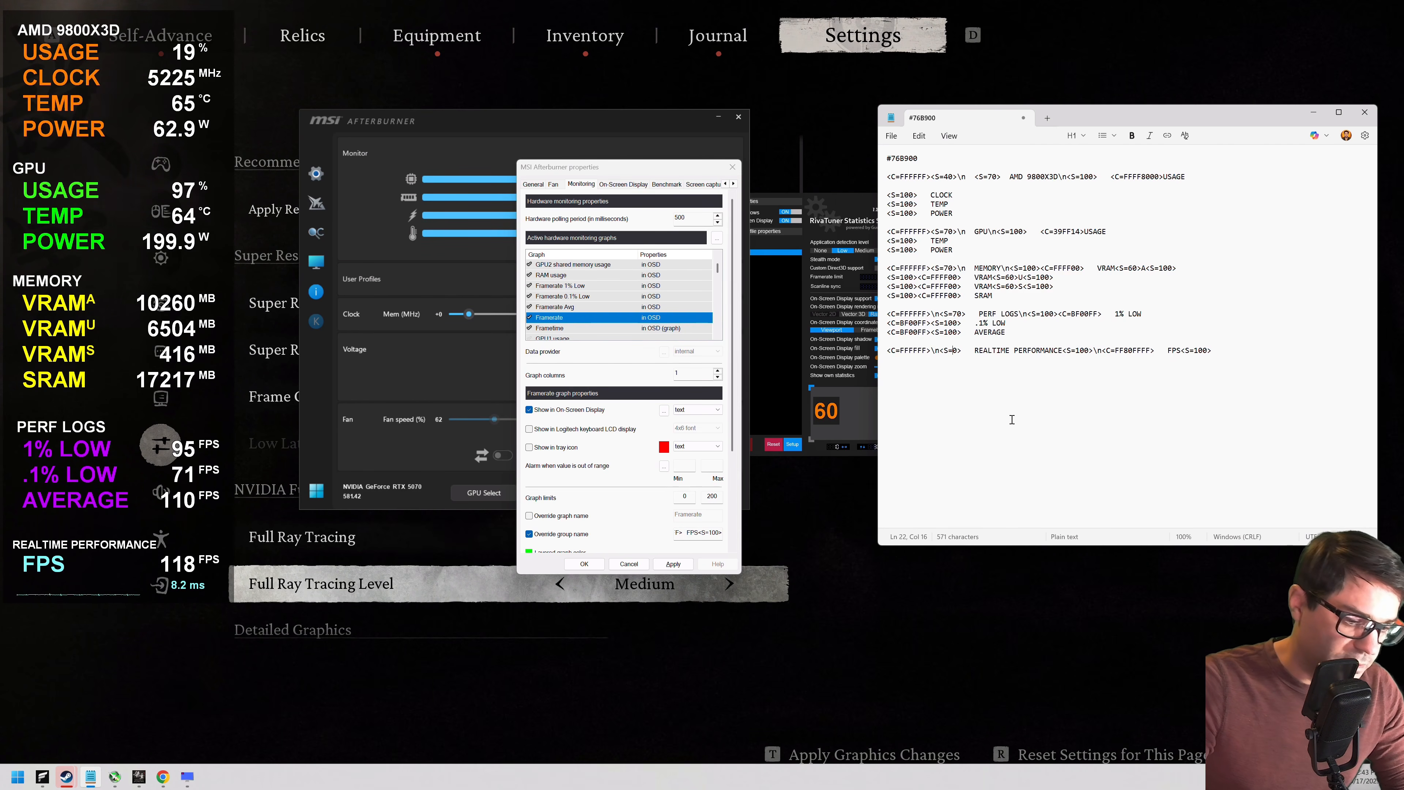
double_click(688, 533)
key(ctrl+a)
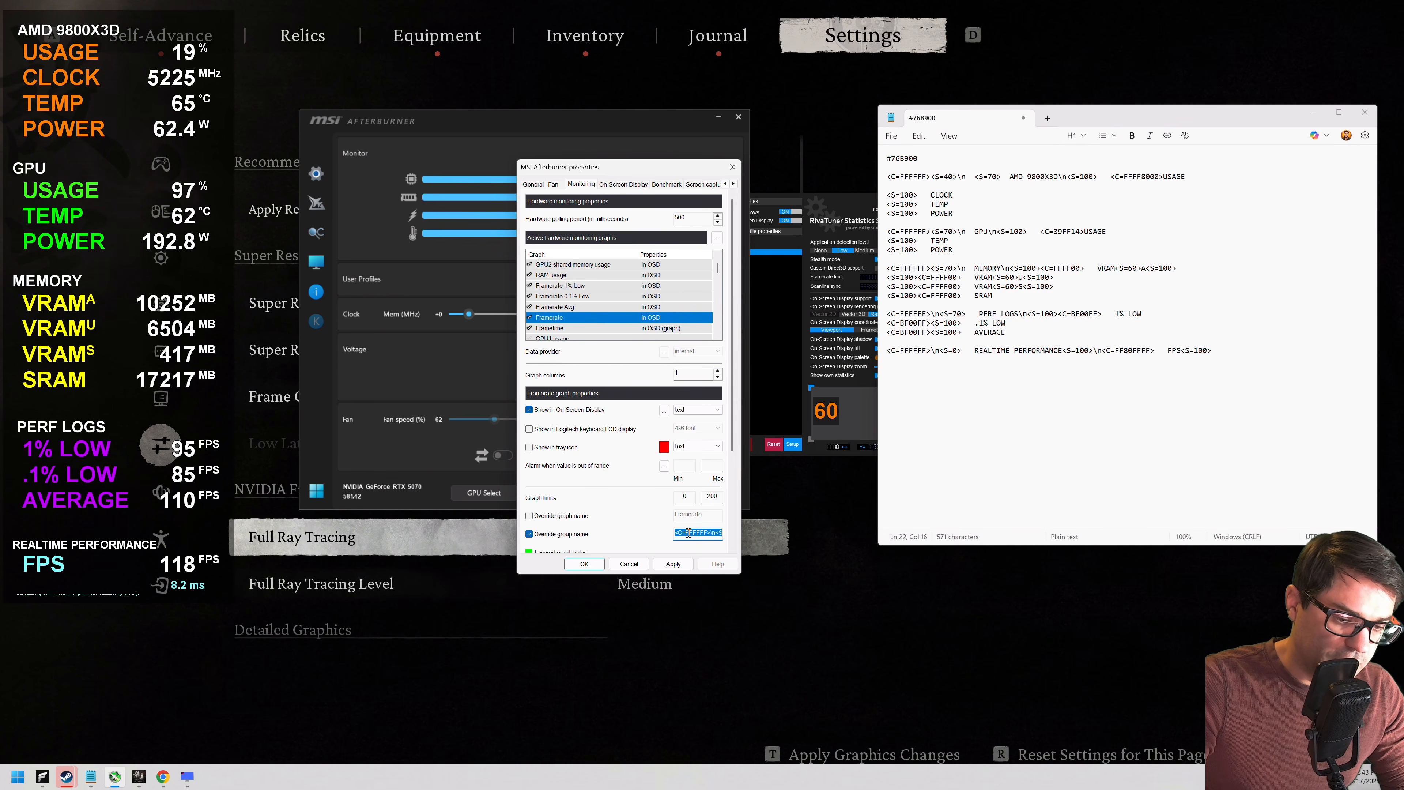
key(Right)
key(Right)
key(Right)
key(Right)
key(Right)
key(Right)
key(Right)
key(Right)
key(Right)
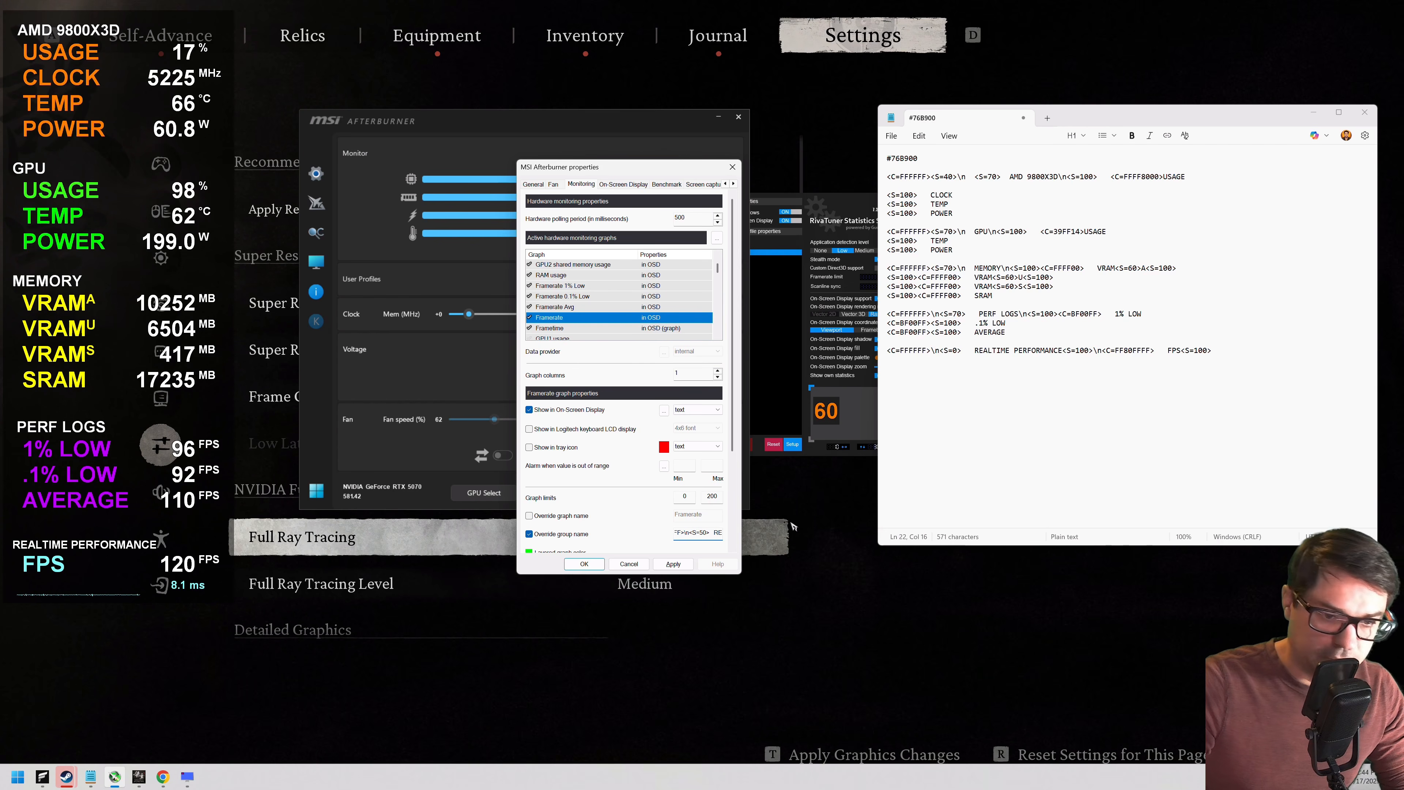
click(1024, 410)
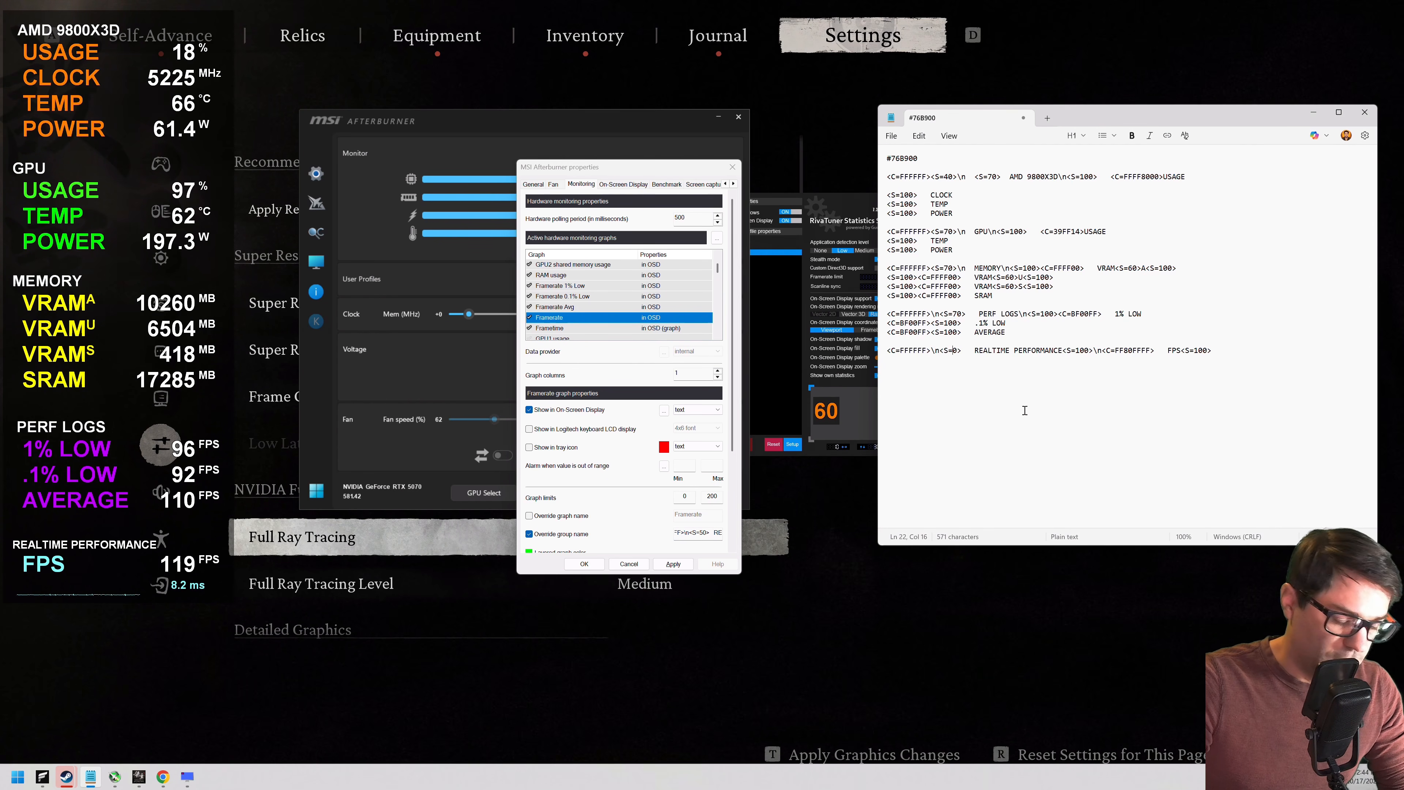
text(5)
key(Right)
key(Right)
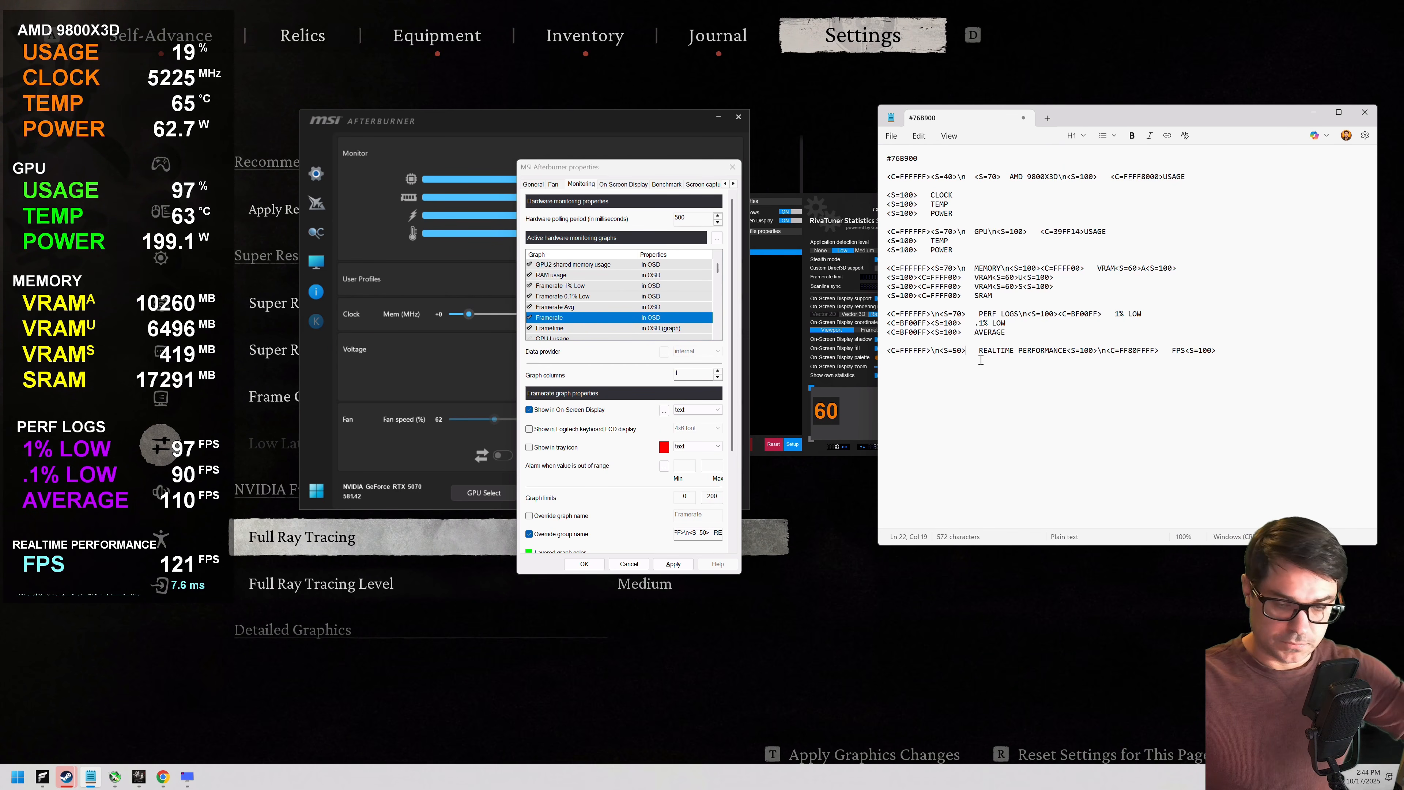
Step: Examine the <S=100> and <C=FF80FFFF> tags in the REALTIME PERFORMANCE string and the spaces before FPS
click(1234, 352)
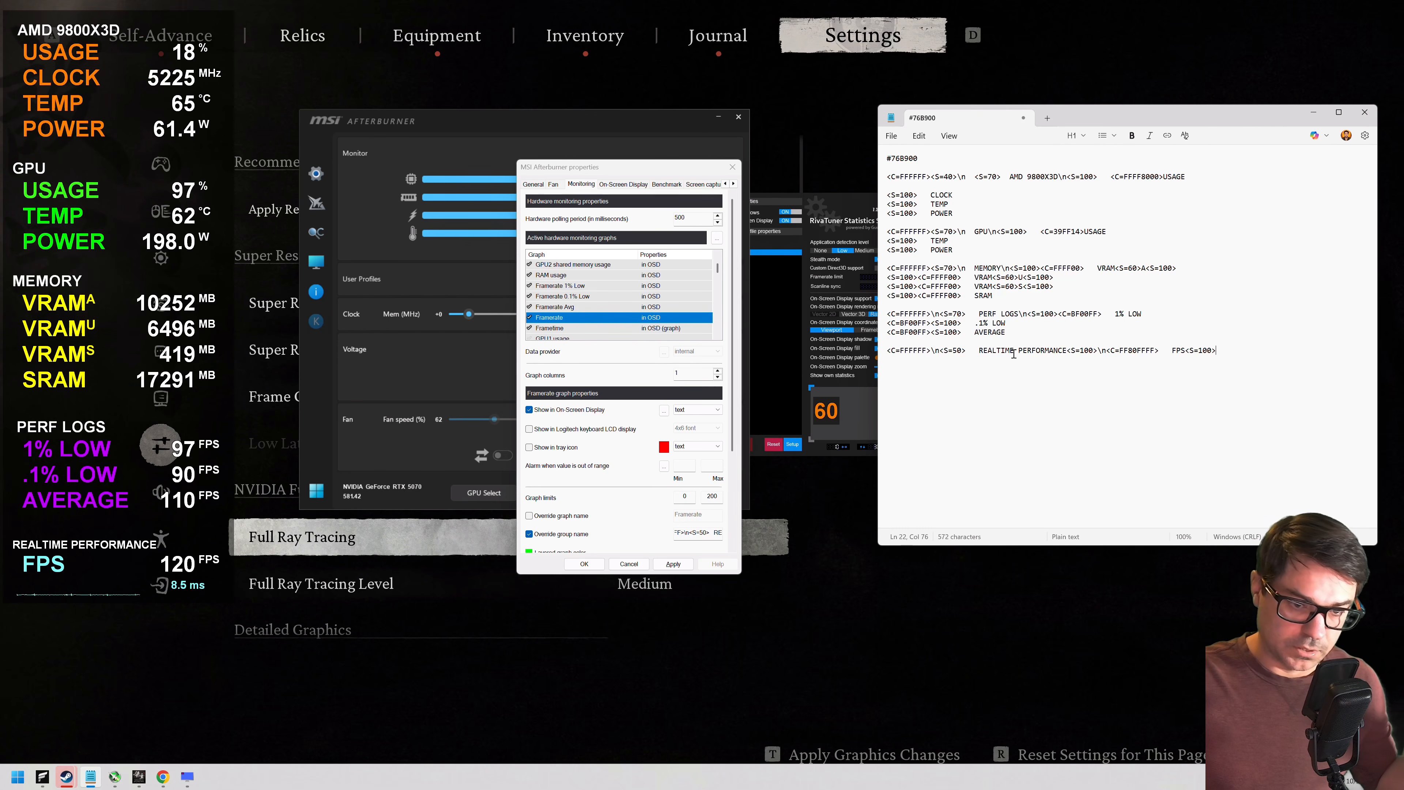
drag(1067, 351, 1097, 351)
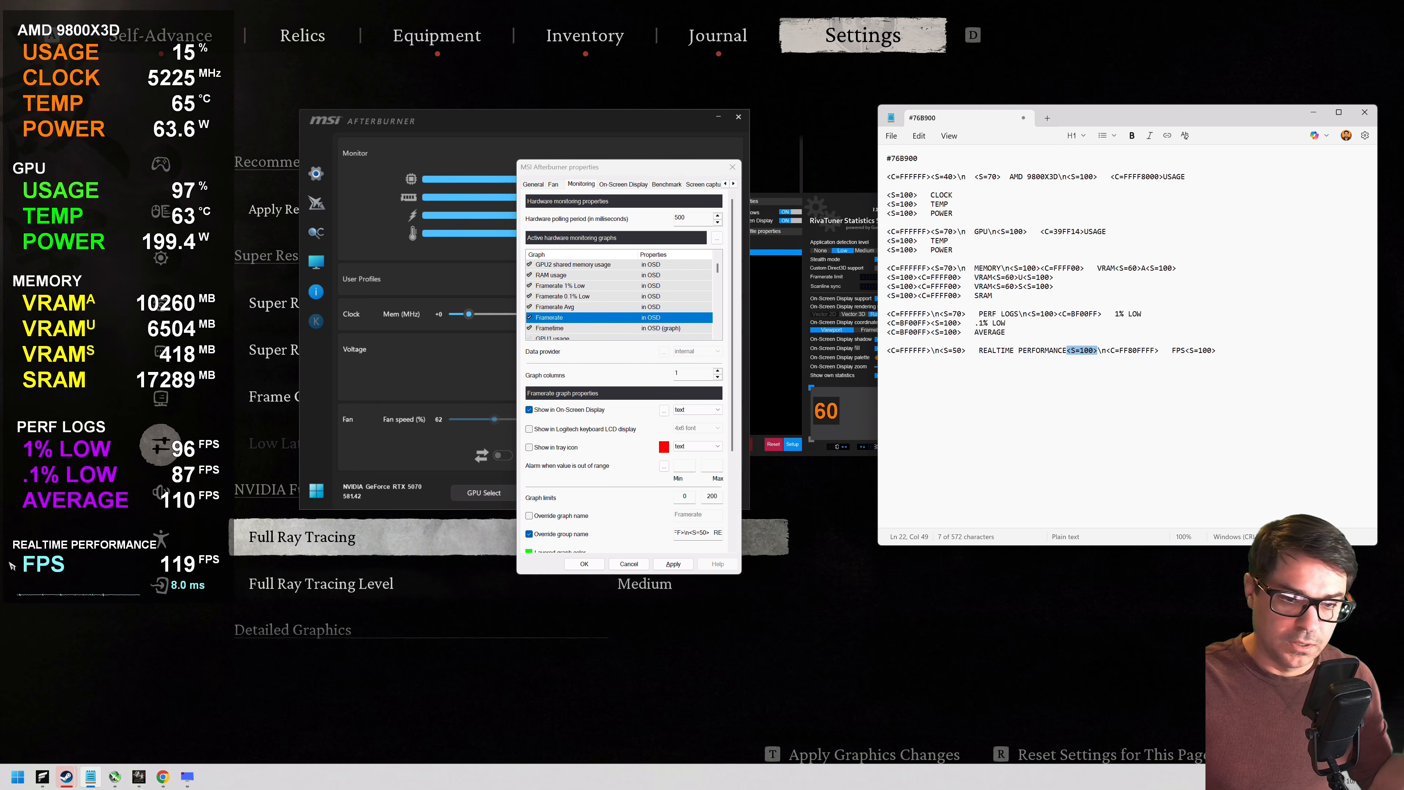
drag(887, 350, 1158, 349)
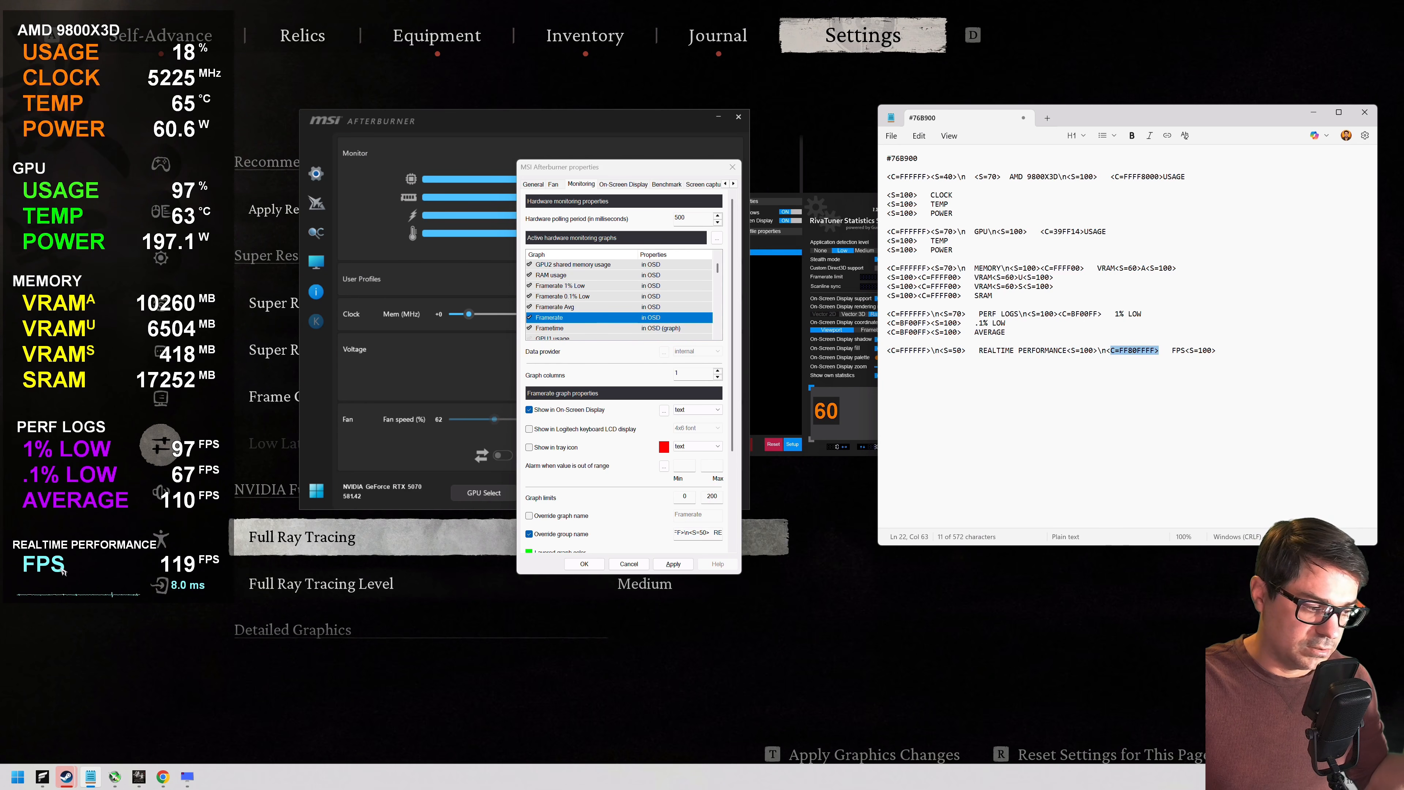
key(Right)
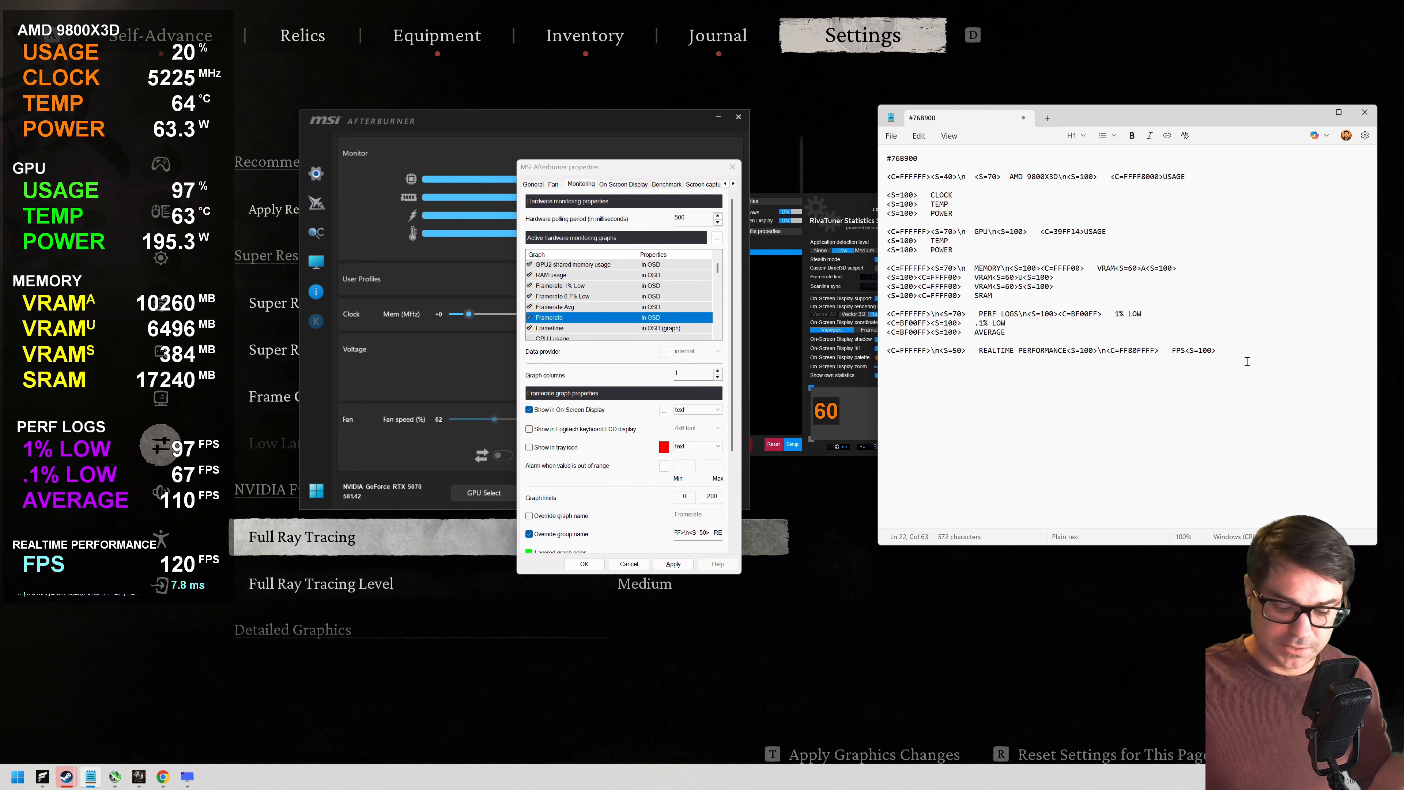
key(Right)
key(Right)
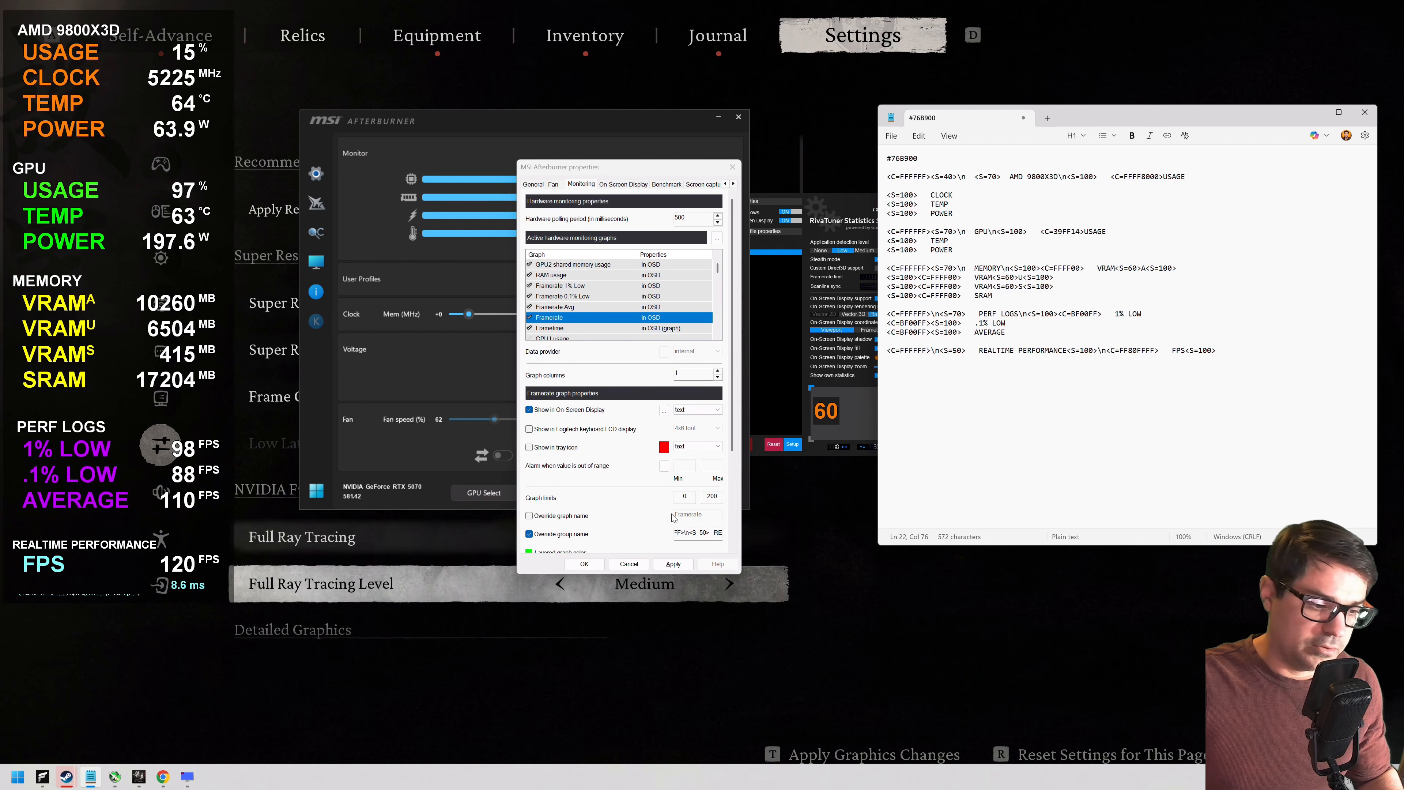
Step: Show the Frametime graph on screen in graph mode and reset its group name to <APP> with the override enabled
click(597, 328)
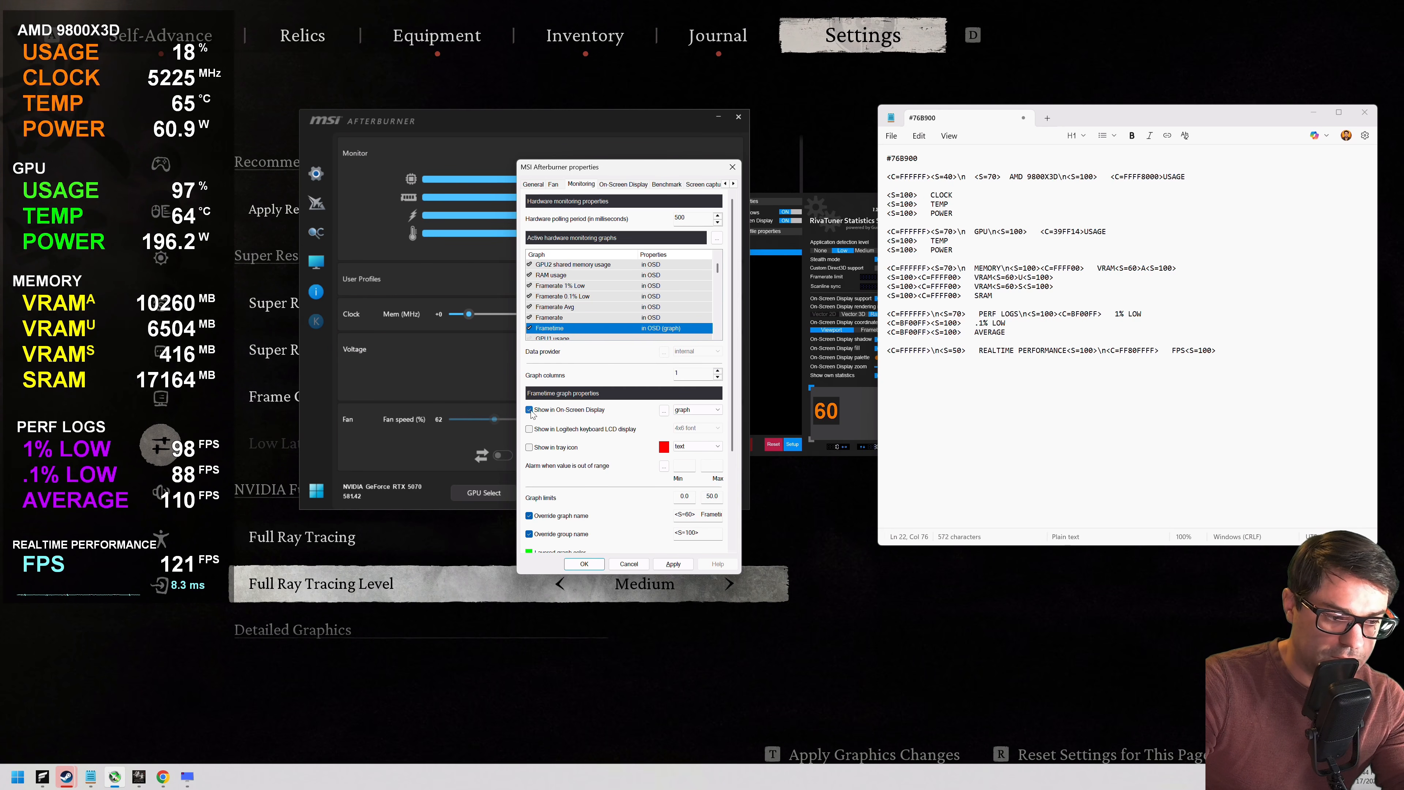
click(712, 410)
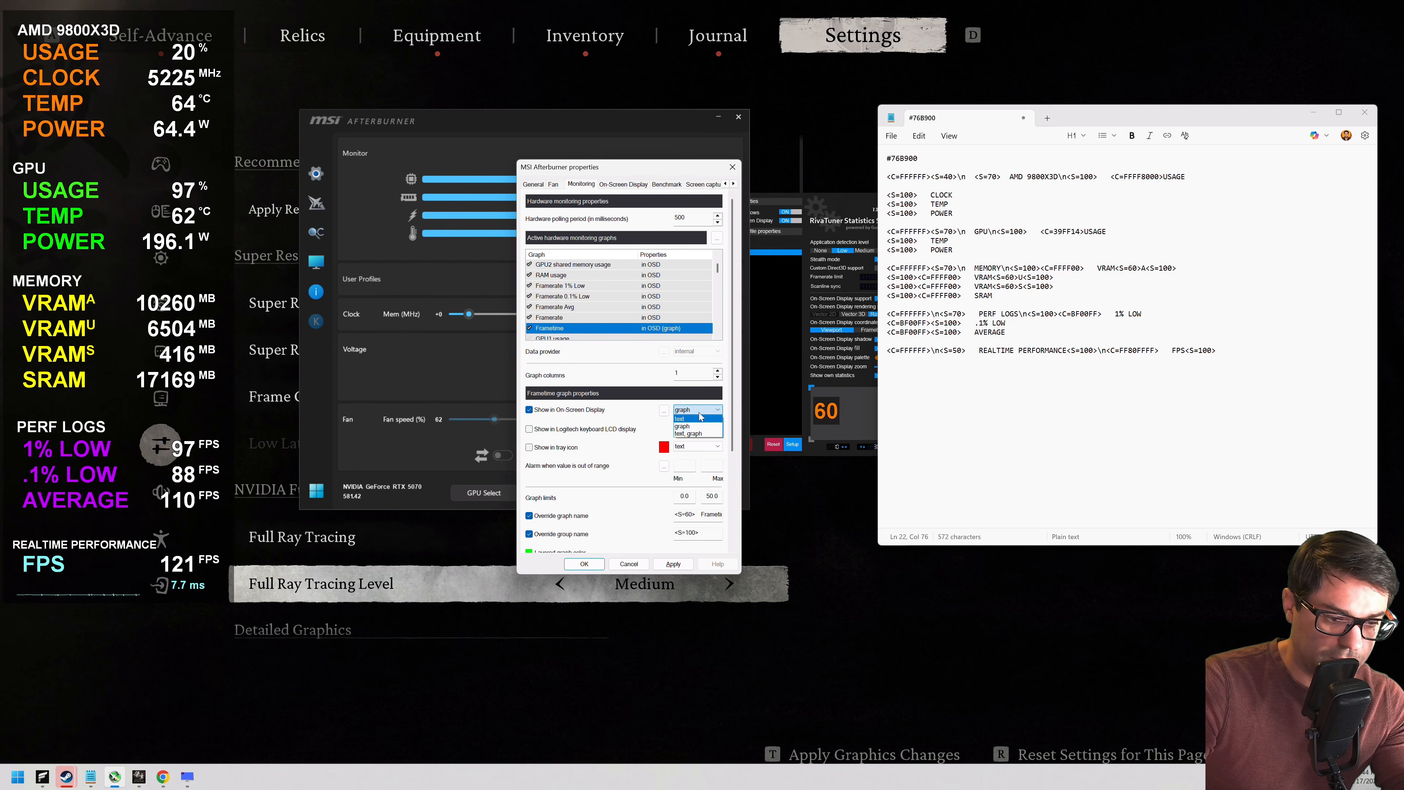
click(686, 426)
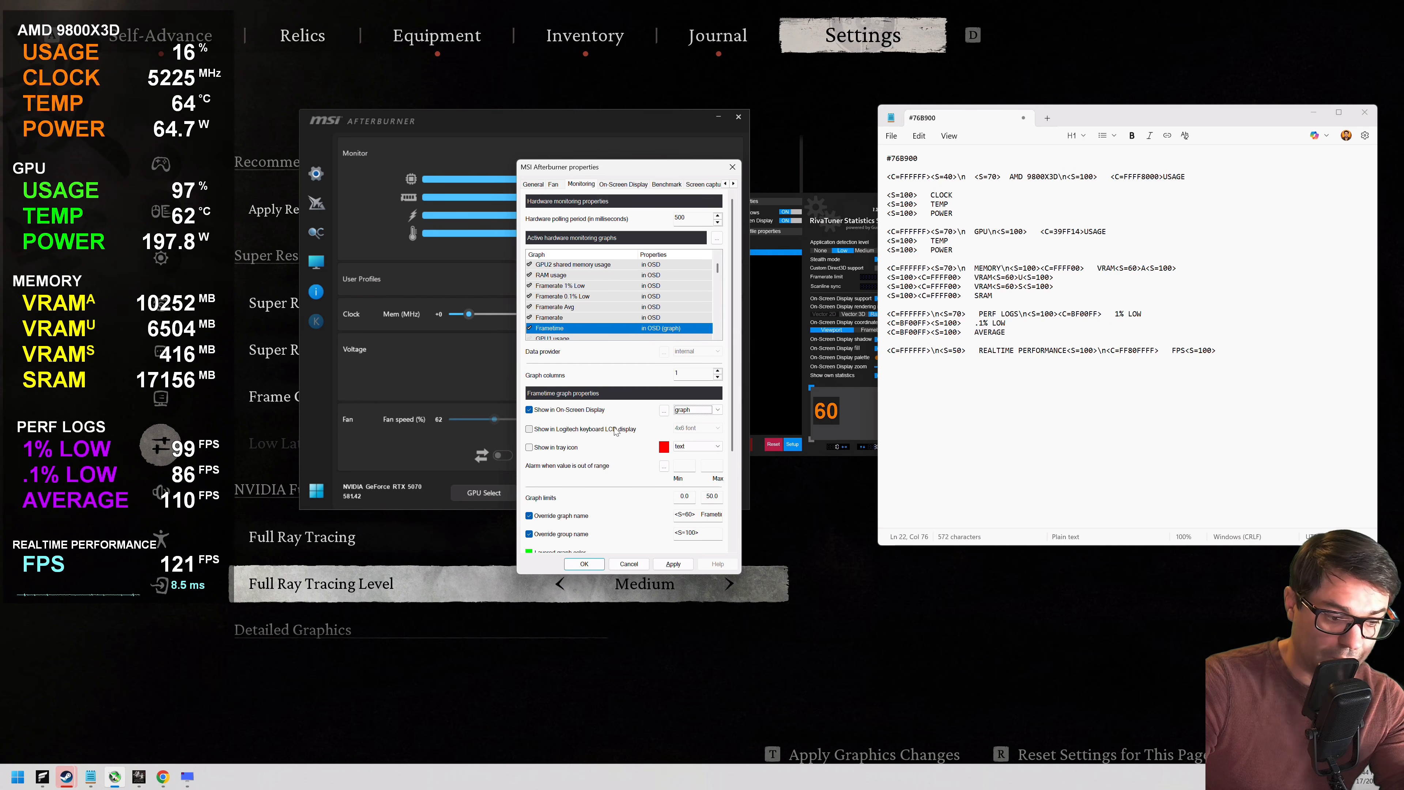
click(623, 537)
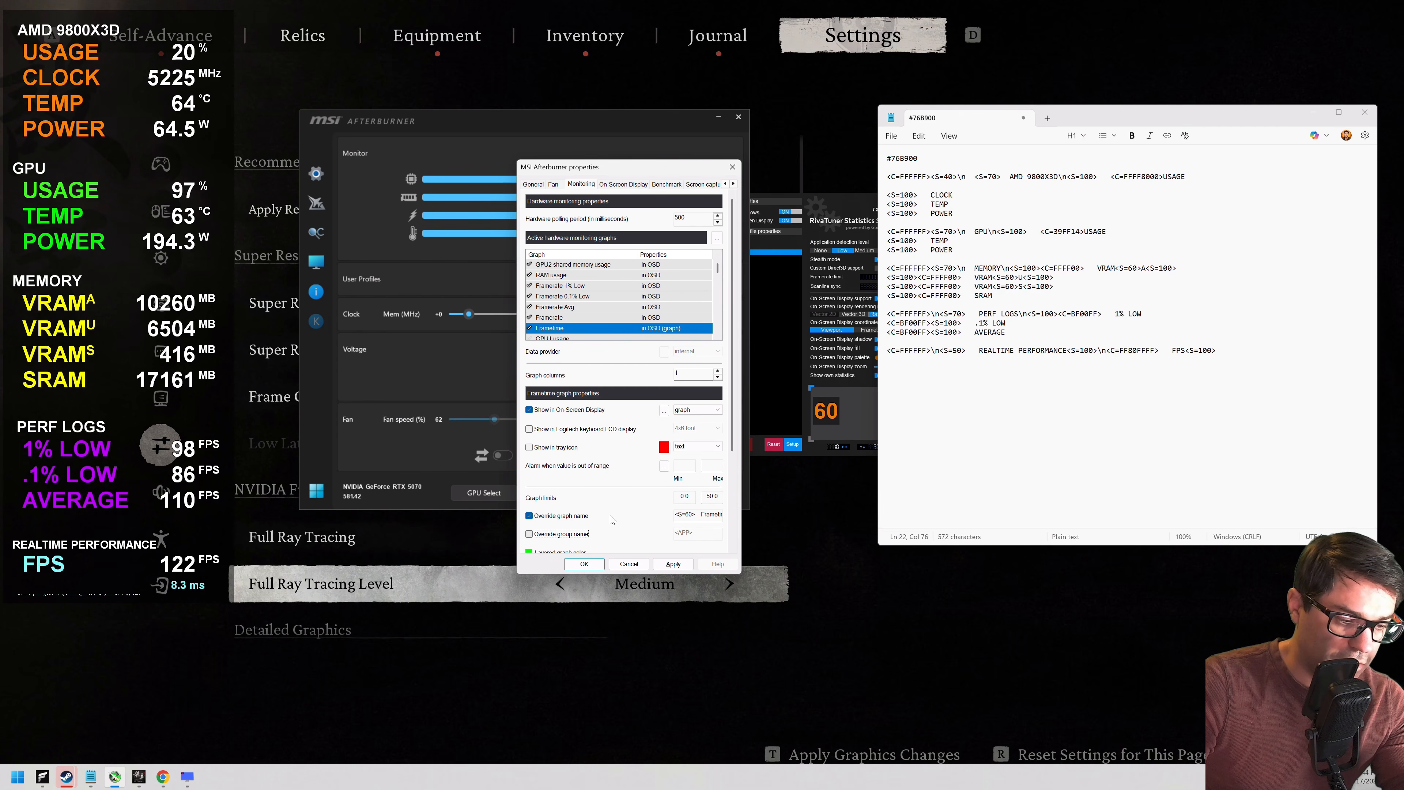
click(586, 534)
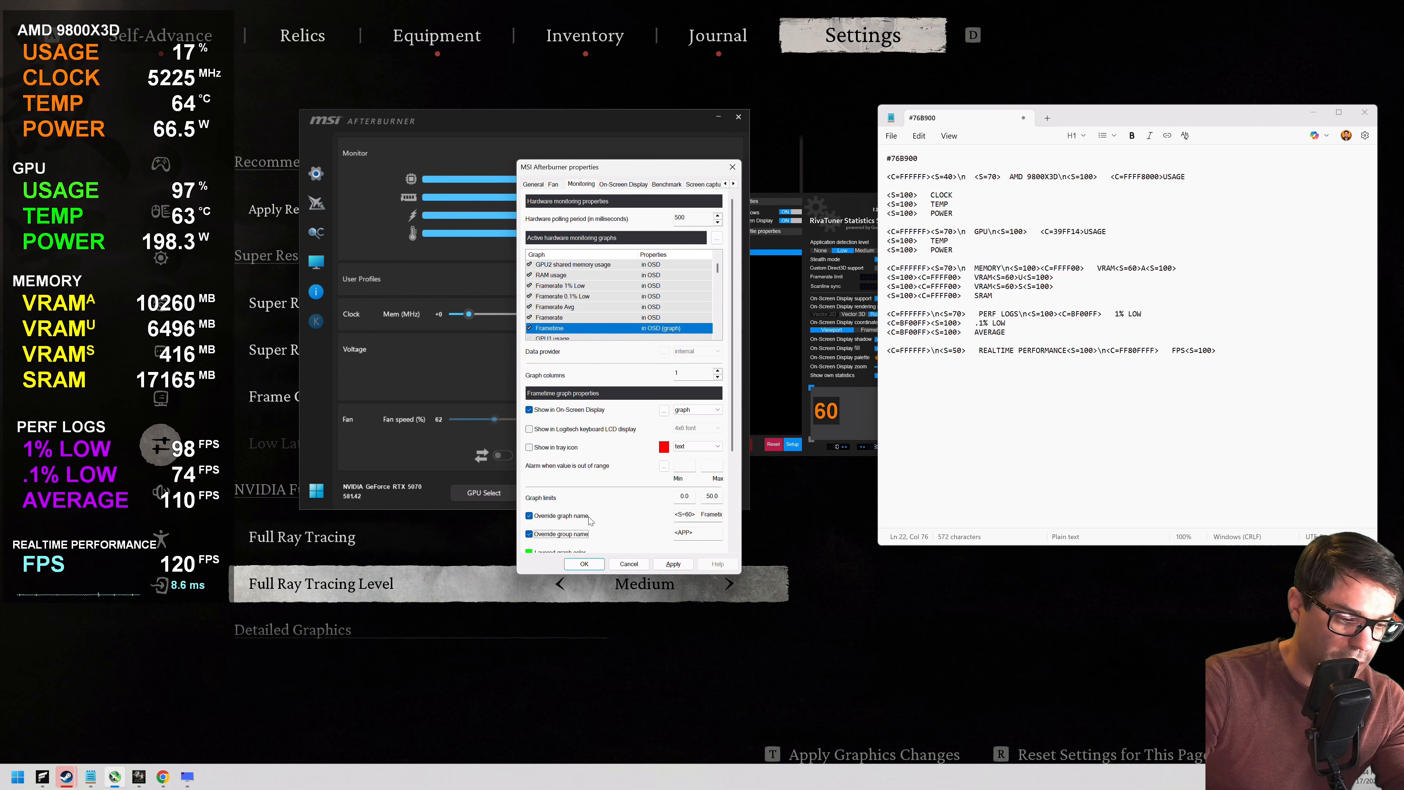
Step: Copy the Frametime graph name, <S=60> Frametime, onto a new line below the REALTIME PERFORMANCE string in the notes
click(705, 515)
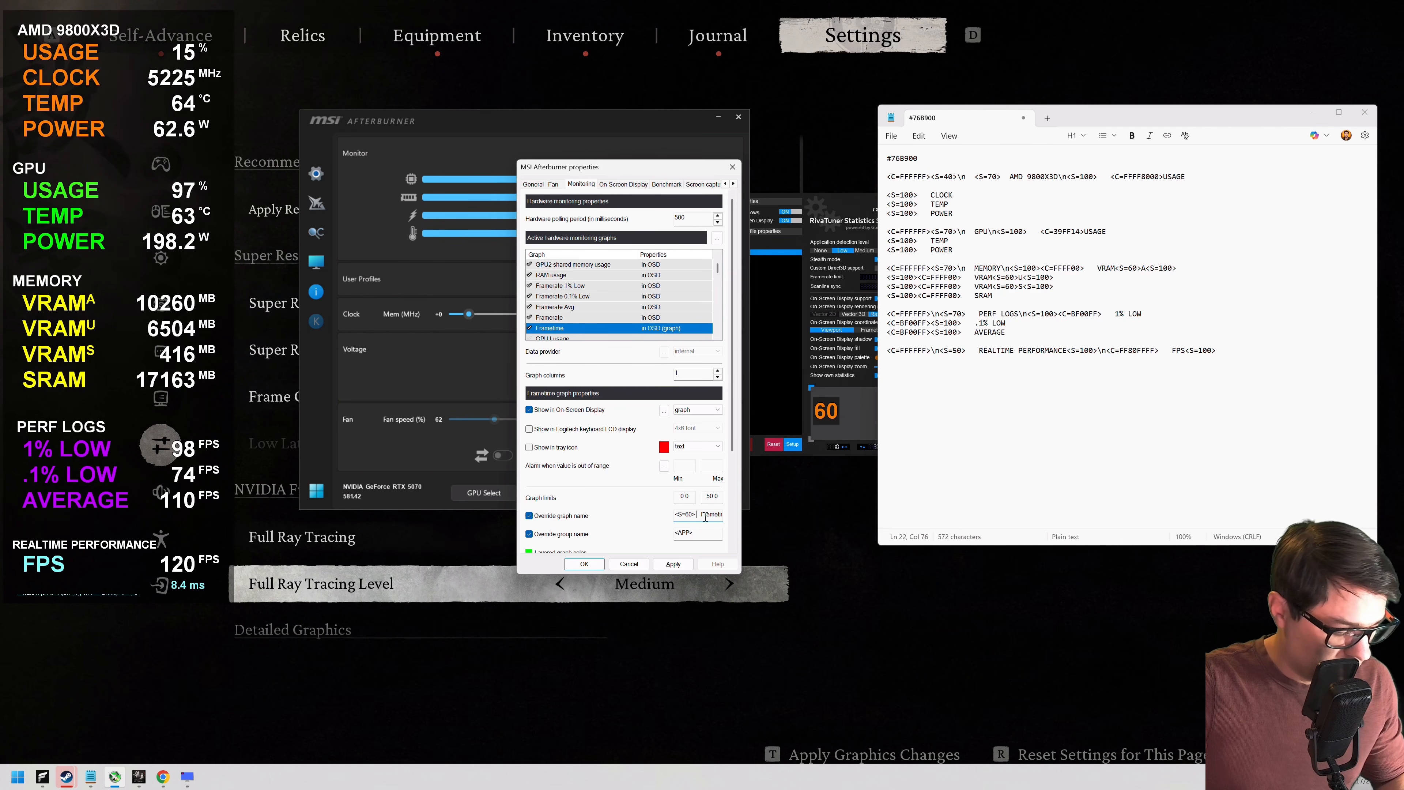
key(ctrl+a)
key(ctrl+c)
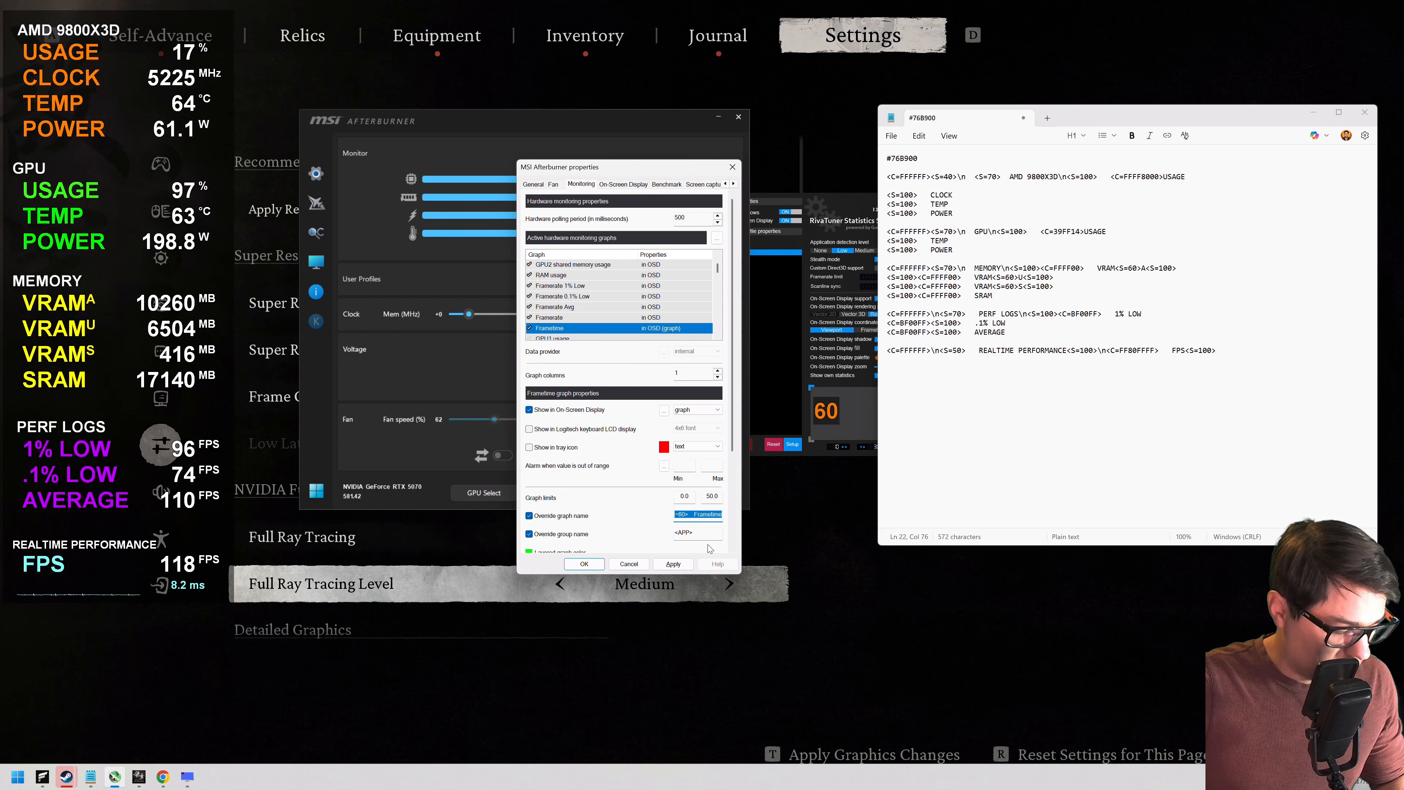
click(1033, 366)
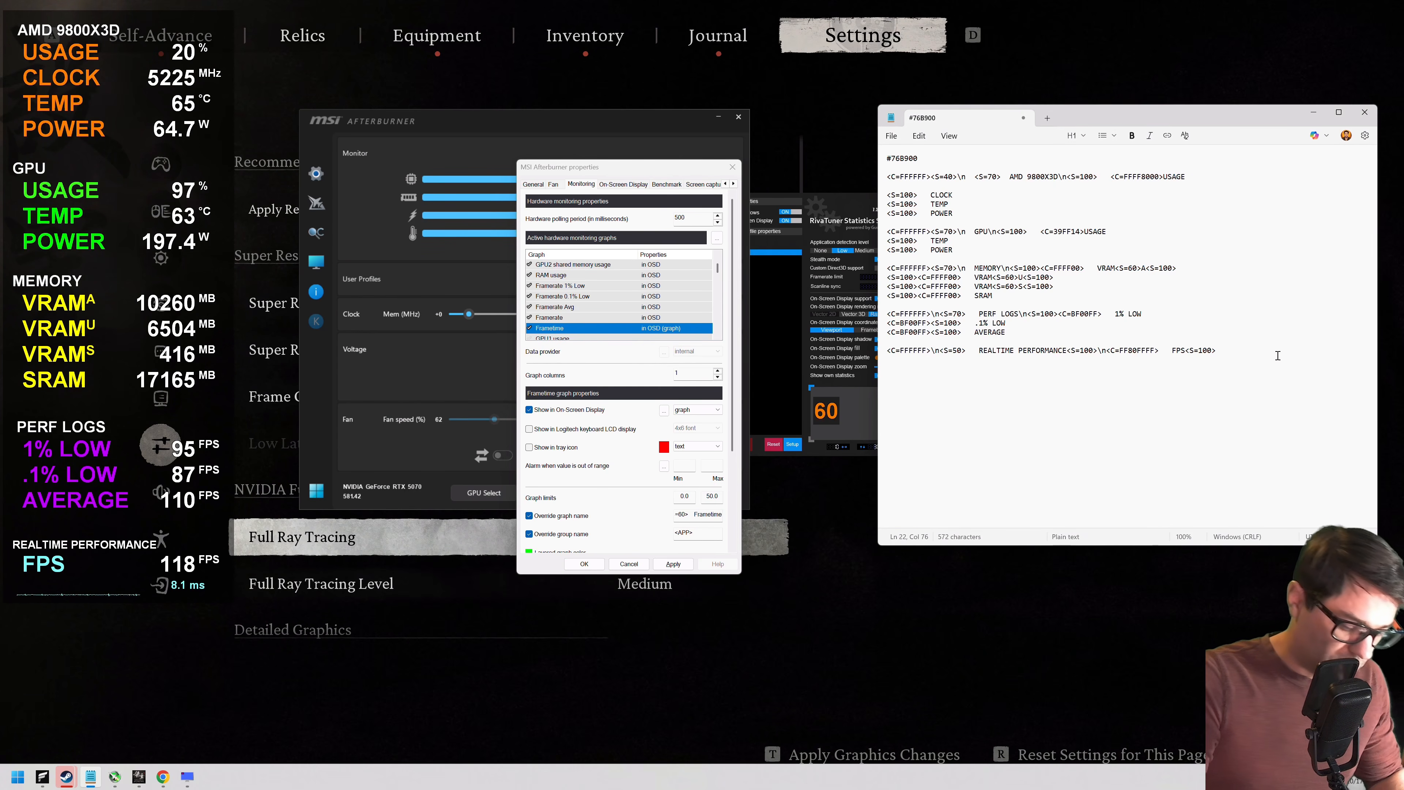
key(Return)
key(ctrl+v)
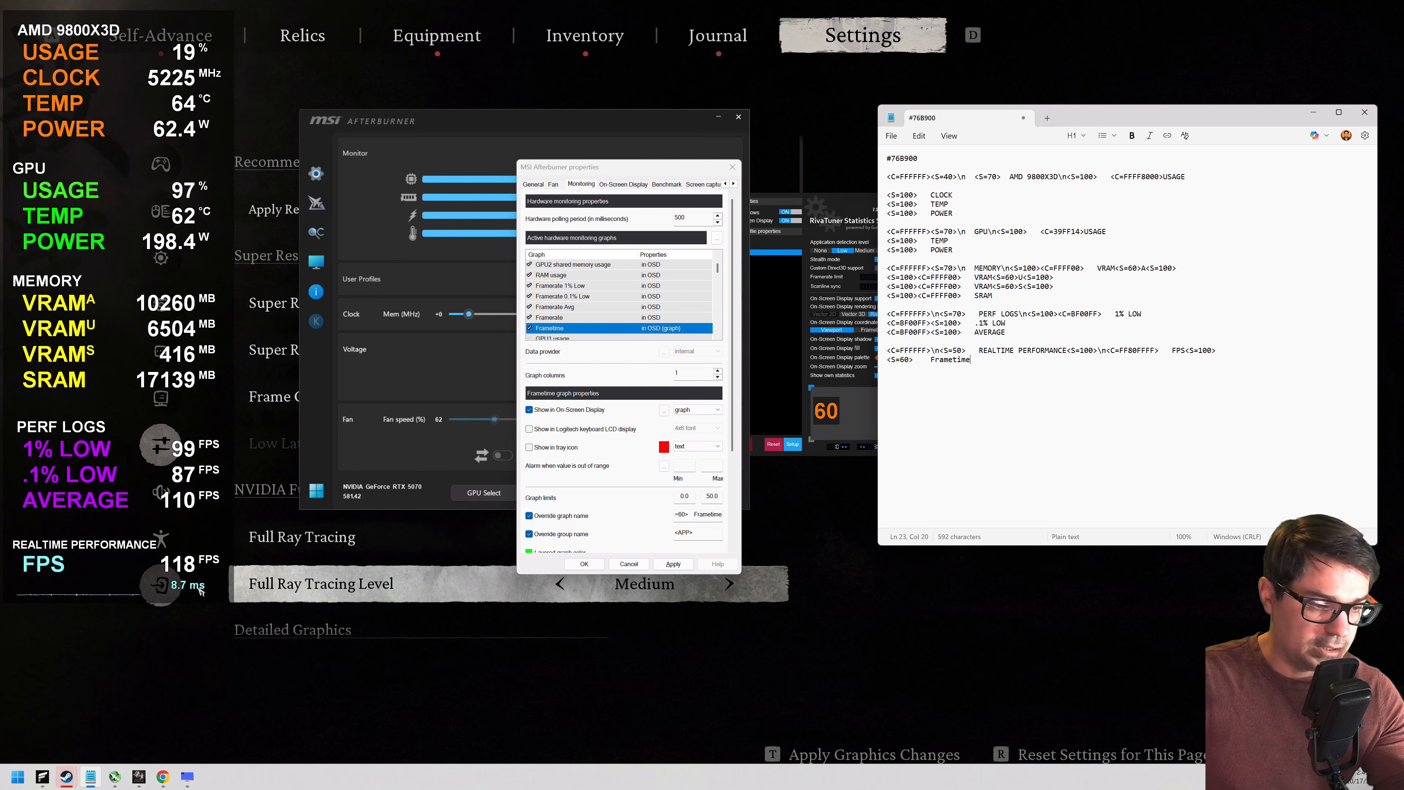
drag(612, 167, 720, 163)
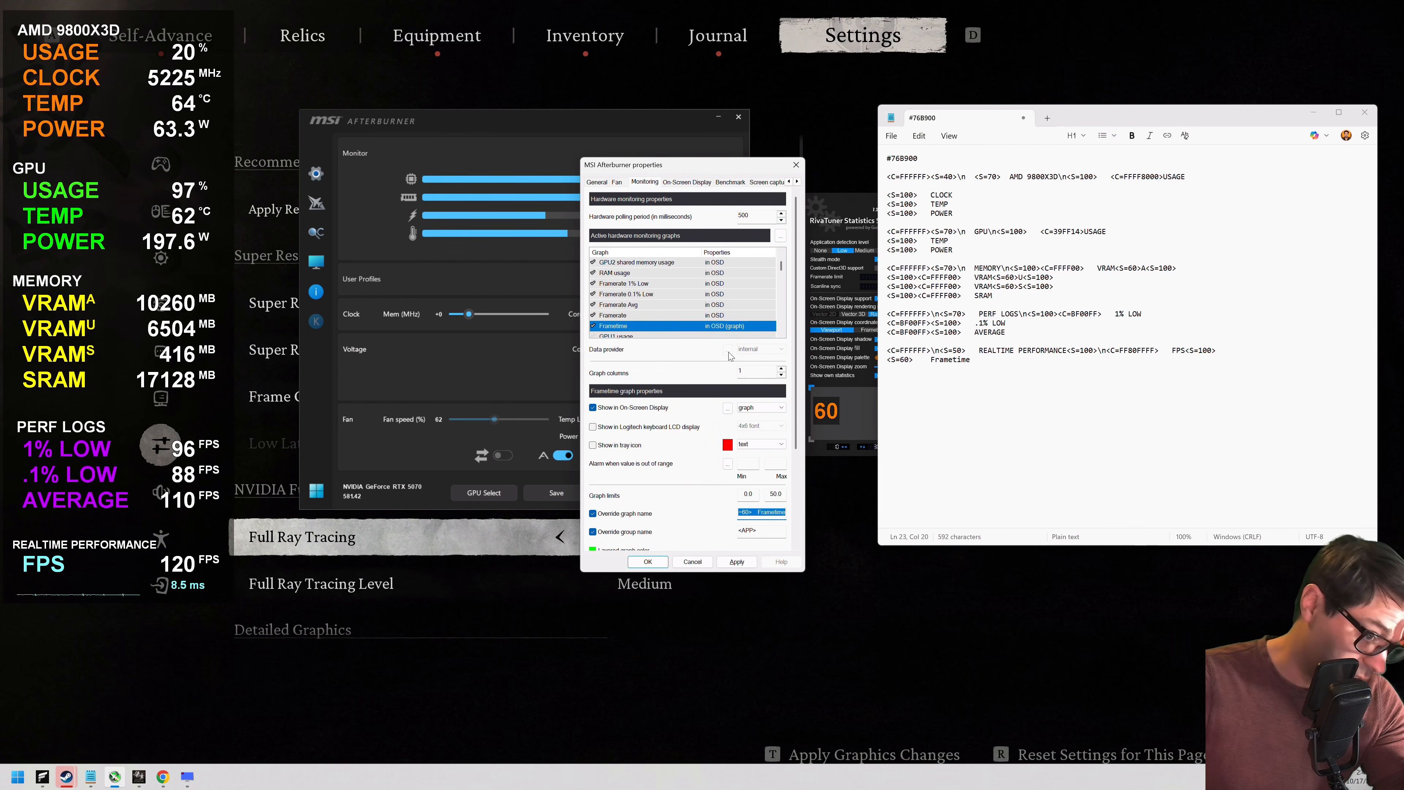
Step: Open the on-screen display layout editor and examine the modern layout's properties down to the Graph section
click(728, 407)
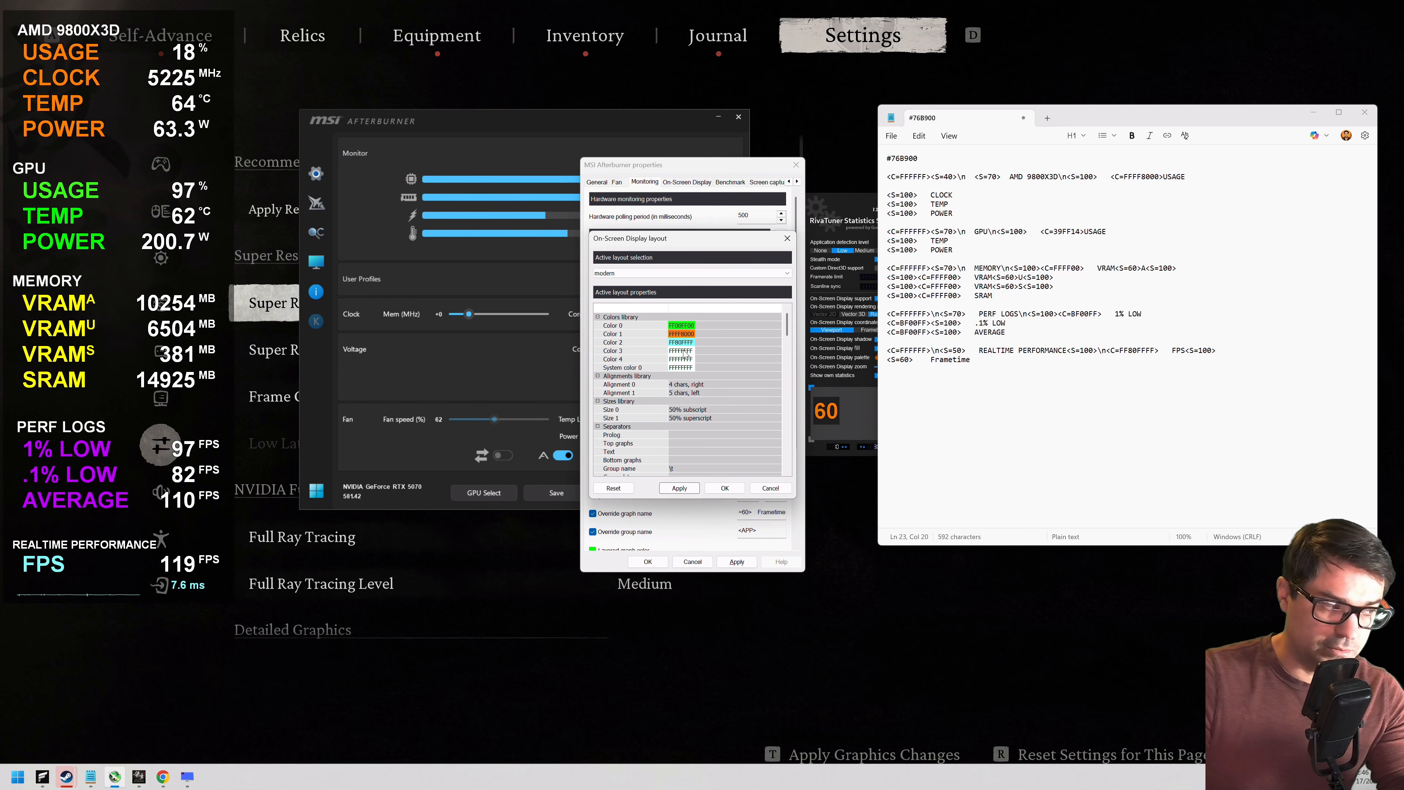
scroll(788, 325, down, 1)
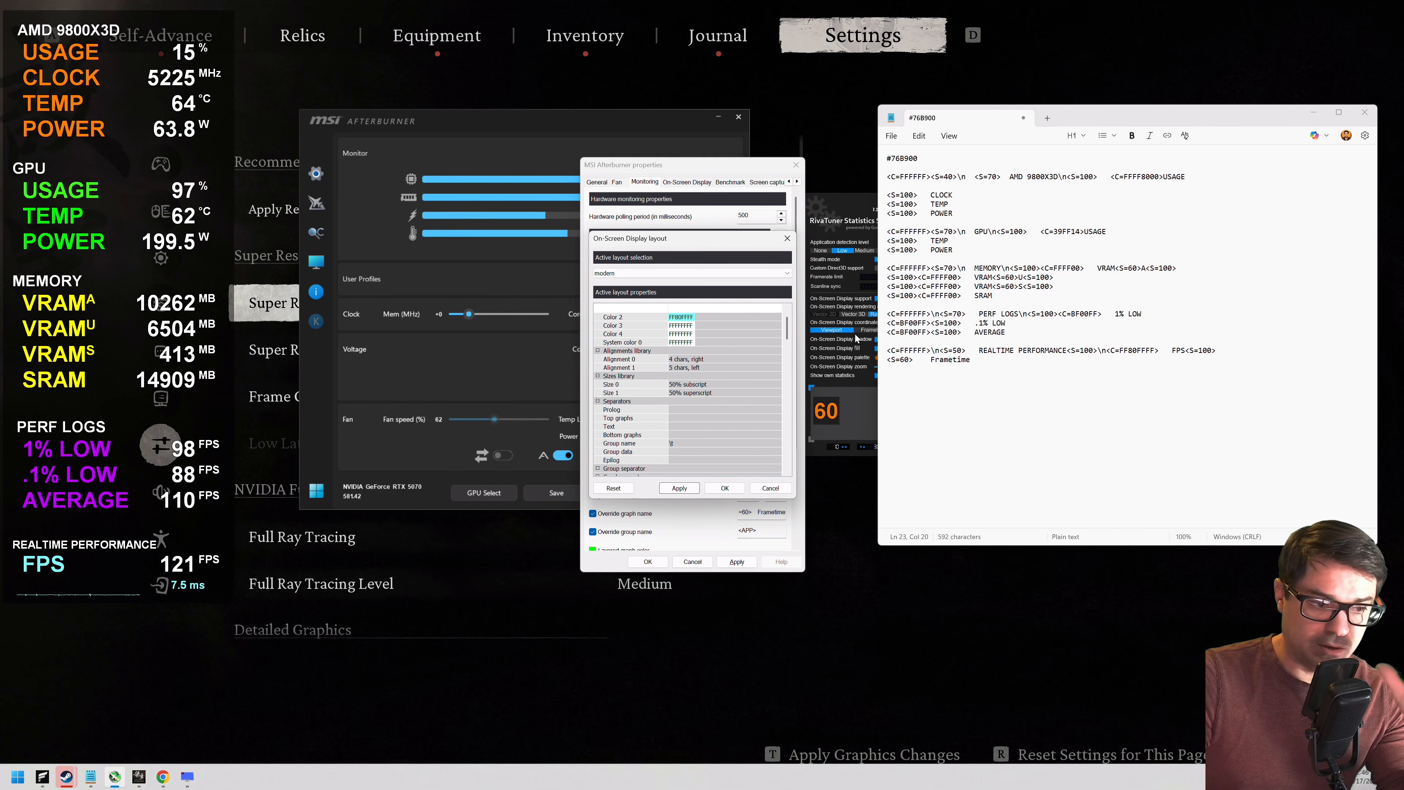
scroll(787, 329, down, 1)
scroll(786, 329, down, 10)
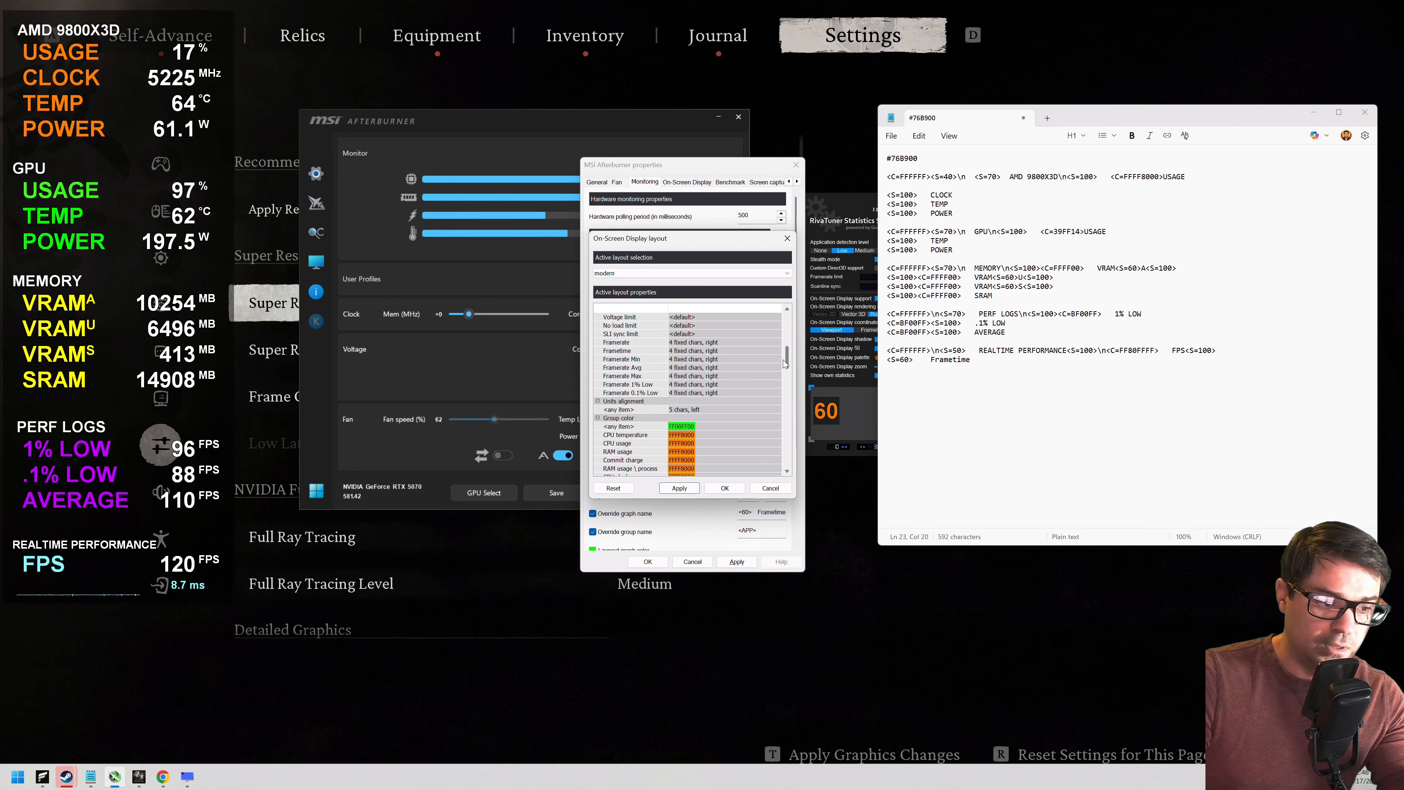
scroll(774, 372, down, 10)
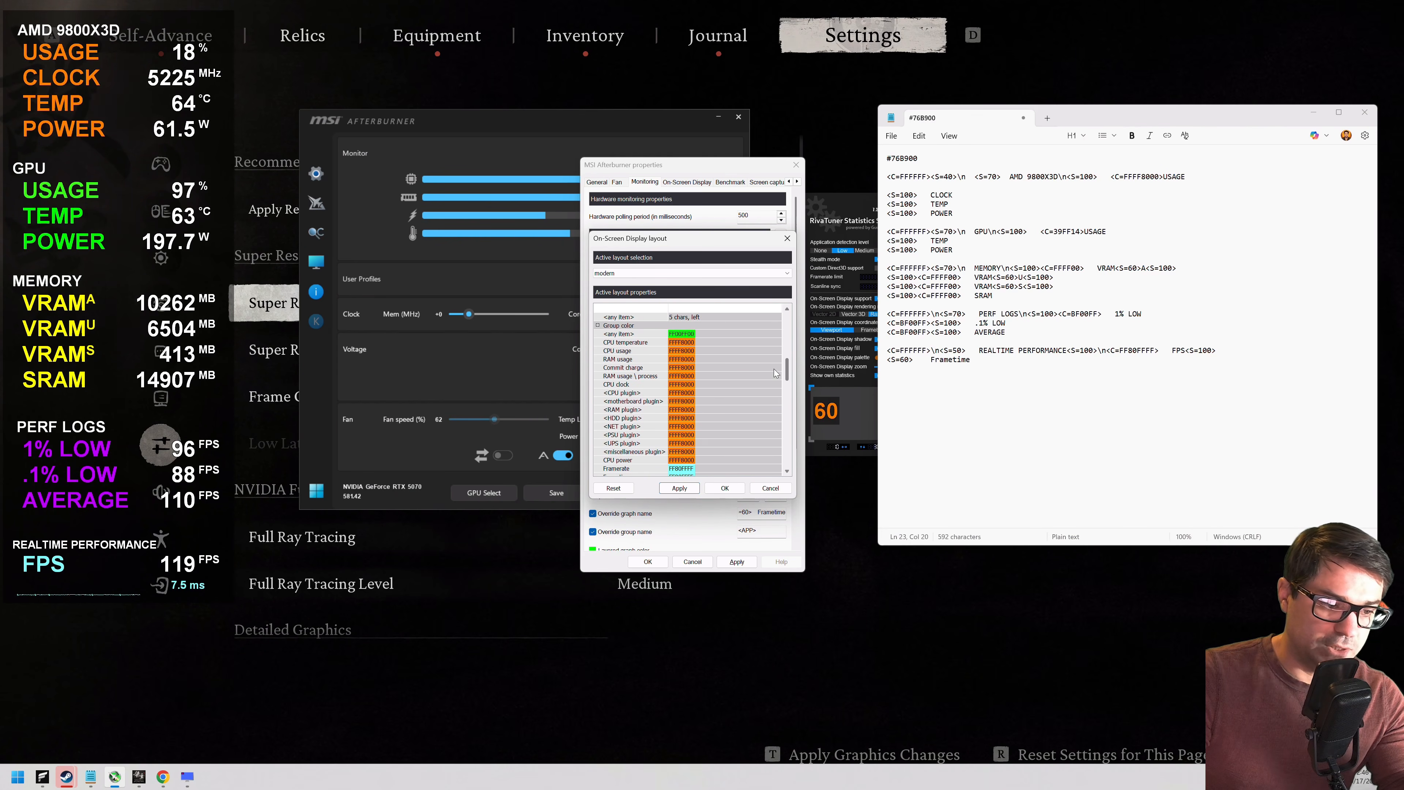
scroll(776, 405, down, 4)
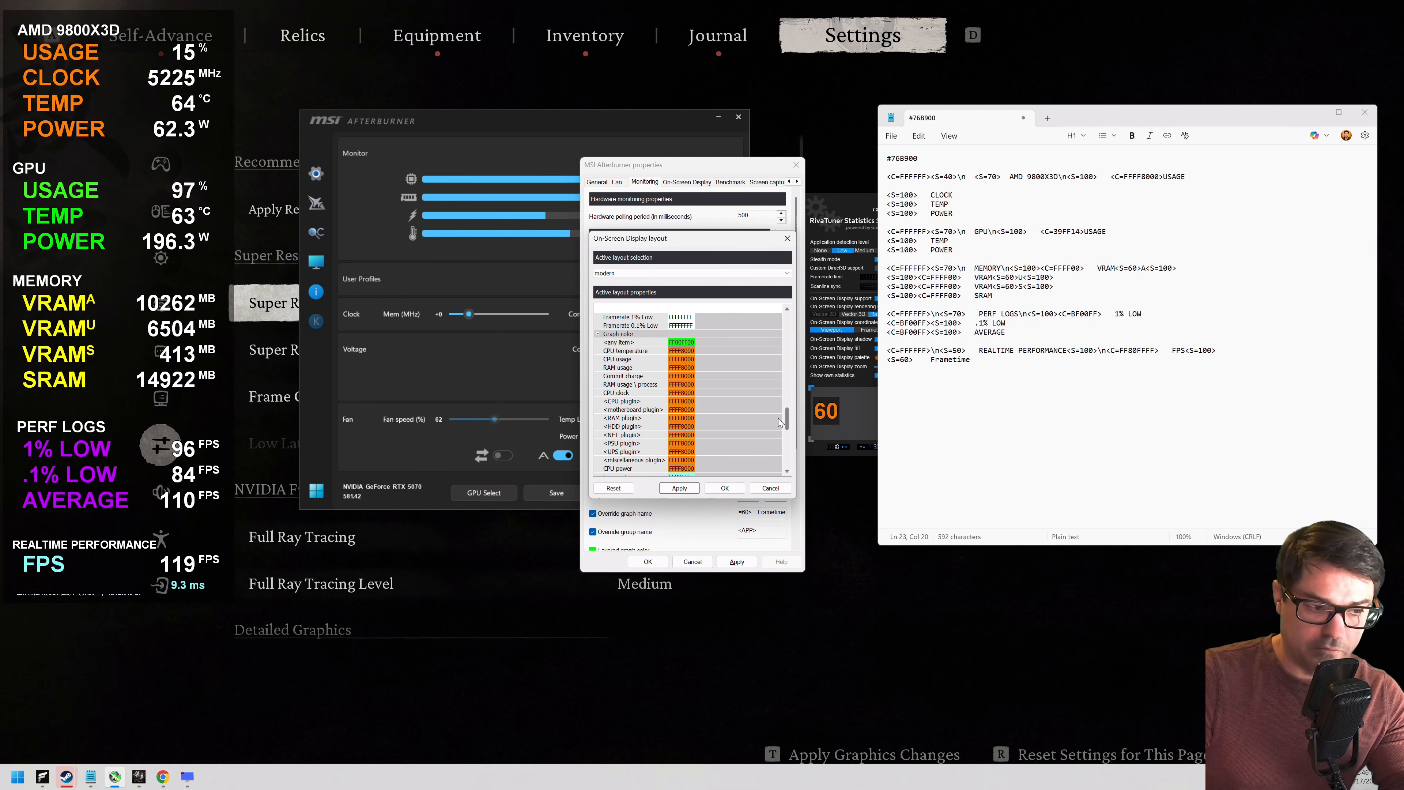
scroll(779, 419, down, 2)
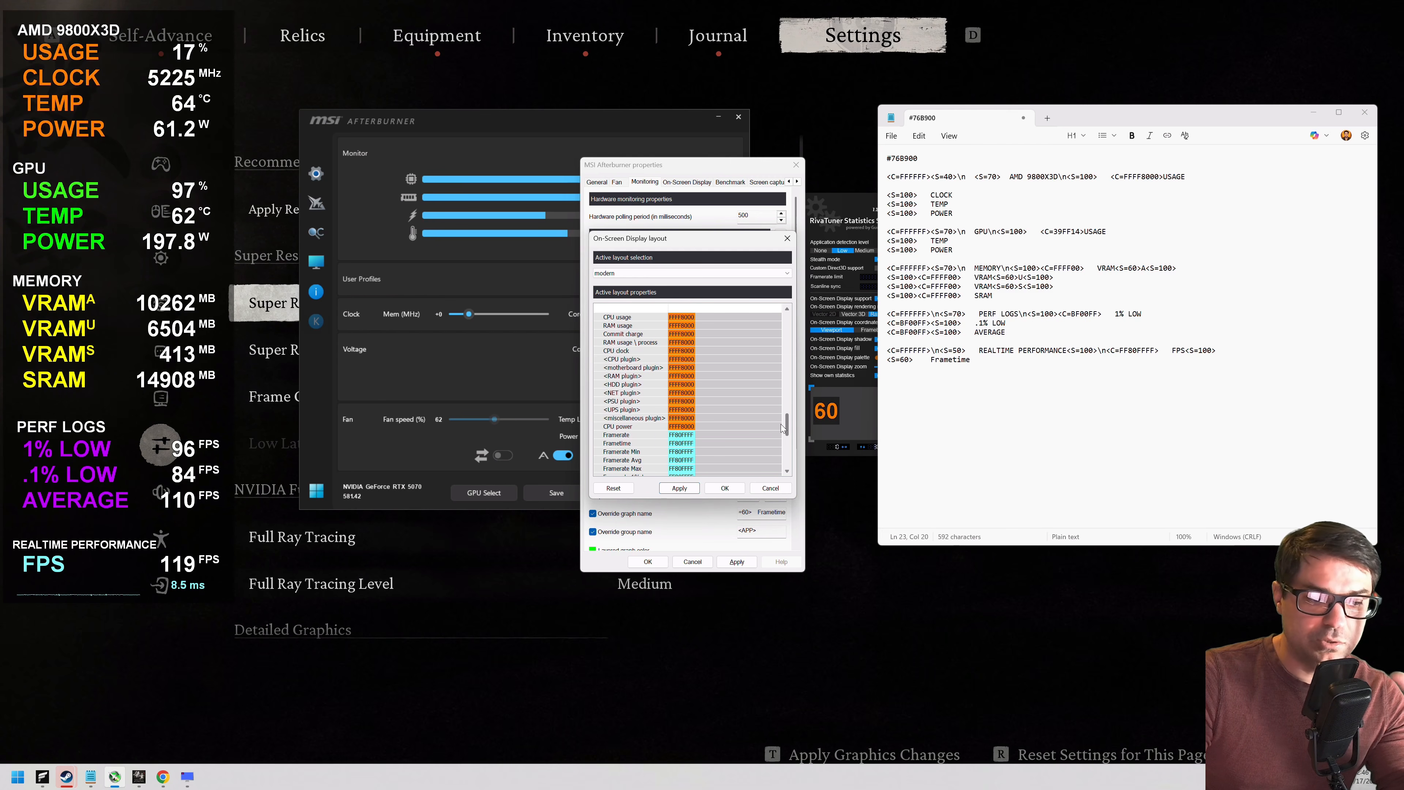
drag(787, 424, 788, 457)
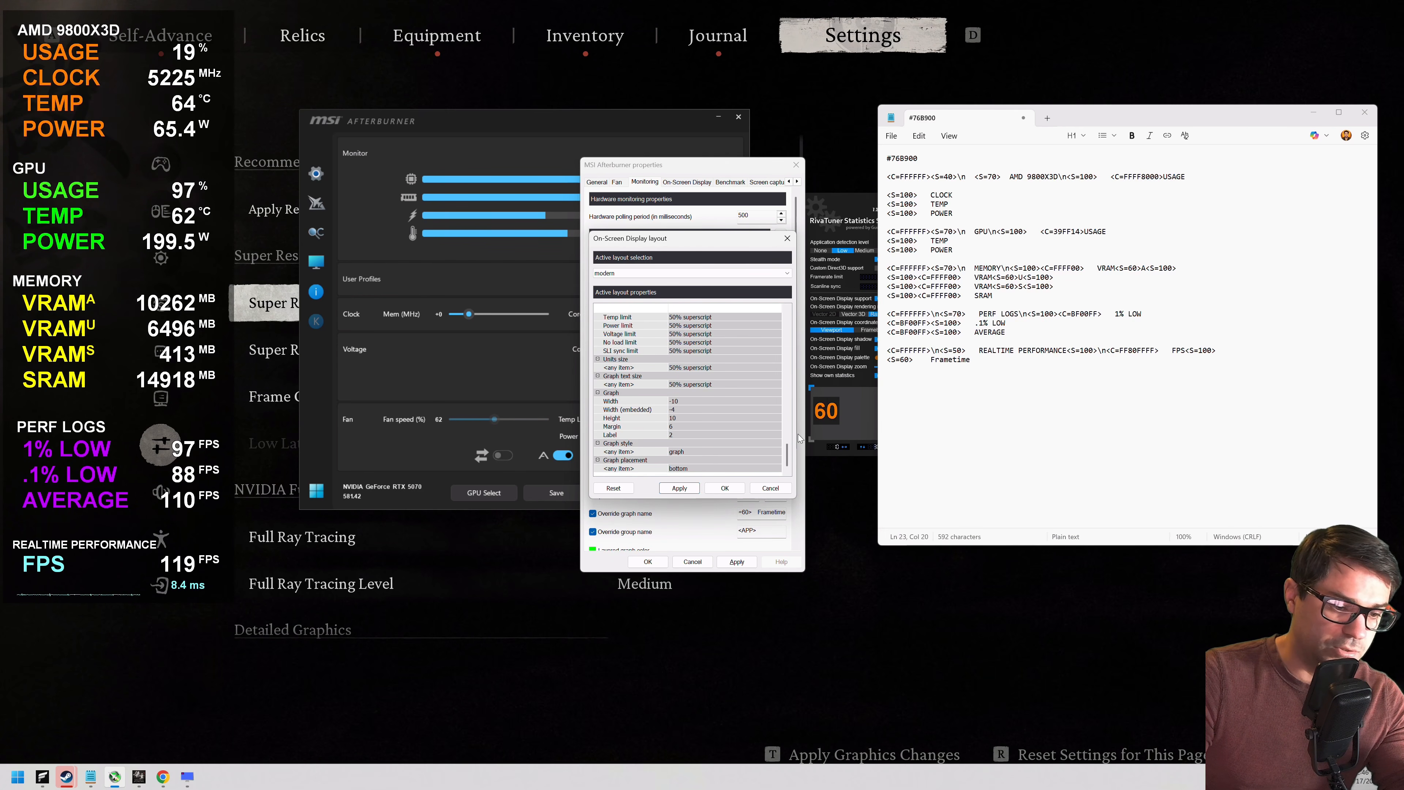
click(636, 394)
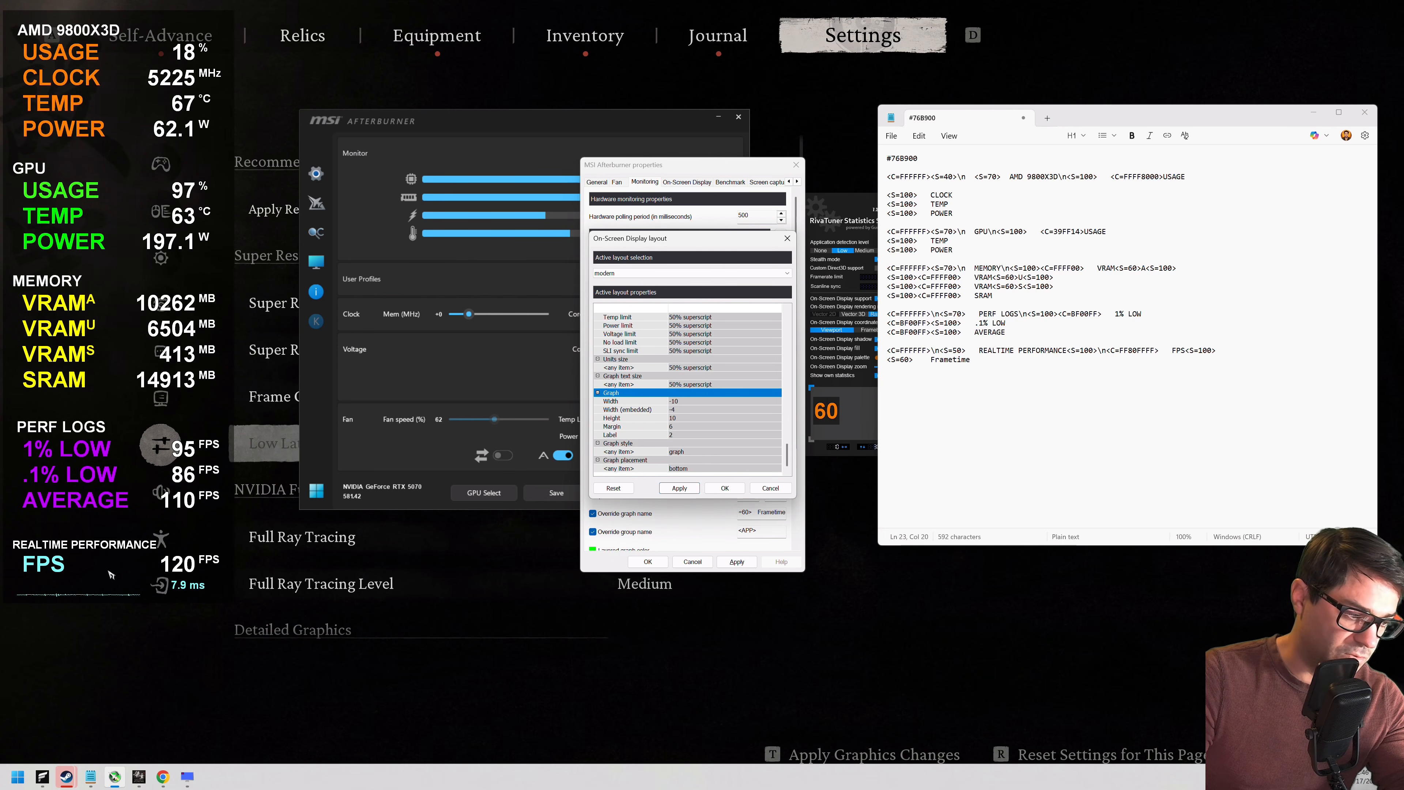
Step: Try a graph Width of -20 in the overlay layout, and restore the width to -10
click(748, 399)
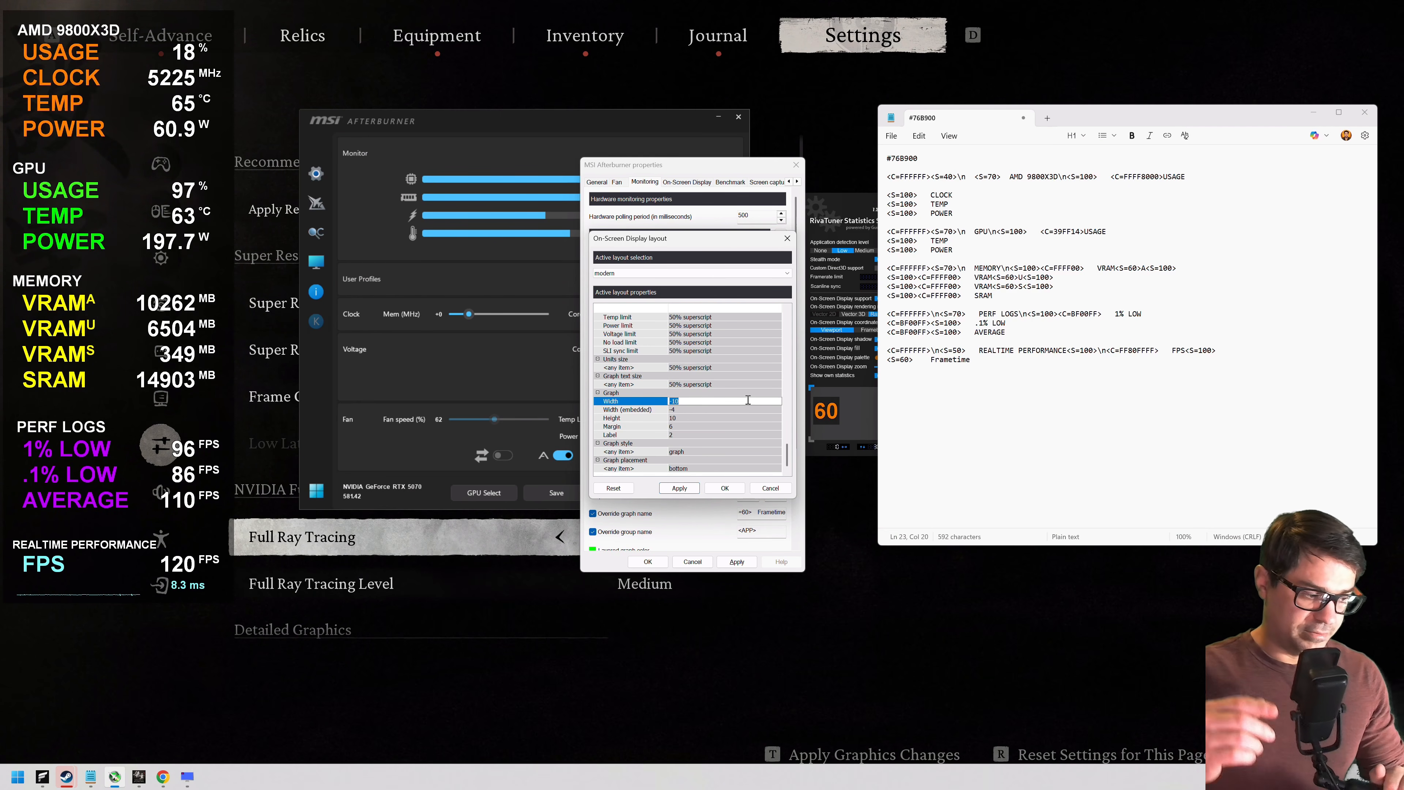
text(-20)
click(679, 488)
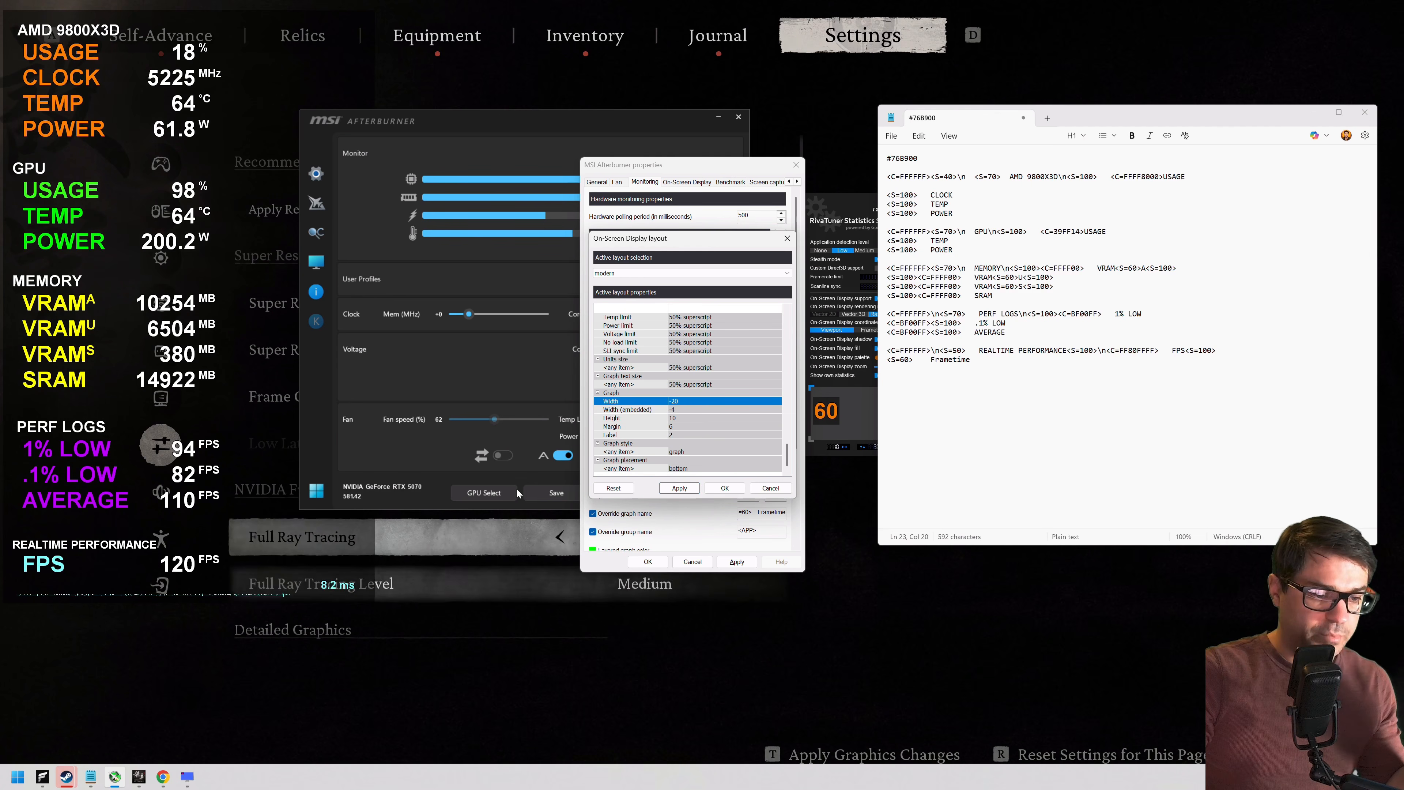
click(677, 401)
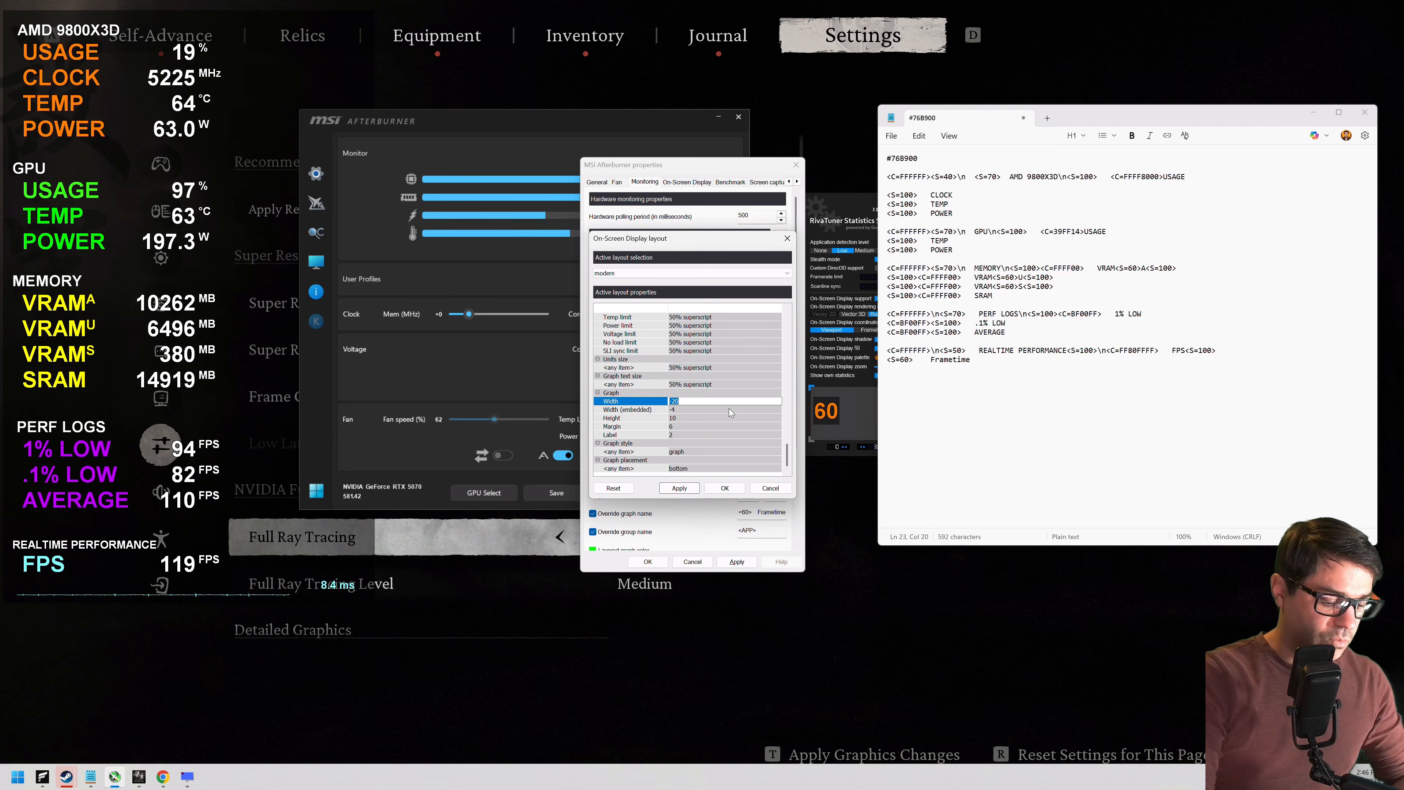
text(-10)
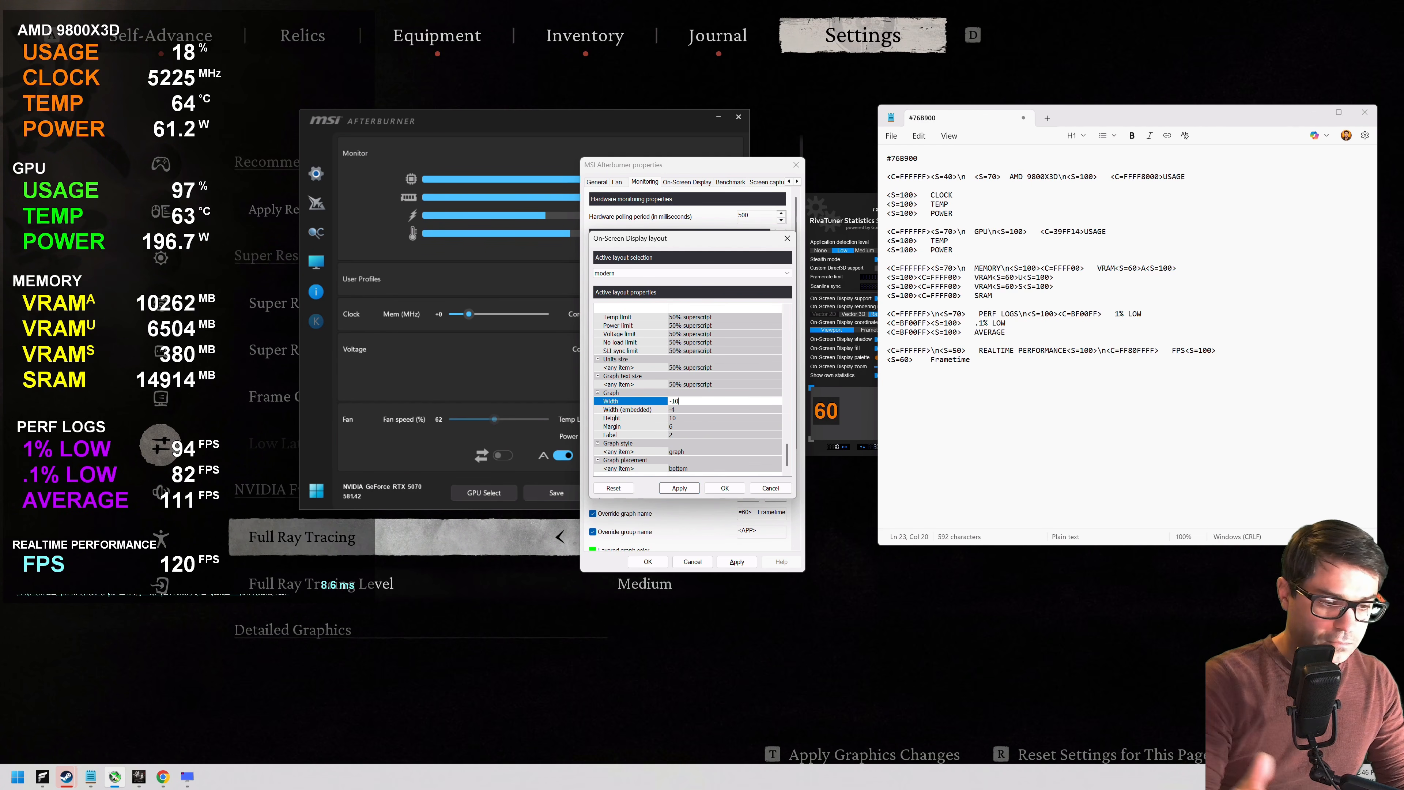
click(671, 489)
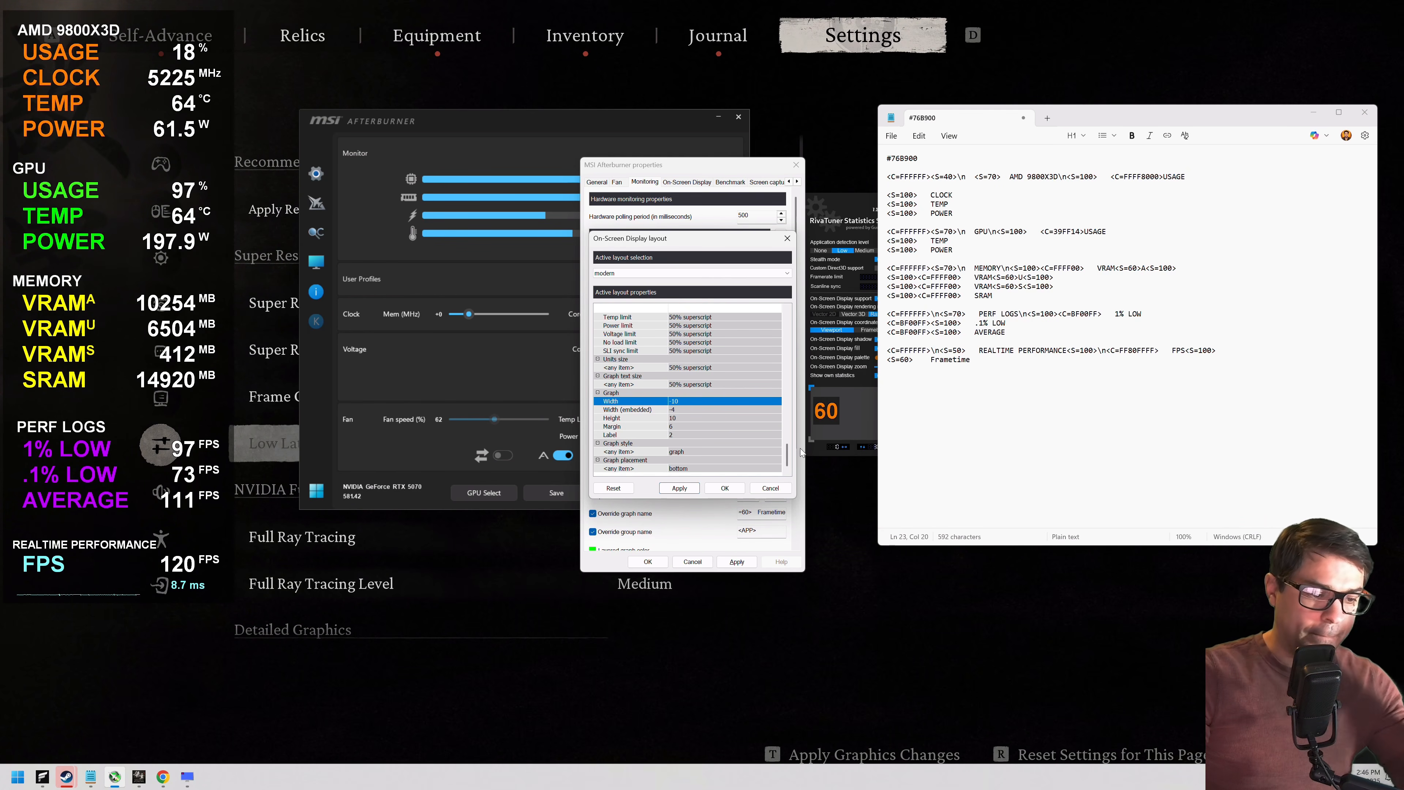
Step: Try a graph Margin of 12 in the overlay layout, and restore the margin to 6
click(676, 427)
click(675, 427)
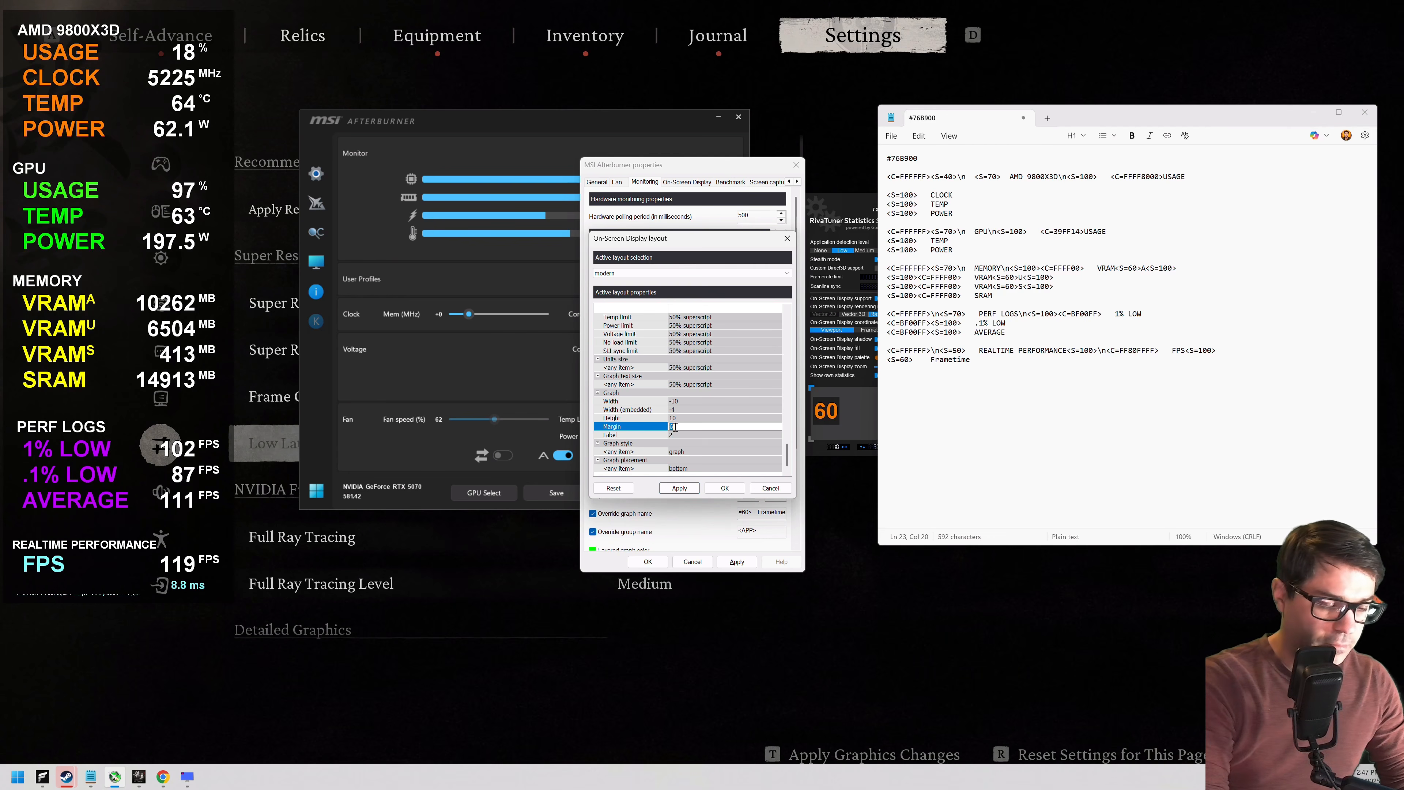
click(679, 488)
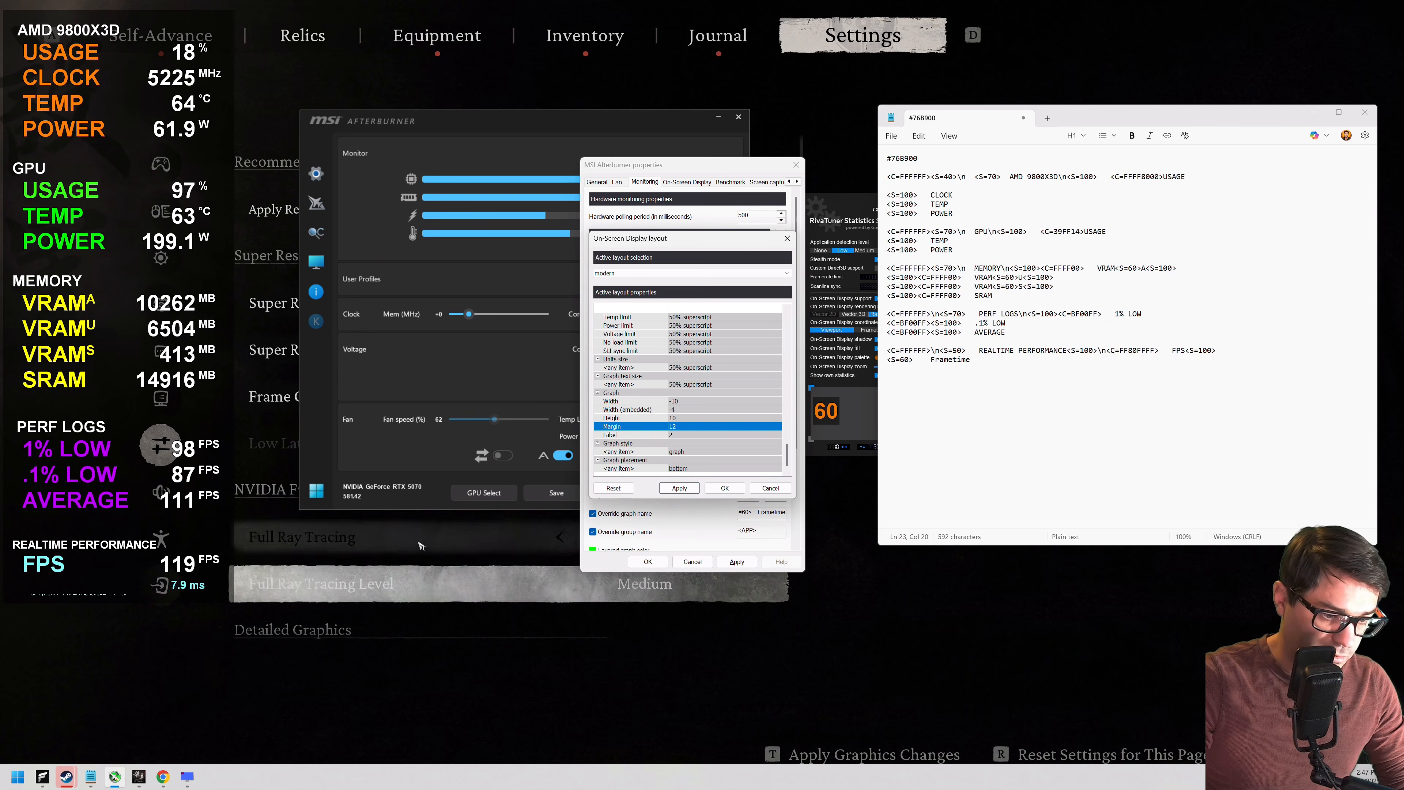
click(673, 431)
text(6)
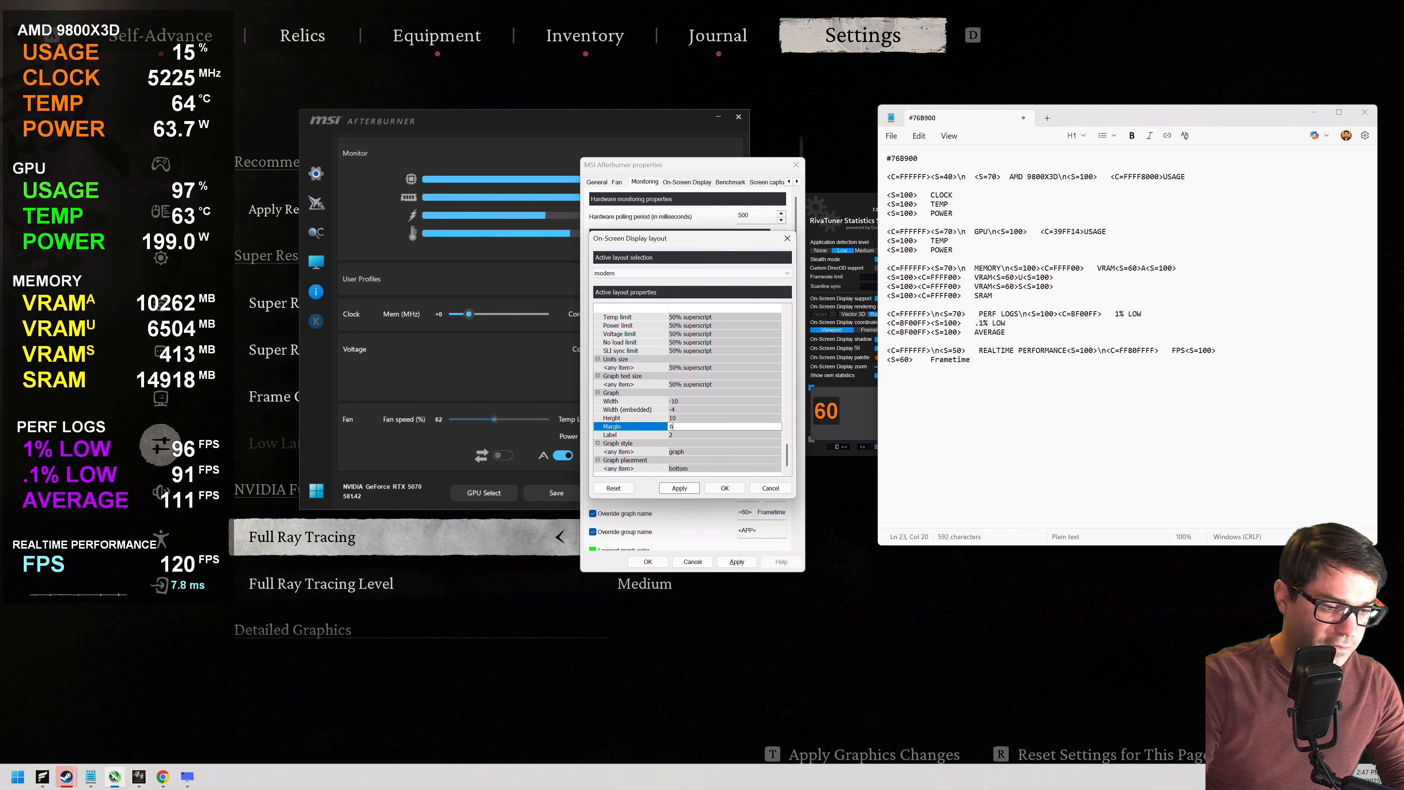
click(694, 491)
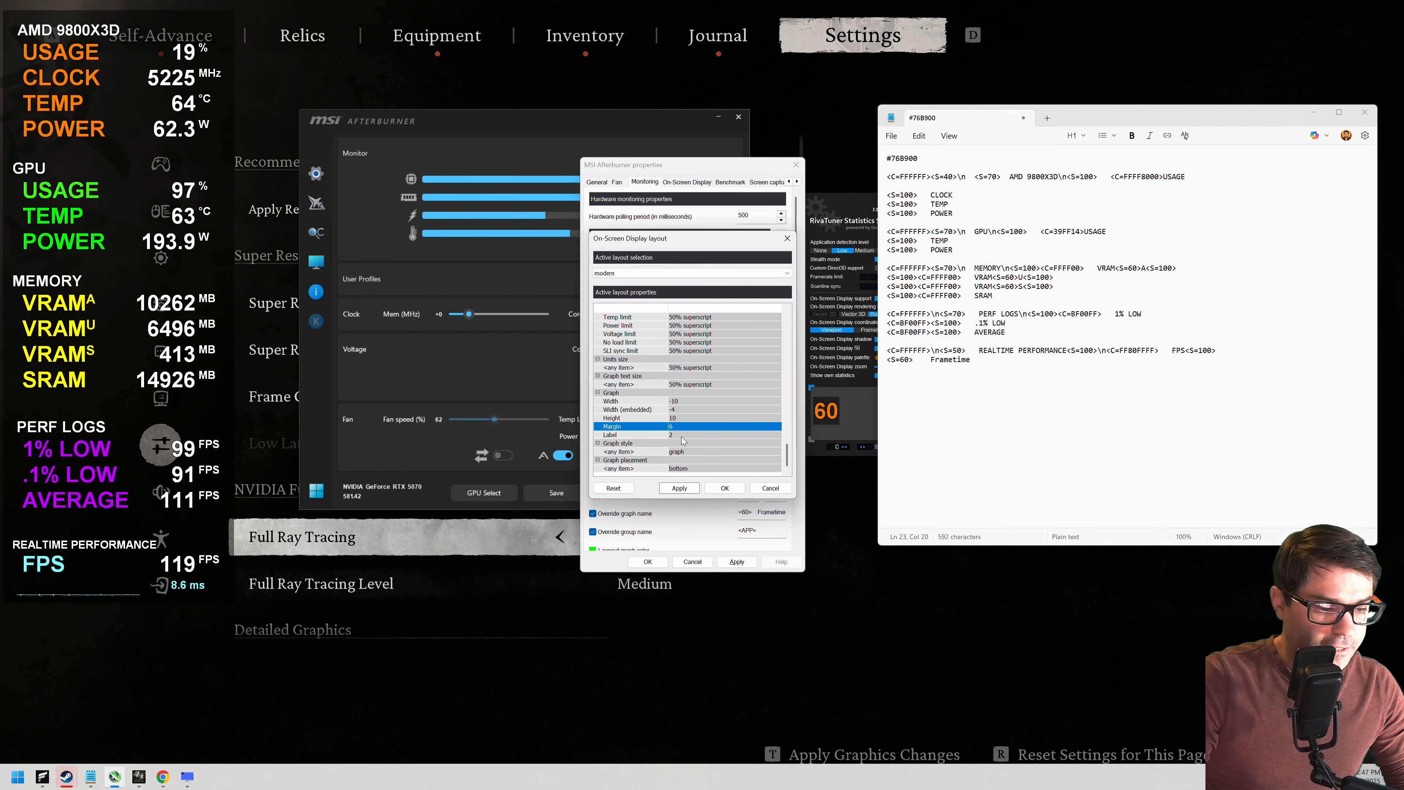
Step: Try a graph Height of 30, restore the height to 10, and close the layout editor with the settings accepted
click(702, 415)
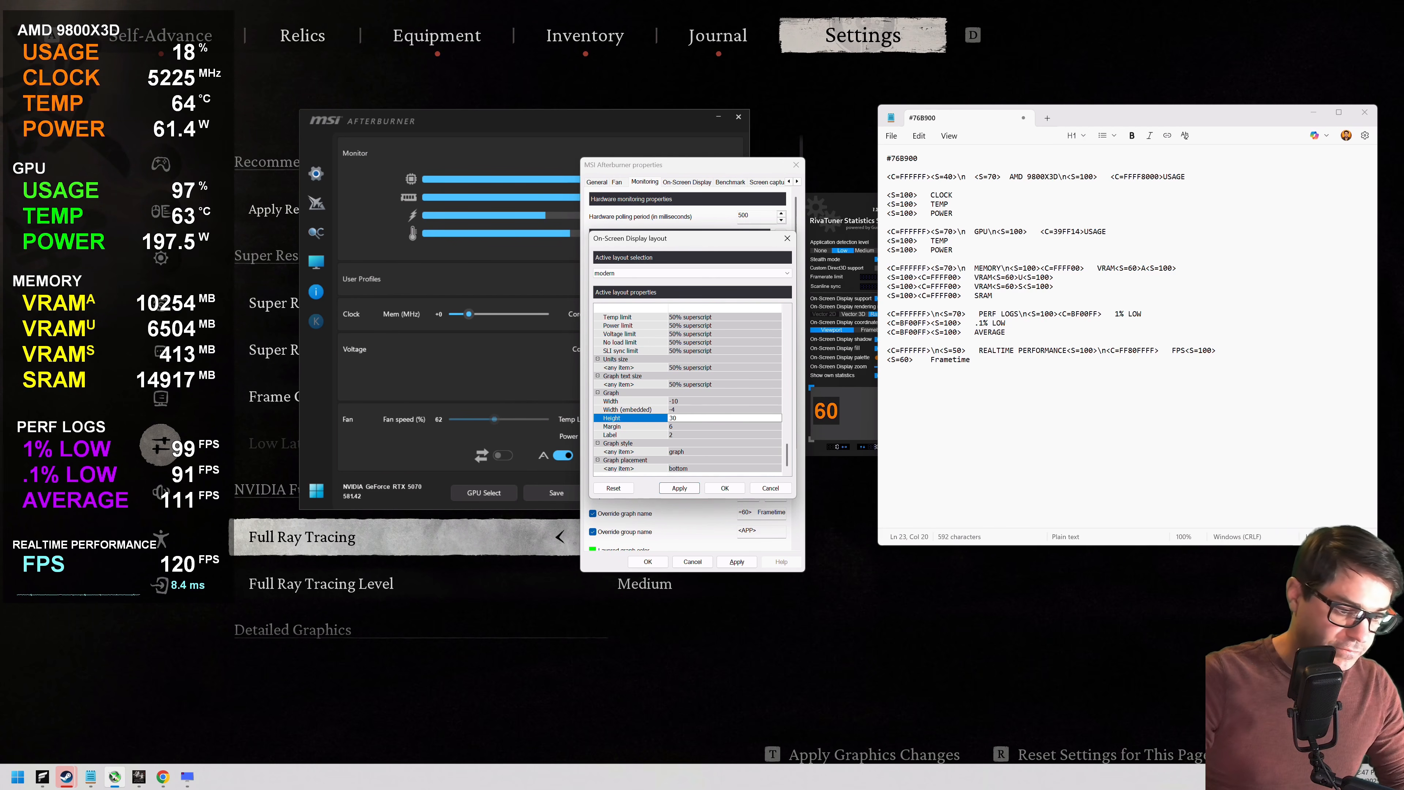
click(681, 490)
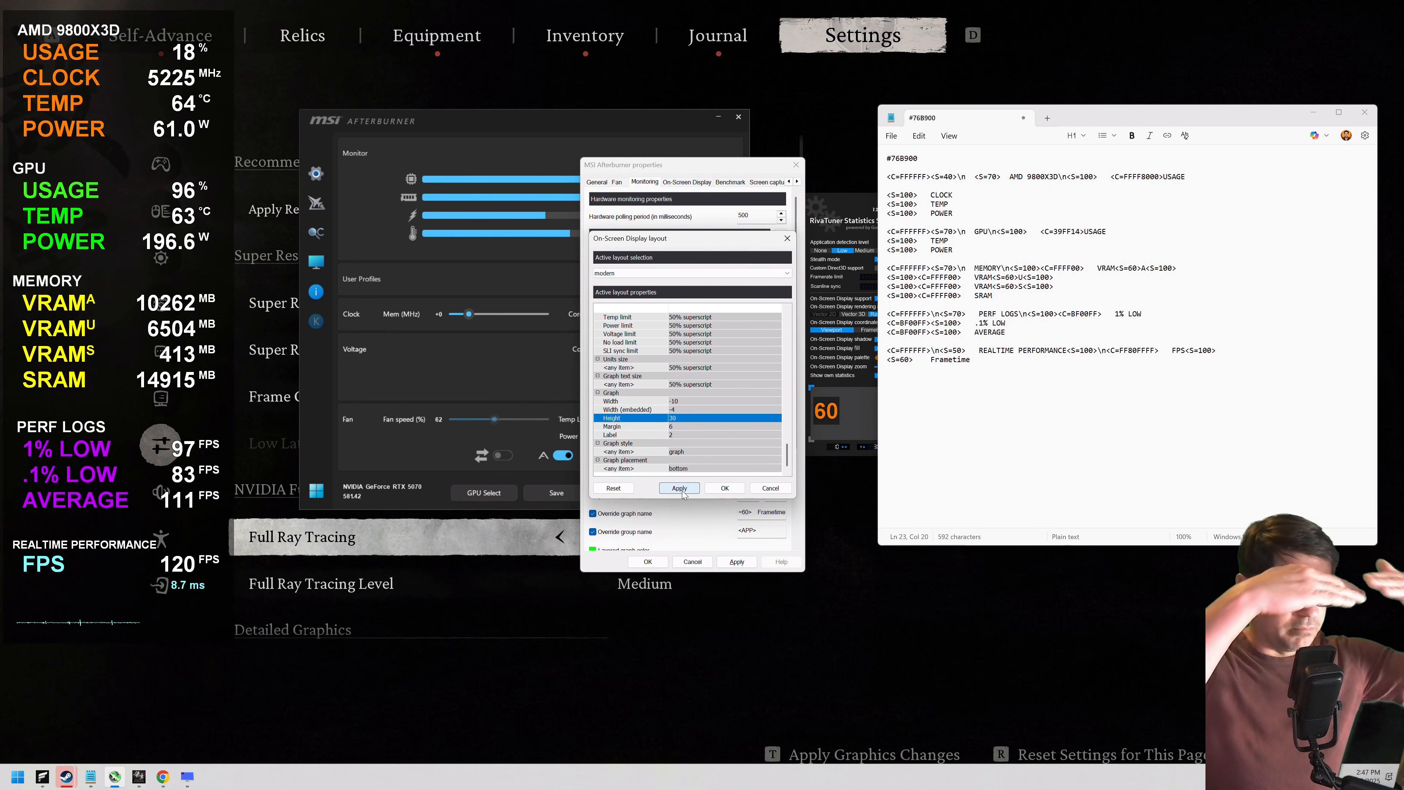
click(683, 419)
text(10)
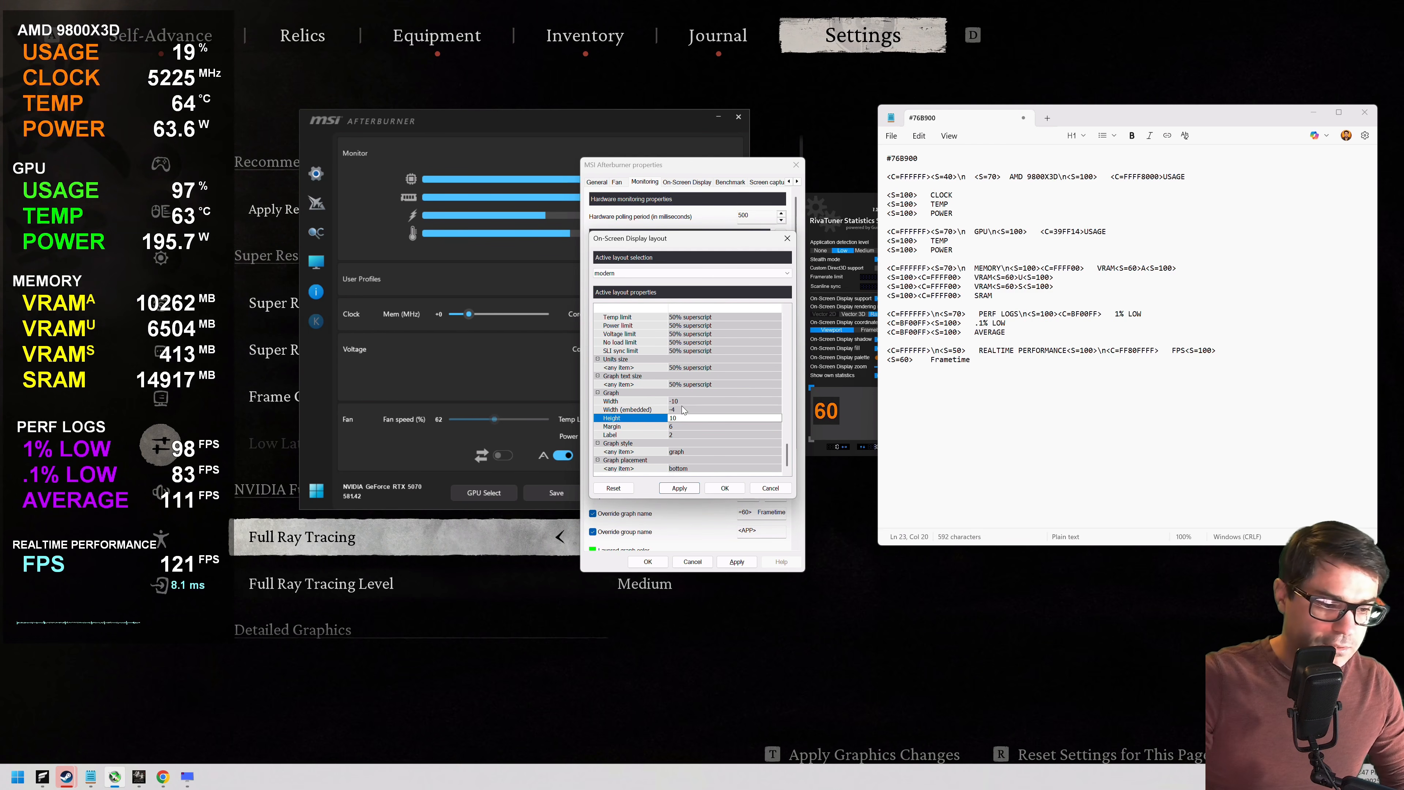
click(689, 489)
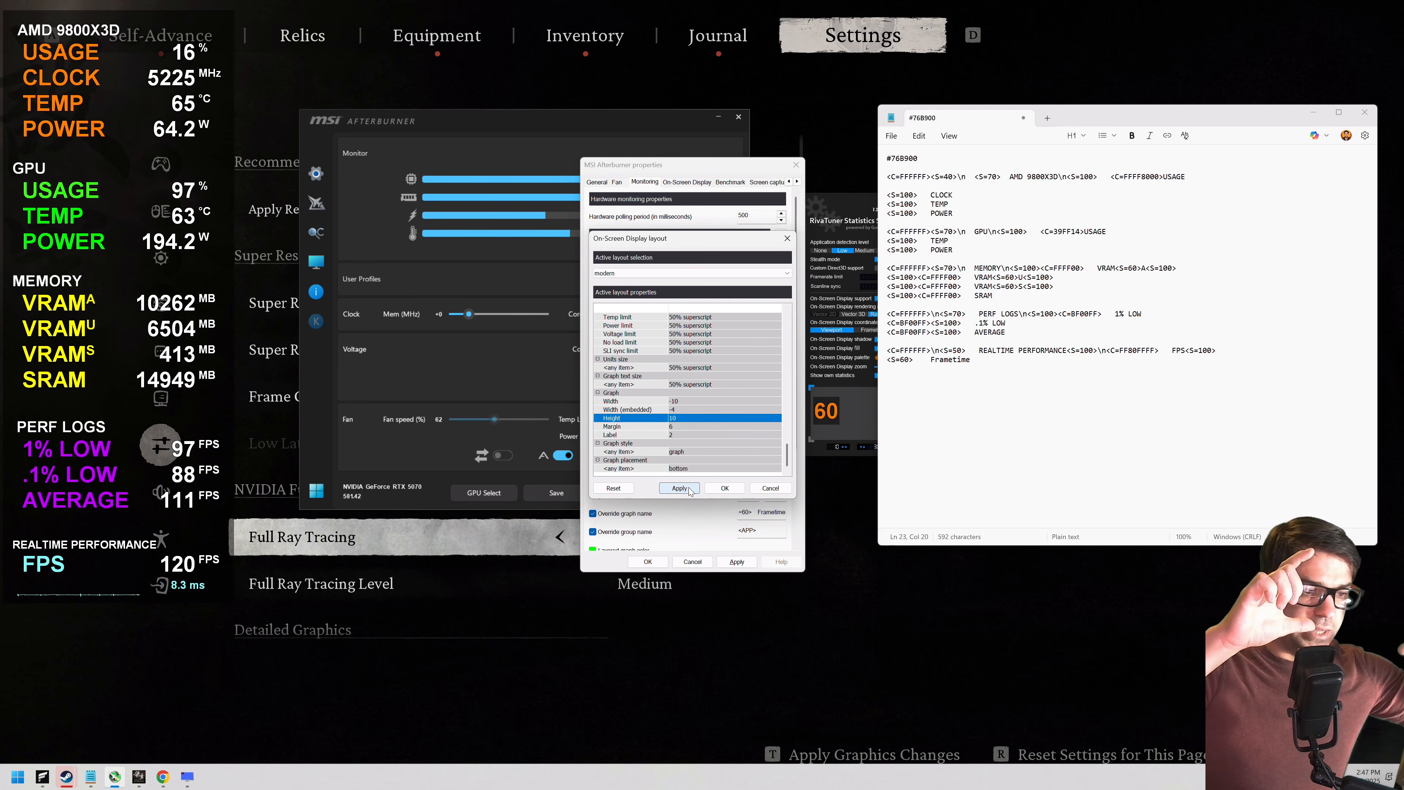
click(725, 488)
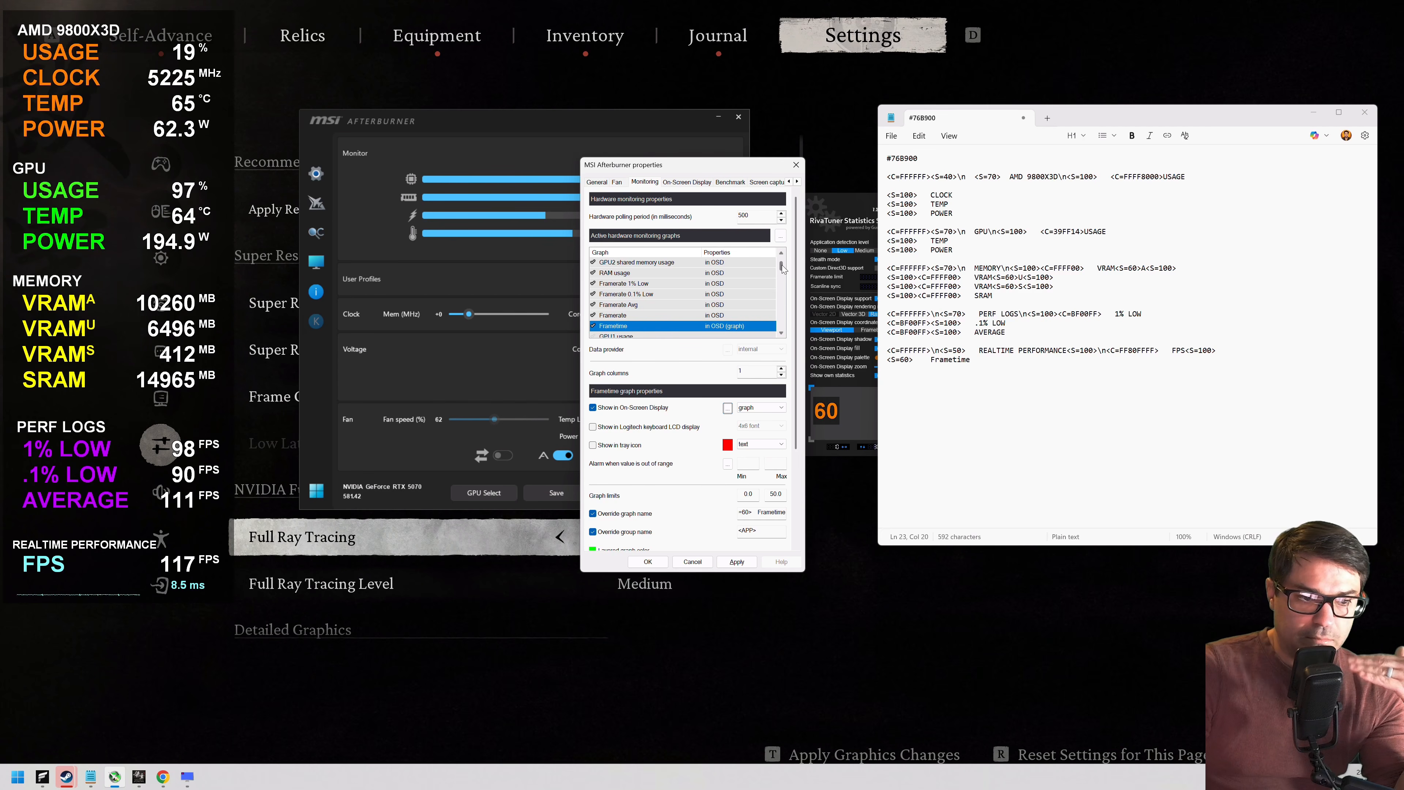
Step: Review the start of the monitoring graph list, apply the monitoring settings and close the Afterburner properties
scroll(782, 264, up, 3)
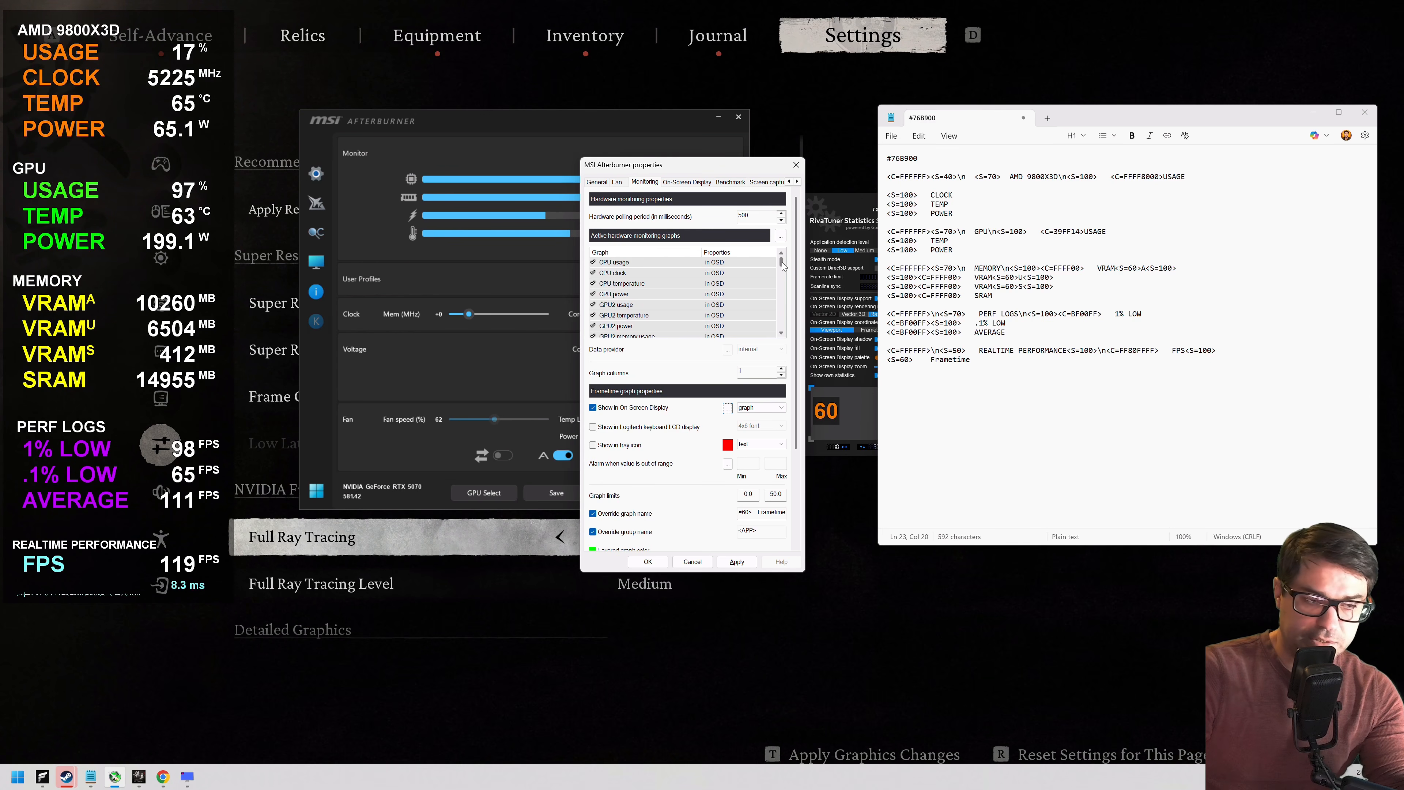
drag(753, 168, 814, 184)
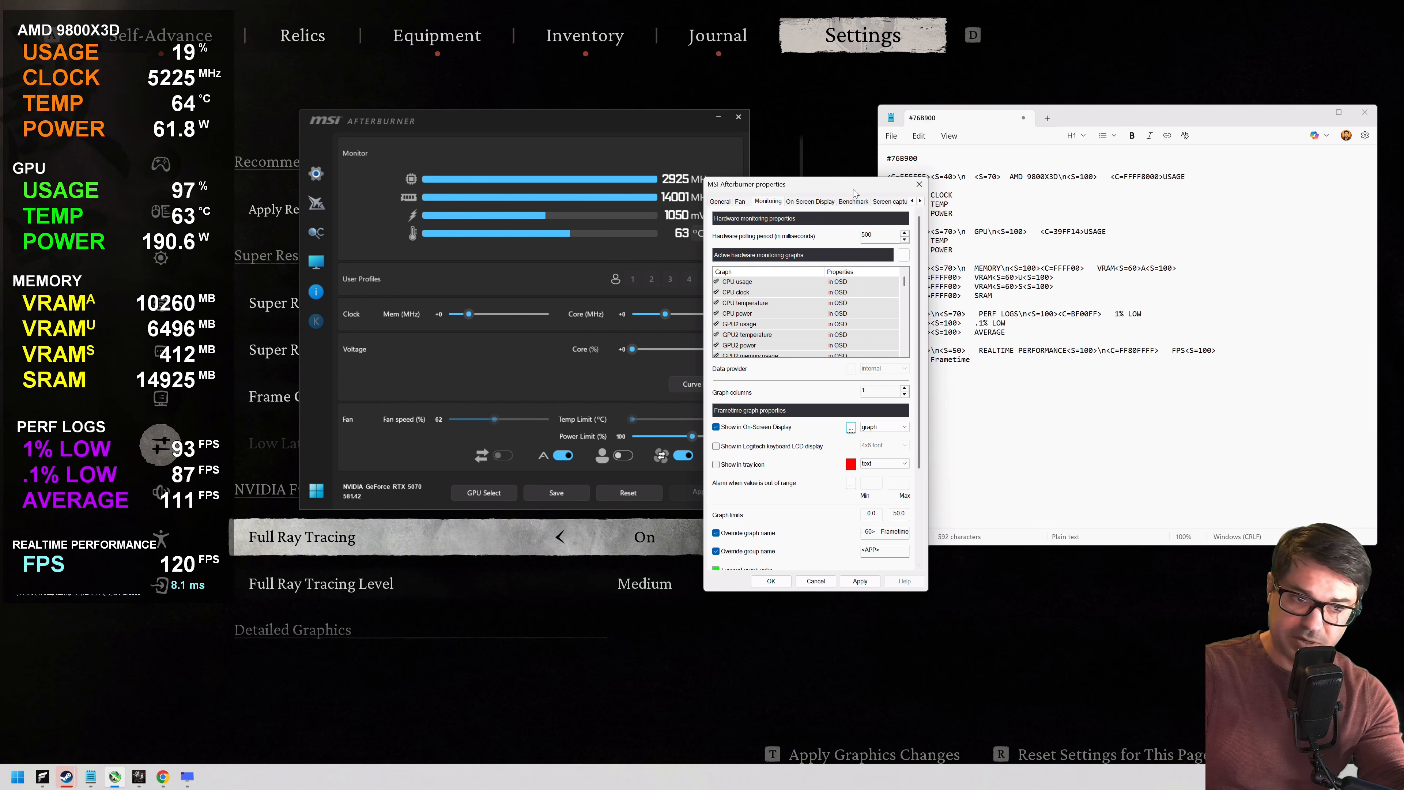
drag(856, 193, 776, 173)
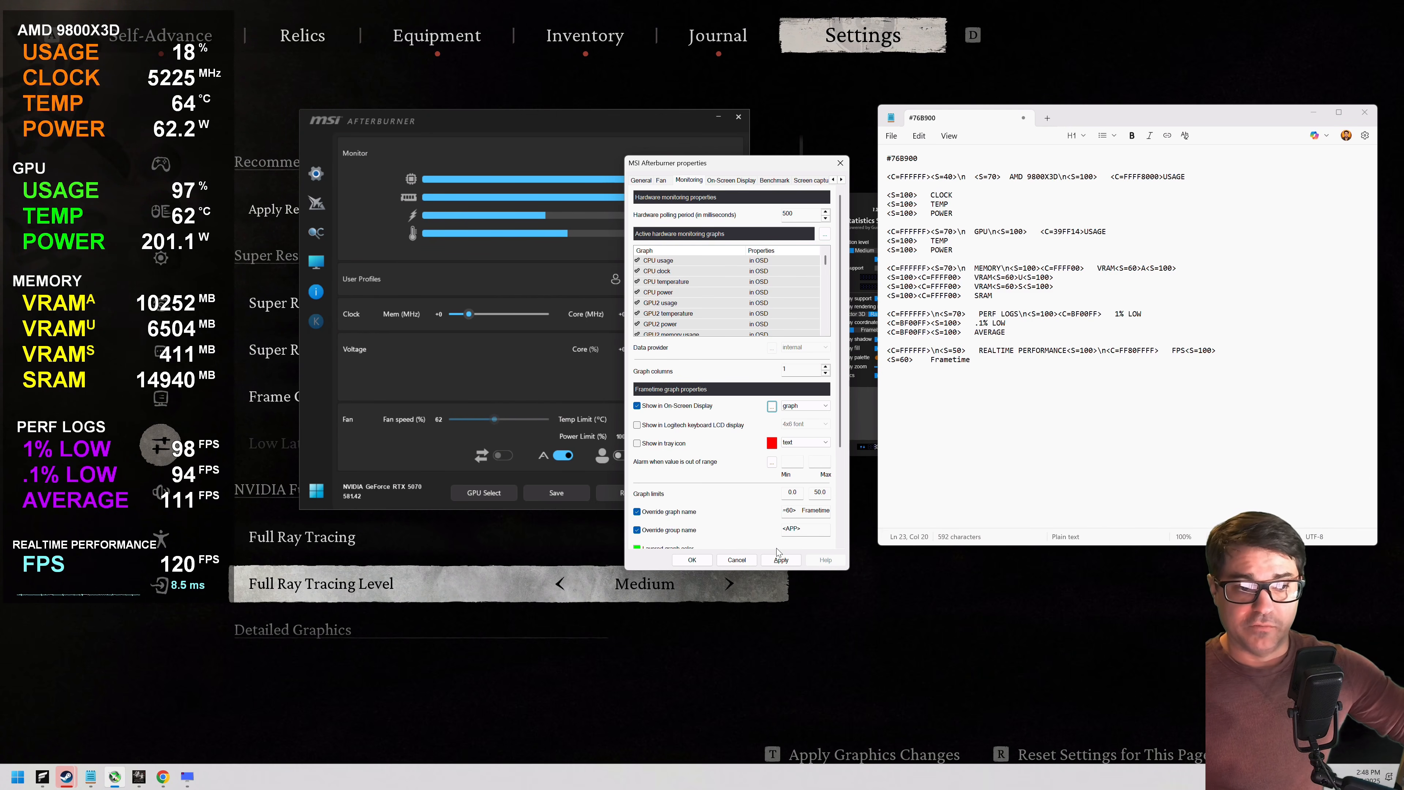
click(780, 559)
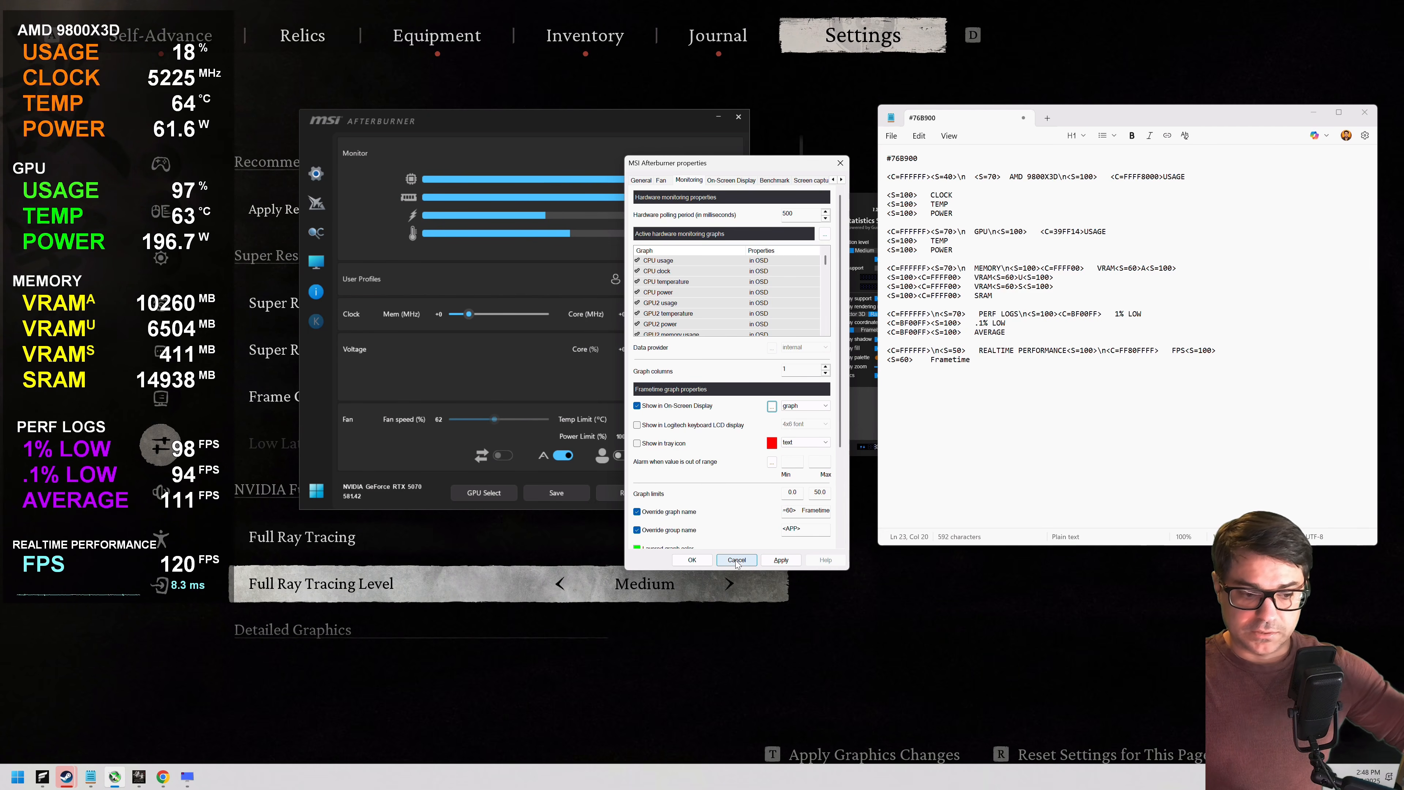
click(705, 560)
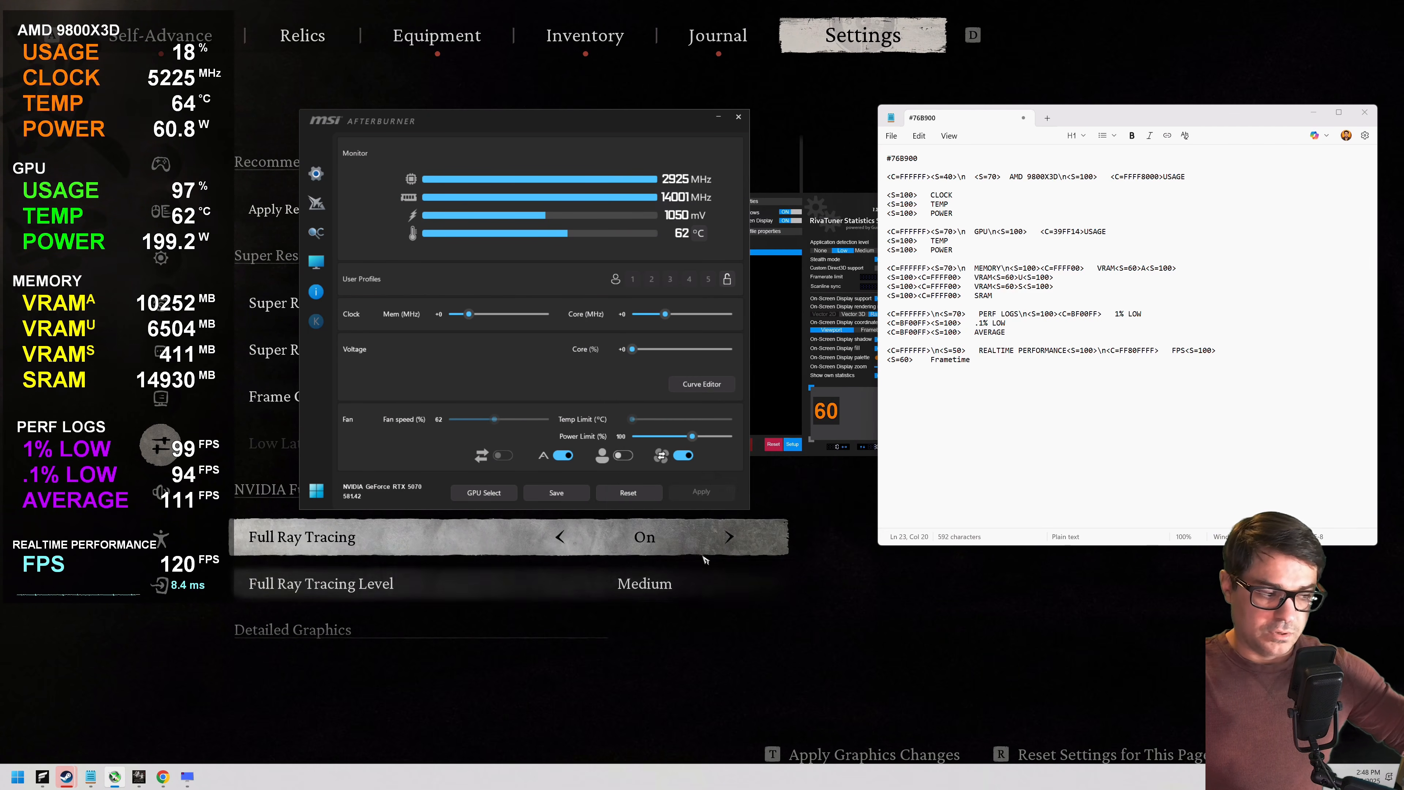